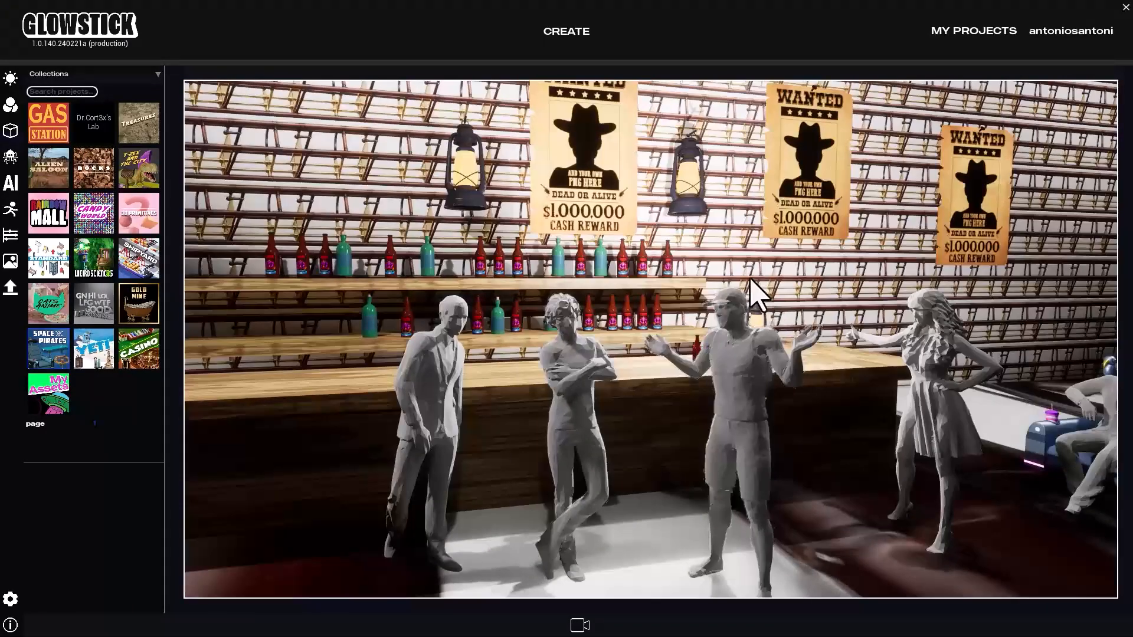
# Exit the current scene and create a new project named Photo Studio from the Photo Studio template
pyautogui.click(566, 36)
pyautogui.click(543, 356)
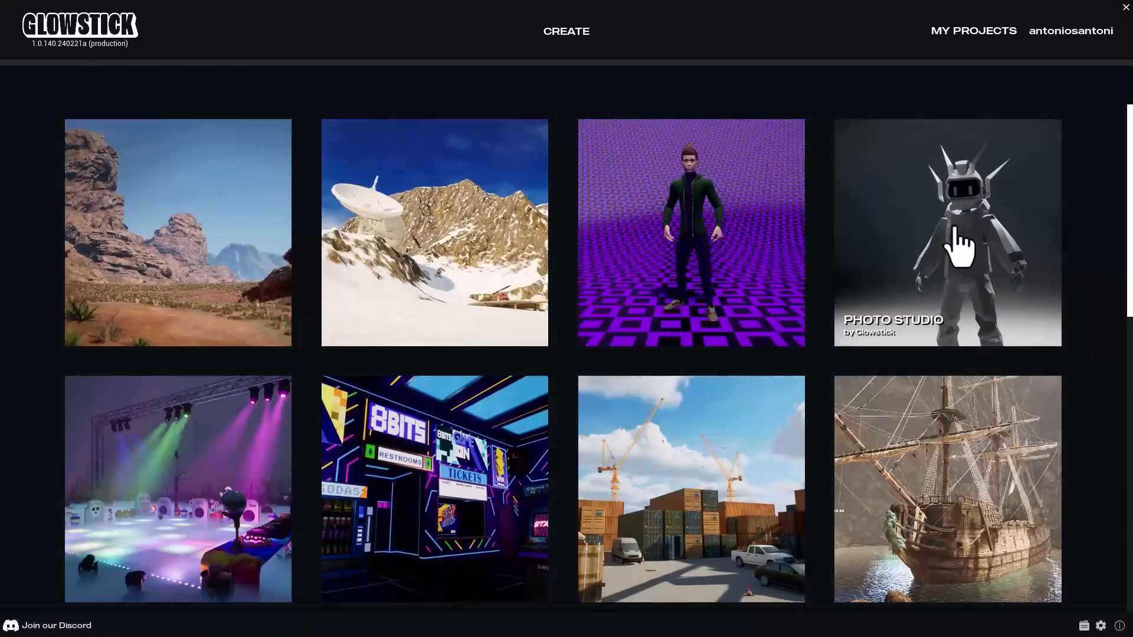
pyautogui.click(961, 252)
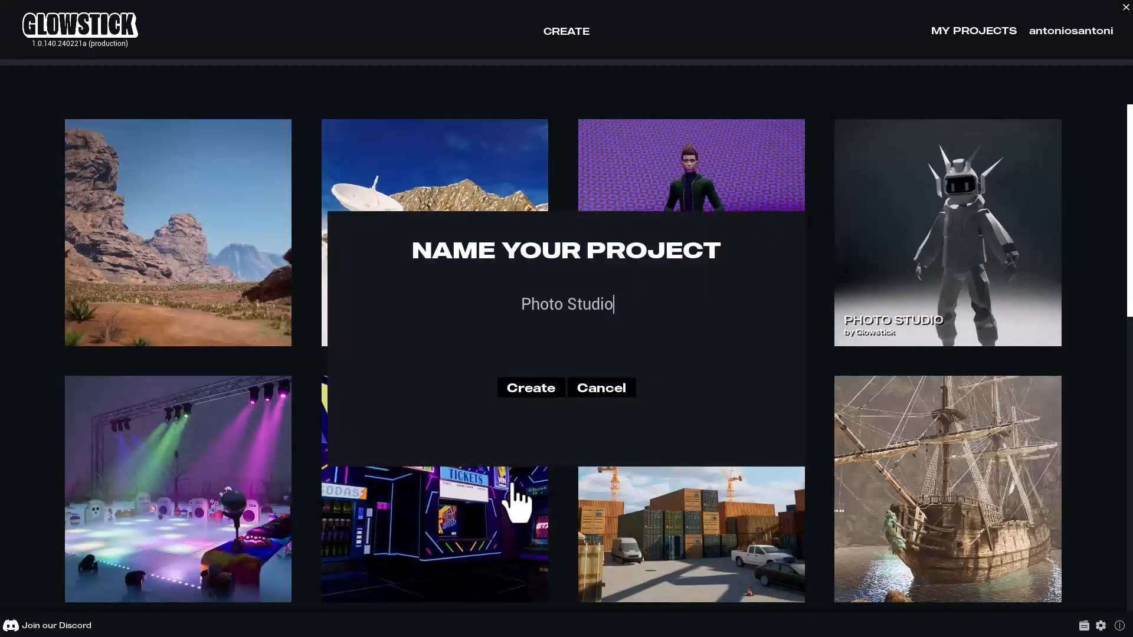
pyautogui.click(532, 388)
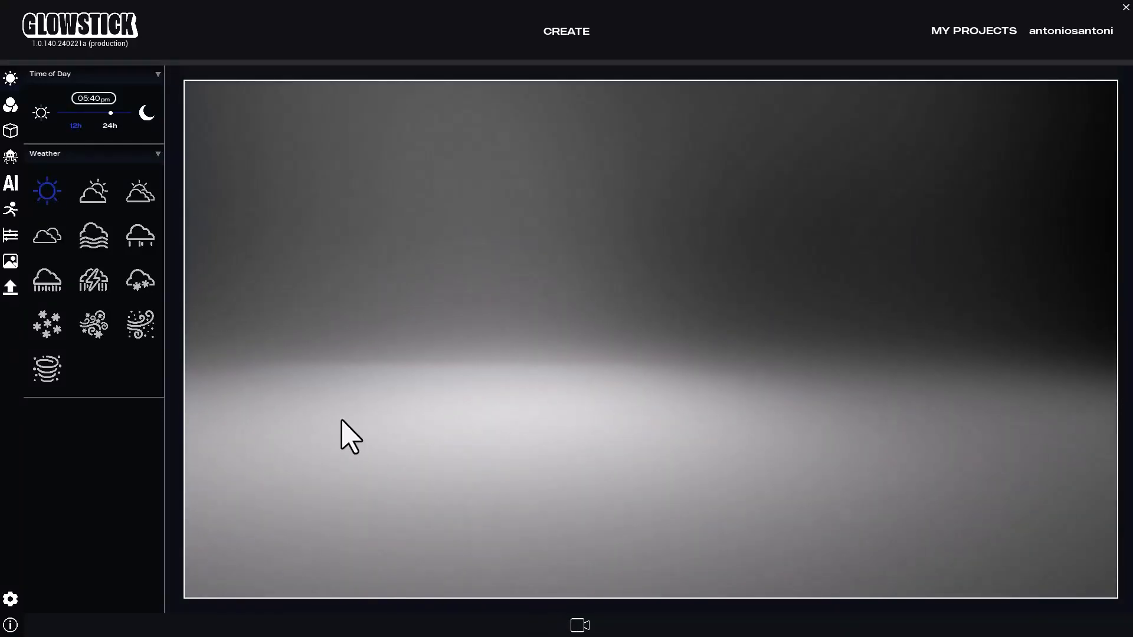
# Place the cube from the Primitives collection in the empty studio and raise it above the floor
pyautogui.click(10, 131)
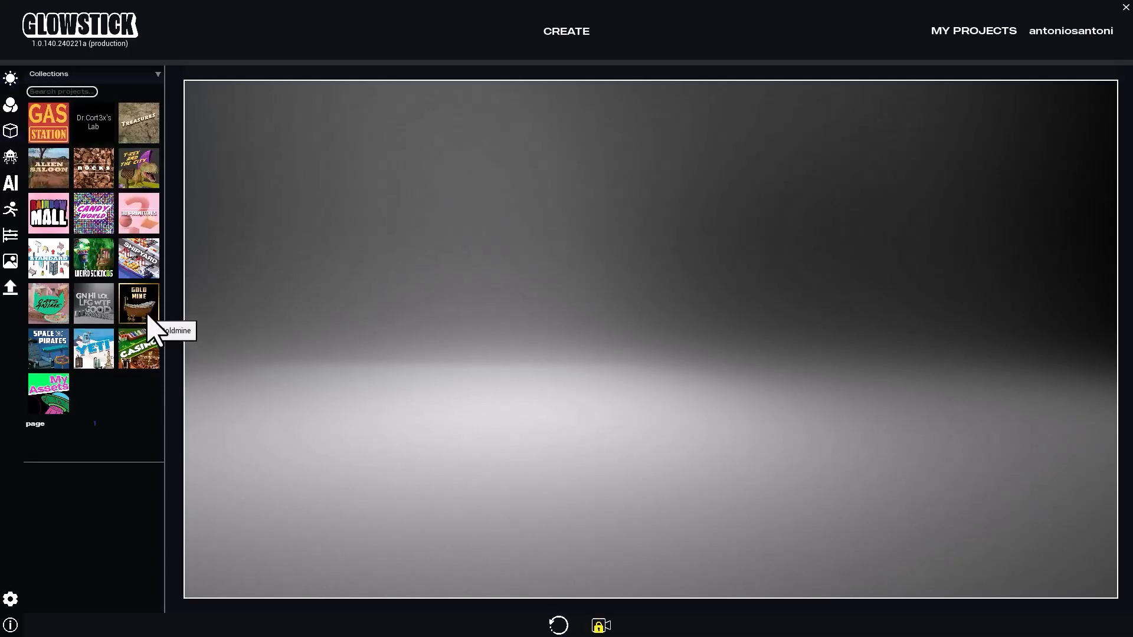
pyautogui.click(142, 215)
pyautogui.moveTo(196, 125); pyautogui.dragTo(609, 435)
pyautogui.moveTo(599, 394); pyautogui.dragTo(596, 345)
# Scale the wooden block along its horizontal axis into a long, shelf-like bar top
pyautogui.click(719, 264)
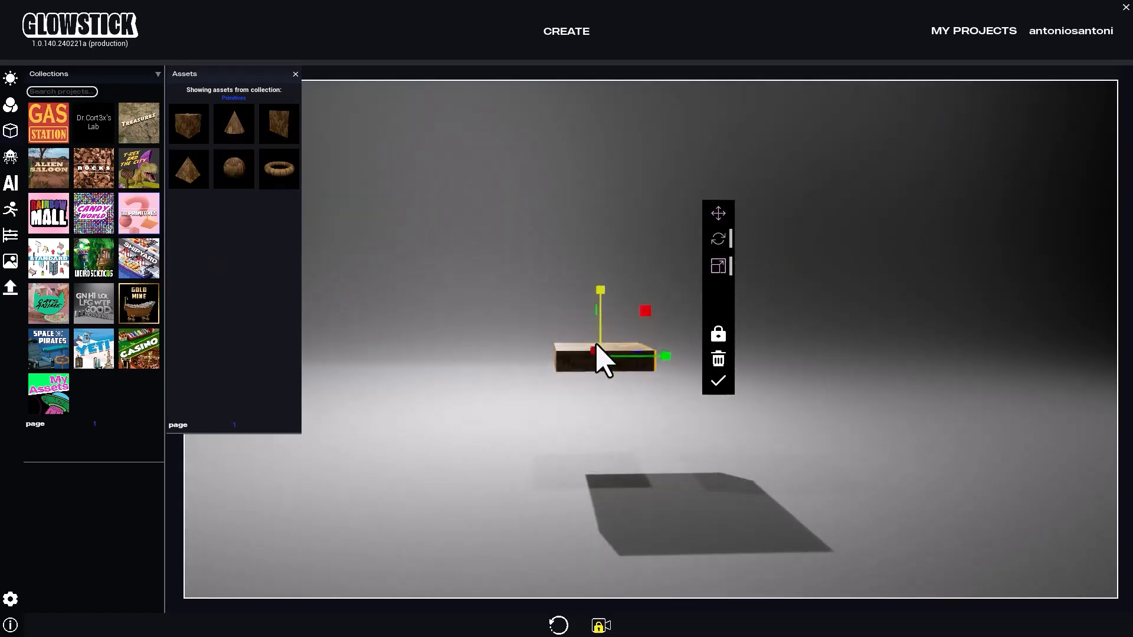
pyautogui.moveTo(665, 356); pyautogui.dragTo(1036, 413)
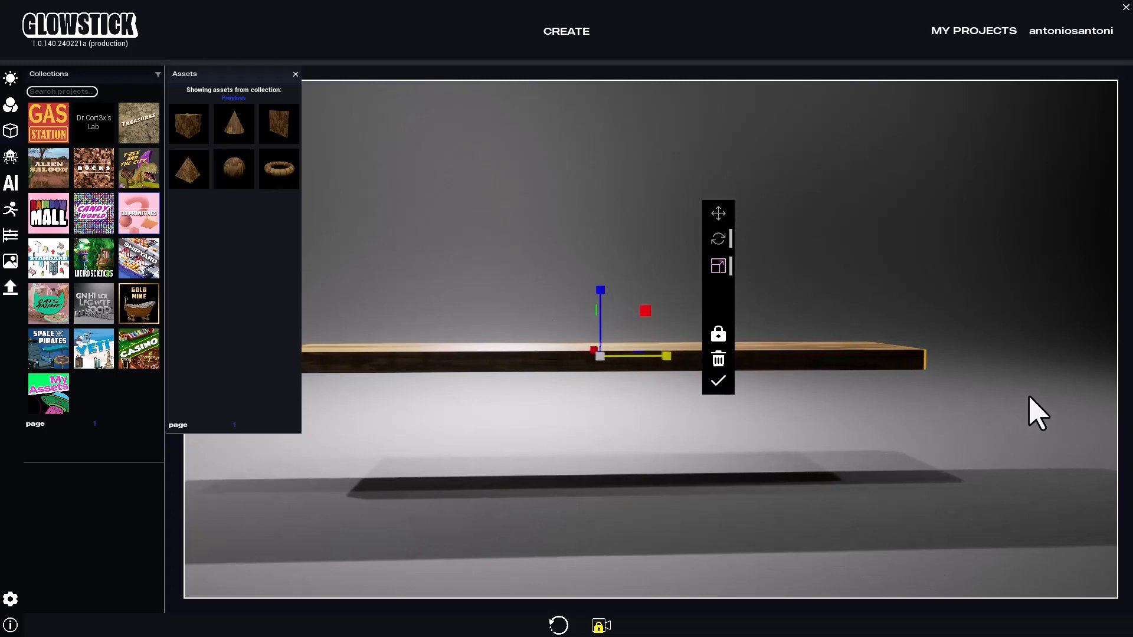
pyautogui.click(714, 382)
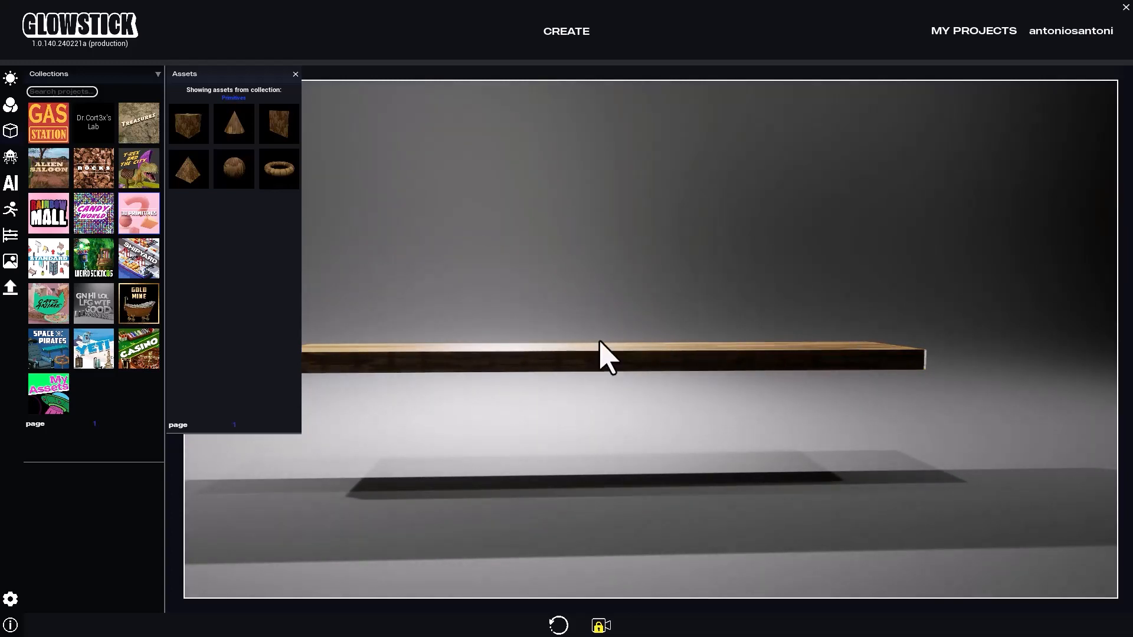
pyautogui.click(562, 371)
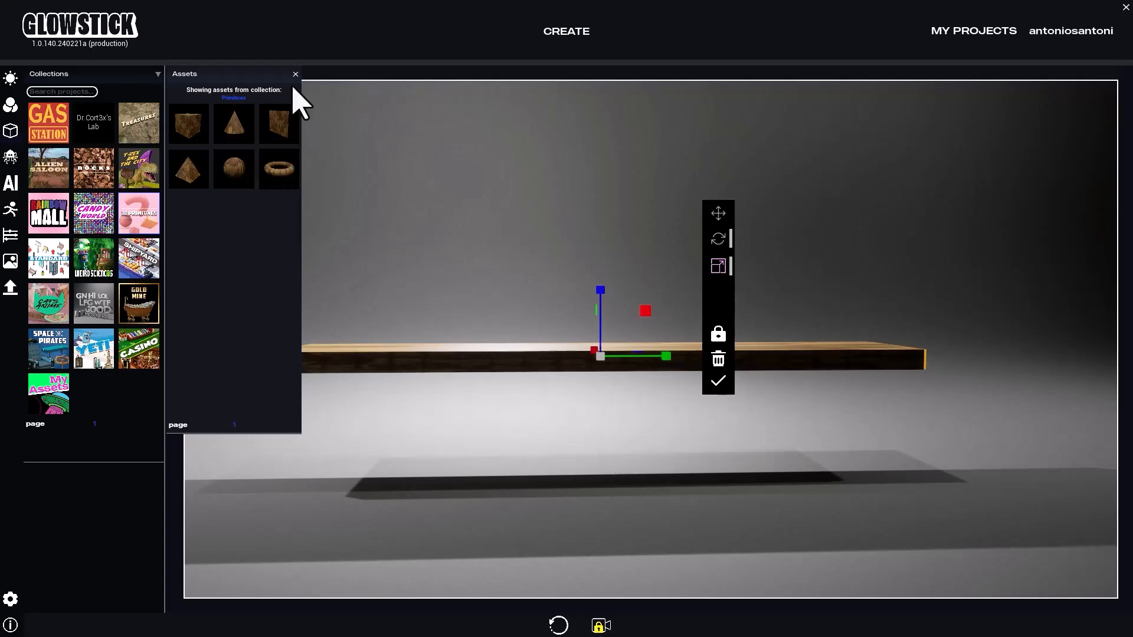
# Place the flat wall panel from the Primitives collection, raise it above the bar top and enlarge it uniformly
pyautogui.moveTo(283, 122); pyautogui.dragTo(700, 463)
pyautogui.click(732, 334)
pyautogui.click(731, 309)
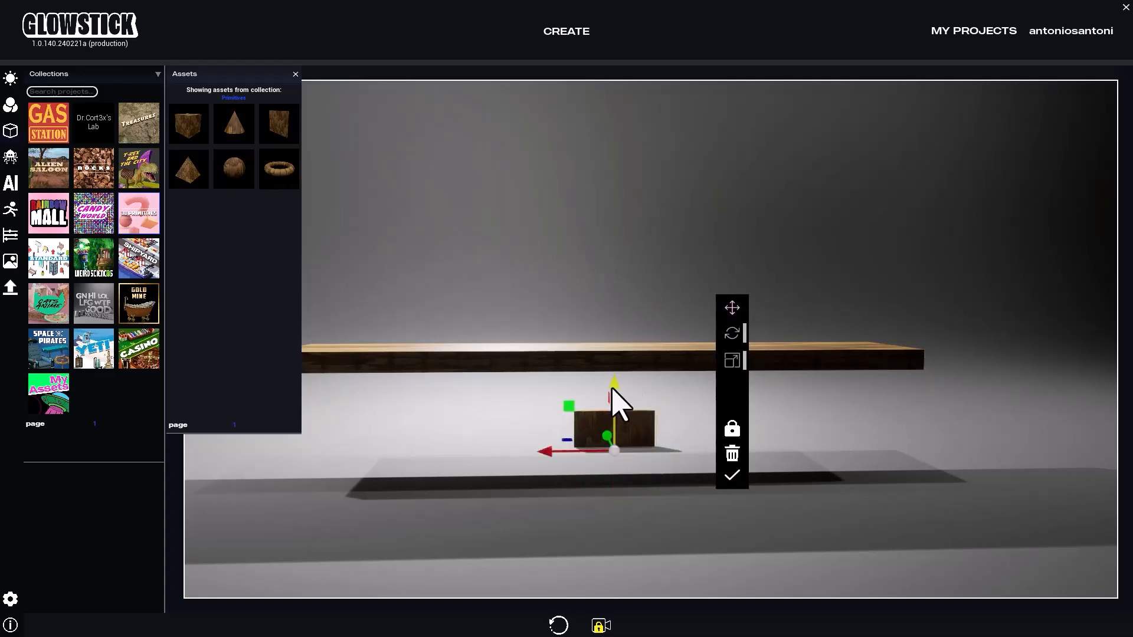
pyautogui.moveTo(612, 390); pyautogui.dragTo(612, 243)
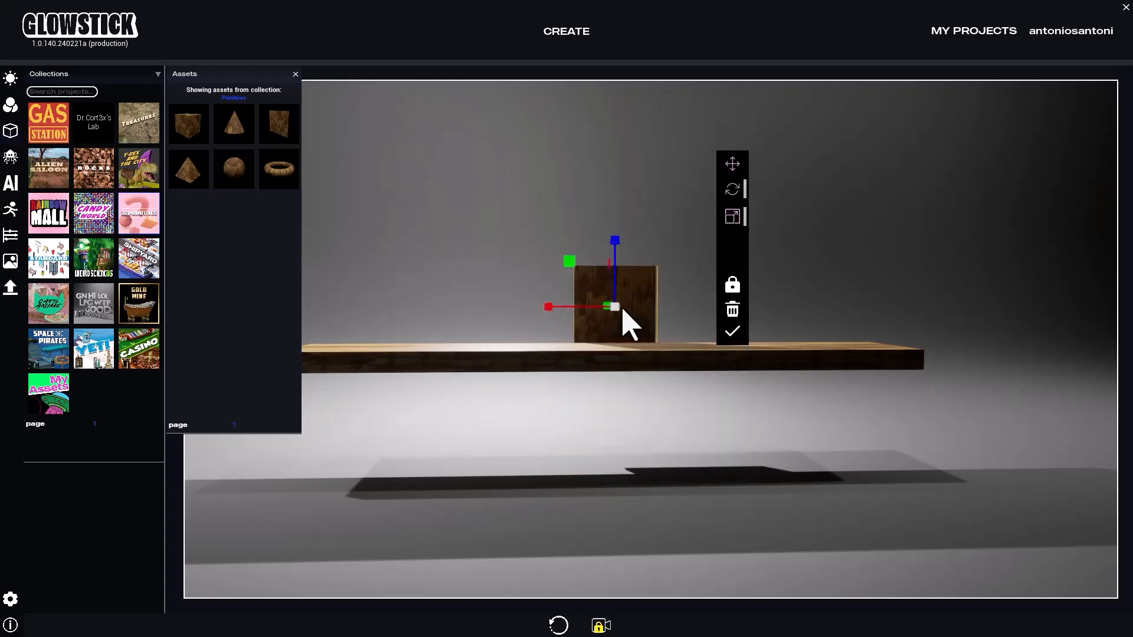
pyautogui.moveTo(614, 307); pyautogui.dragTo(1131, 327)
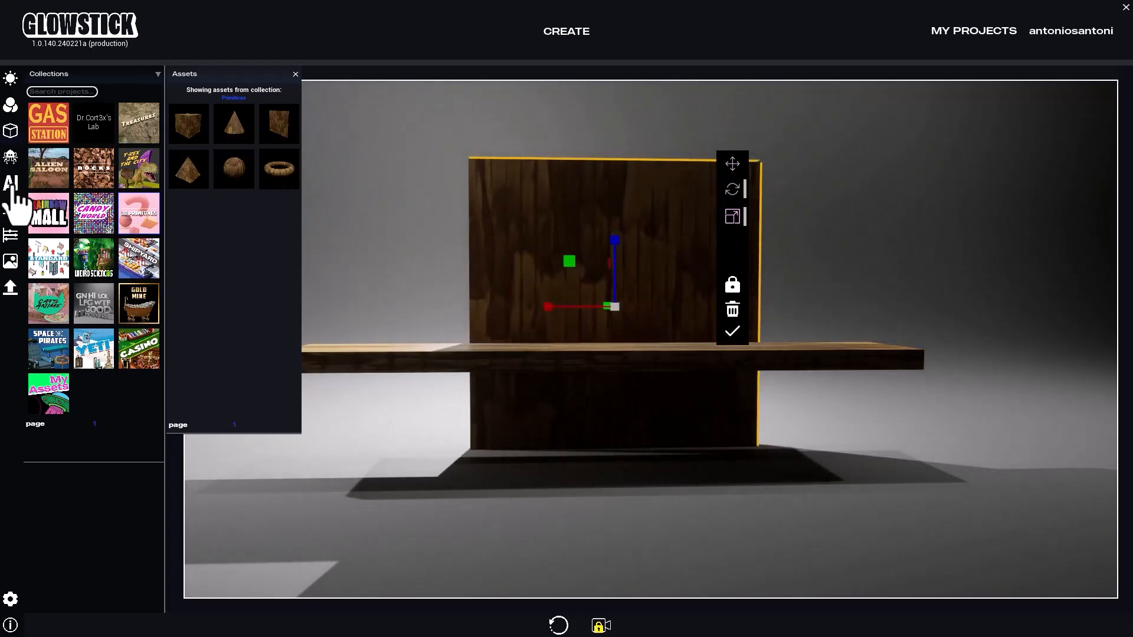
# Slide the enlarged wall panel toward the near end of the bar top and push it back behind the bar top
pyautogui.click(732, 164)
pyautogui.moveTo(605, 307); pyautogui.dragTo(440, 306)
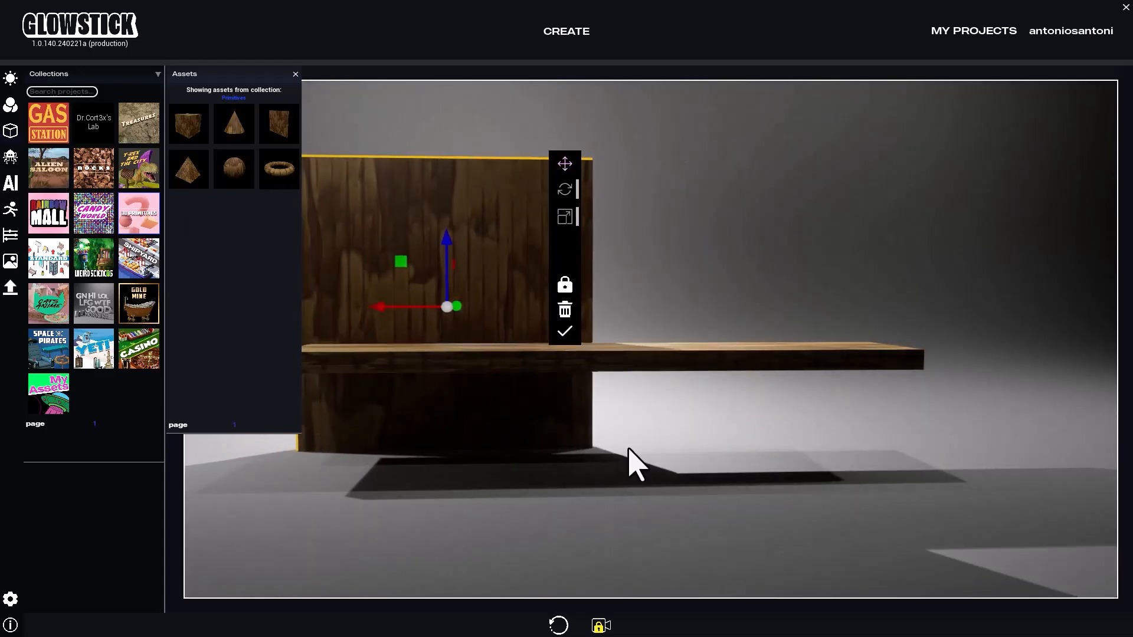
pyautogui.click(599, 625)
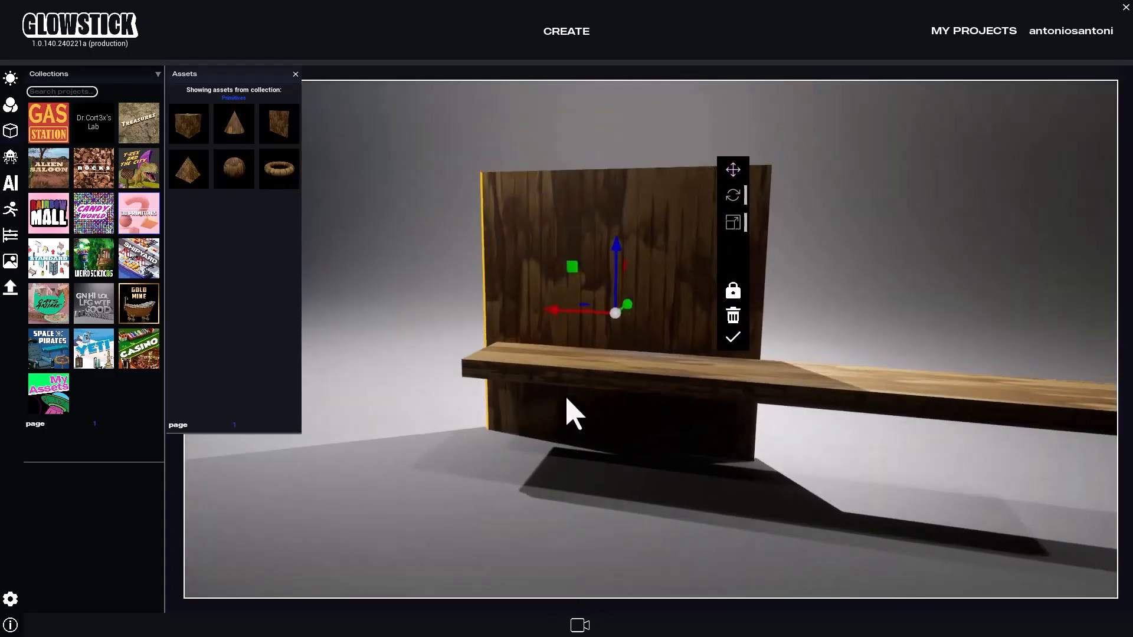
pyautogui.moveTo(696, 270); pyautogui.dragTo(637, 304, button='right')
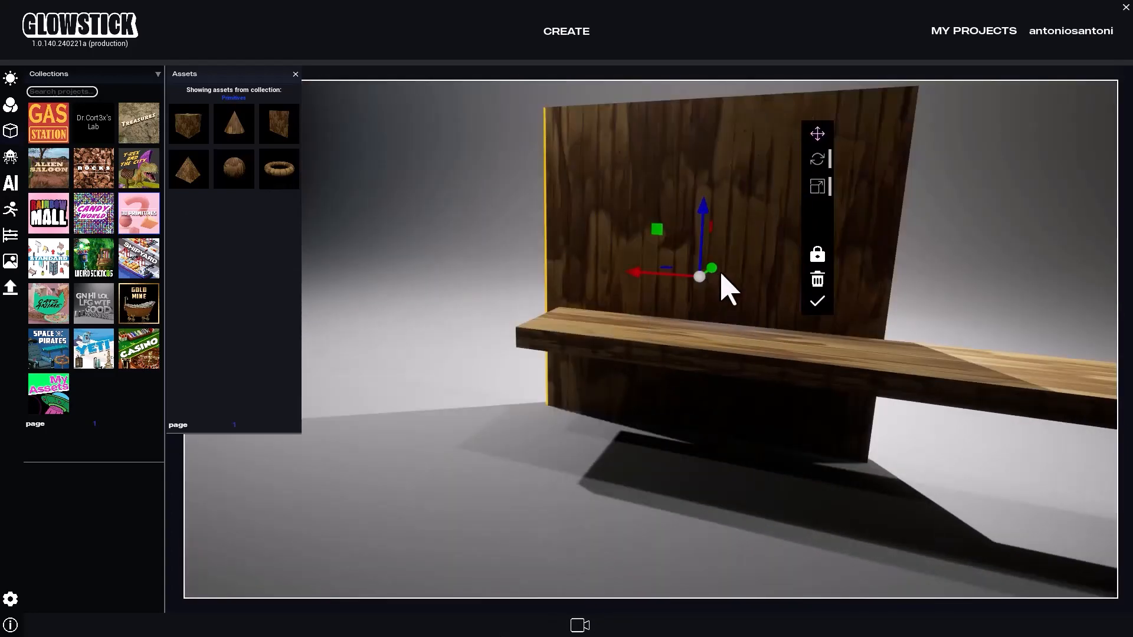
pyautogui.moveTo(716, 273); pyautogui.dragTo(937, 234)
pyautogui.moveTo(937, 234); pyautogui.dragTo(912, 233, button='right')
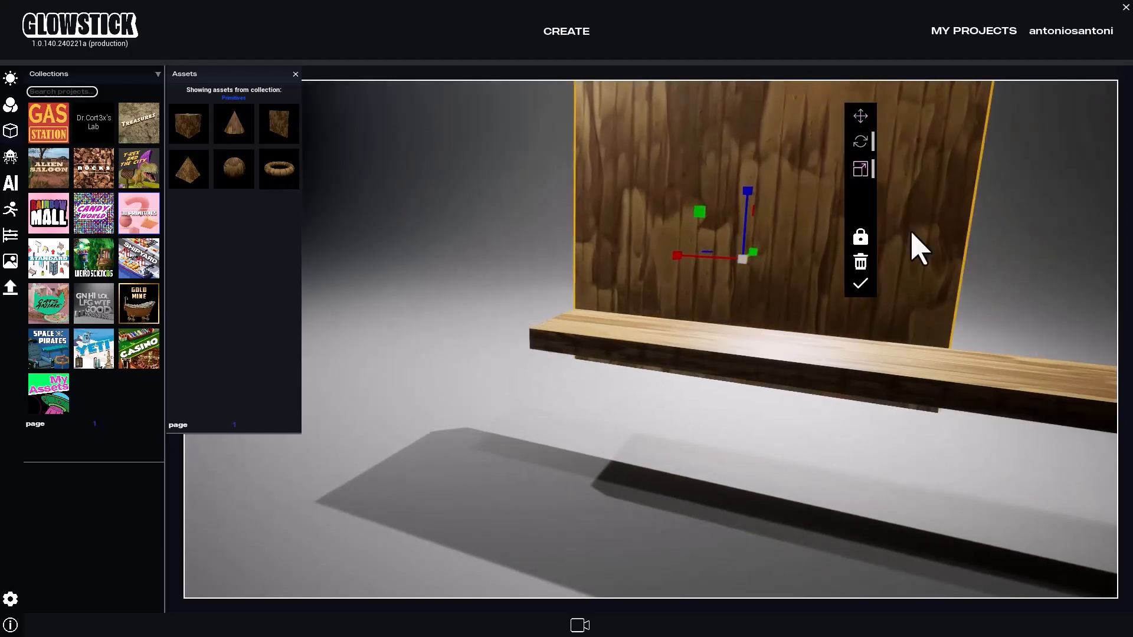
pyautogui.click(859, 285)
pyautogui.moveTo(838, 288); pyautogui.dragTo(677, 318, button='middle')
pyautogui.moveTo(677, 319); pyautogui.dragTo(687, 291, button='right')
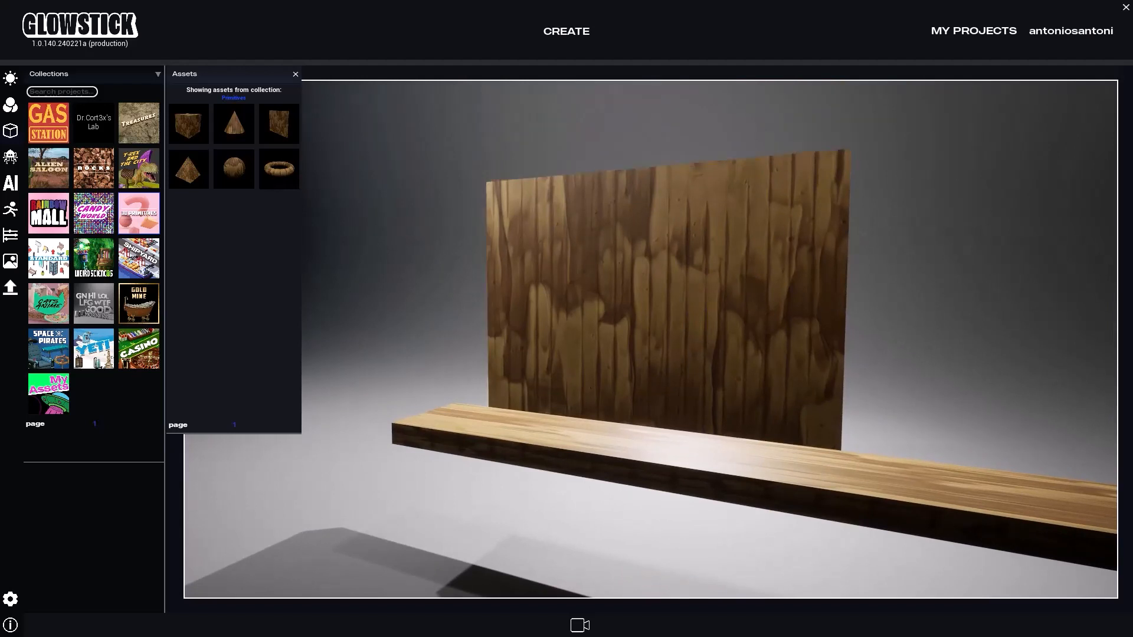
# Apply the AI-generated texture of brass pipes with mahogany furnishings to the wall panel
pyautogui.click(11, 184)
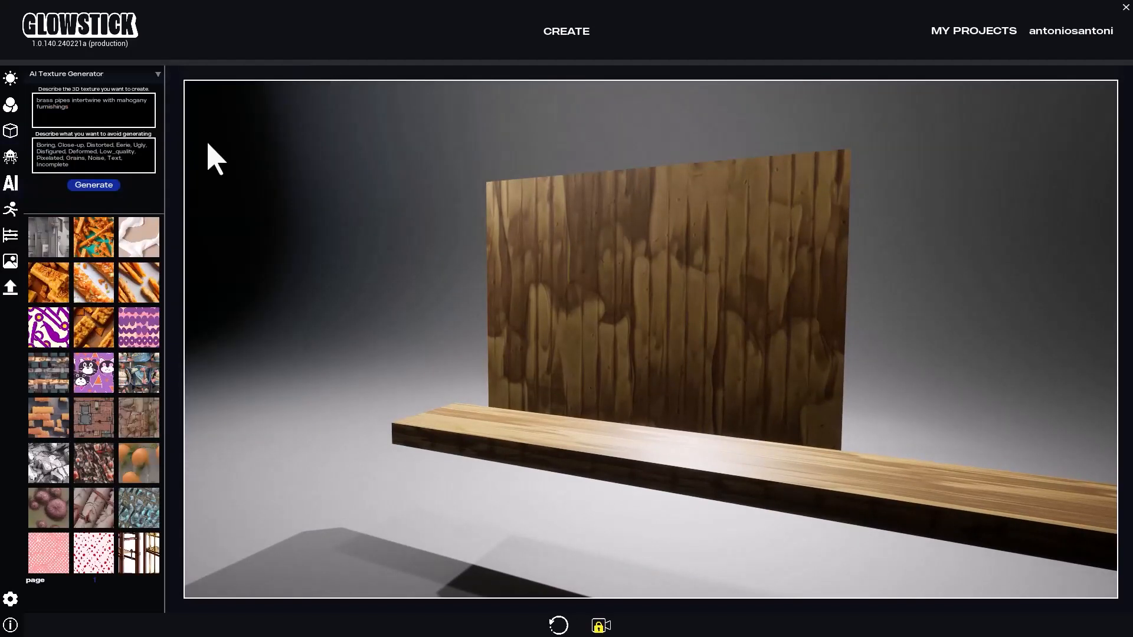
pyautogui.moveTo(69, 107); pyautogui.dragTo(53, 105)
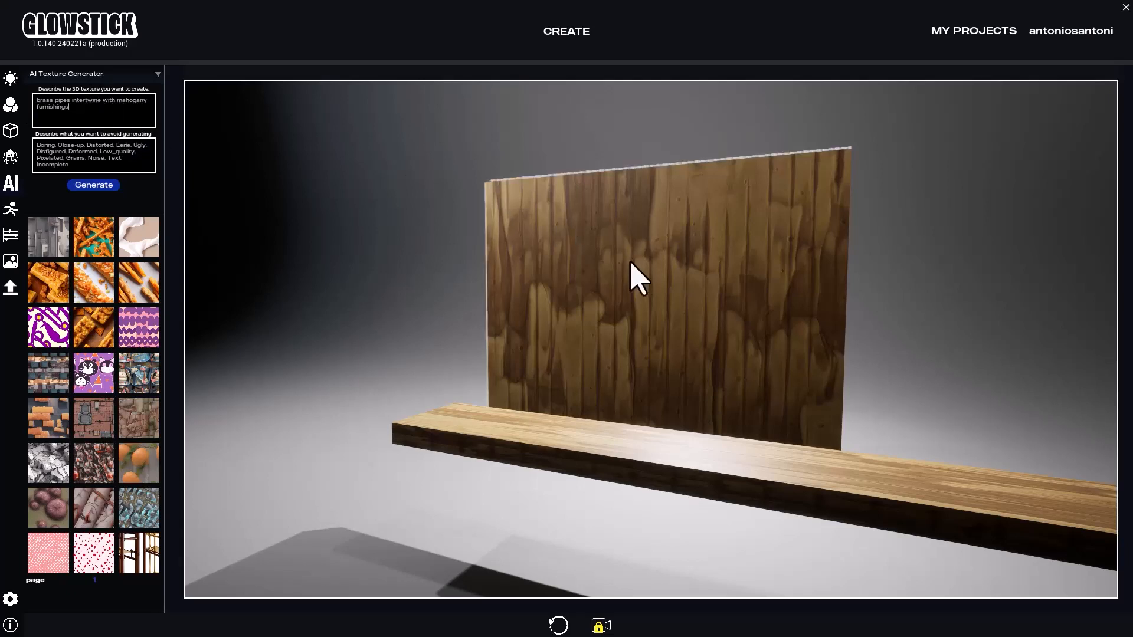
pyautogui.click(688, 344)
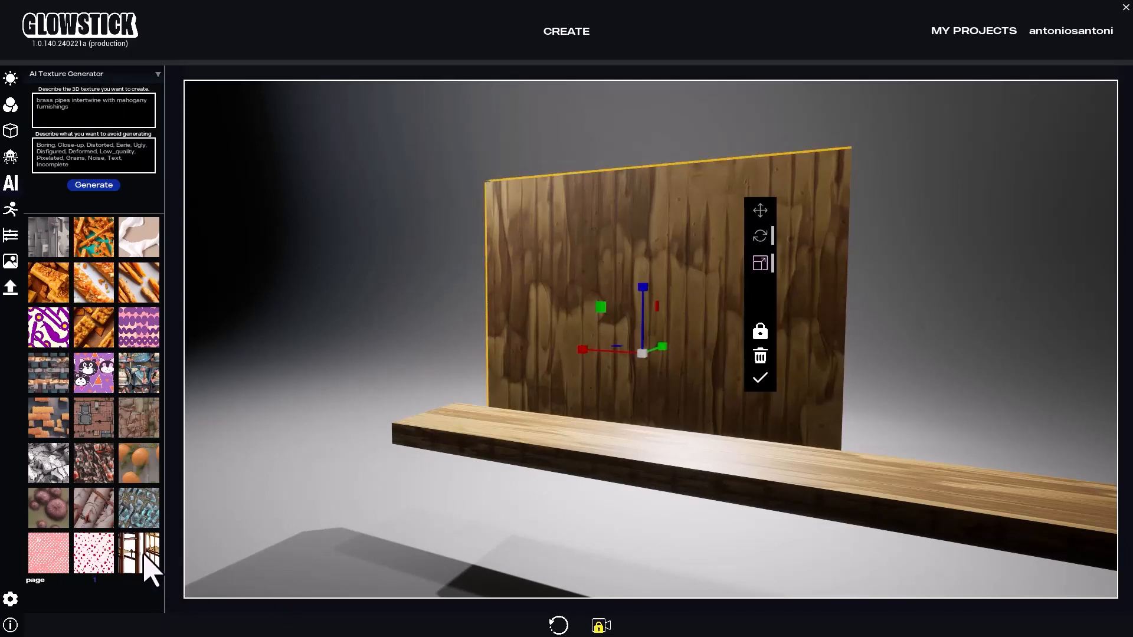
pyautogui.click(144, 560)
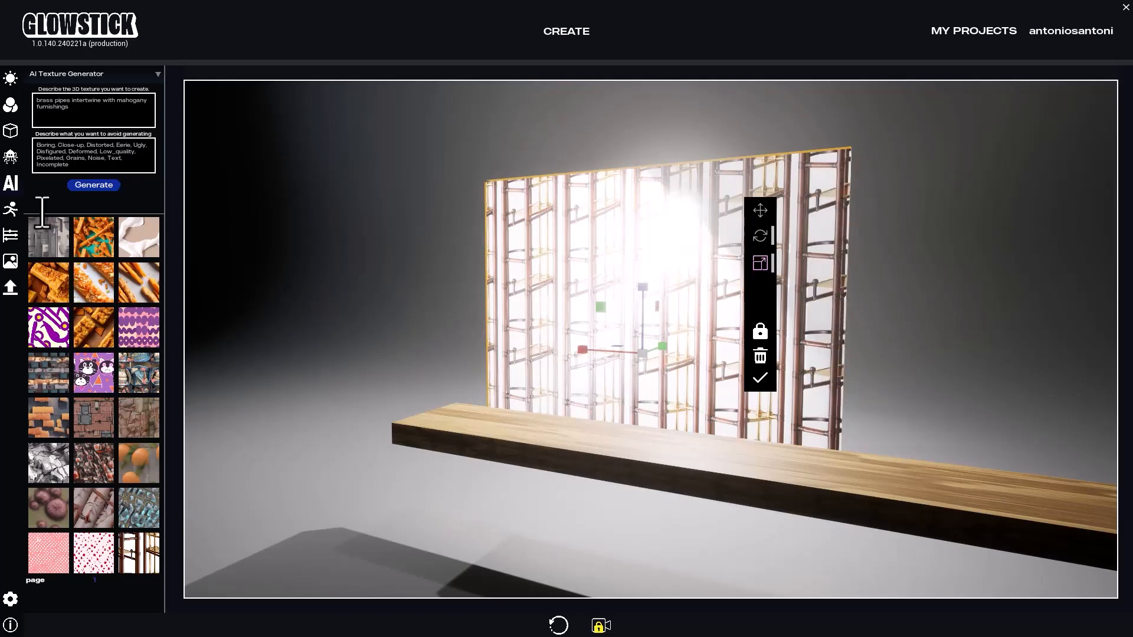
pyautogui.click(984, 37)
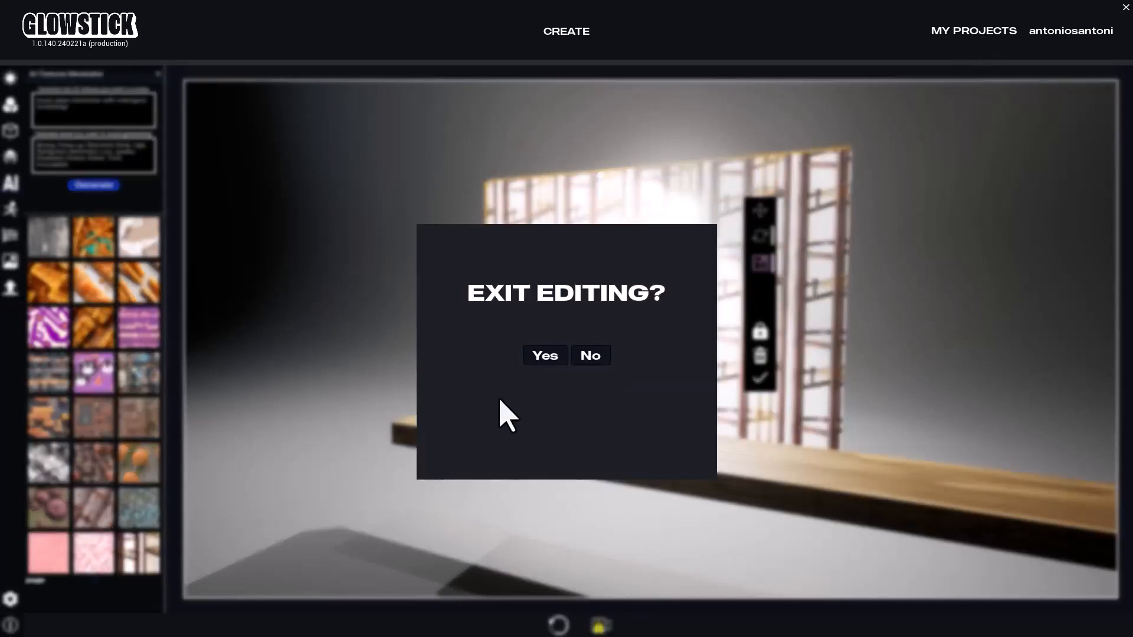
pyautogui.click(542, 354)
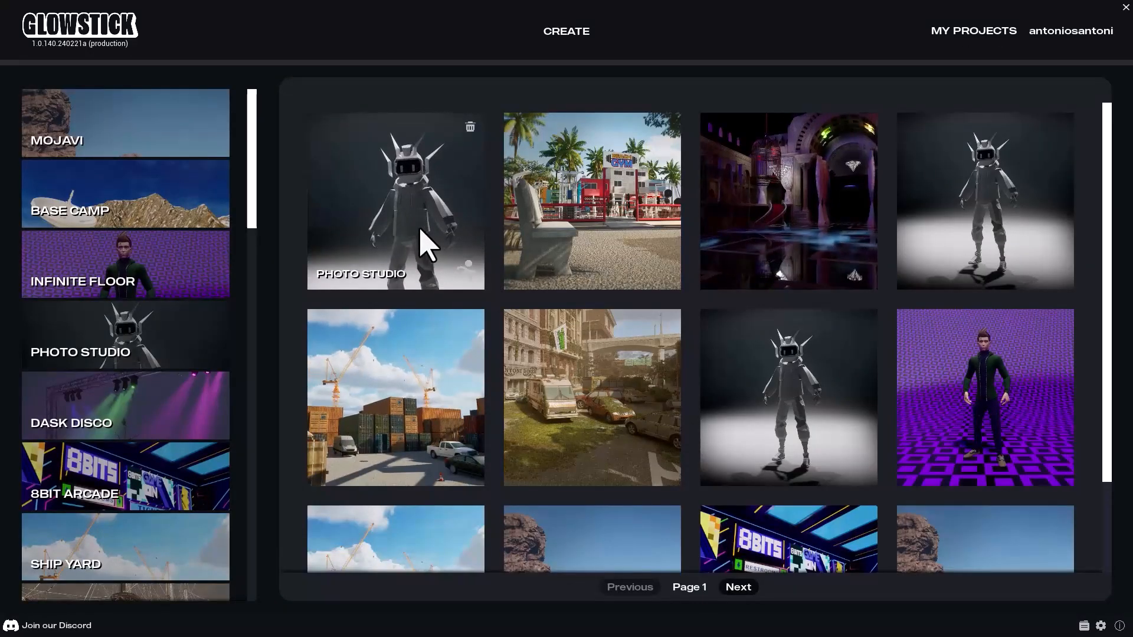
pyautogui.click(416, 233)
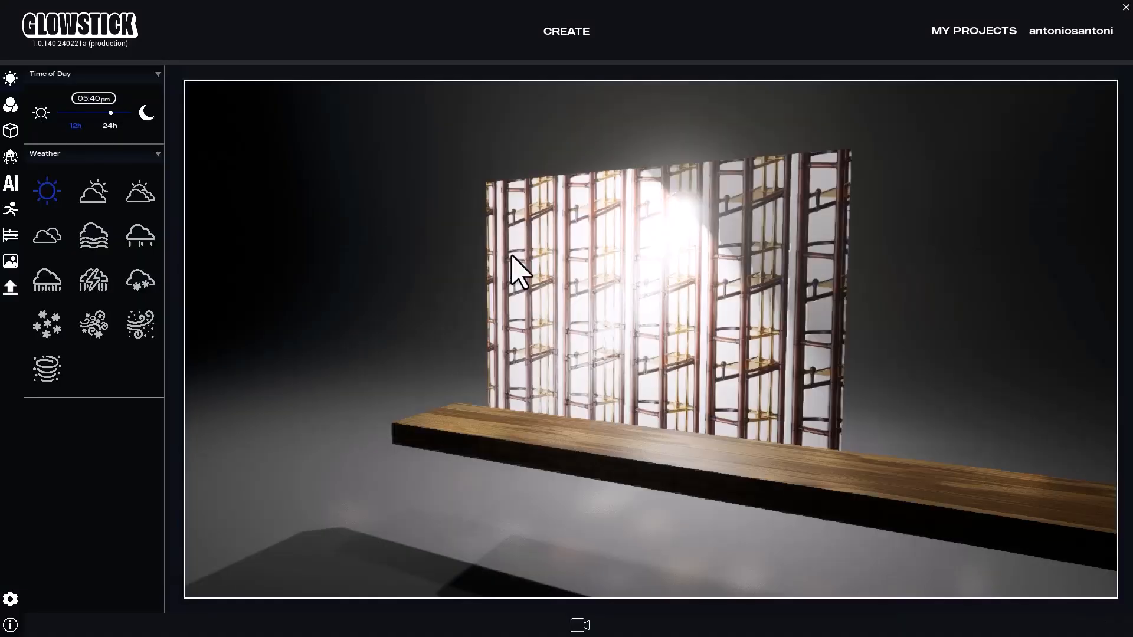
# Exit editing and open the fourth project in the project list, a Photo Studio scene
pyautogui.click(977, 33)
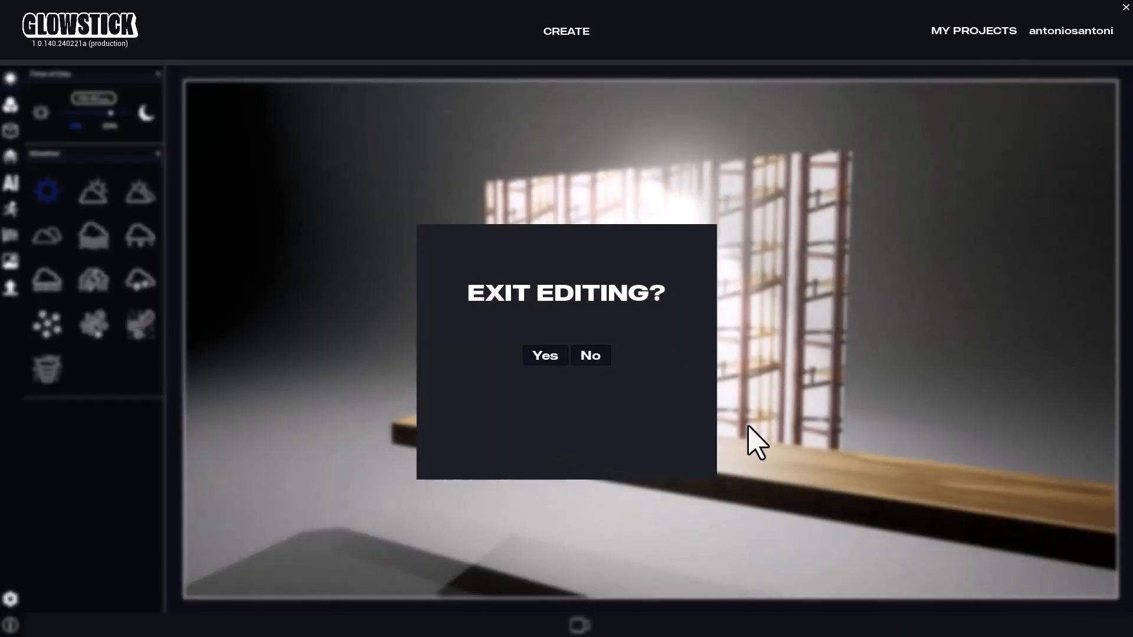
pyautogui.click(541, 355)
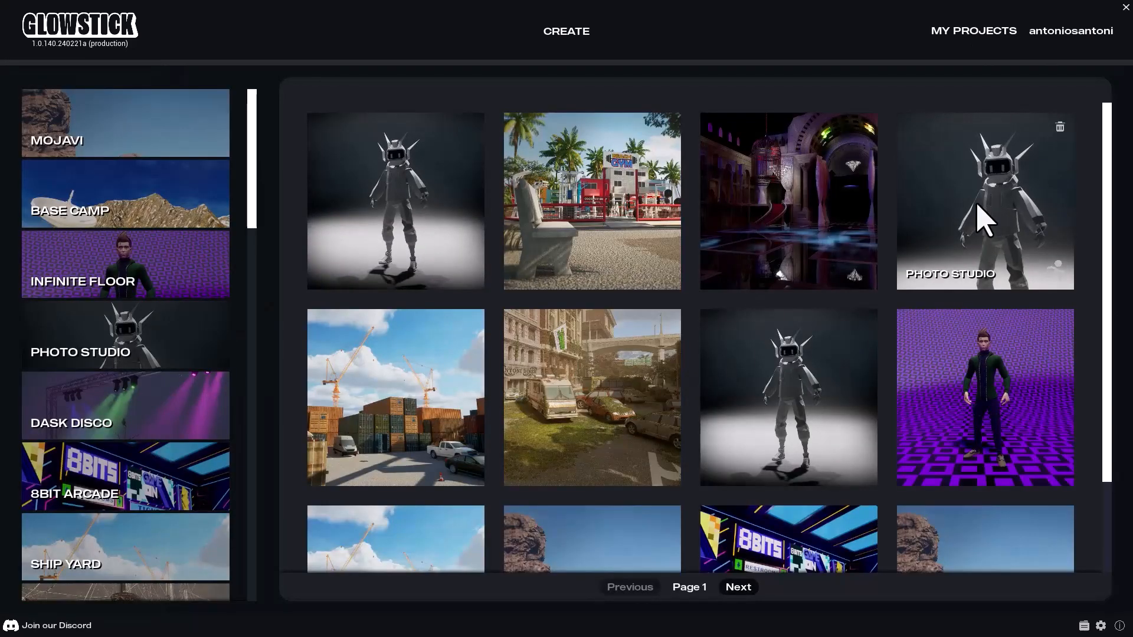
pyautogui.click(958, 233)
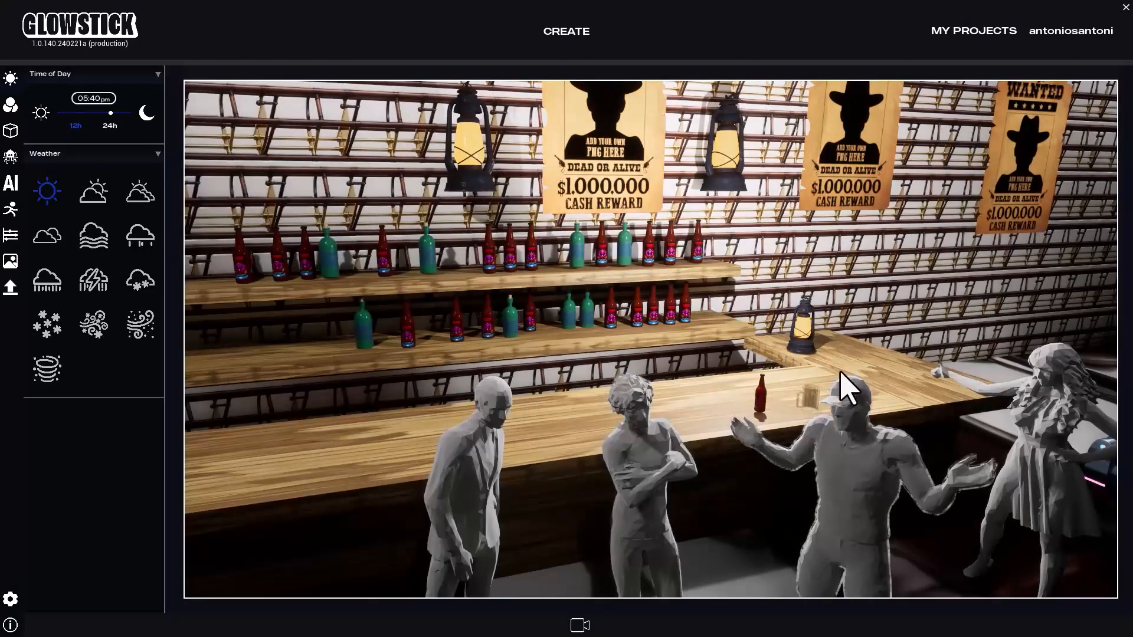
# Bring the bottle shelves into view and show the assets of the Alien Saloon collection
pyautogui.moveTo(839, 374); pyautogui.dragTo(576, 349, button='right')
pyautogui.press('w')
pyautogui.press('a')
pyautogui.press('s')
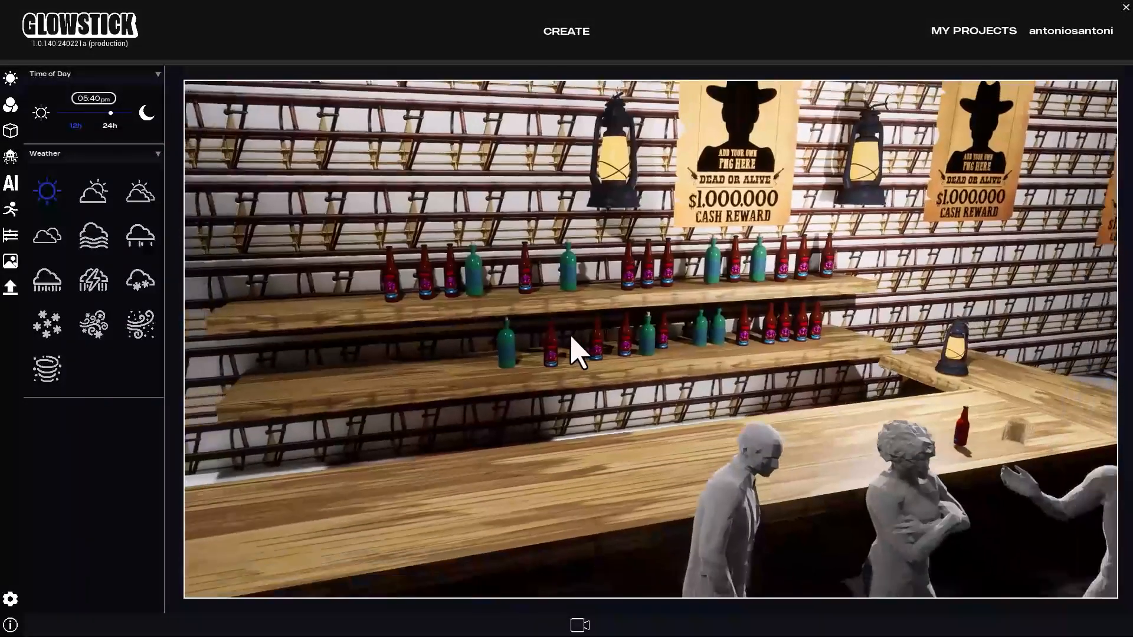
pyautogui.click(11, 131)
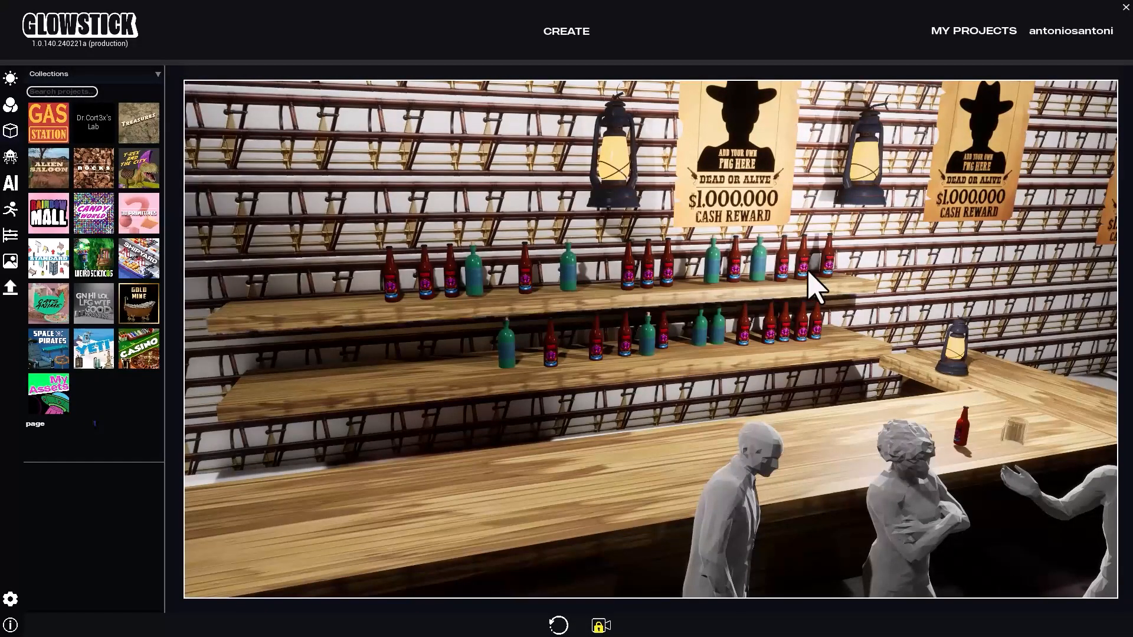
pyautogui.click(49, 167)
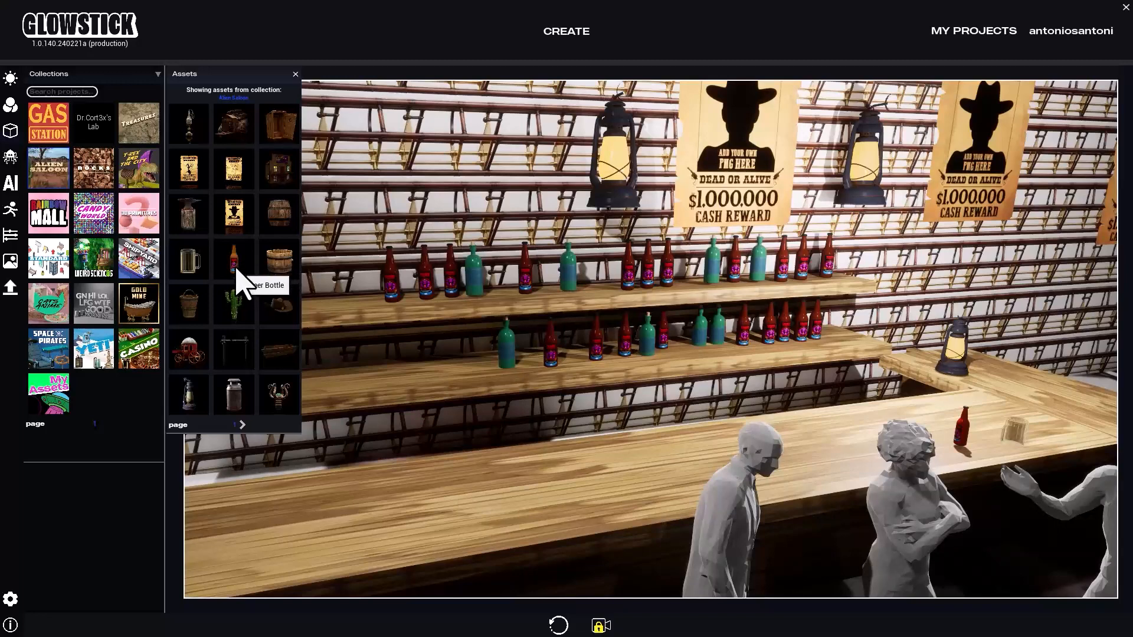
# Unlock the camera and examine the saloon bar from several distances, including the figures and the items on the counter
pyautogui.click(1023, 444)
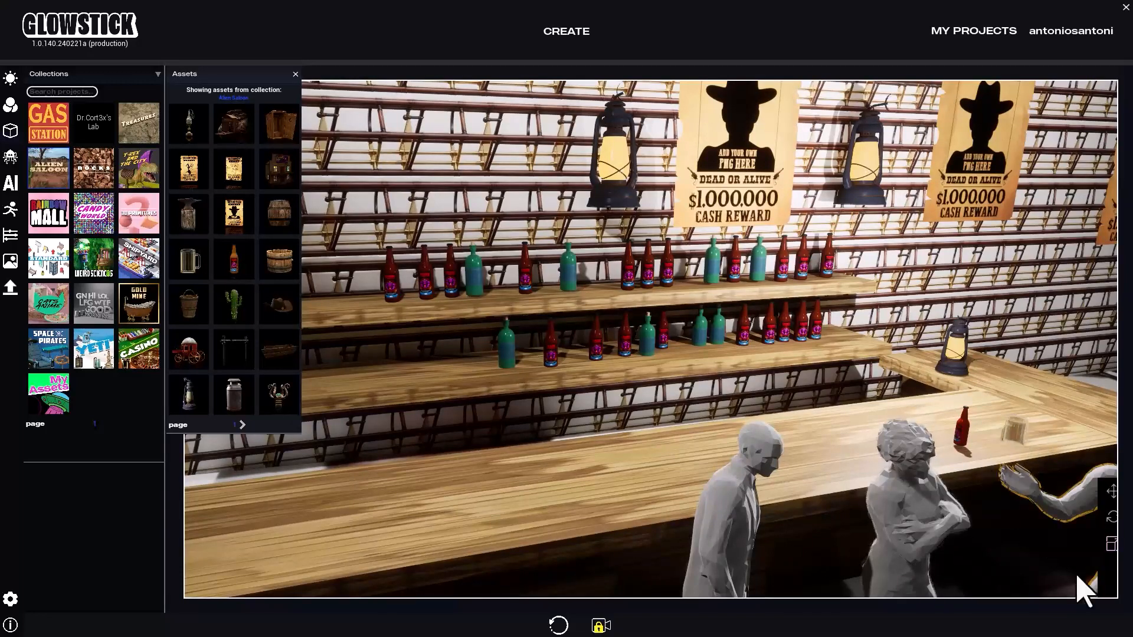
pyautogui.click(600, 625)
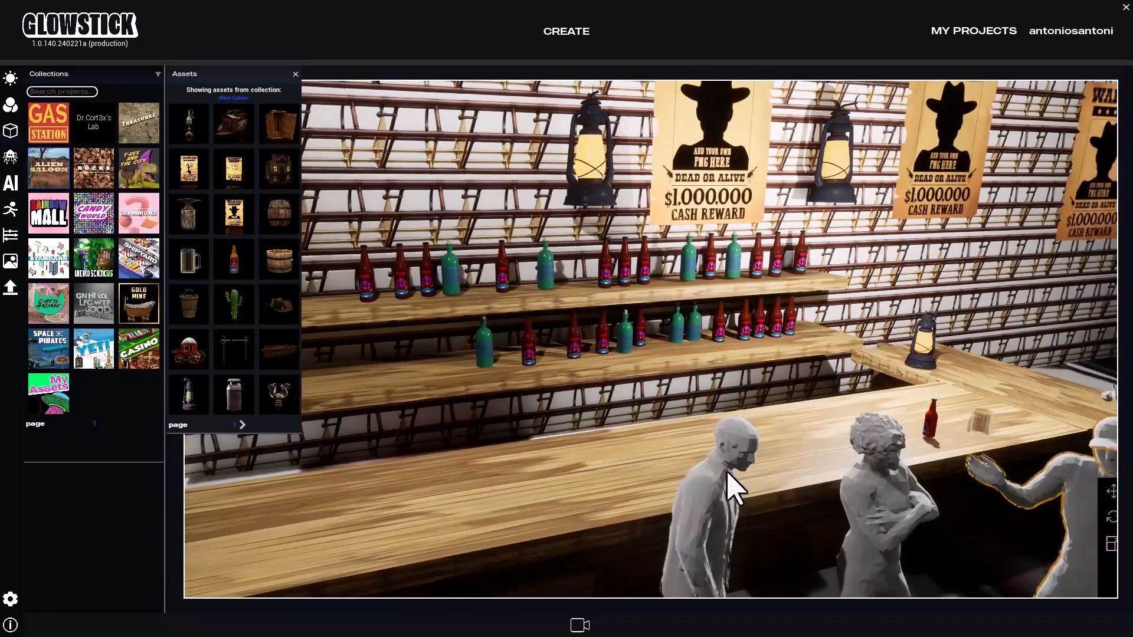
pyautogui.moveTo(727, 472); pyautogui.dragTo(778, 451, button='right')
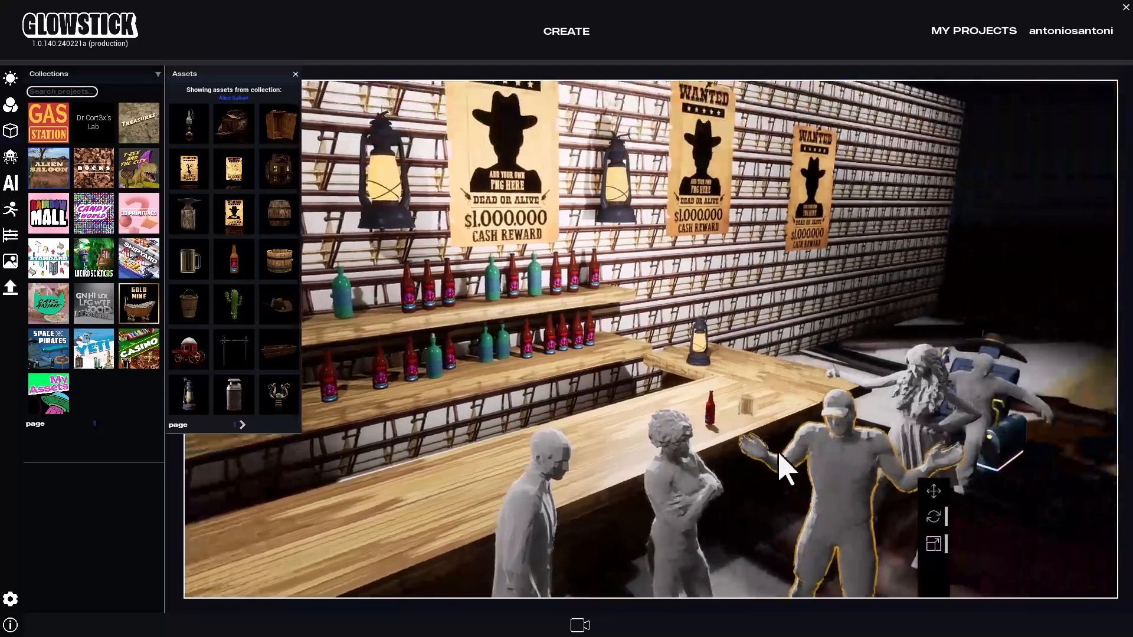
pyautogui.click(858, 478)
pyautogui.scroll(-2, 761, 558)
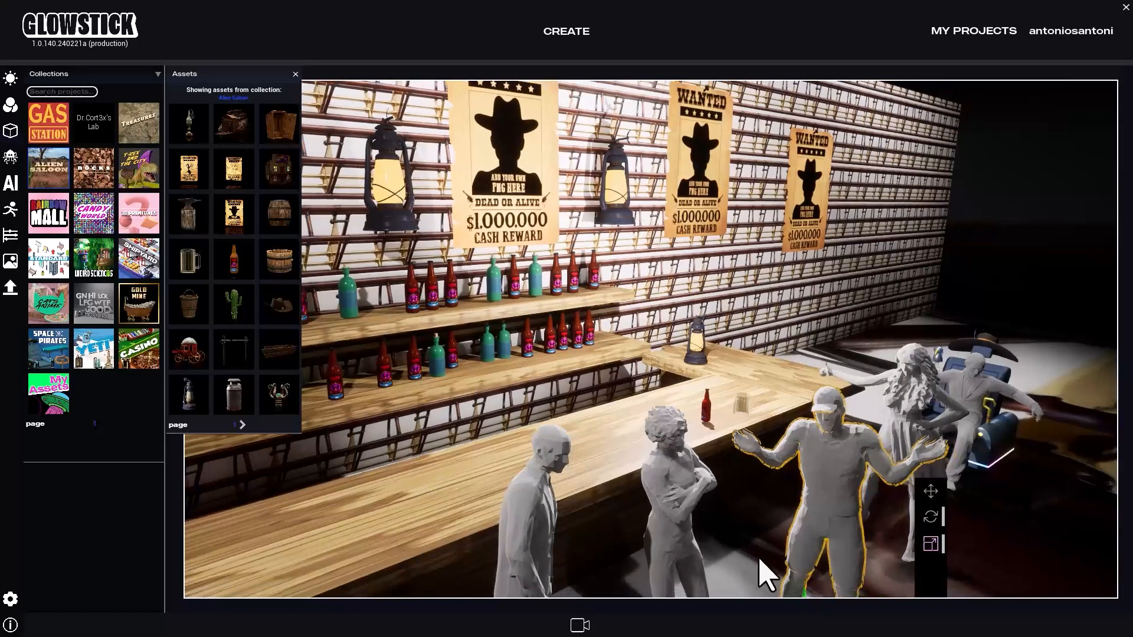
pyautogui.scroll(-4, 758, 551)
pyautogui.click(852, 578)
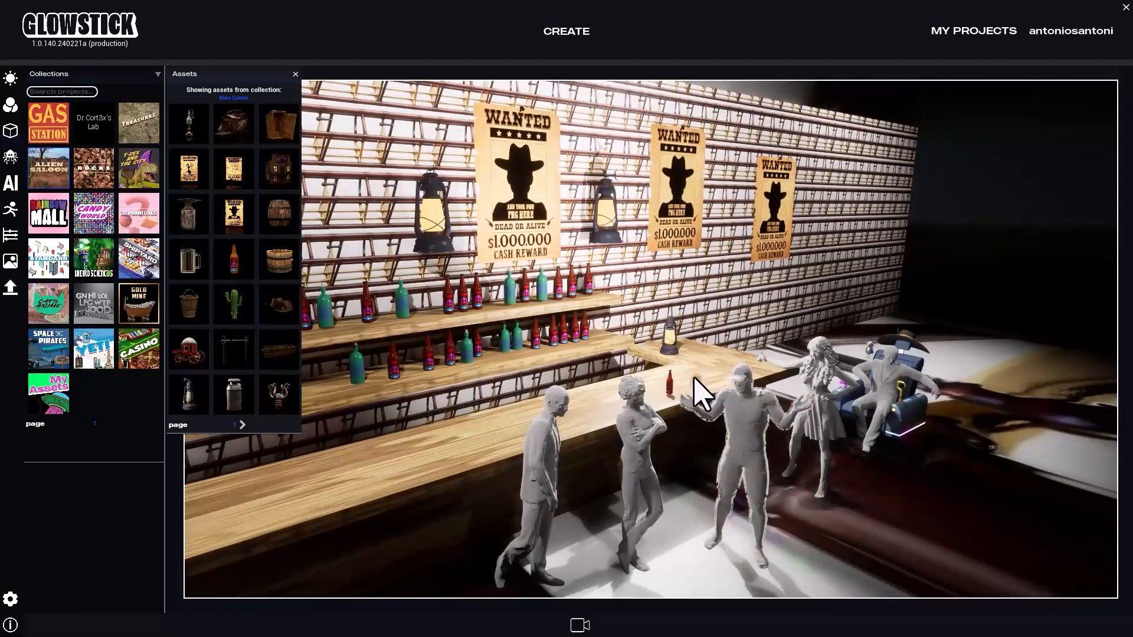
pyautogui.scroll(6, 708, 395)
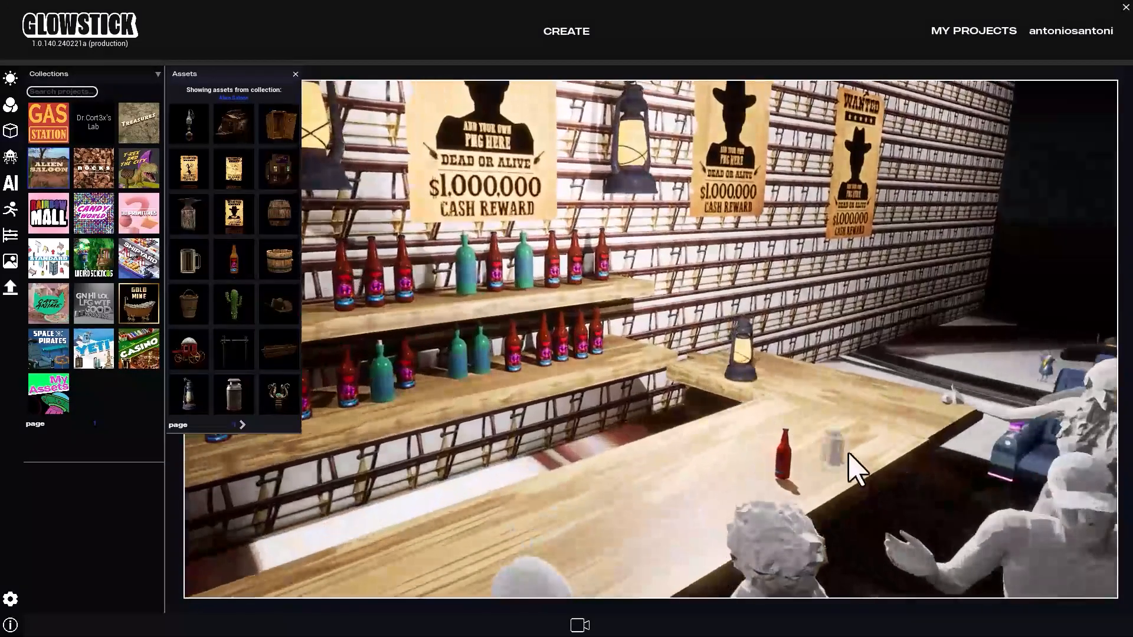
# Move the glass mug on the counter behind the red bottle and place a duplicate of it closer to the counter's far end
pyautogui.click(840, 455)
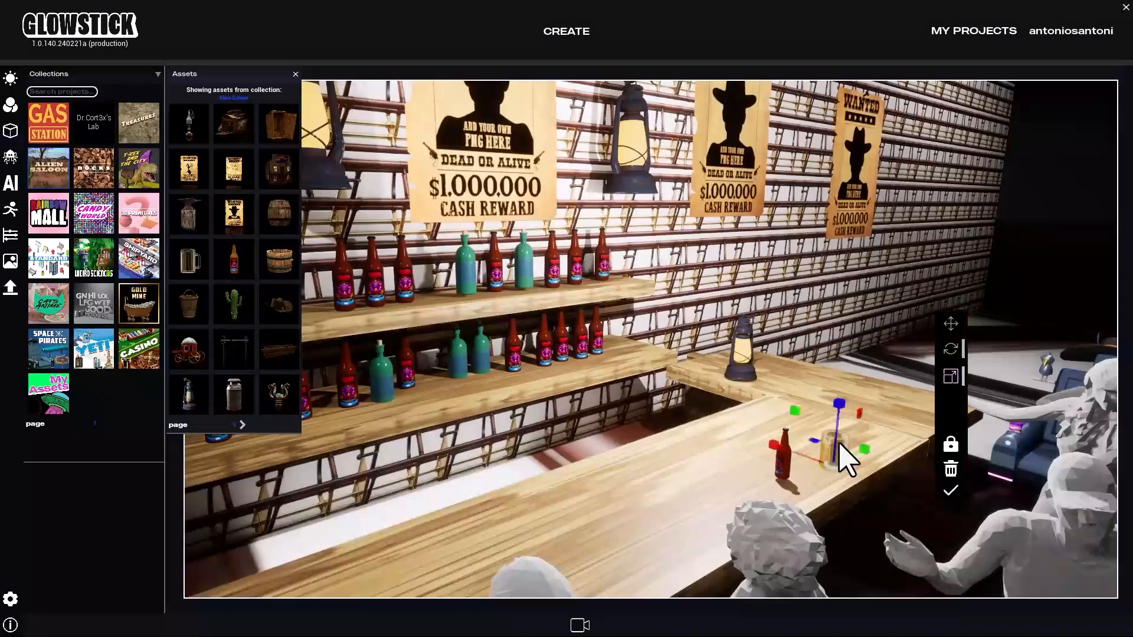
pyautogui.press('w')
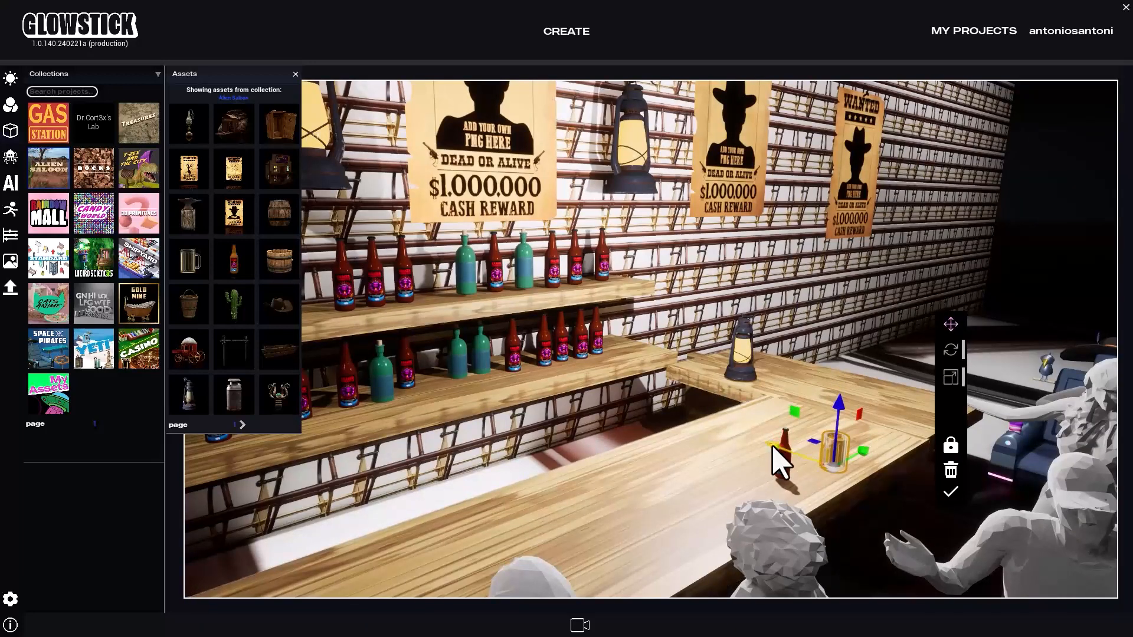
pyautogui.moveTo(778, 463); pyautogui.dragTo(720, 440)
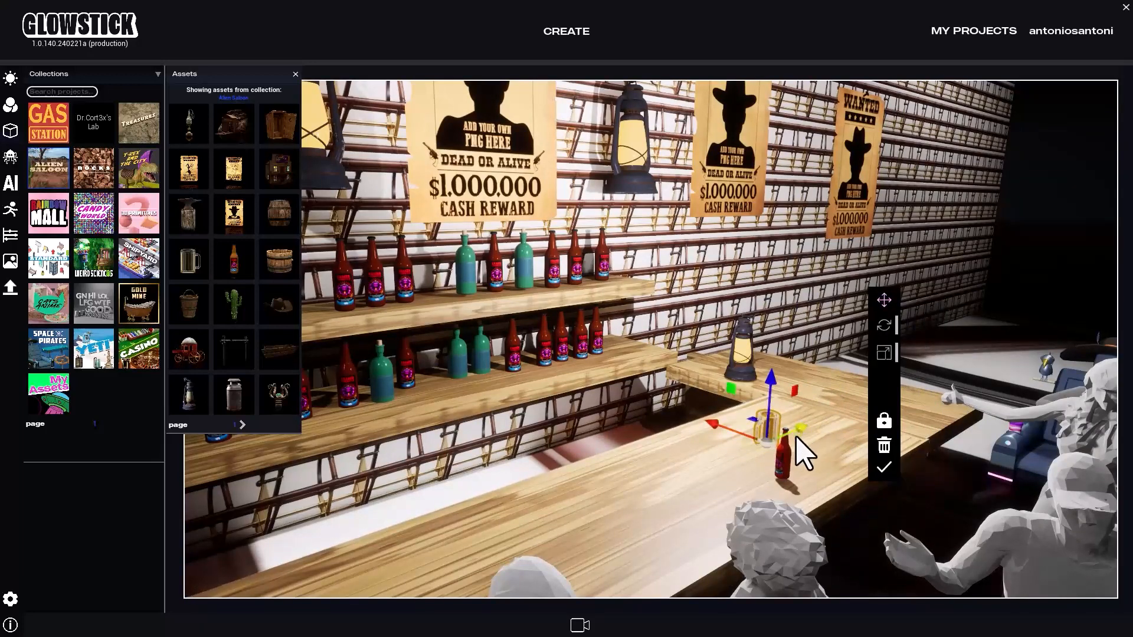
pyautogui.moveTo(804, 430); pyautogui.dragTo(856, 428)
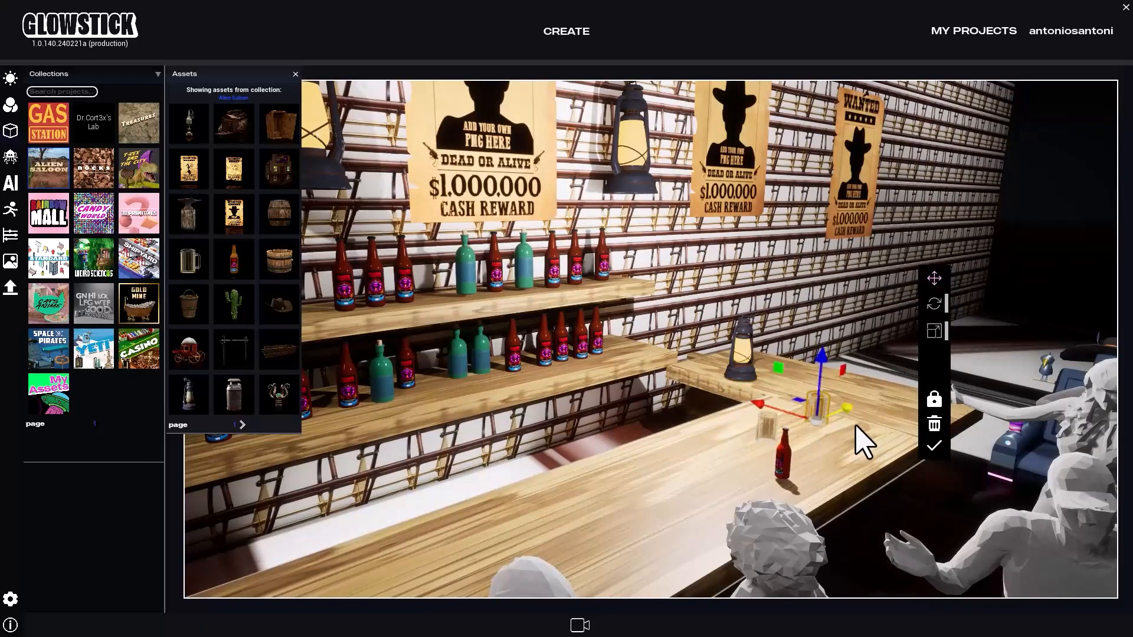
pyautogui.moveTo(760, 402); pyautogui.dragTo(801, 429)
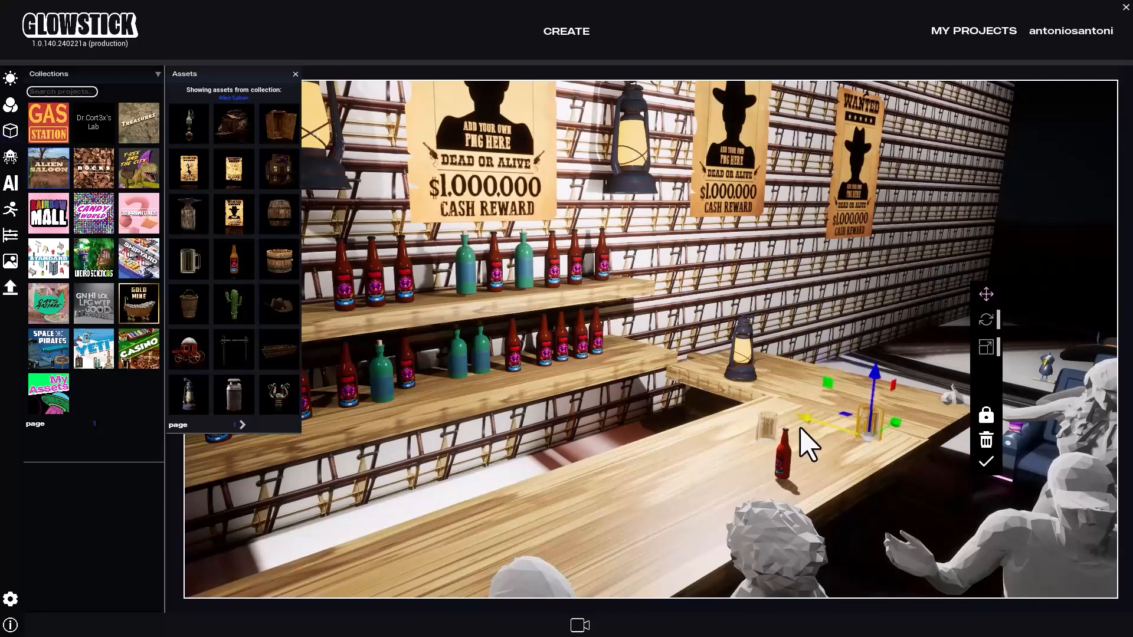
# Examine the shelves, counter and whole saloon bar from closer and farther viewpoints
pyautogui.moveTo(700, 481); pyautogui.dragTo(608, 420, button='right')
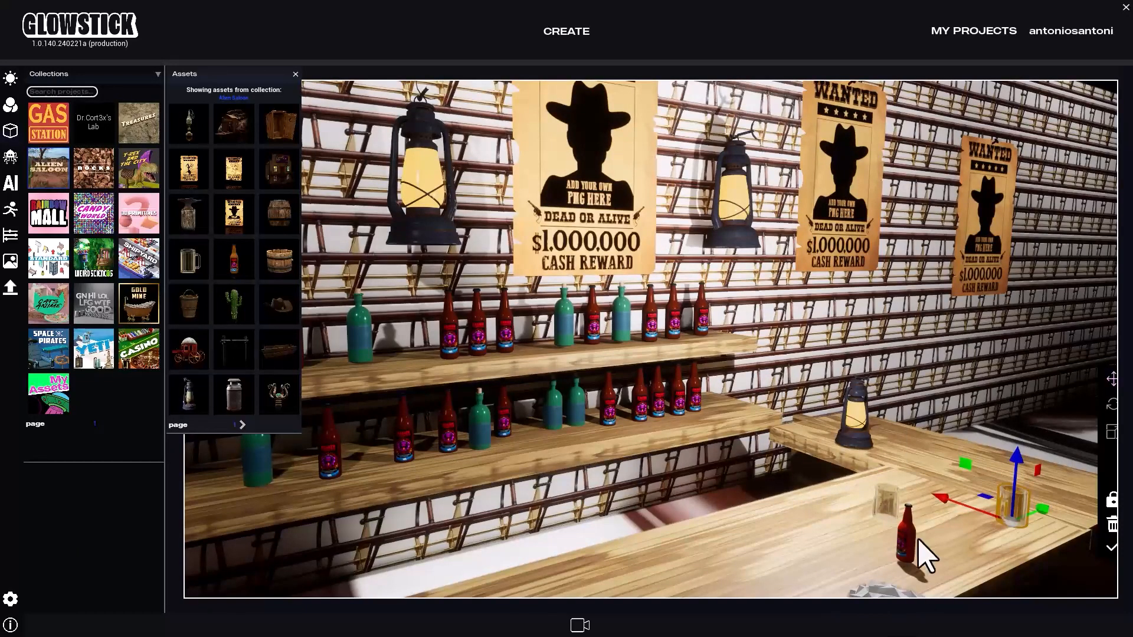
pyautogui.click(793, 530)
pyautogui.press('s')
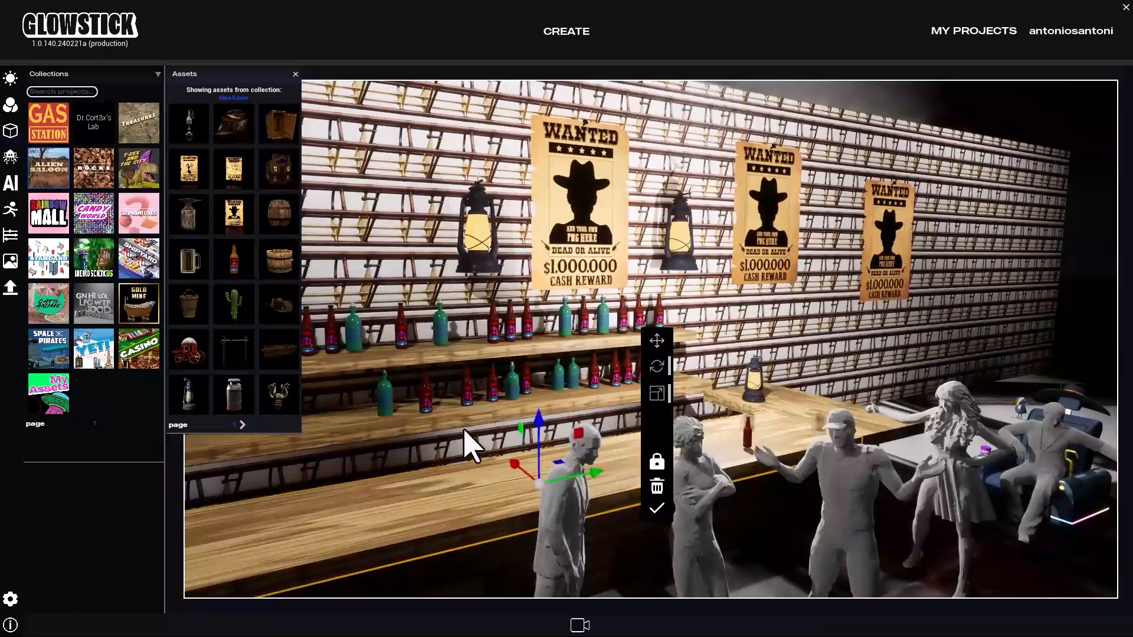
pyautogui.press('a')
pyautogui.press('a')
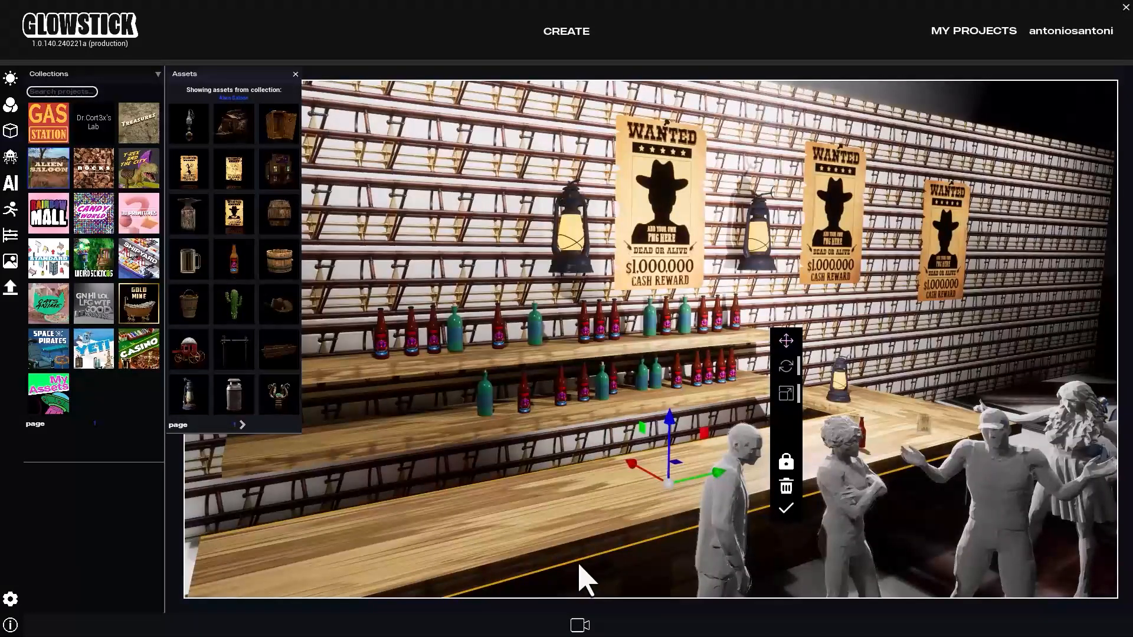
pyautogui.press('s')
pyautogui.press('d')
pyautogui.press('d')
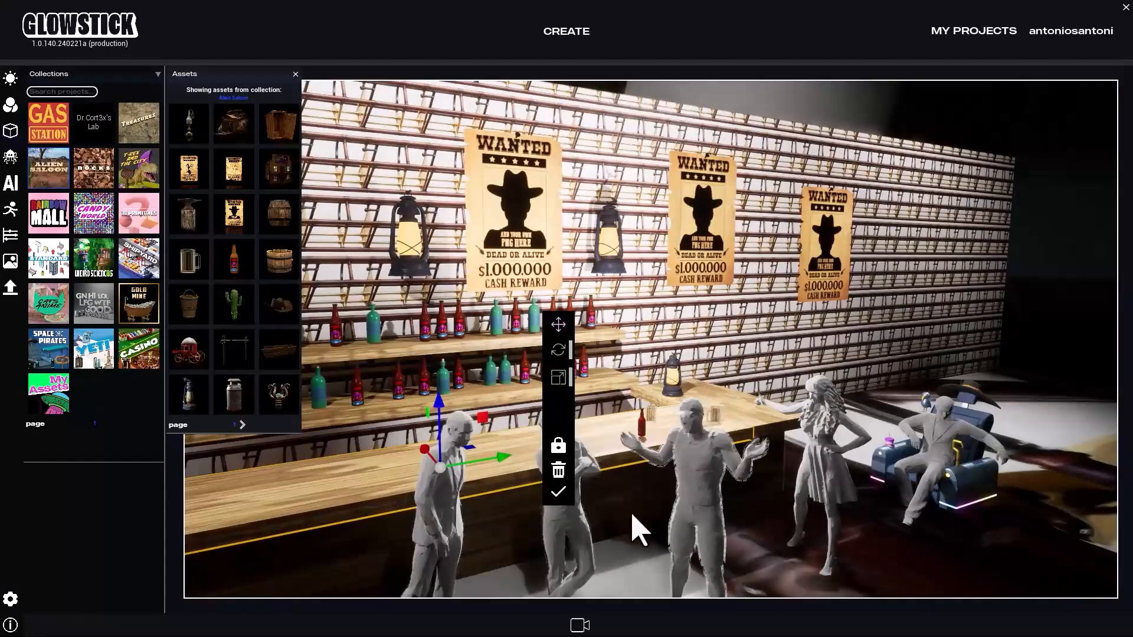
# Select the four standing figures one after another to inspect them, and clear the selection
pyautogui.click(820, 519)
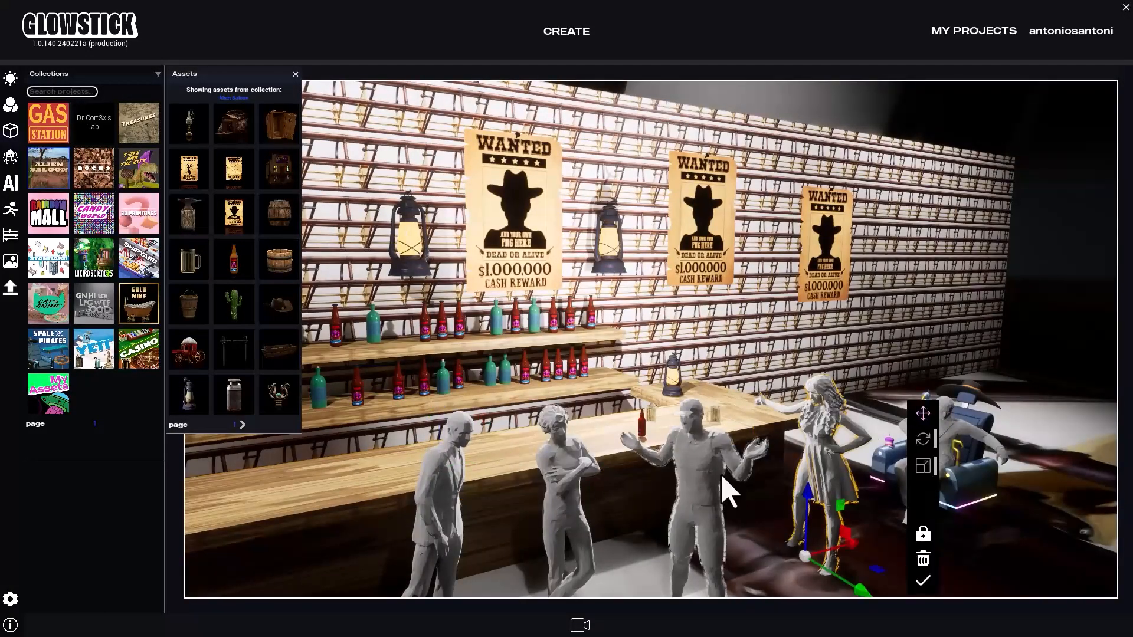
pyautogui.click(708, 504)
pyautogui.click(567, 520)
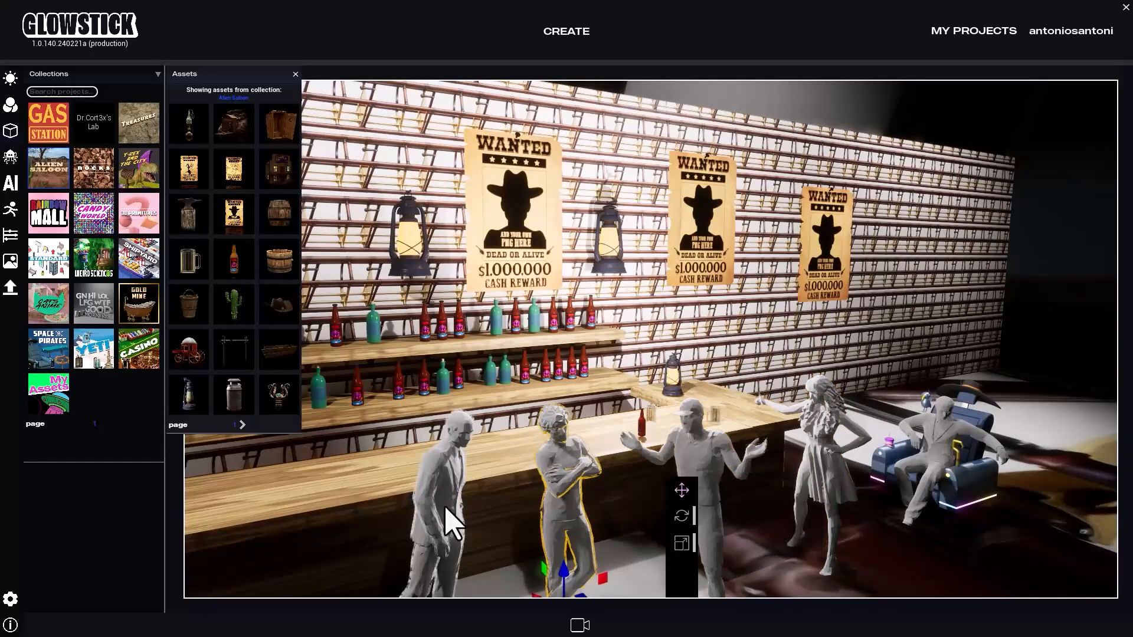
pyautogui.click(457, 519)
pyautogui.moveTo(736, 473); pyautogui.dragTo(710, 515, button='right')
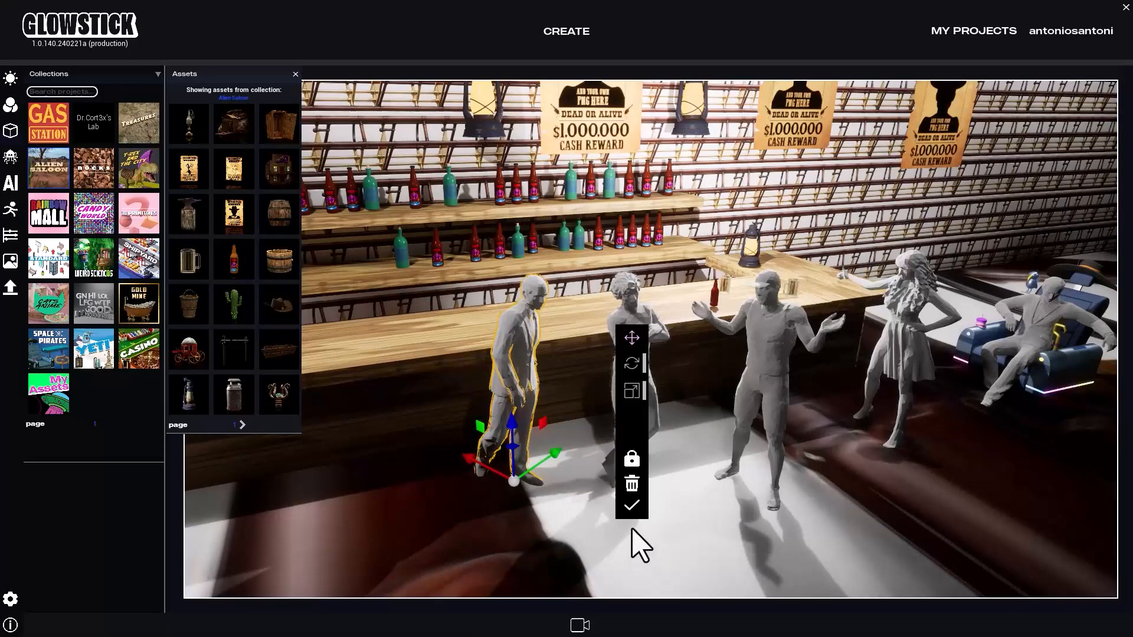
pyautogui.click(630, 508)
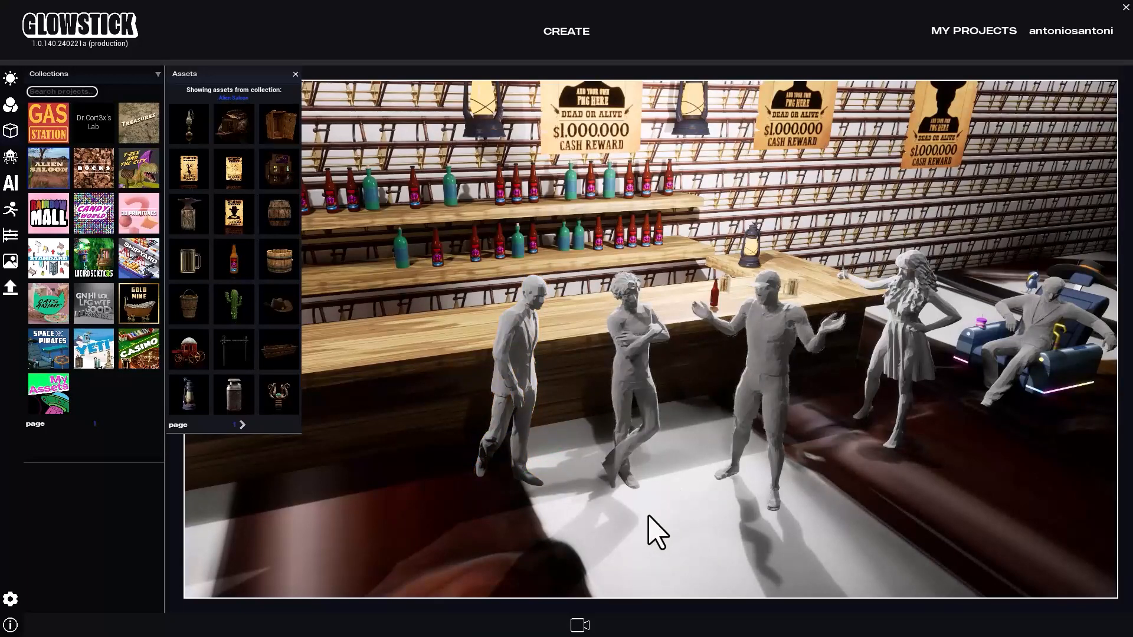
pyautogui.moveTo(671, 509); pyautogui.dragTo(683, 497, button='right')
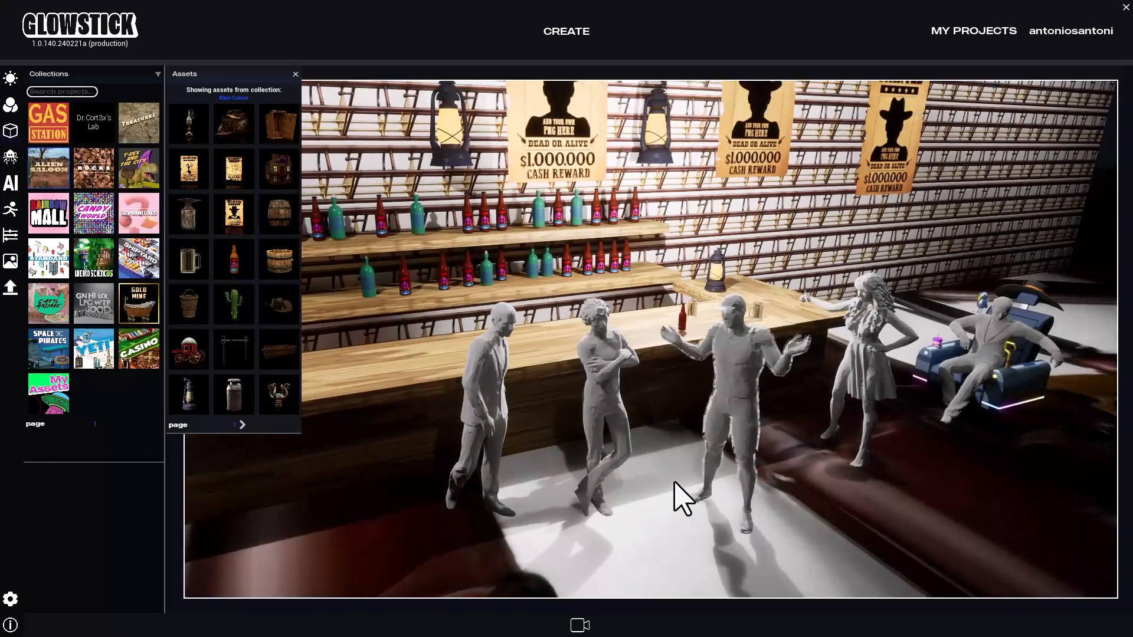
# Upload the Crowd_147_Male_Standing model from the Steampunk_Speakeasy folder and place it behind the counter's far end, turned toward the patrons
pyautogui.click(11, 289)
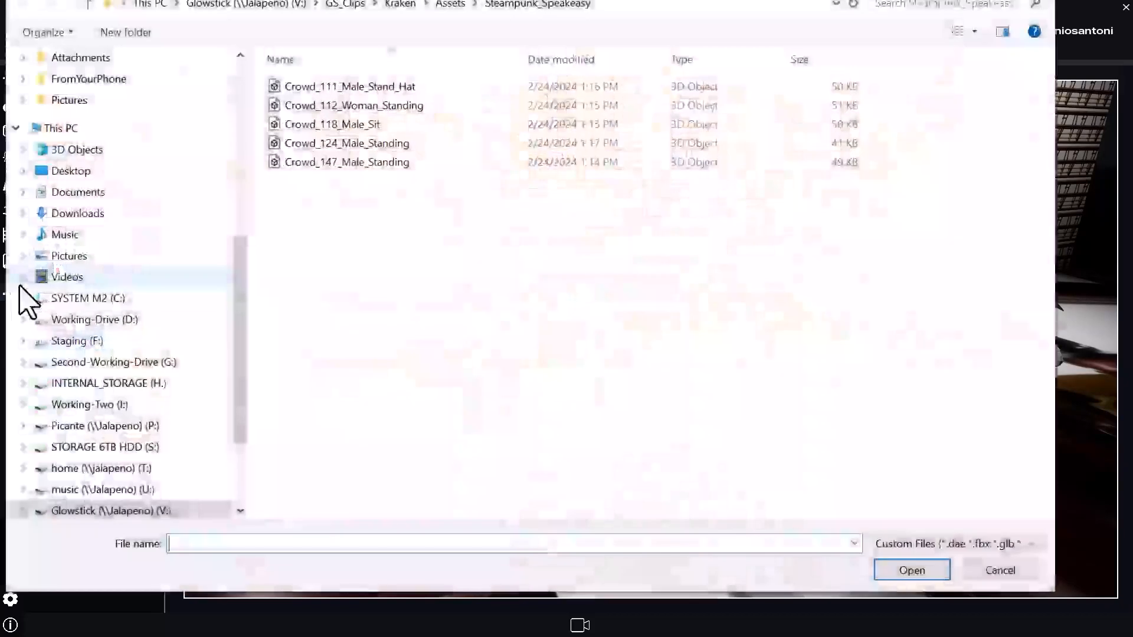
pyautogui.click(401, 167)
pyautogui.click(900, 568)
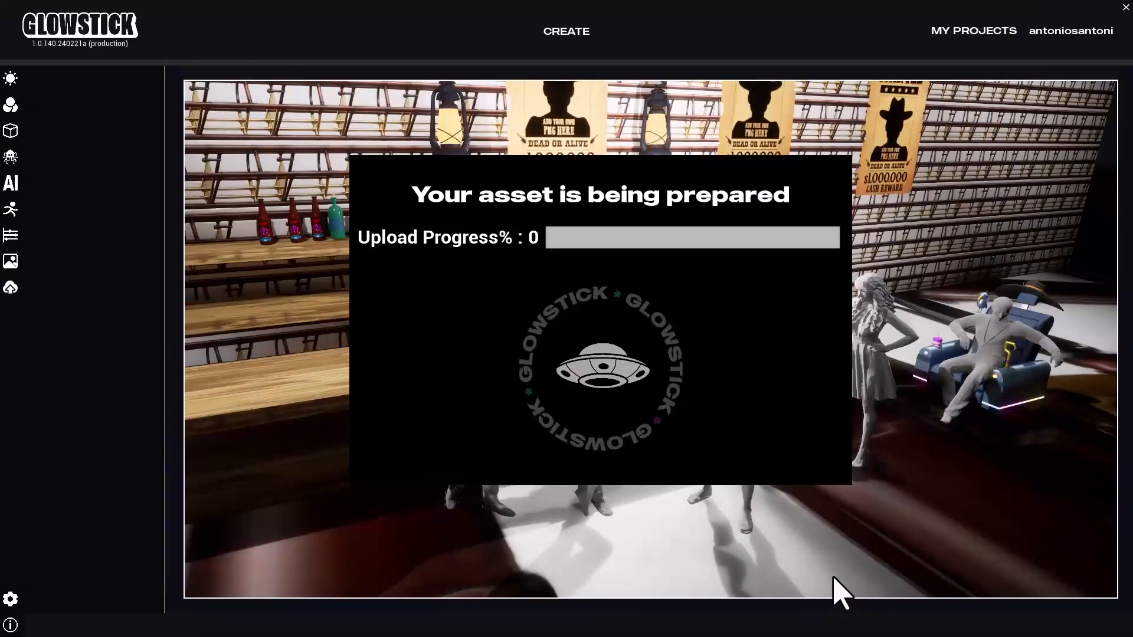
pyautogui.moveTo(754, 572); pyautogui.dragTo(818, 354)
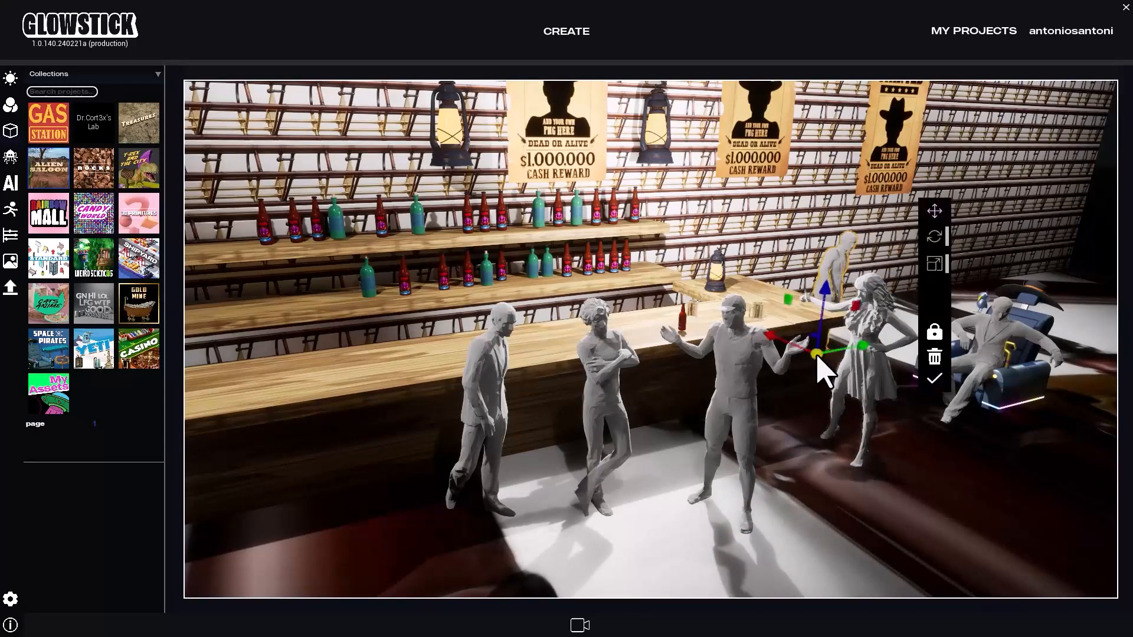
pyautogui.click(935, 237)
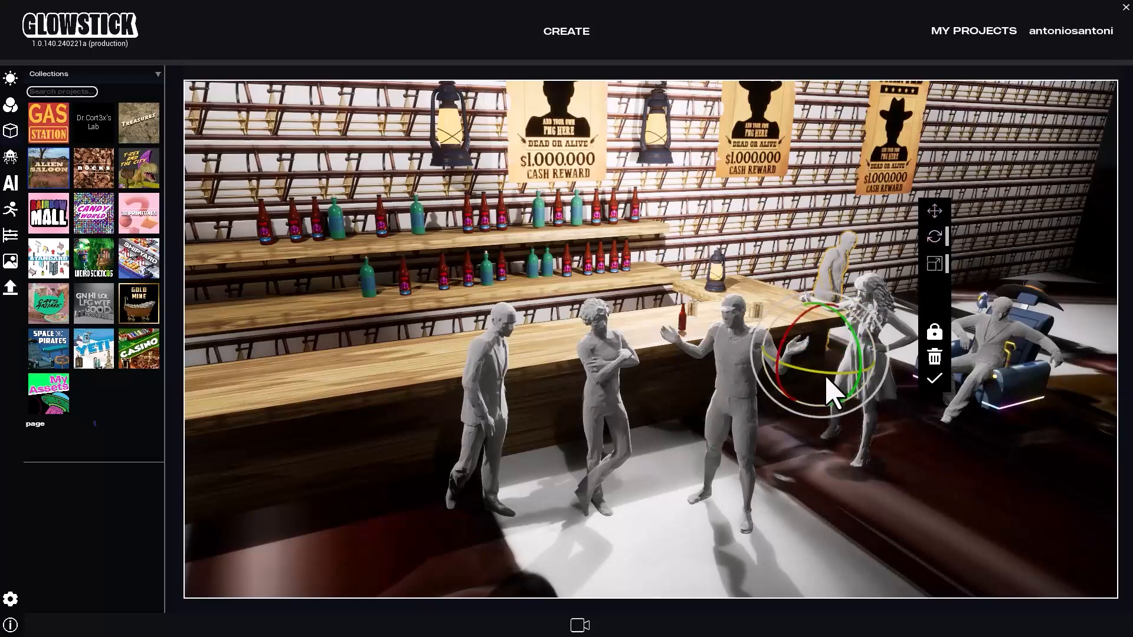
pyautogui.click(934, 383)
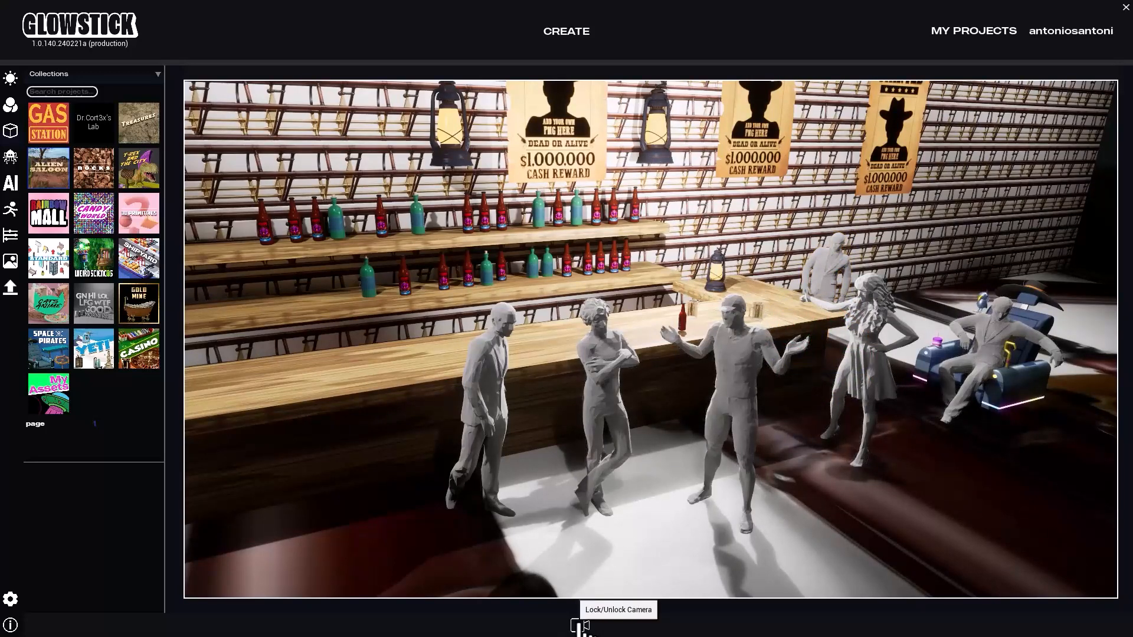
# Frame the patrons from a lower, closer camera angle and move the capped figure nearer to the bar counter and the woman
pyautogui.click(580, 626)
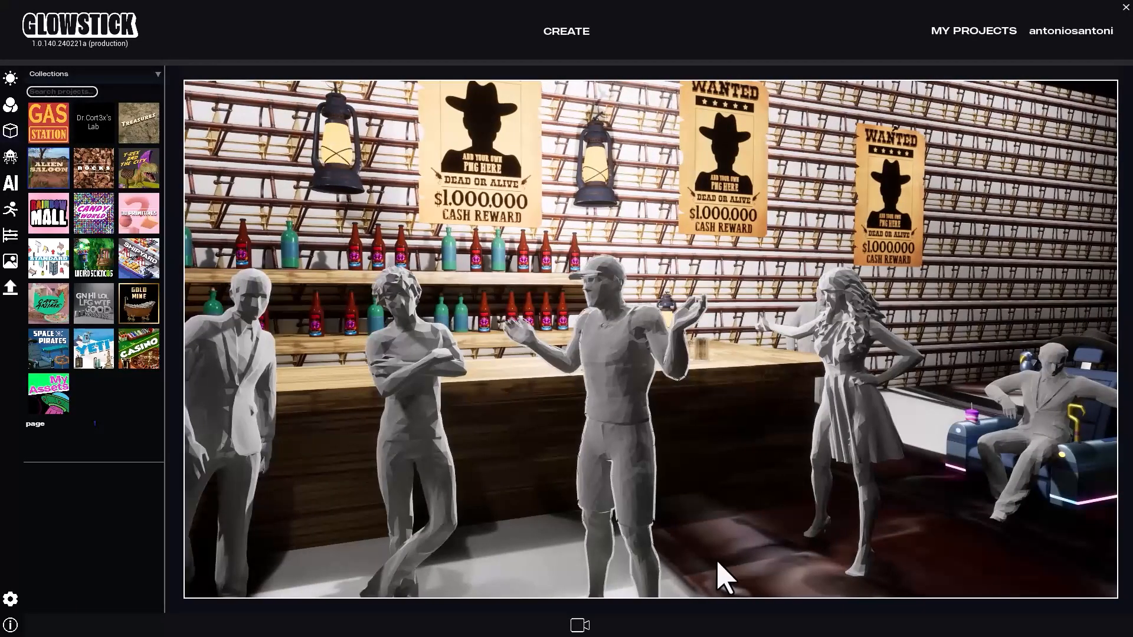
pyautogui.click(639, 462)
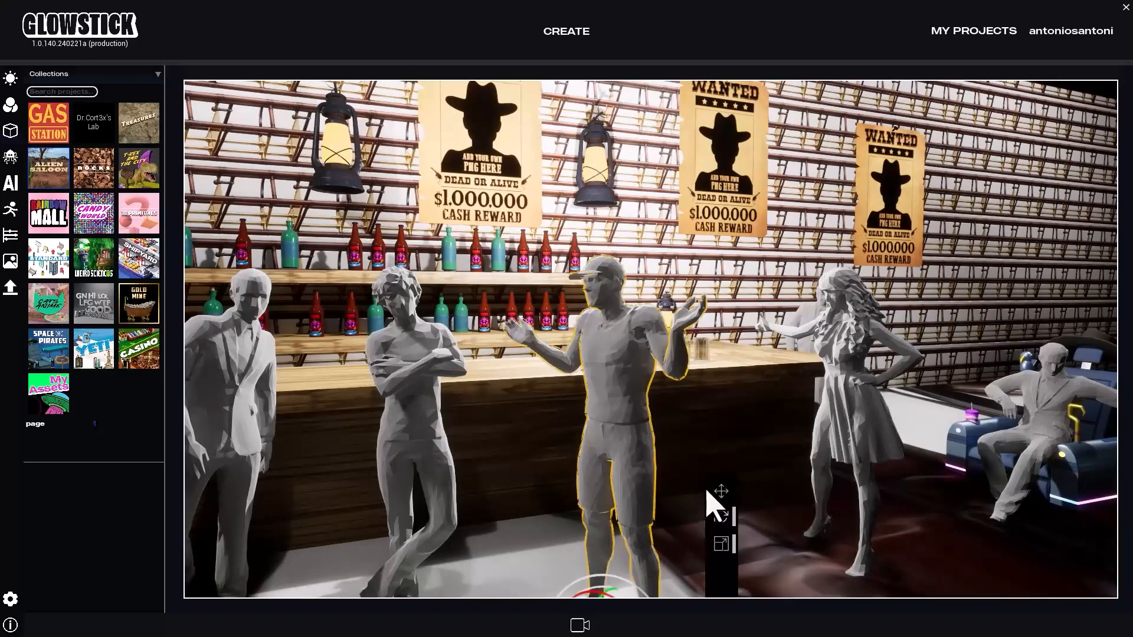
pyautogui.moveTo(616, 589); pyautogui.dragTo(659, 482)
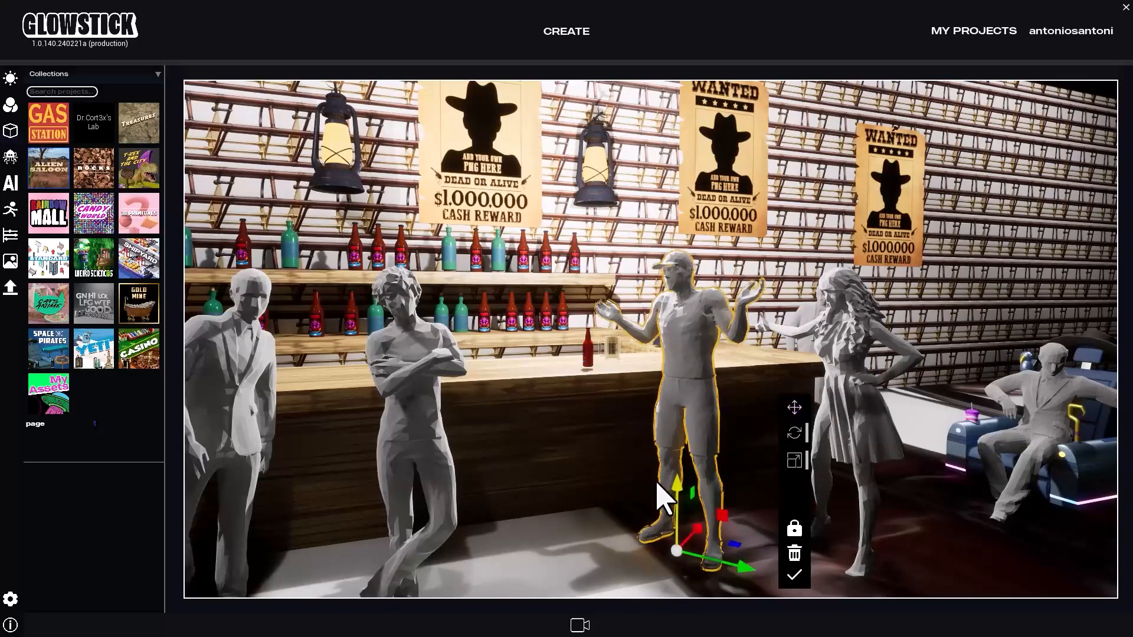
# Move the figure with crossed arms beside the capped figure and rotate it to face him
pyautogui.click(420, 540)
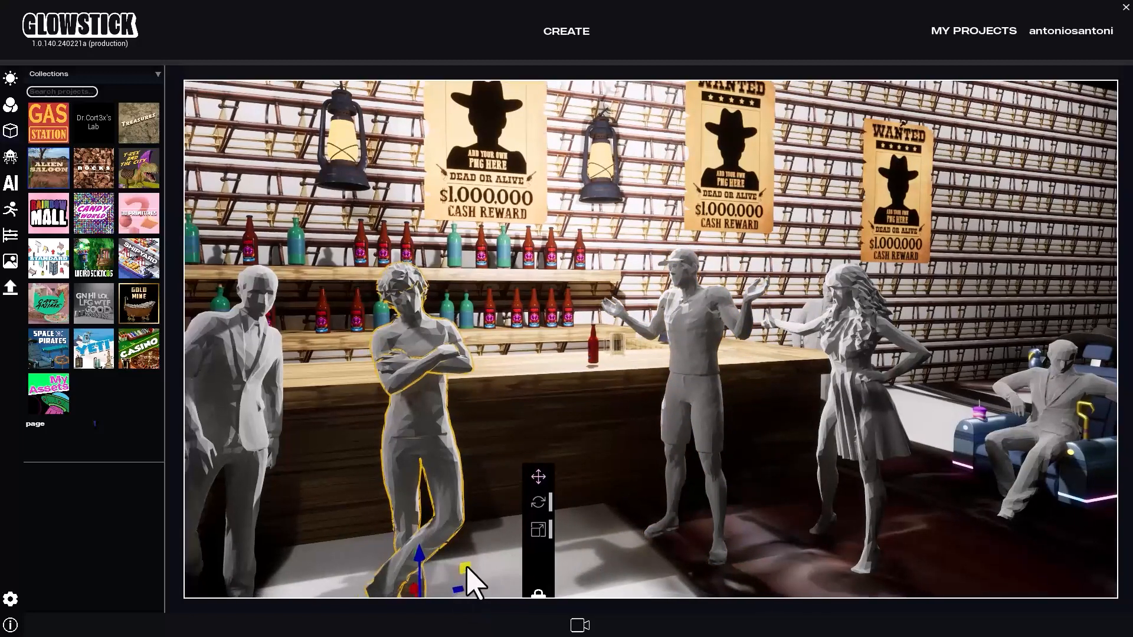
pyautogui.moveTo(459, 571); pyautogui.dragTo(605, 522)
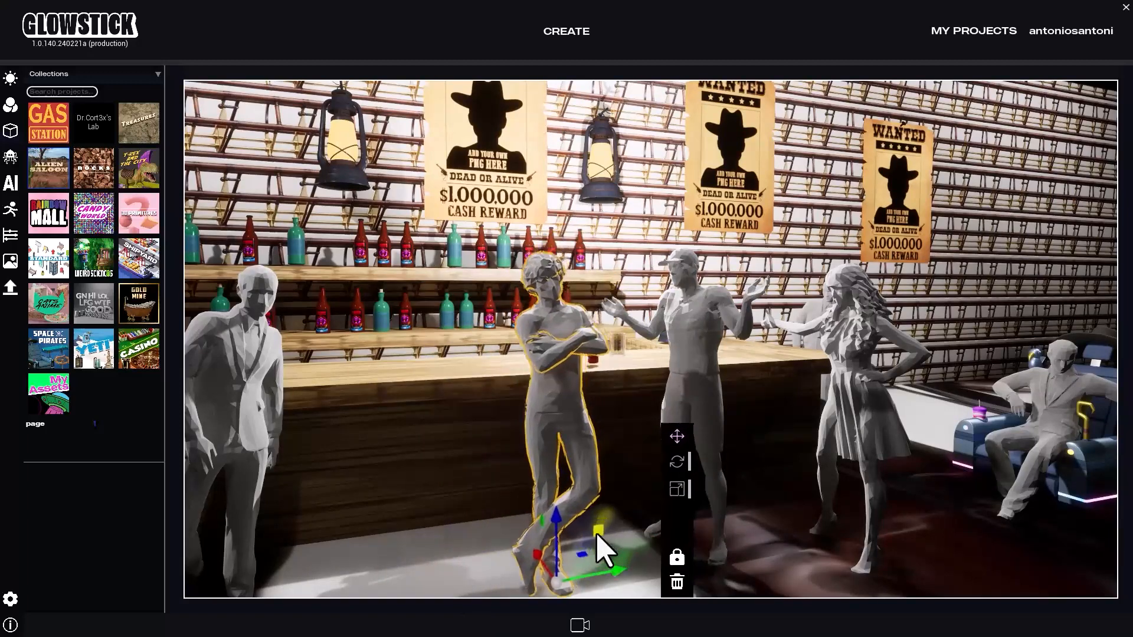
pyautogui.click(671, 463)
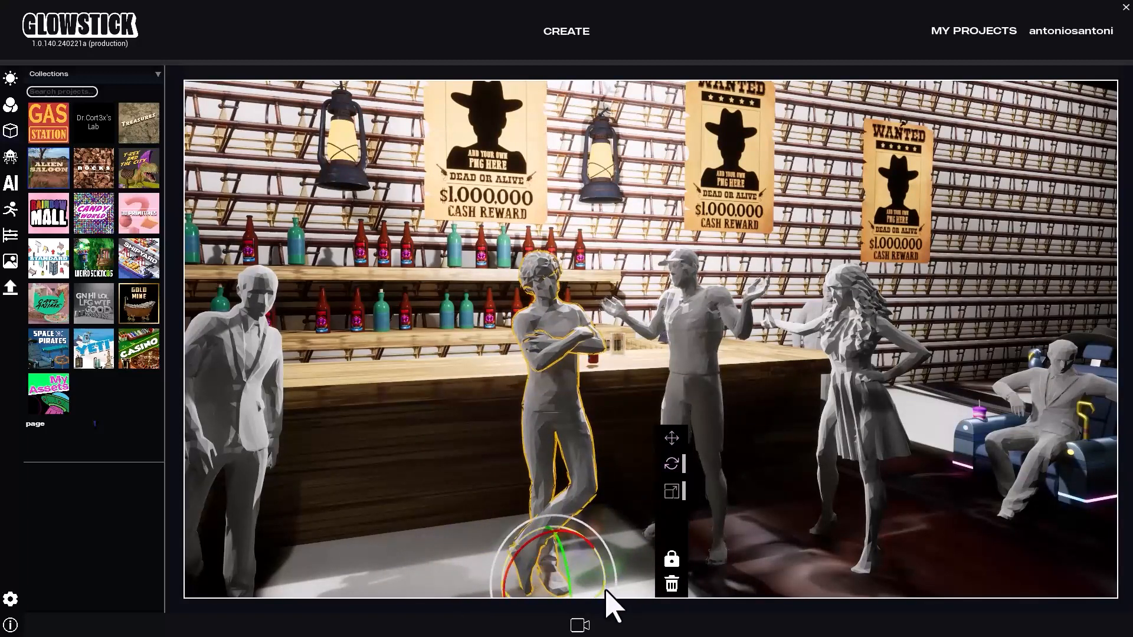
pyautogui.moveTo(607, 600); pyautogui.dragTo(635, 590)
# Move the suited figure inward along the bar so it stands fully in frame near the group
pyautogui.click(885, 442)
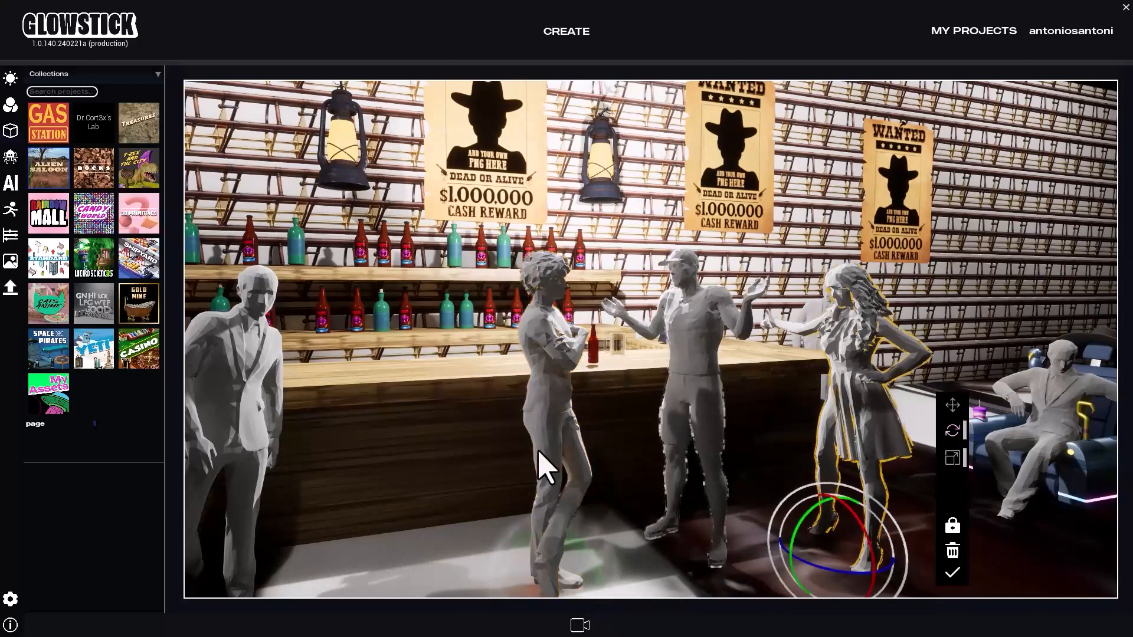
pyautogui.click(261, 468)
pyautogui.click(351, 478)
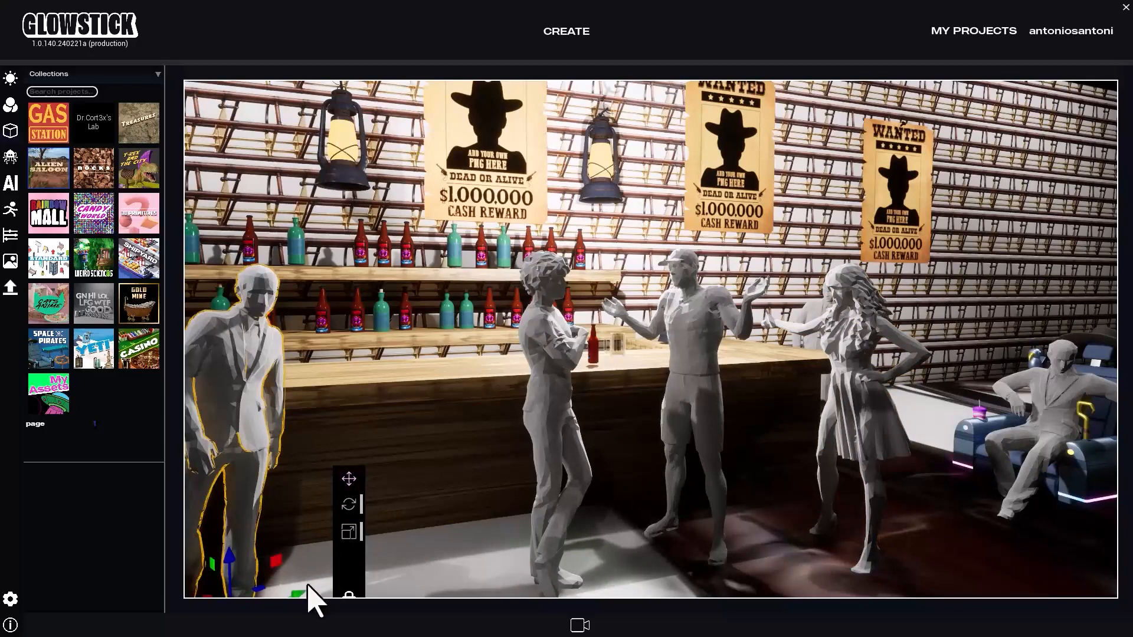
pyautogui.moveTo(274, 556); pyautogui.dragTo(353, 543)
pyautogui.moveTo(353, 543); pyautogui.dragTo(331, 550, button='right')
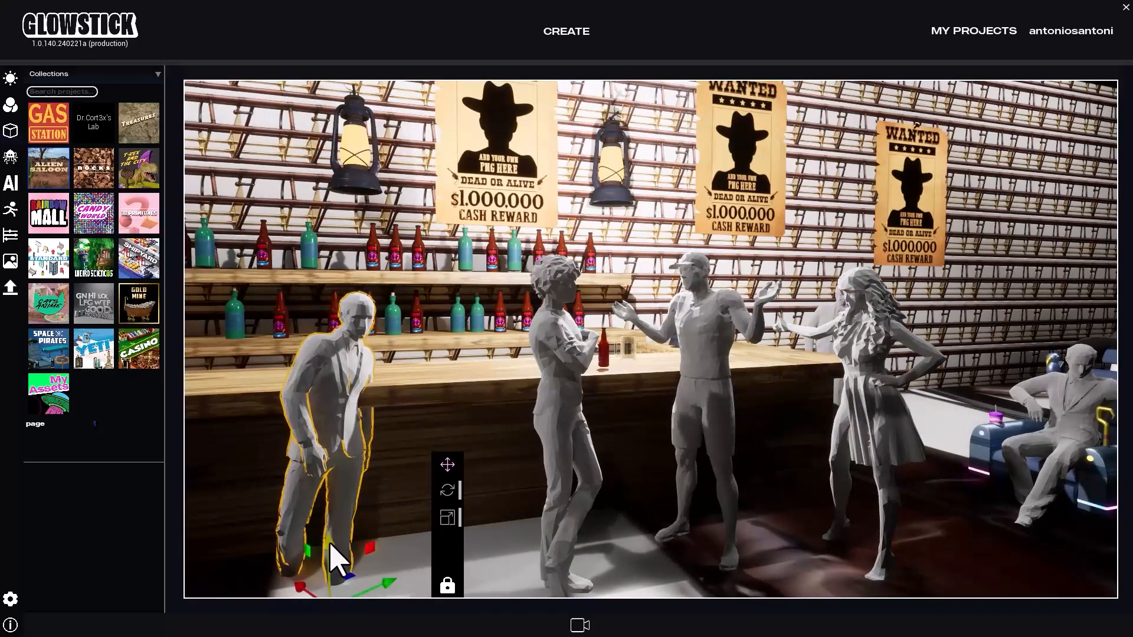
pyautogui.moveTo(330, 541); pyautogui.dragTo(329, 524)
pyautogui.moveTo(305, 568); pyautogui.dragTo(326, 601)
pyautogui.click(475, 494)
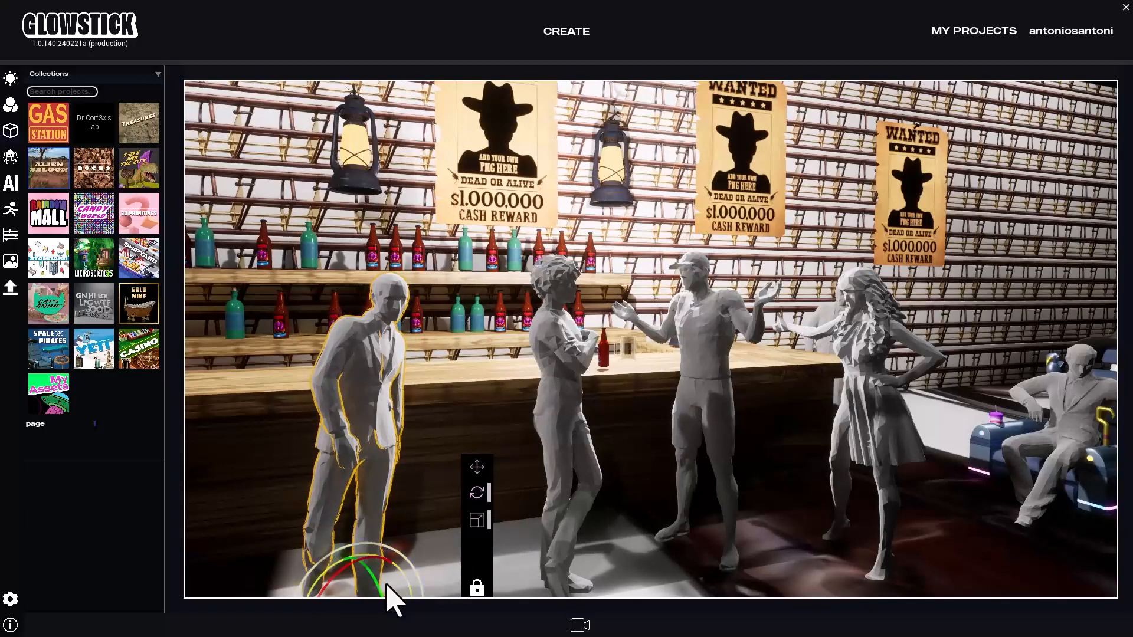
# Check the scene capture in Kraken AI, return to the scene and deselect the suited figure
pyautogui.click(10, 154)
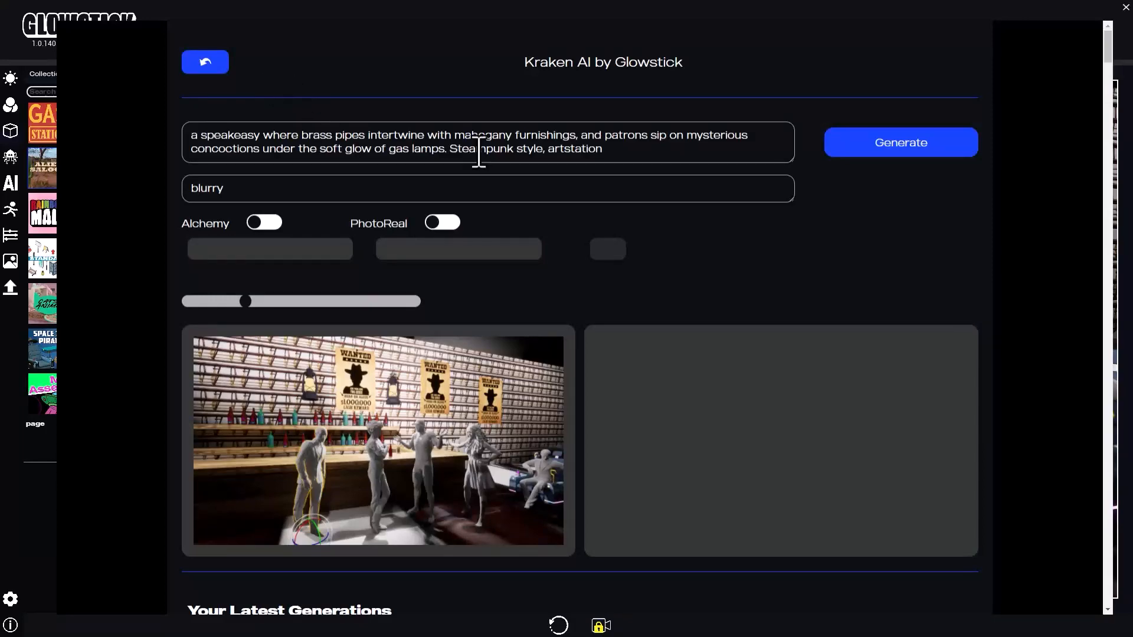
pyautogui.click(205, 63)
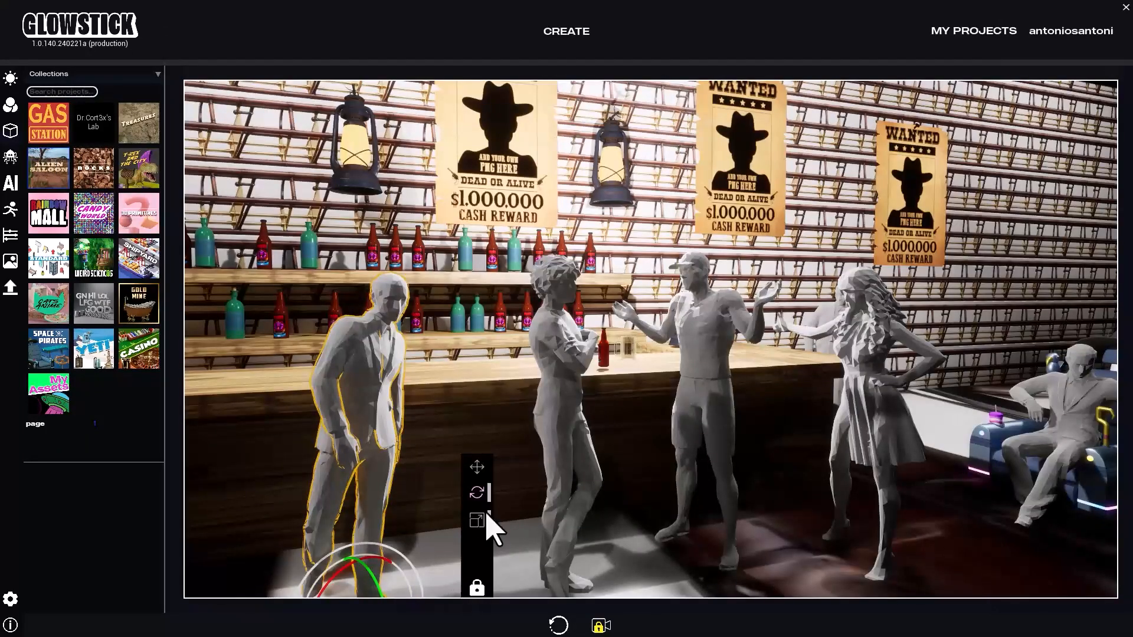
pyautogui.click(445, 565)
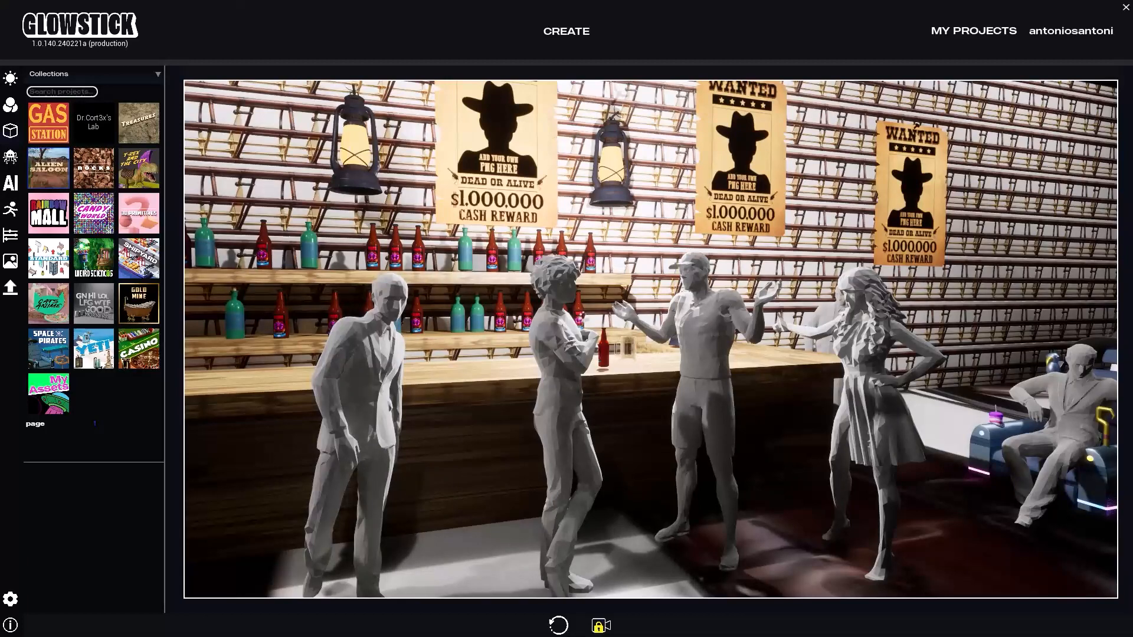
# Open the bar scene capture in Kraken AI and review the prompt's gas lamps, Steampunk style and artstation wording
pyautogui.click(11, 182)
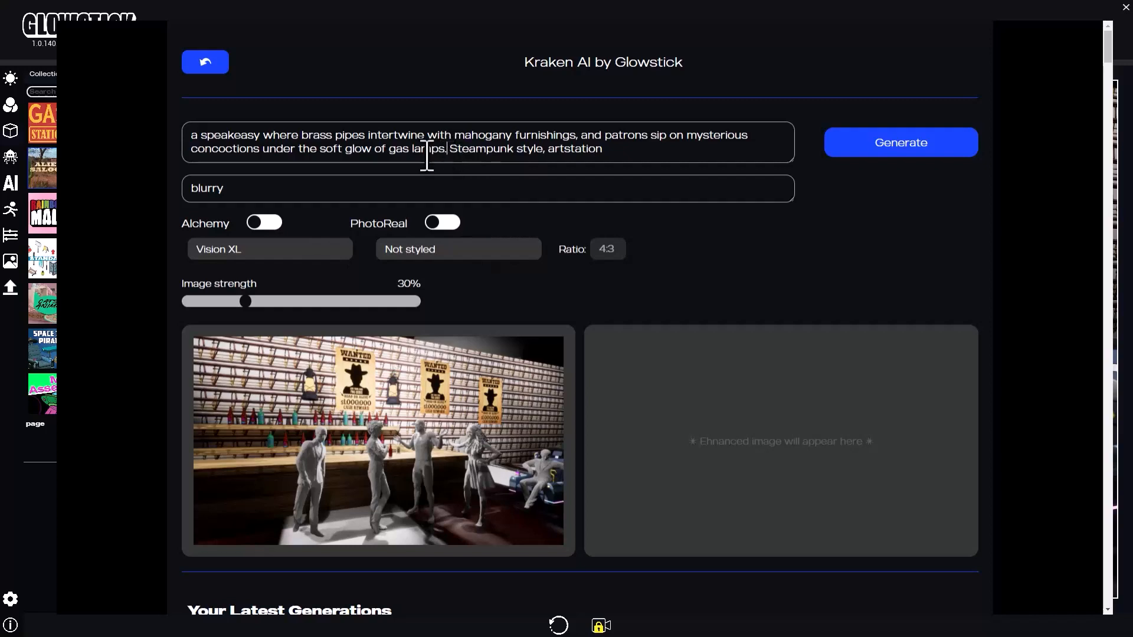
pyautogui.moveTo(446, 151); pyautogui.dragTo(378, 156)
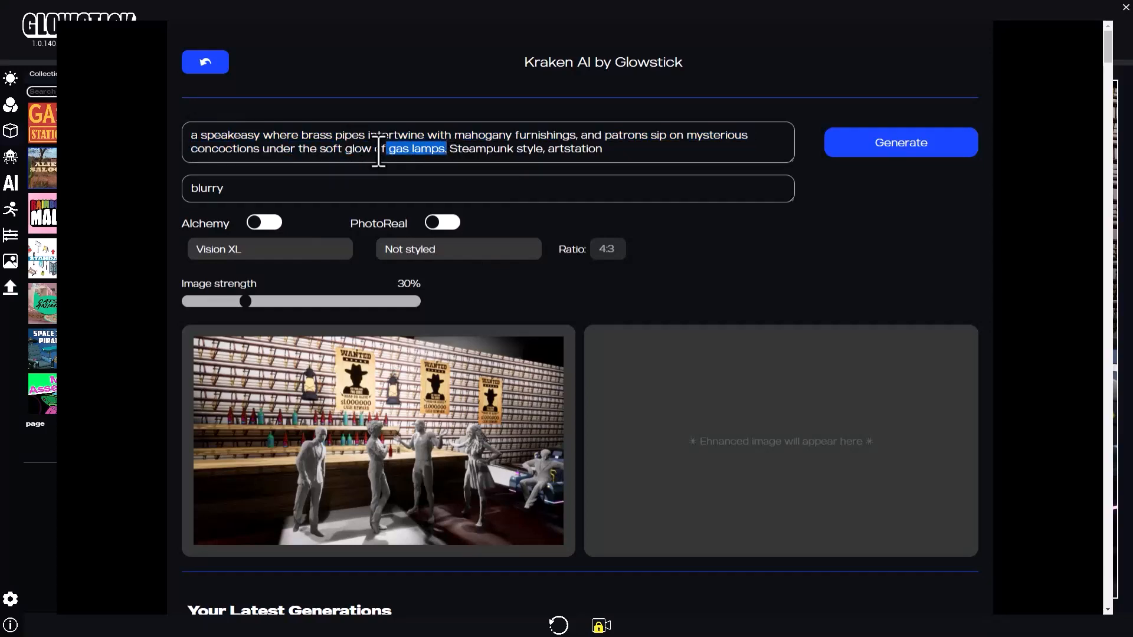
pyautogui.click(485, 149)
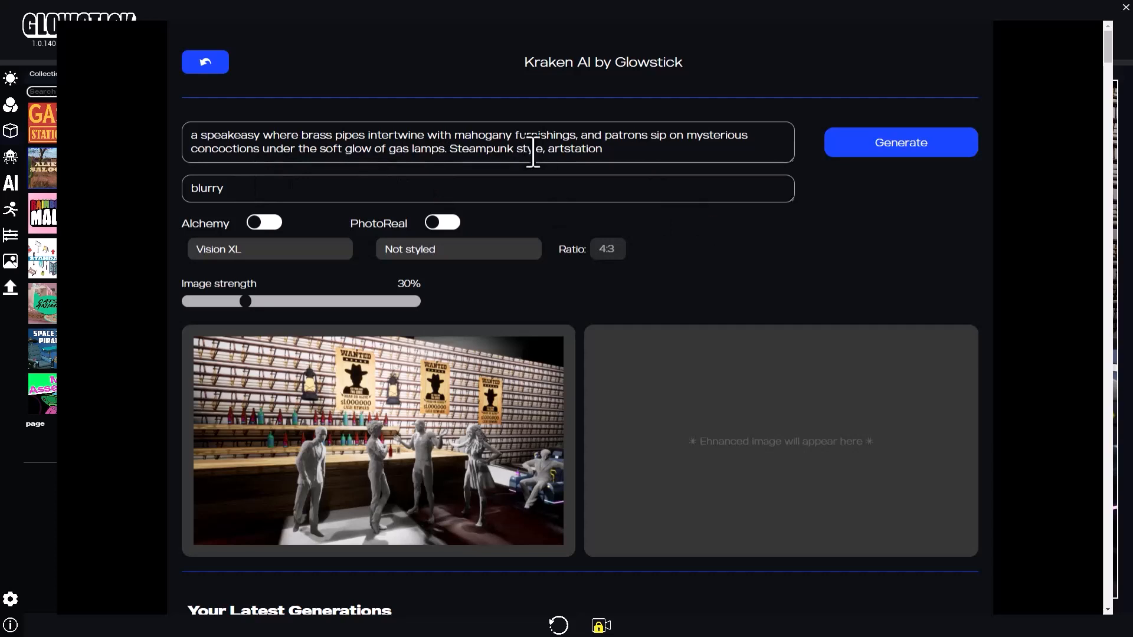
pyautogui.moveTo(478, 160); pyautogui.dragTo(451, 152)
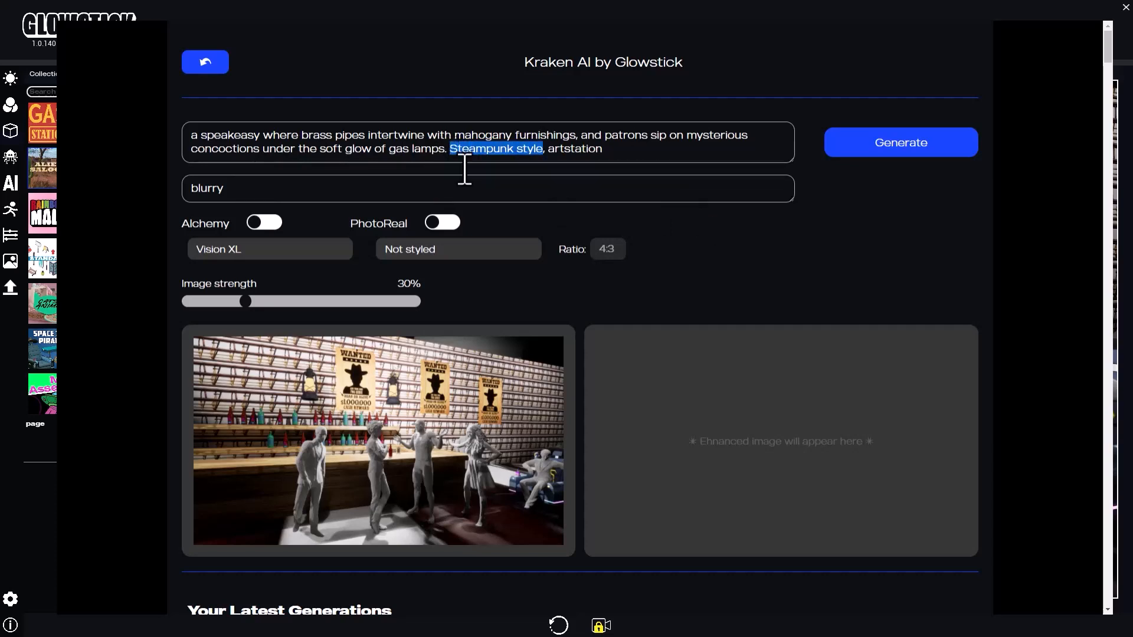
pyautogui.moveTo(603, 154); pyautogui.dragTo(544, 152)
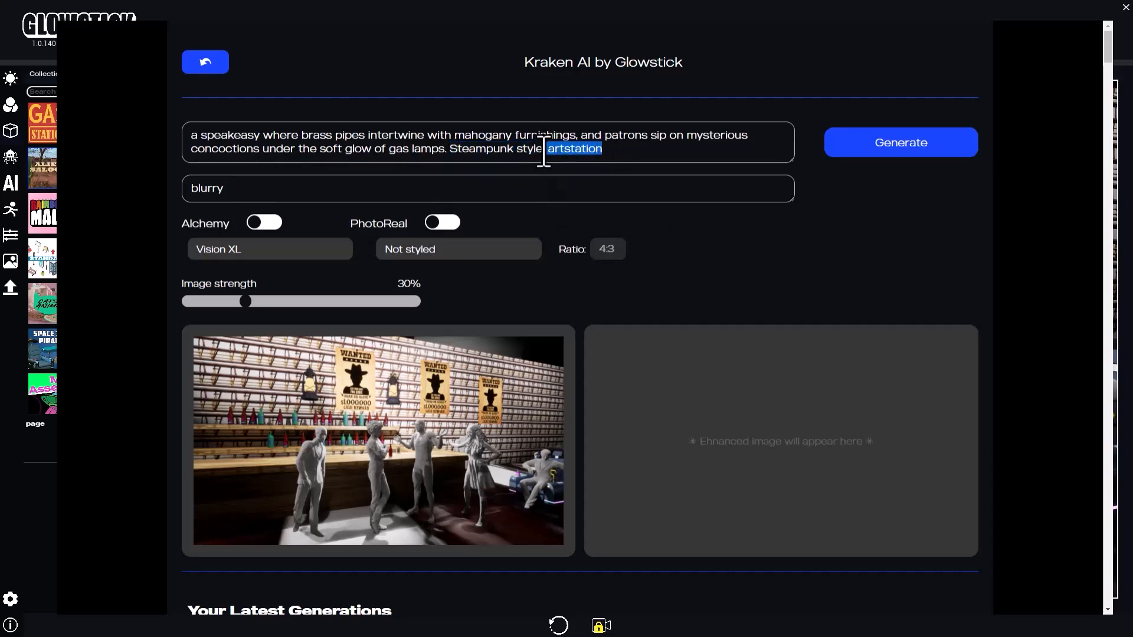
pyautogui.click(652, 158)
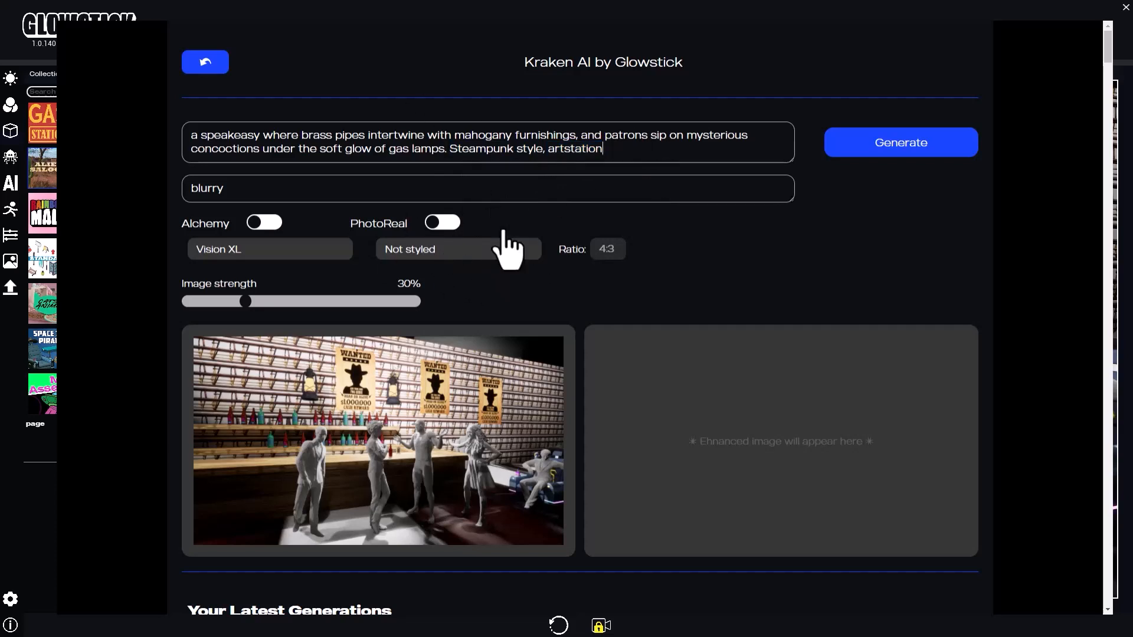
# Enable Alchemy and choose the Kino XL model for the image enhancement
pyautogui.click(260, 224)
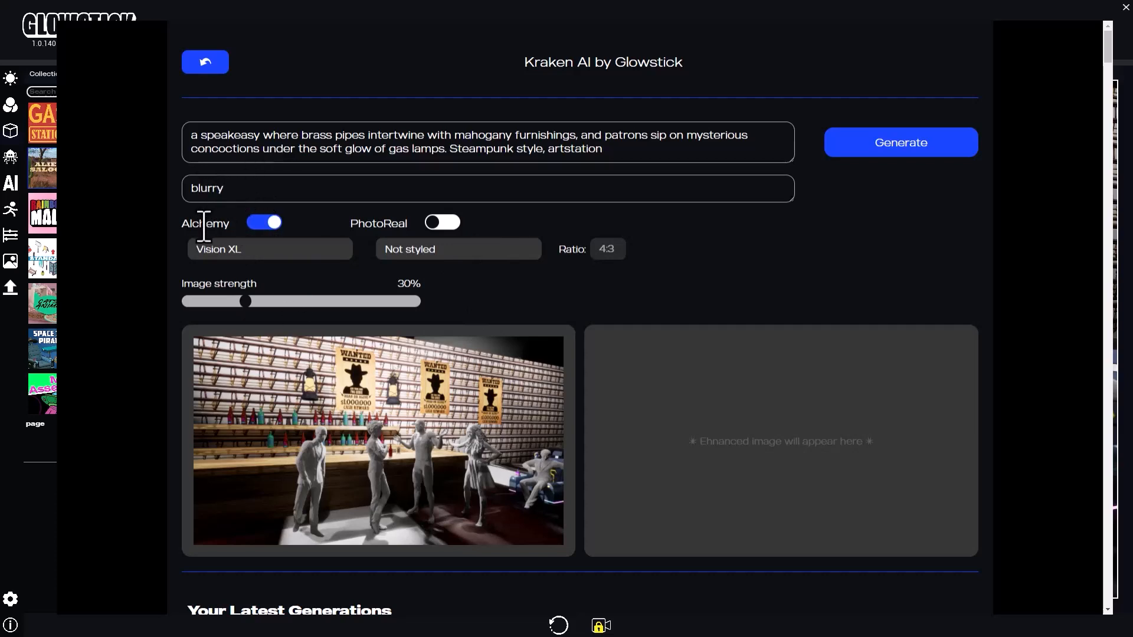
pyautogui.click(250, 259)
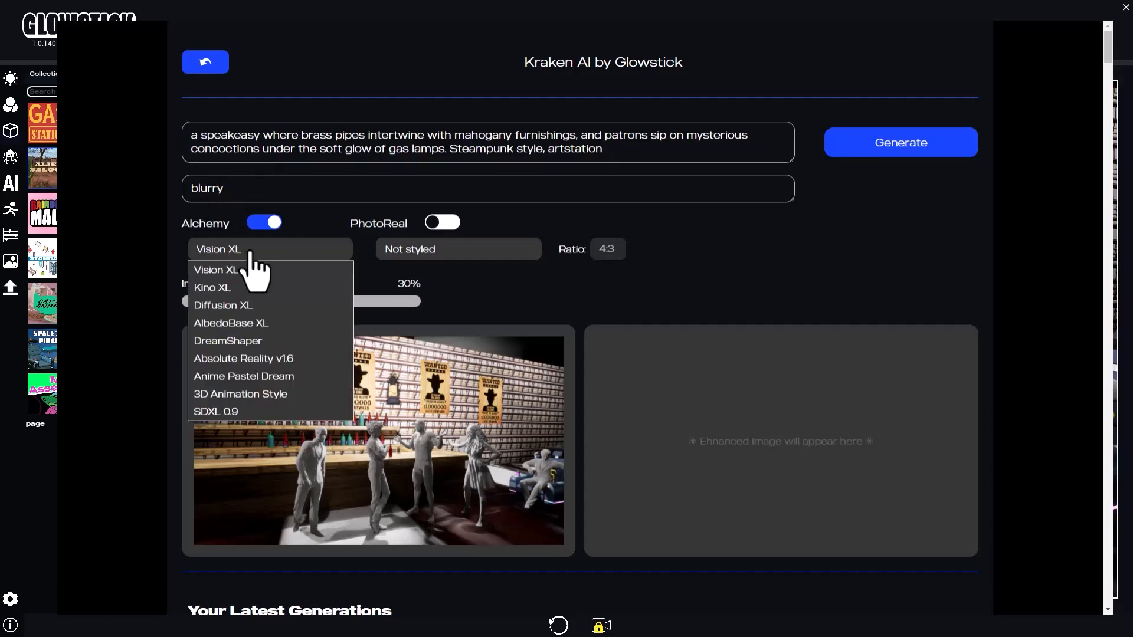
pyautogui.click(216, 289)
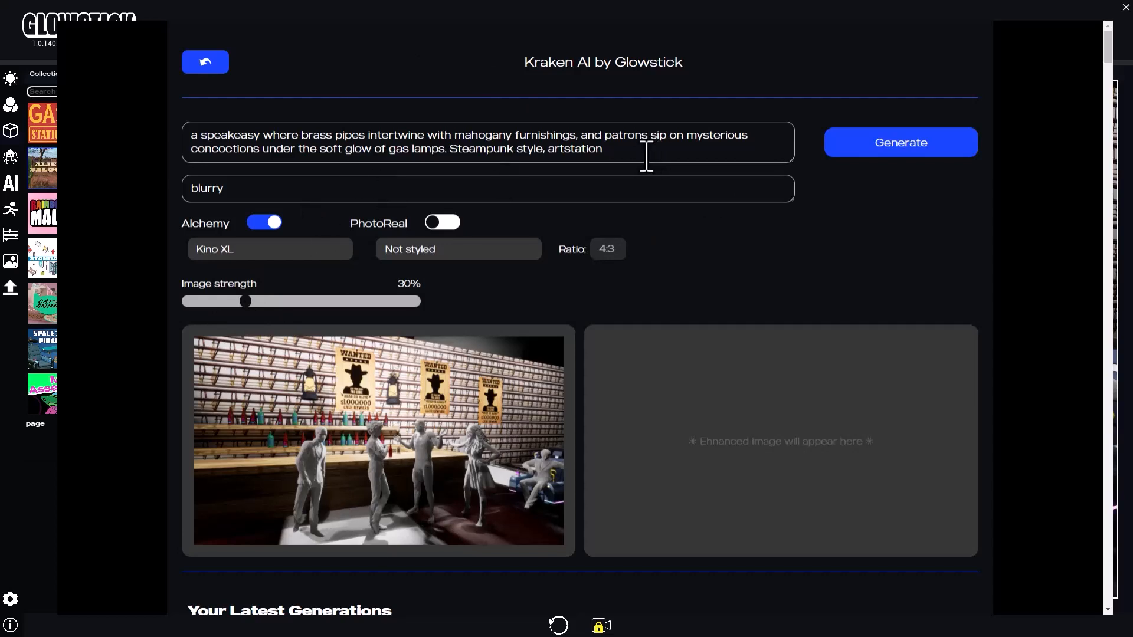
# Review the full speakeasy prompt and try an image strength of 10% before restoring it to 30%
pyautogui.moveTo(641, 154); pyautogui.dragTo(408, 129)
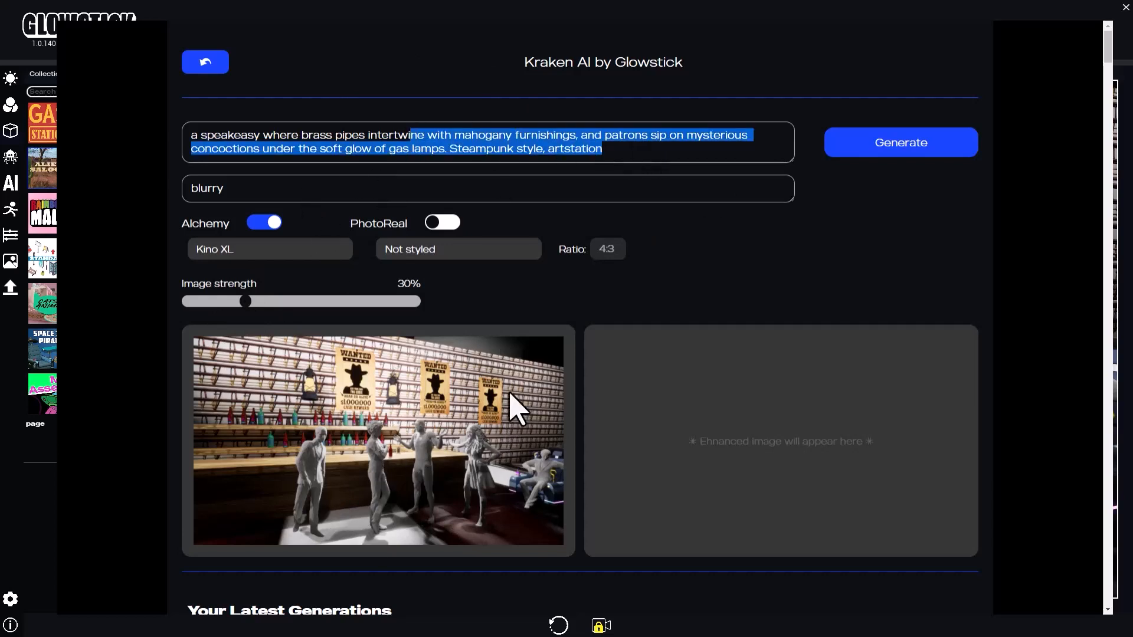
pyautogui.click(454, 442)
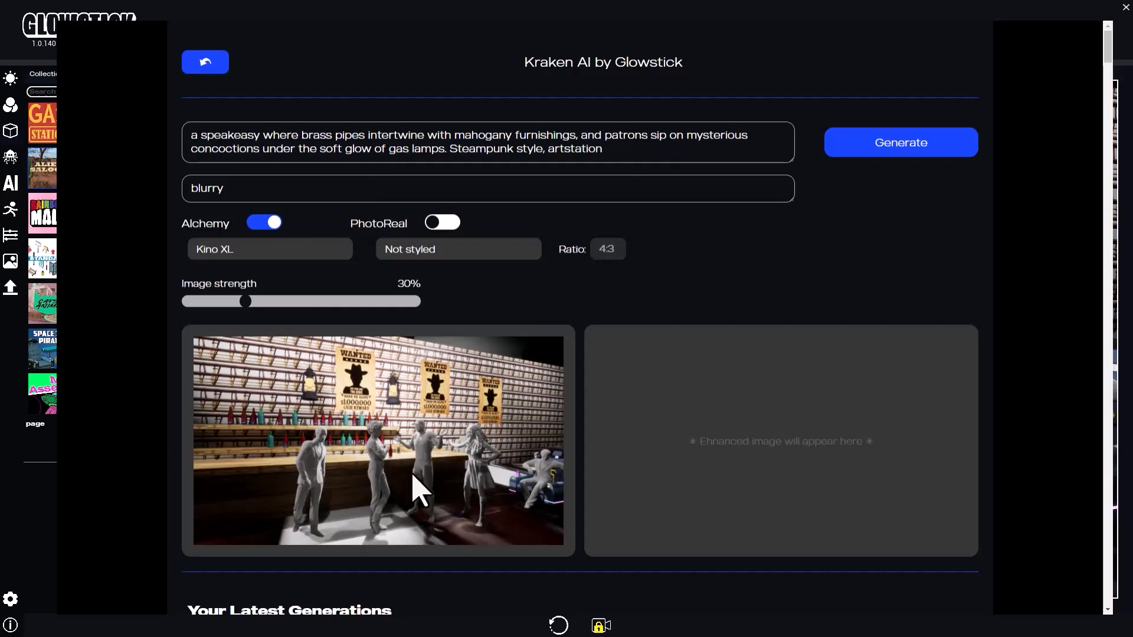
pyautogui.moveTo(621, 154); pyautogui.dragTo(86, 135)
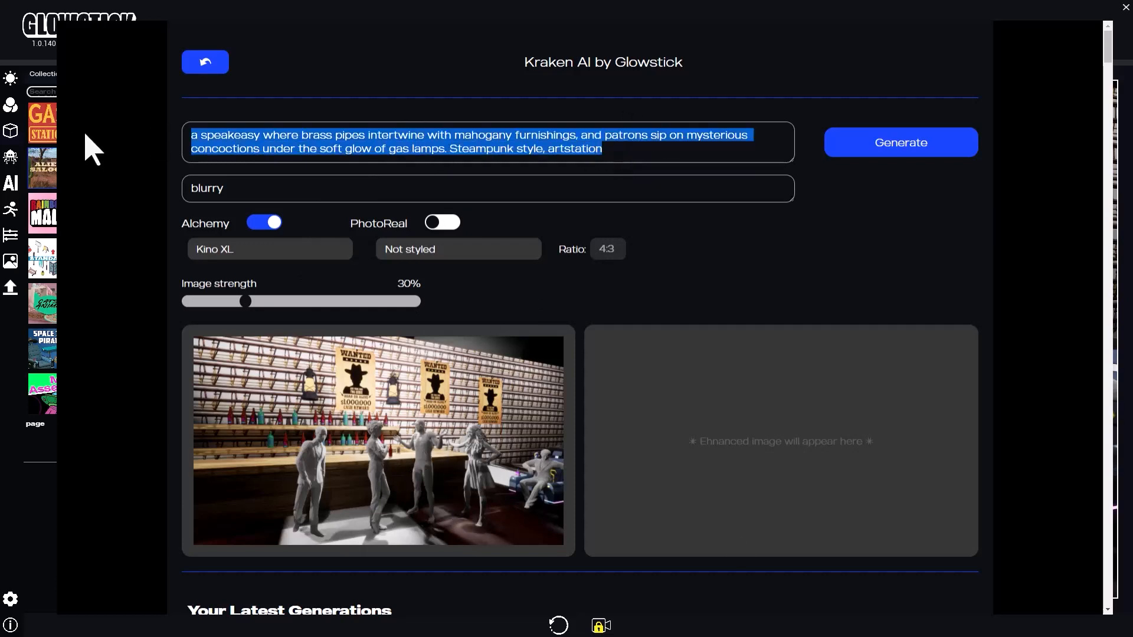
pyautogui.click(523, 297)
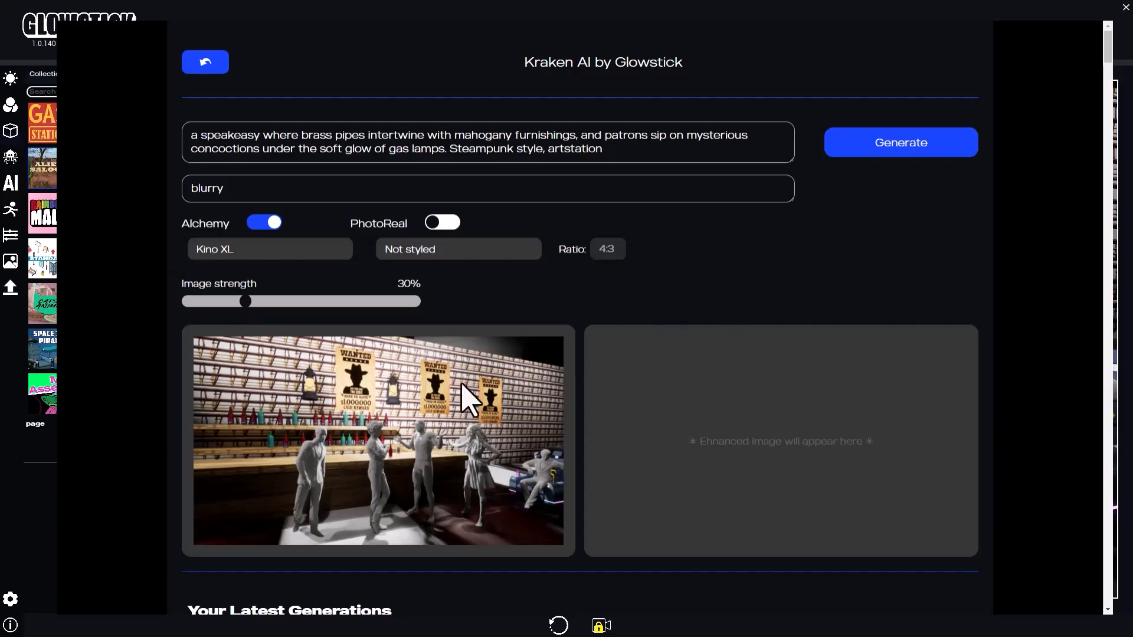
pyautogui.moveTo(245, 302); pyautogui.dragTo(175, 304)
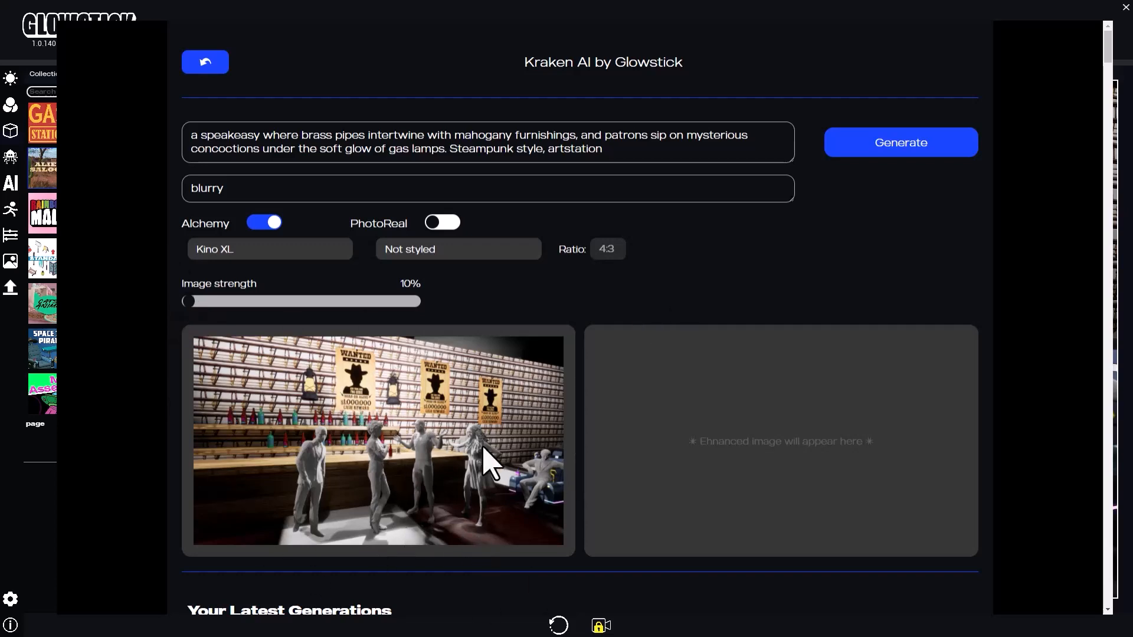
pyautogui.moveTo(190, 304); pyautogui.dragTo(245, 313)
# Choose the Photography style, generate the enhanced bar image and compare it with the scene capture
pyautogui.click(411, 253)
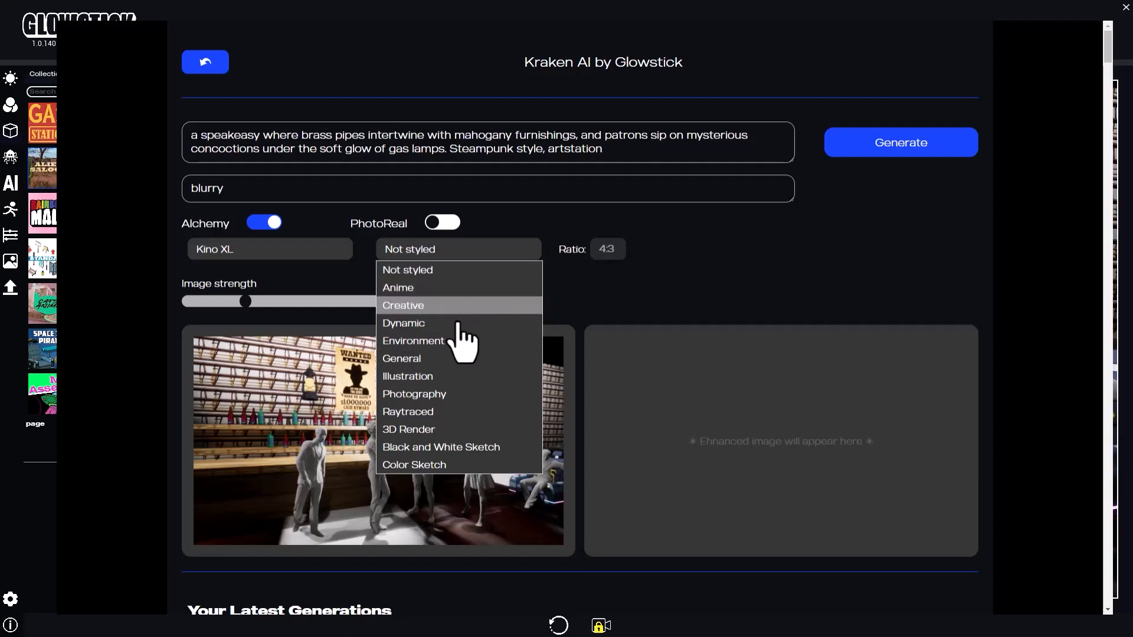
pyautogui.click(459, 395)
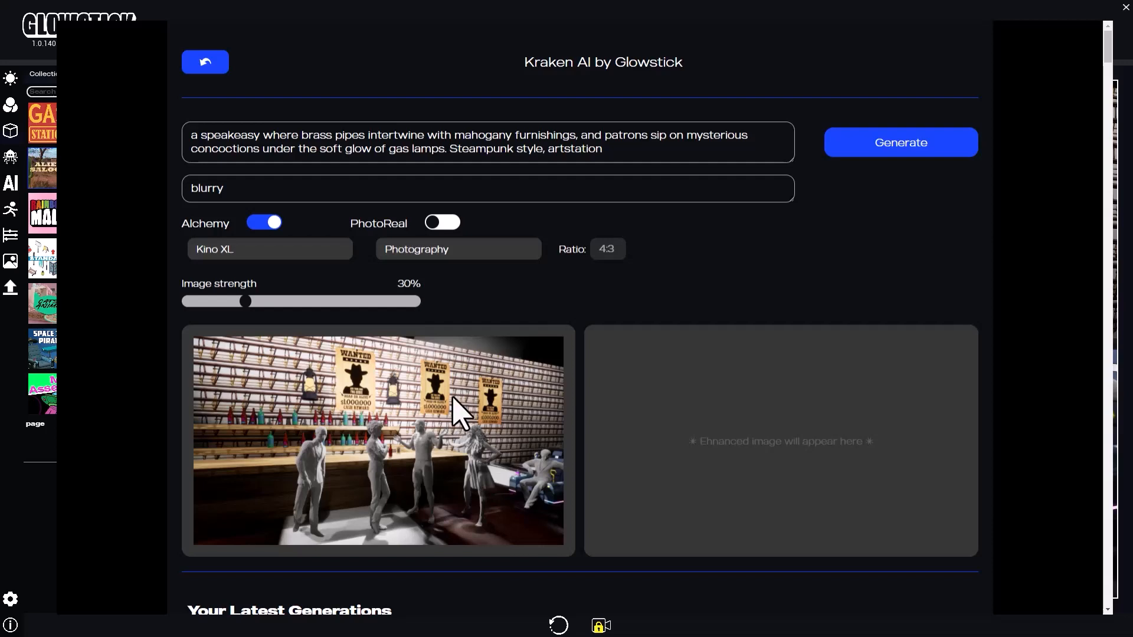
pyautogui.click(889, 147)
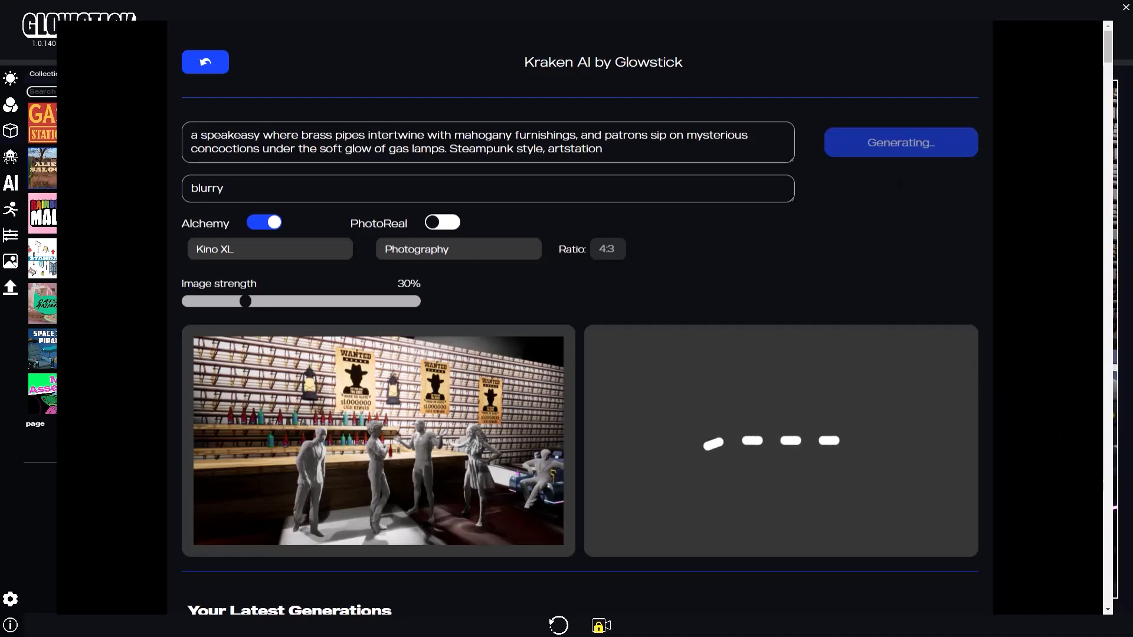
pyautogui.scroll(-2, 938, 538)
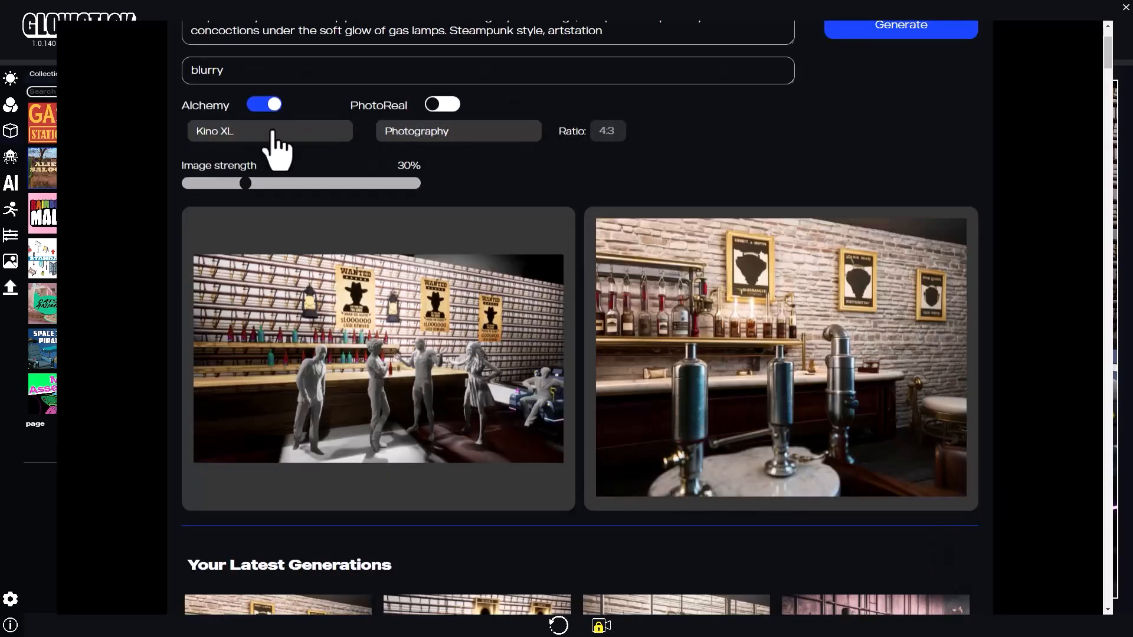
pyautogui.scroll(1, 461, 326)
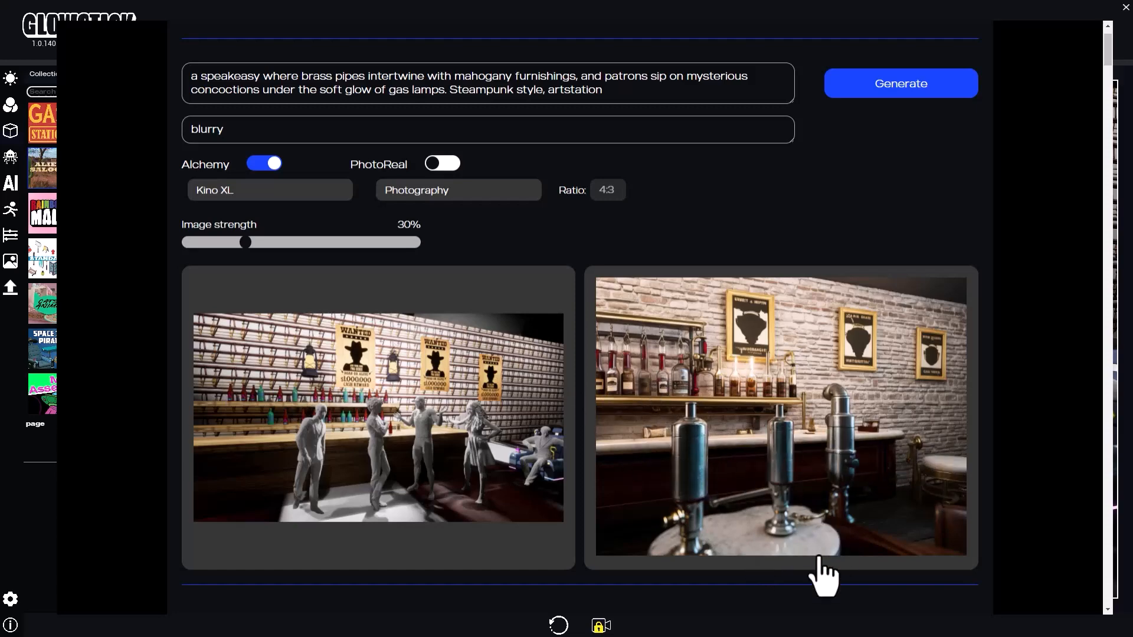
pyautogui.scroll(-1, 821, 506)
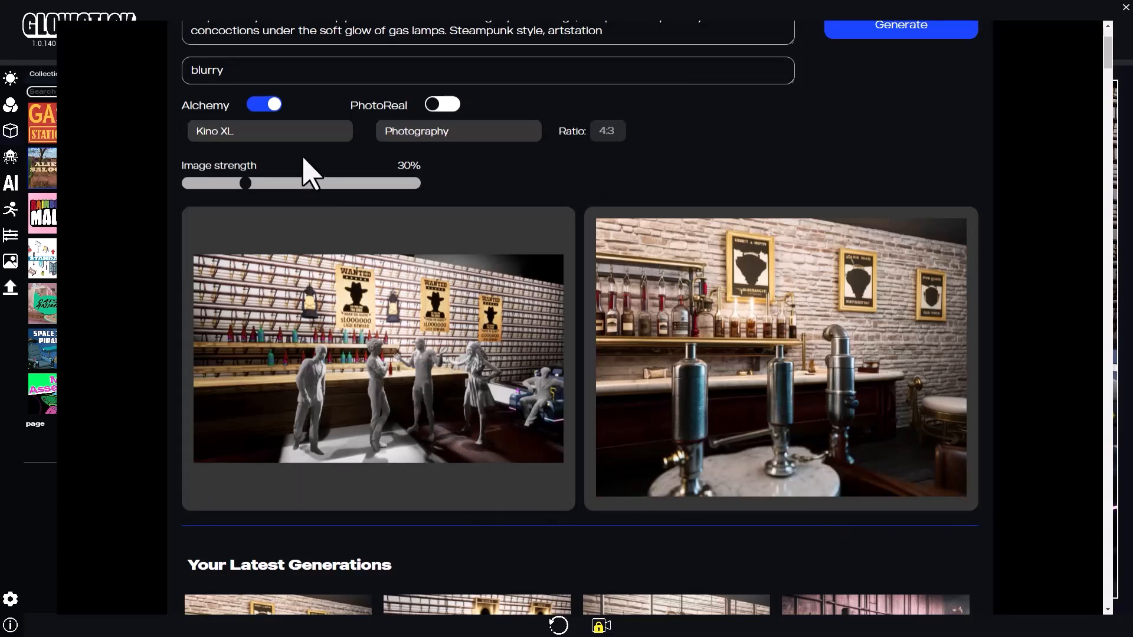
# Raise the image strength to 39%, generate another enhanced image and compare it with the capture
pyautogui.moveTo(244, 186); pyautogui.dragTo(270, 188)
pyautogui.click(911, 32)
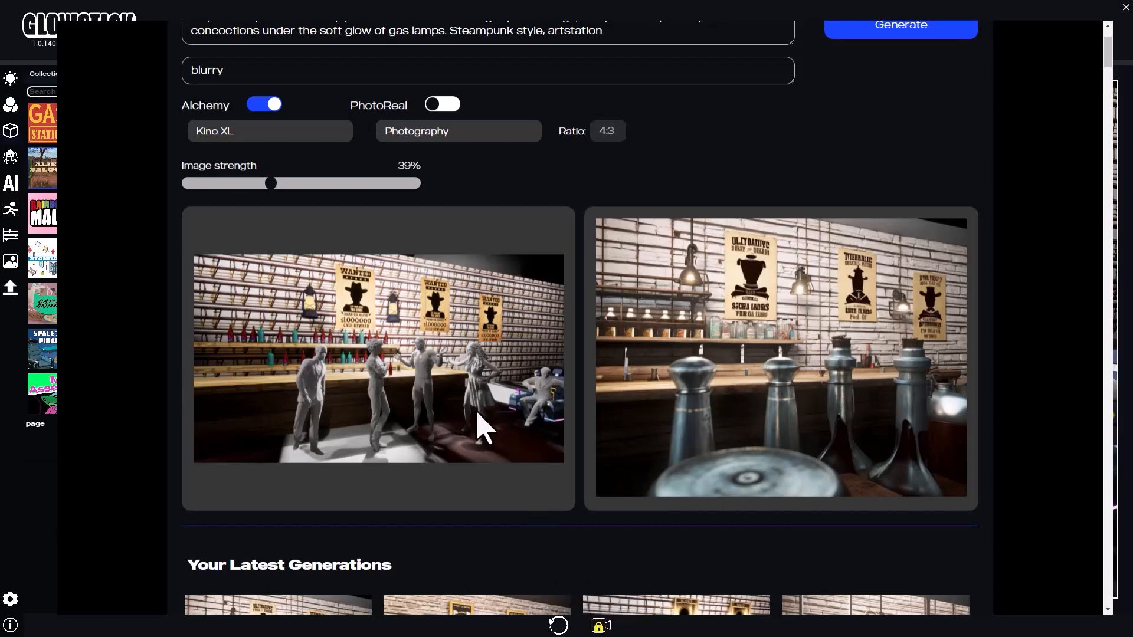
pyautogui.scroll(2, 405, 406)
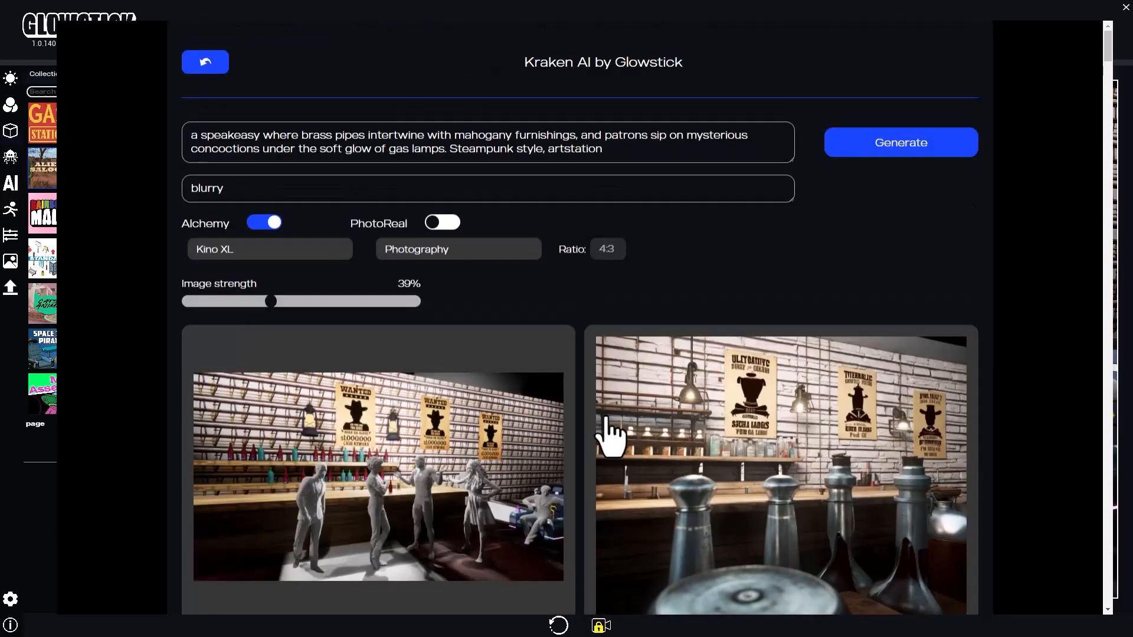
pyautogui.scroll(-1, 522, 443)
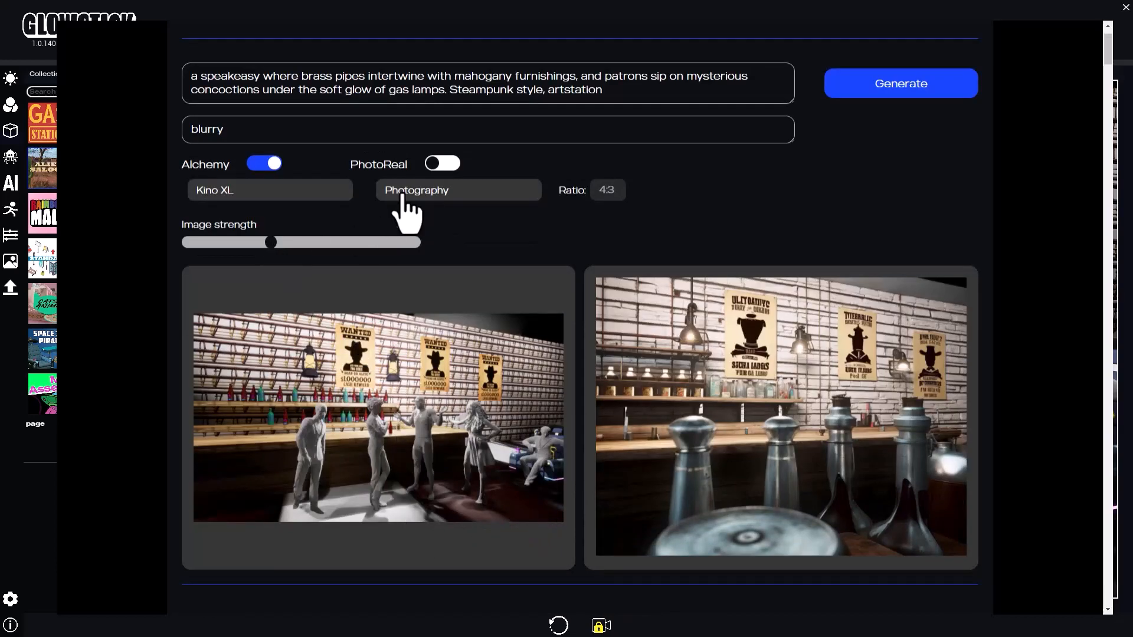
# Change the style to Creative and generate a new enhanced image of the bar scene
pyautogui.click(401, 196)
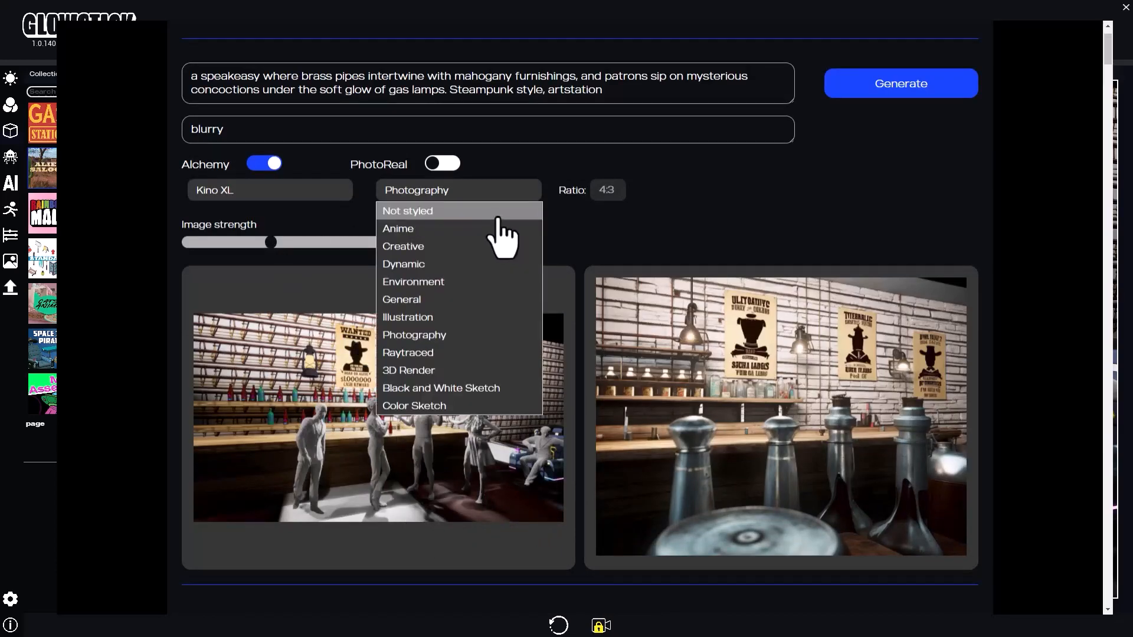
pyautogui.click(485, 250)
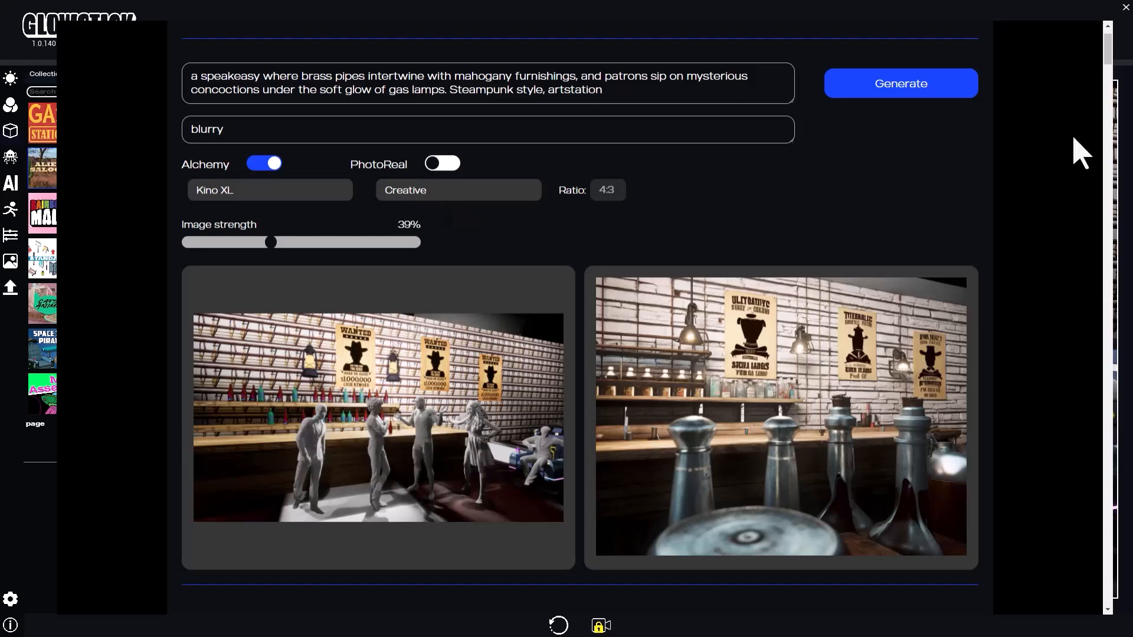
pyautogui.click(923, 83)
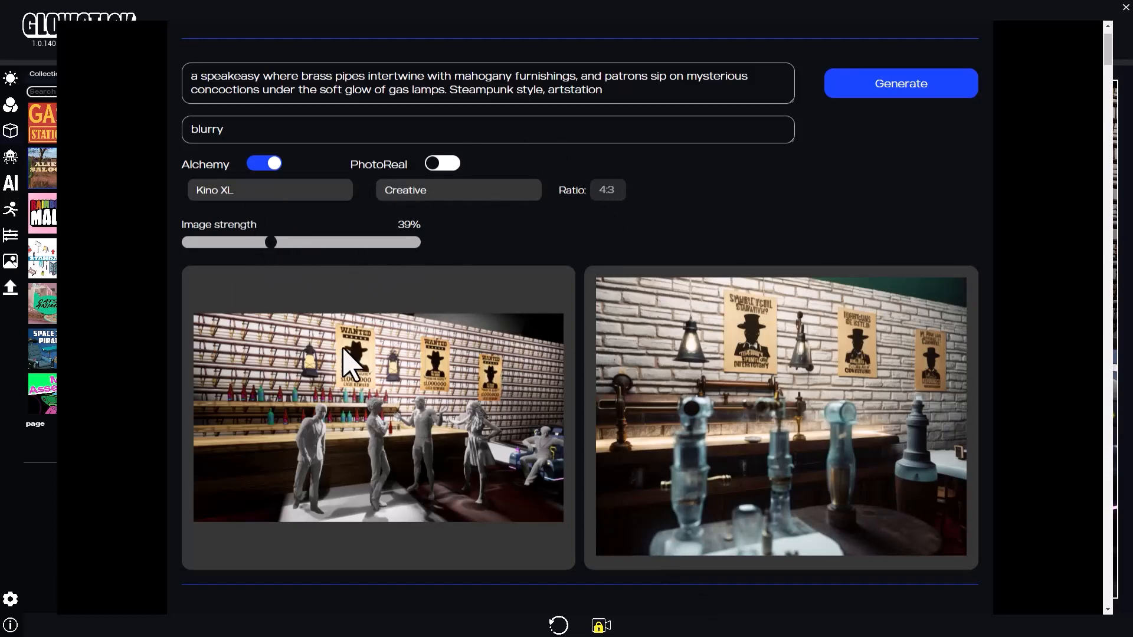
pyautogui.scroll(1, 401, 361)
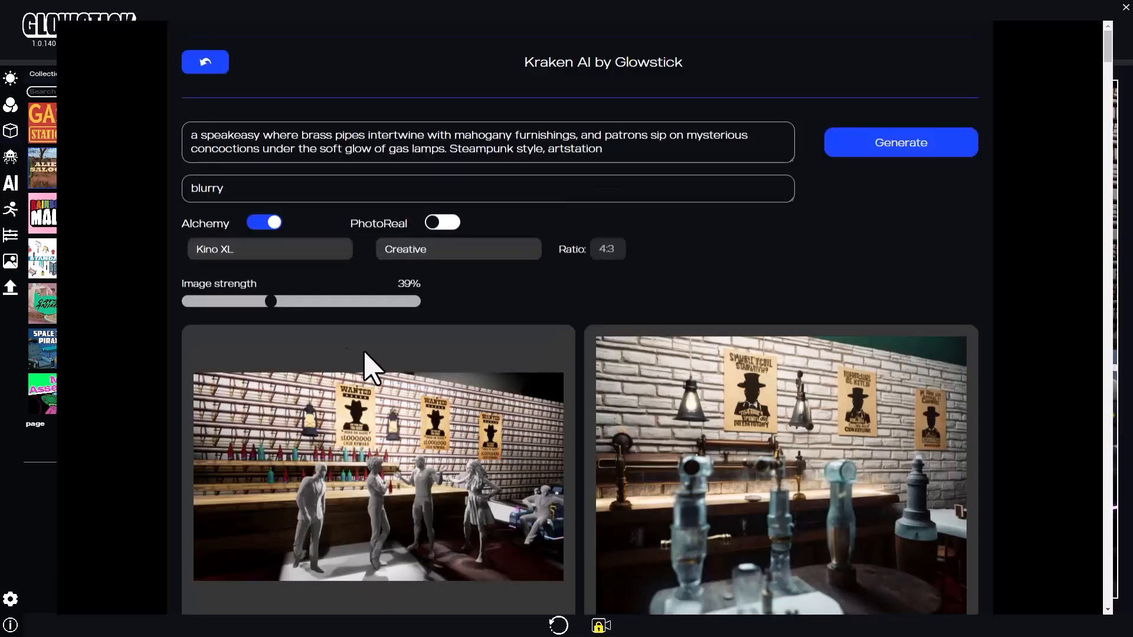
# Return to the scene and bring the camera closer to the suited, crossed-arms and capped figures at the bar
pyautogui.click(206, 62)
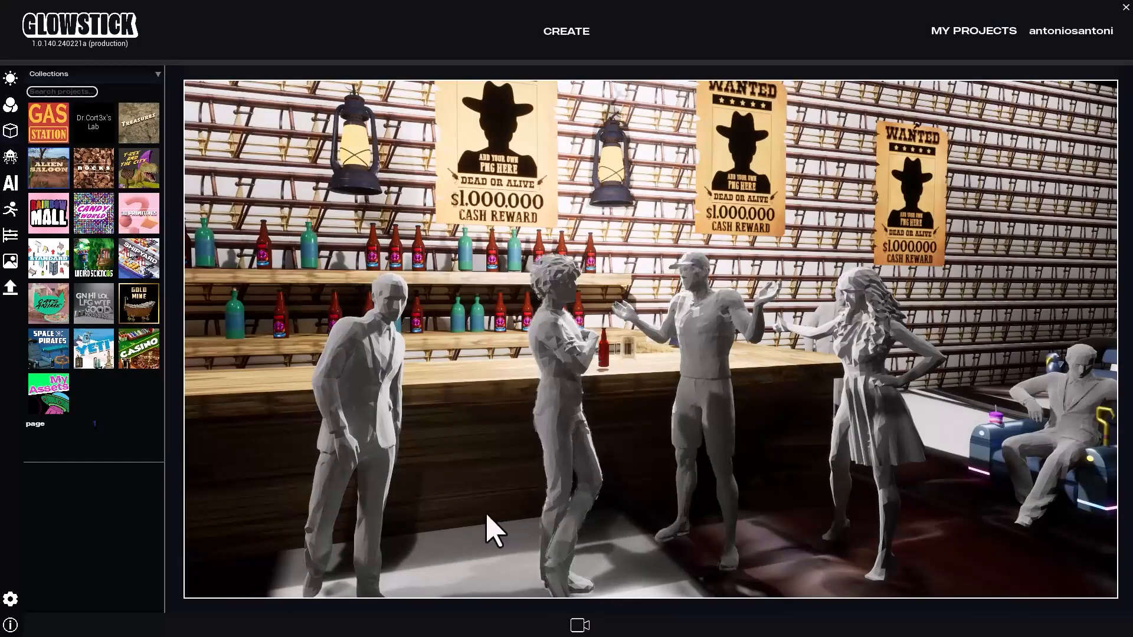
pyautogui.press('s')
pyautogui.moveTo(486, 514)
pyautogui.mouseDown(button='right')
pyautogui.moveTo(518, 520)
pyautogui.moveTo(472, 513)
pyautogui.moveTo(463, 601)
pyautogui.moveTo(468, 513)
pyautogui.moveTo(514, 501)
pyautogui.moveTo(493, 500)
pyautogui.mouseUp(button='right')
pyautogui.press('w')
pyautogui.press('w')
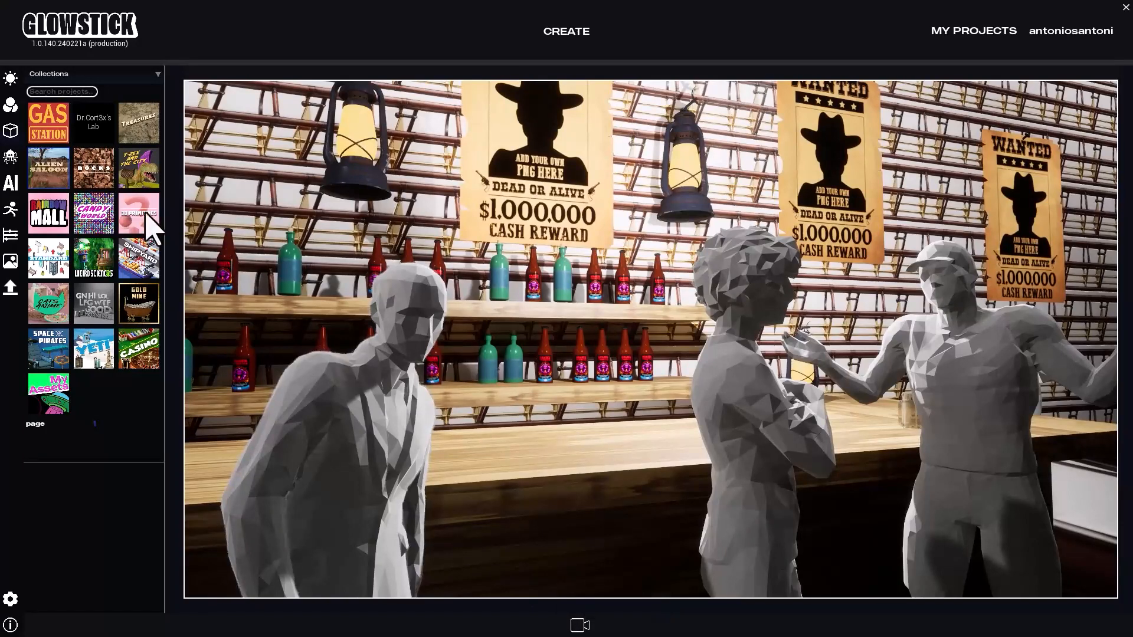
# Open the closer bar view in Kraken AI, enable Alchemy and choose the Kino XL model
pyautogui.click(88, 219)
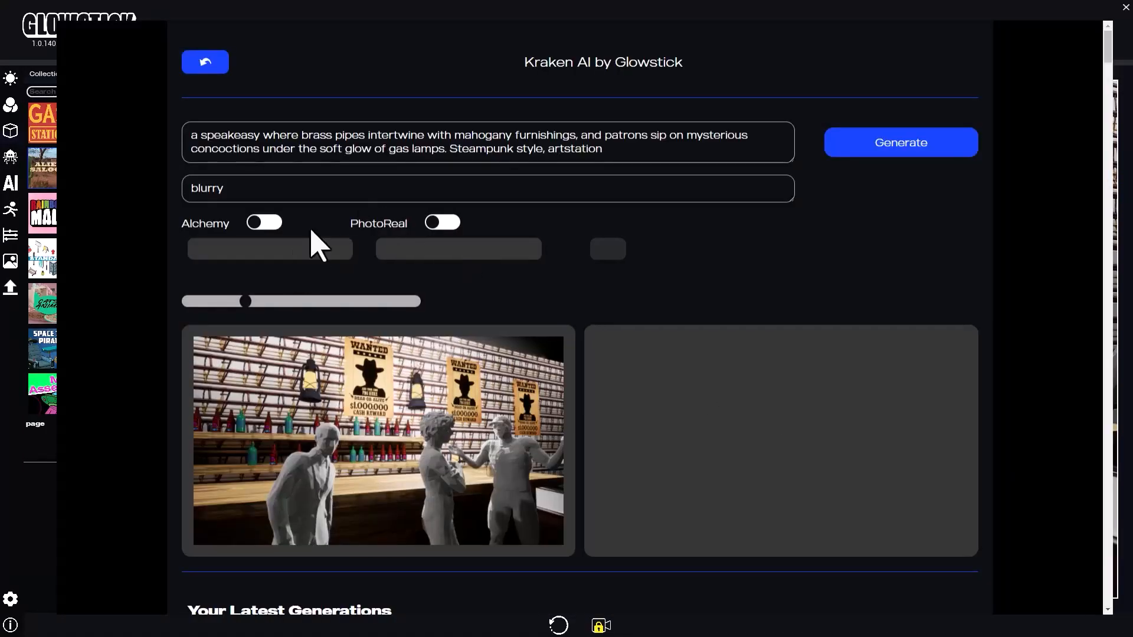
pyautogui.click(262, 223)
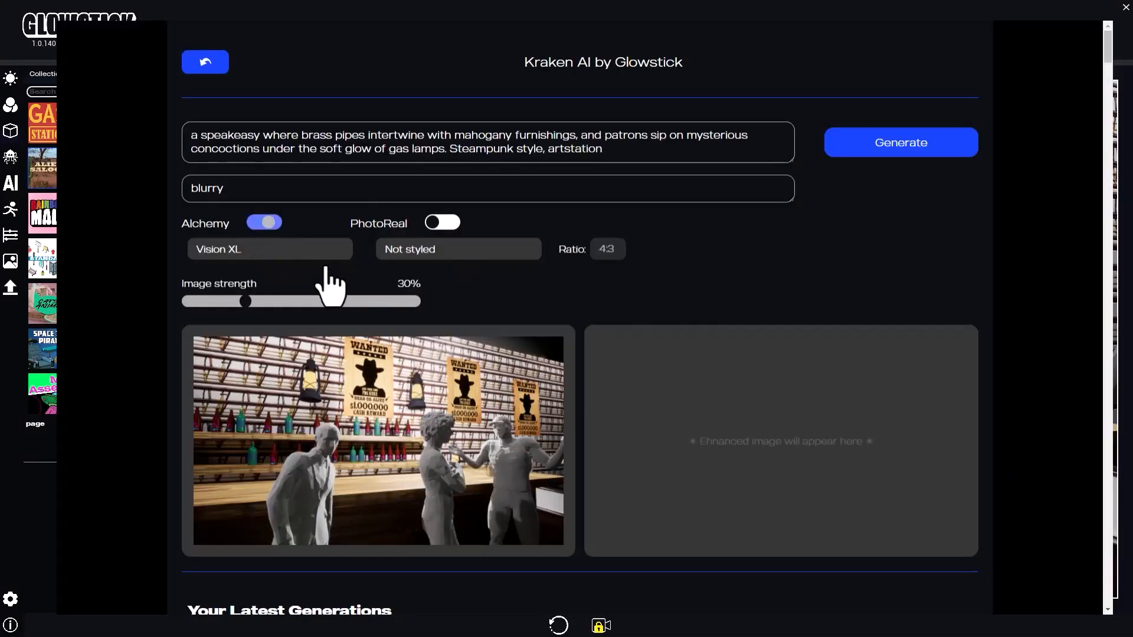
pyautogui.click(273, 249)
pyautogui.click(228, 287)
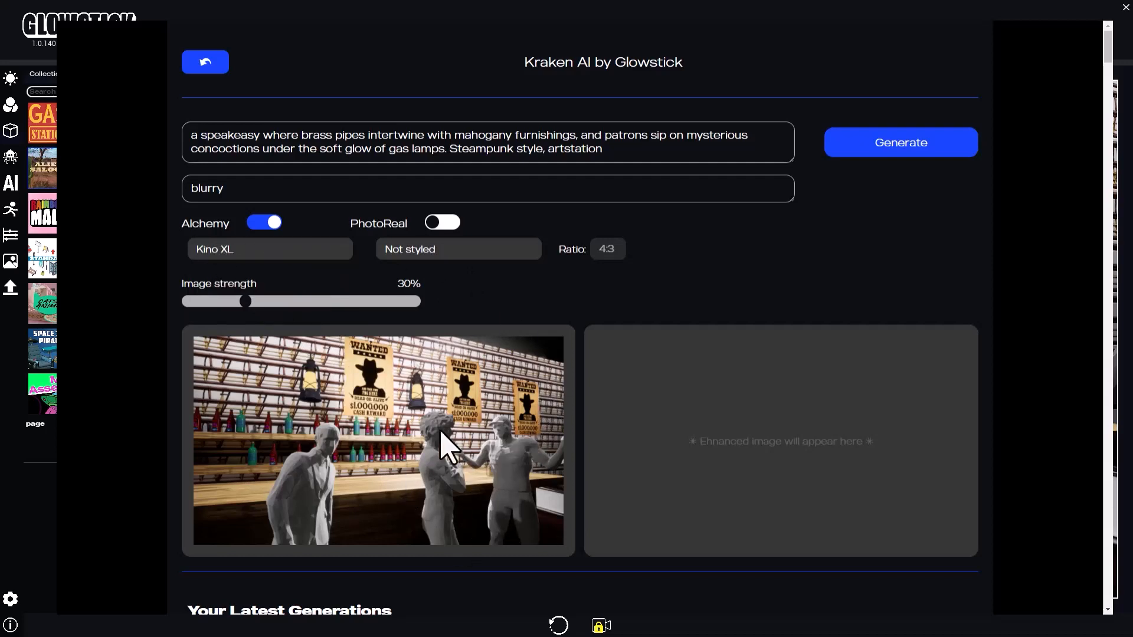
# Choose the Creative style and generate the enhanced speakeasy image of the closer view
pyautogui.click(426, 255)
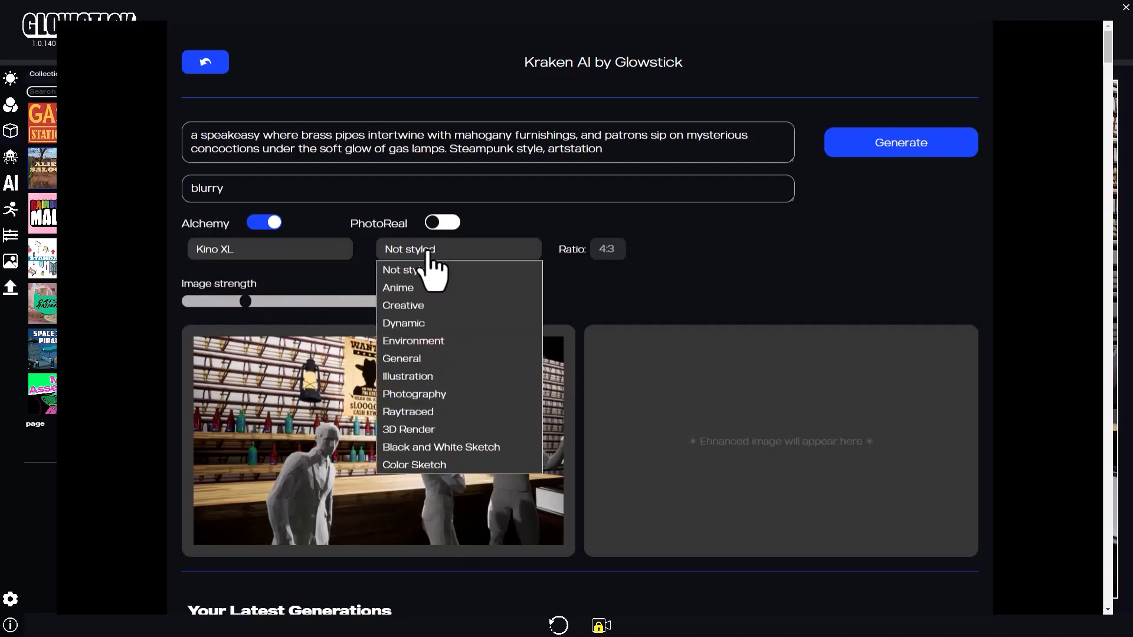
pyautogui.click(424, 305)
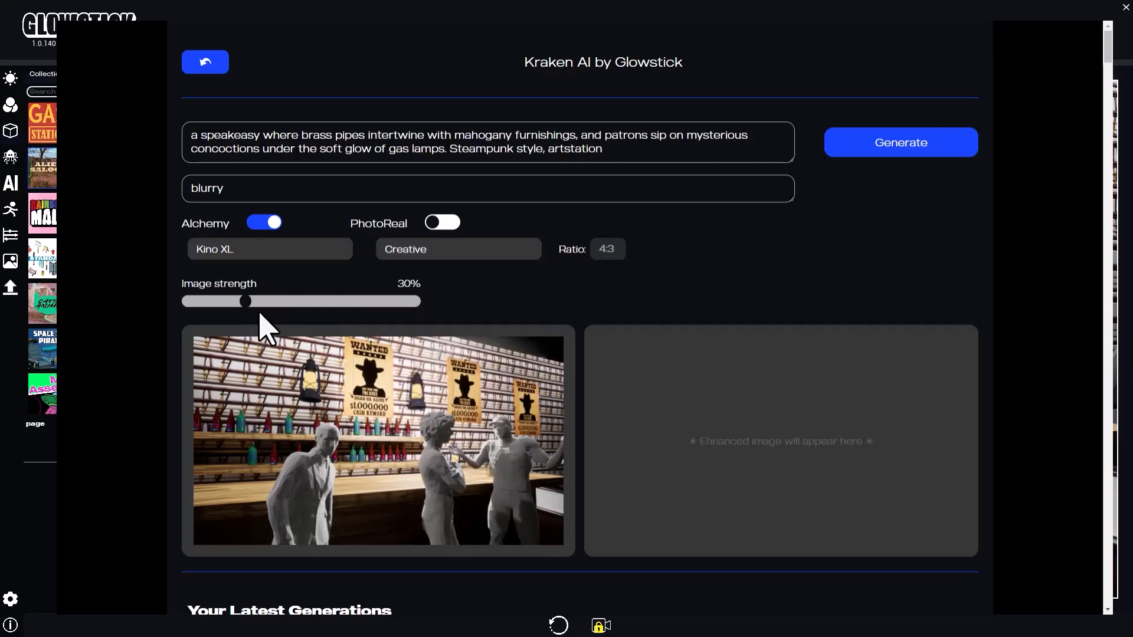
pyautogui.click(895, 147)
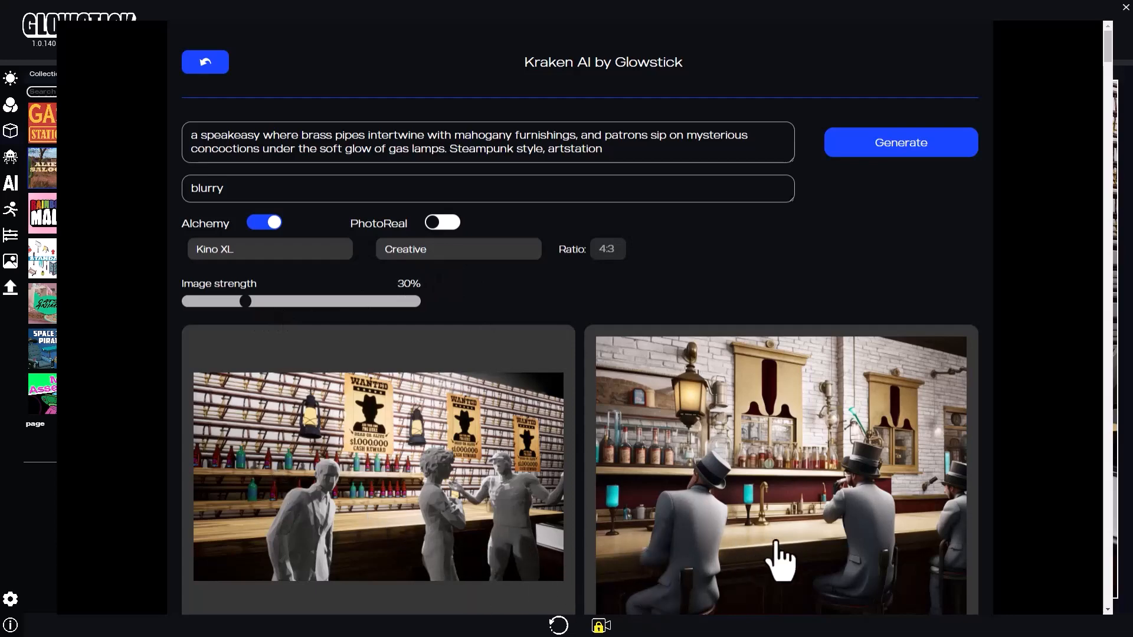
# Enlarge the enhanced image of the patrons seated at the bar for inspection, and close it
pyautogui.scroll(-2, 852, 519)
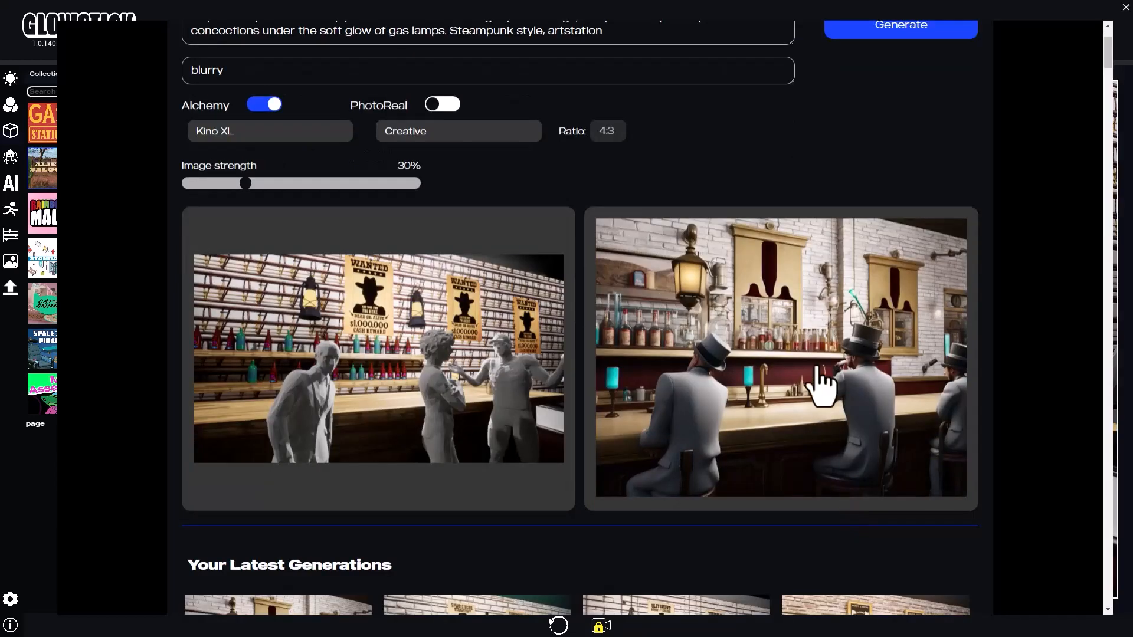
pyautogui.click(821, 387)
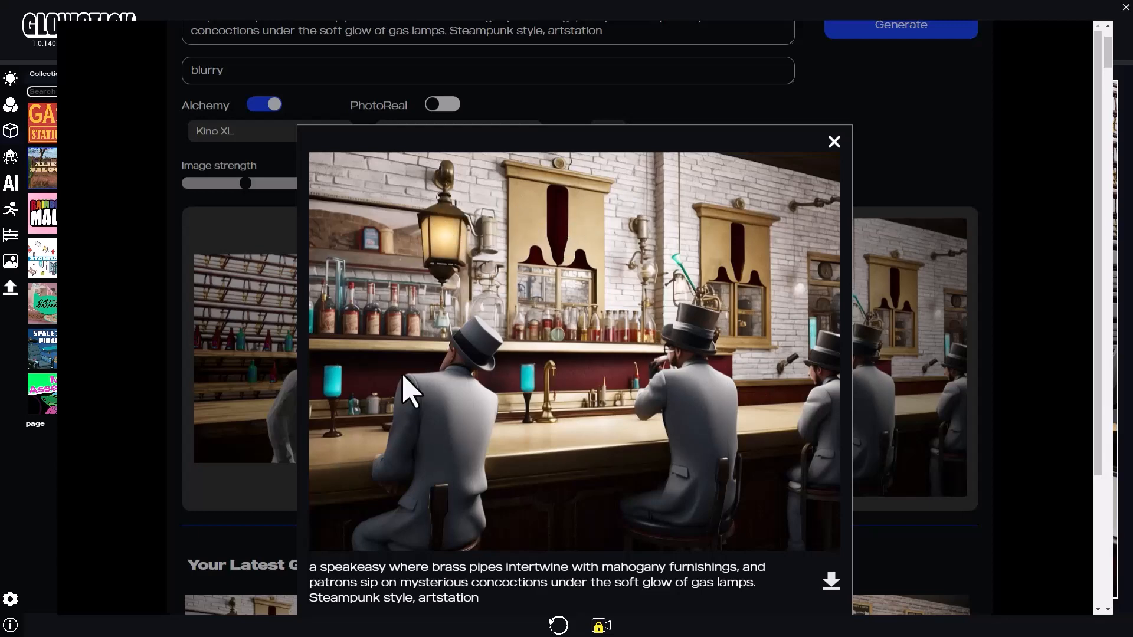
pyautogui.click(834, 143)
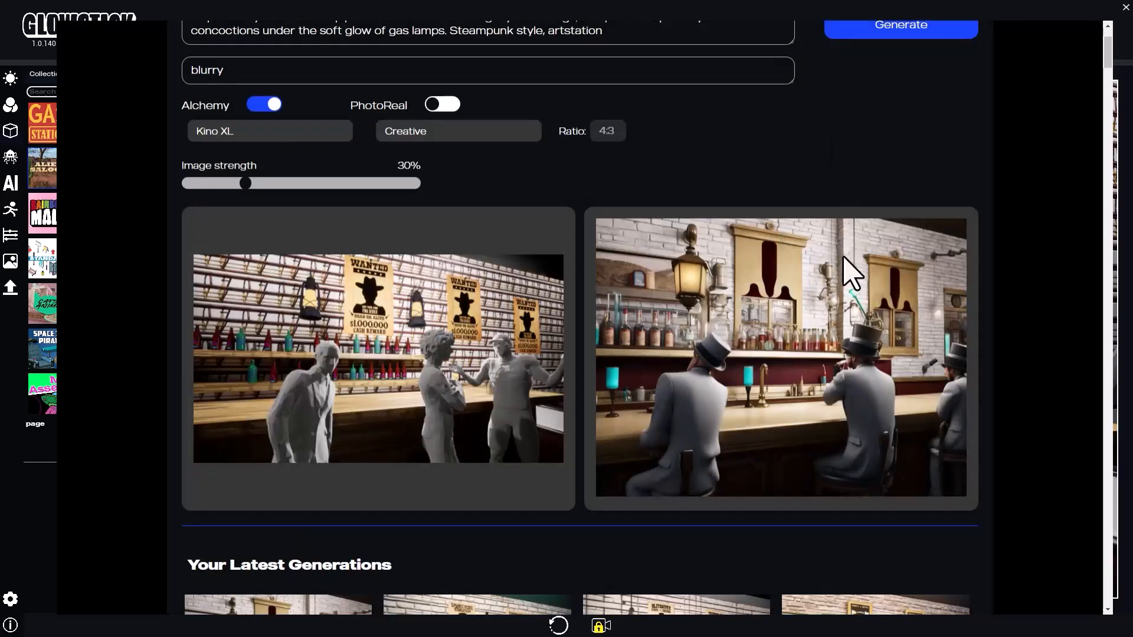
# Set the image strength to 39% and generate another enhanced image of the close bar view
pyautogui.scroll(2, 482, 507)
pyautogui.scroll(-1, 348, 389)
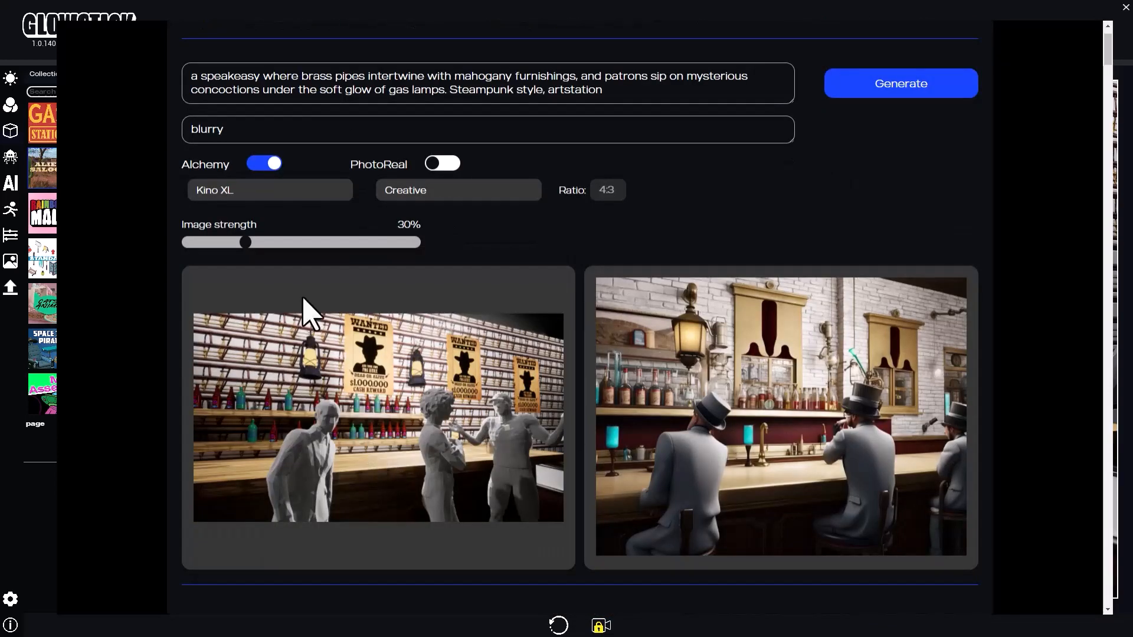
pyautogui.moveTo(246, 243); pyautogui.dragTo(271, 244)
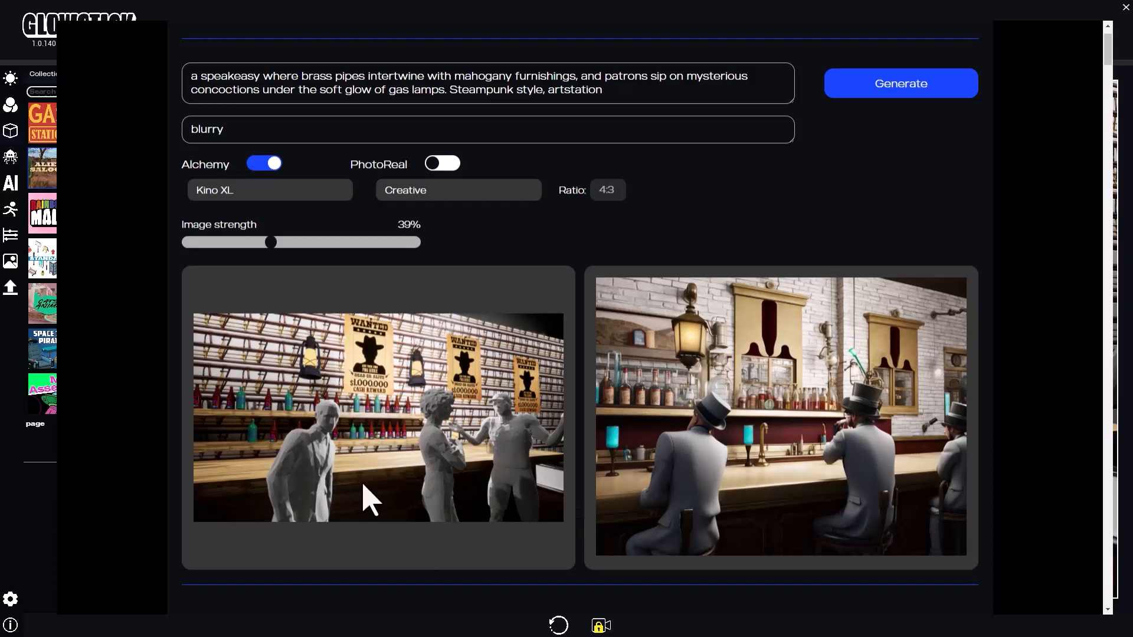
pyautogui.click(872, 94)
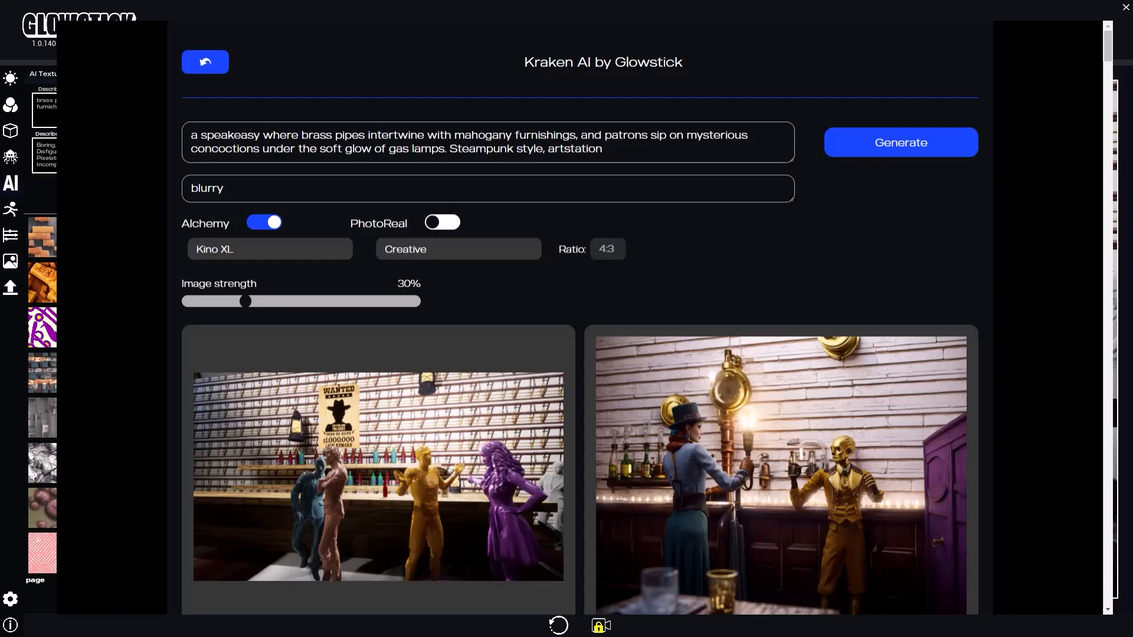
# Examine the enlarged enhanced image made from the coloured-figures view, and close it
pyautogui.scroll(-2, 678, 502)
pyautogui.click(702, 431)
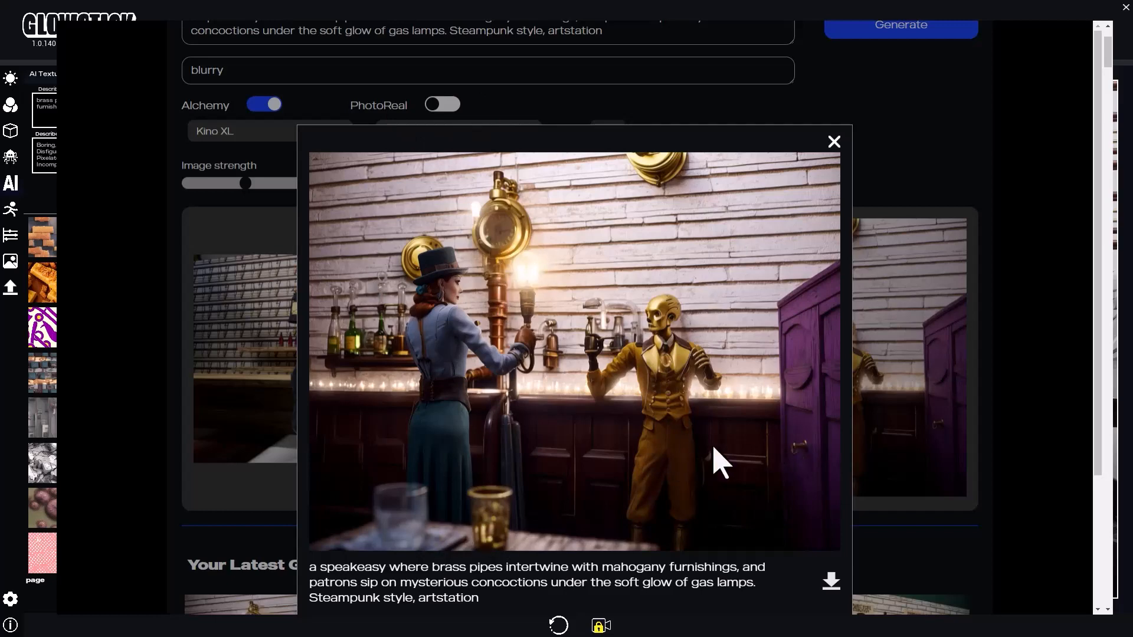
pyautogui.click(834, 142)
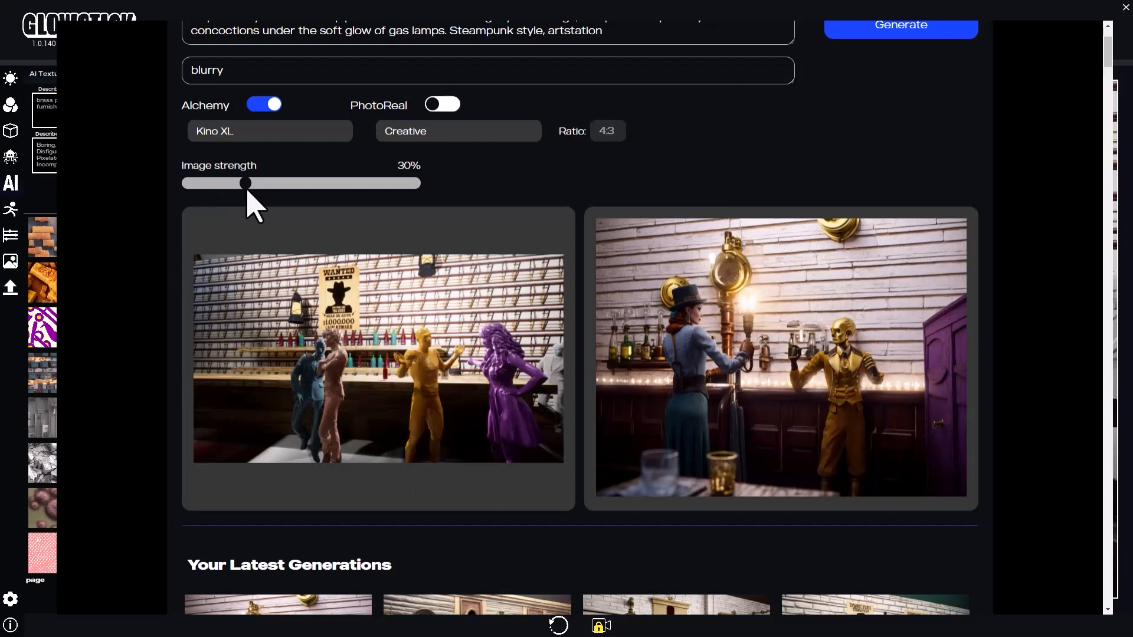
# Set the image strength to 34% and generate a new enhanced image of the coloured figures at the bar
pyautogui.moveTo(245, 187); pyautogui.dragTo(253, 187)
pyautogui.click(879, 30)
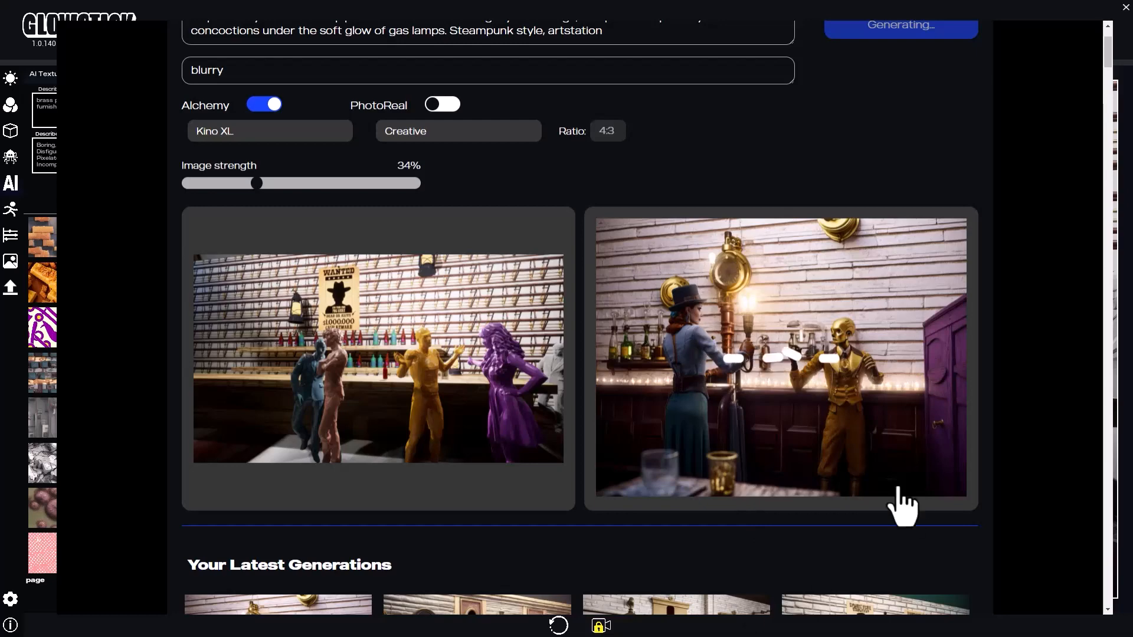
pyautogui.click(830, 450)
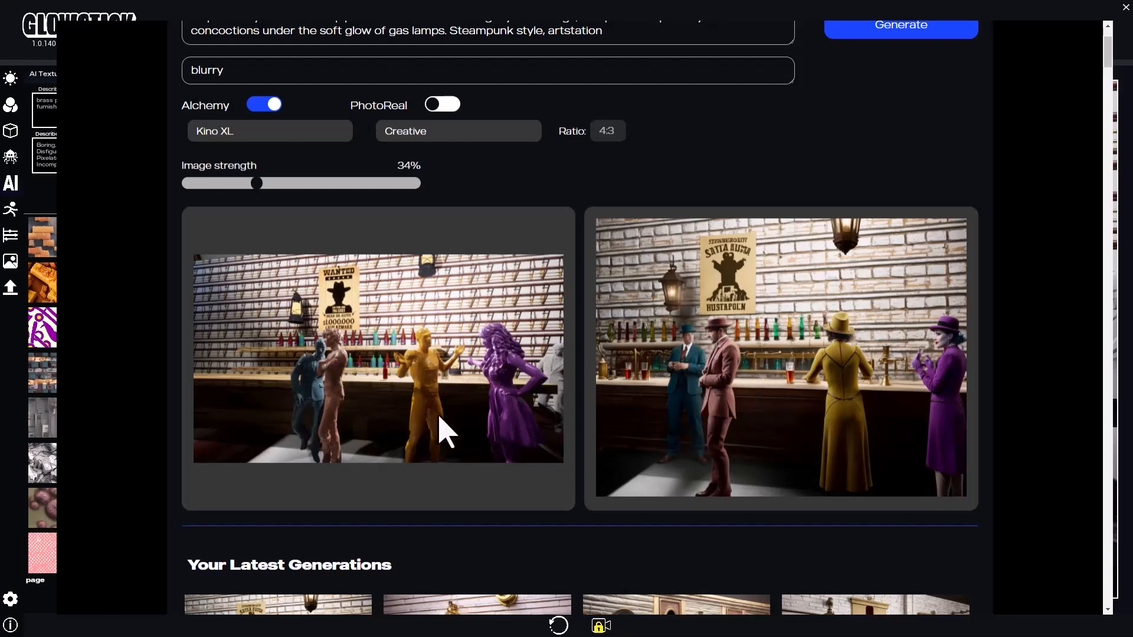
# Inspect the enlarged result made from the coloured figures at 34% image strength, and close it
pyautogui.click(775, 448)
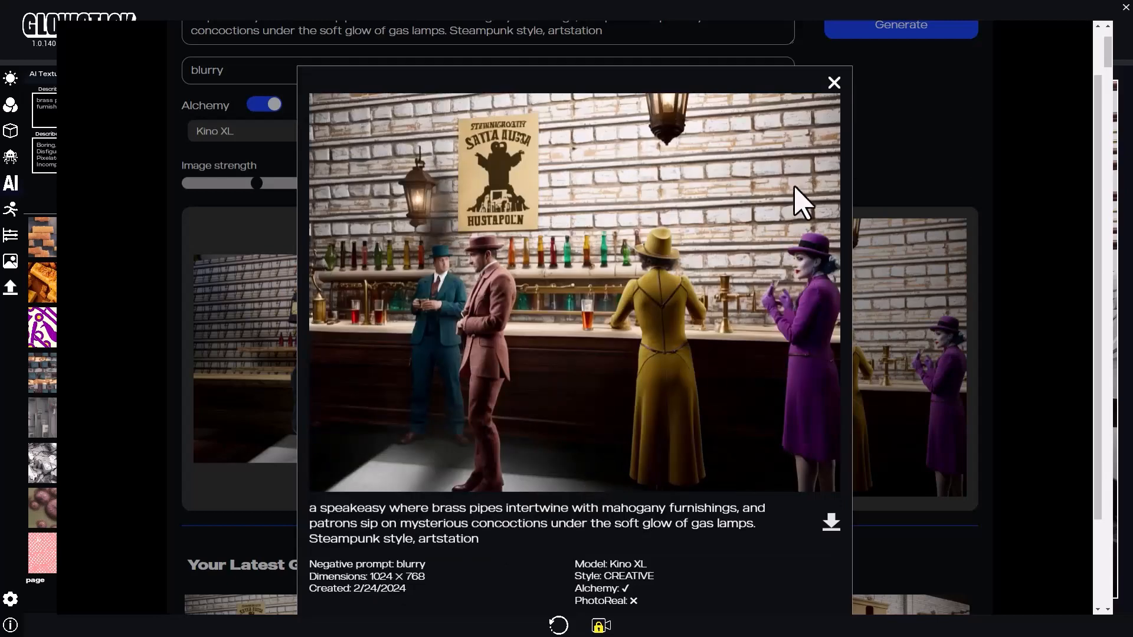
pyautogui.click(834, 142)
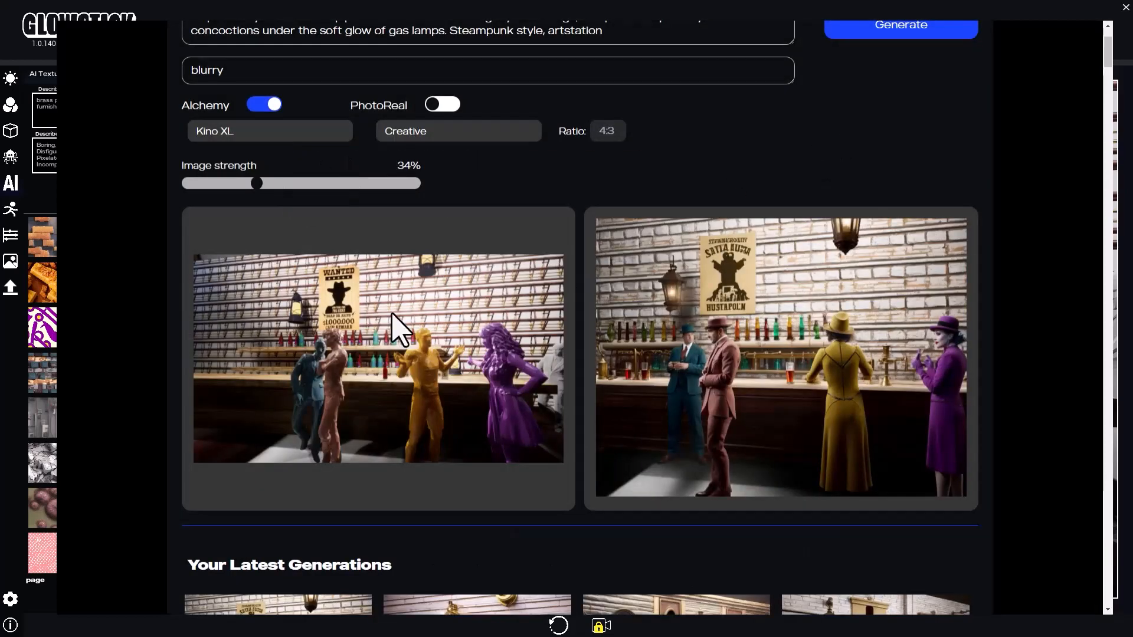
# Return to the scene, unlock the camera and move the pink crossed-arms figure out from in front of the blue suited figure
pyautogui.scroll(3, 397, 321)
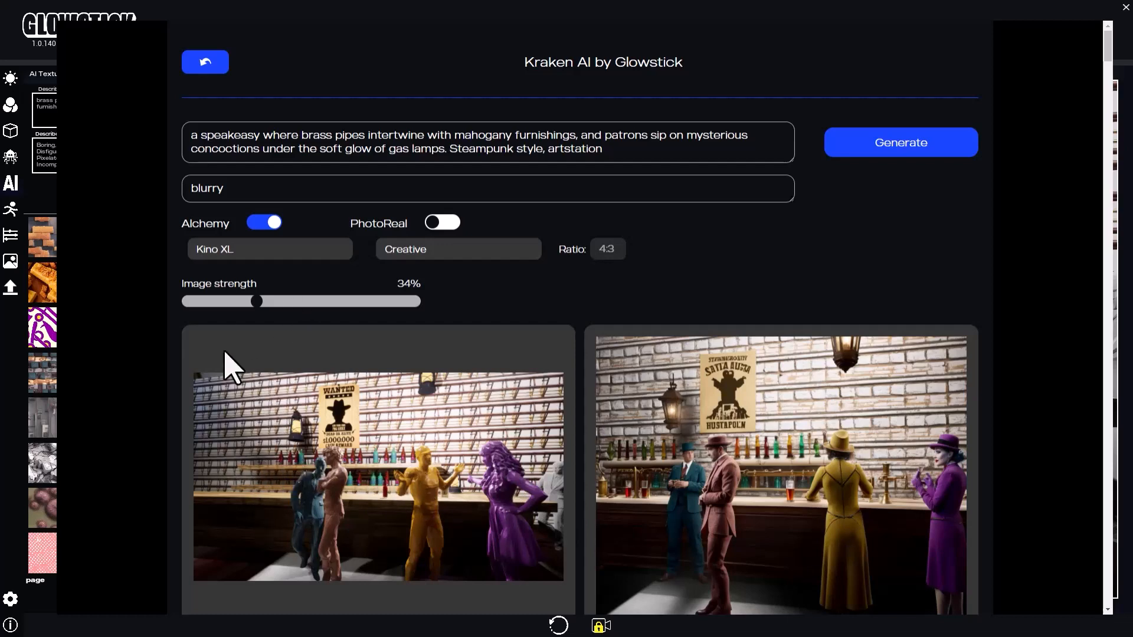
pyautogui.click(205, 64)
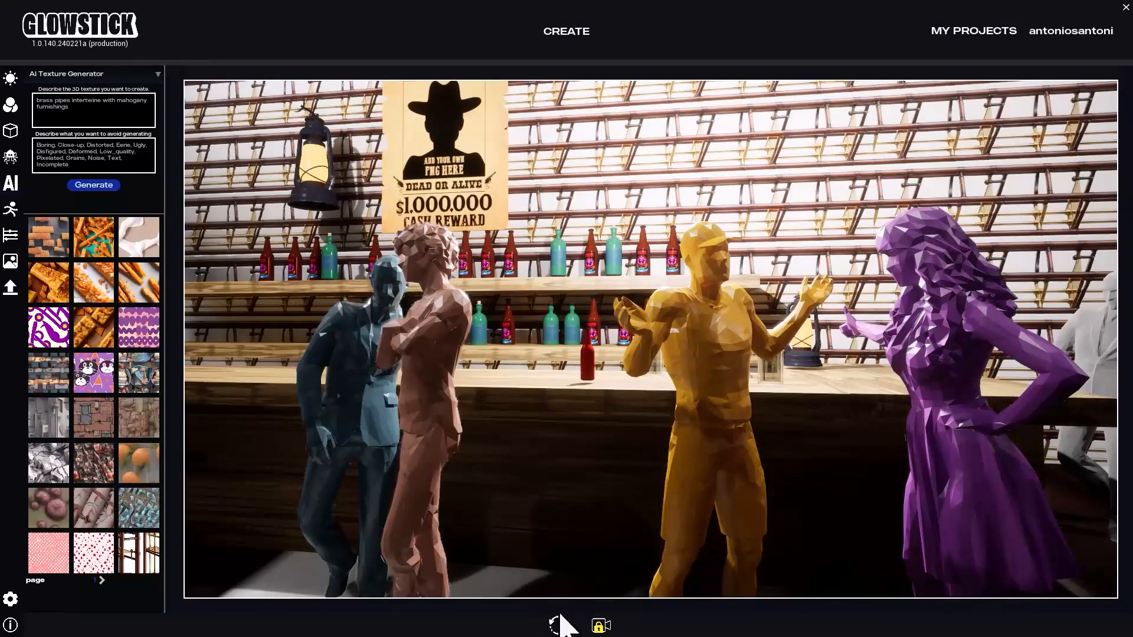
pyautogui.click(601, 625)
pyautogui.moveTo(557, 570); pyautogui.dragTo(476, 557, button='middle')
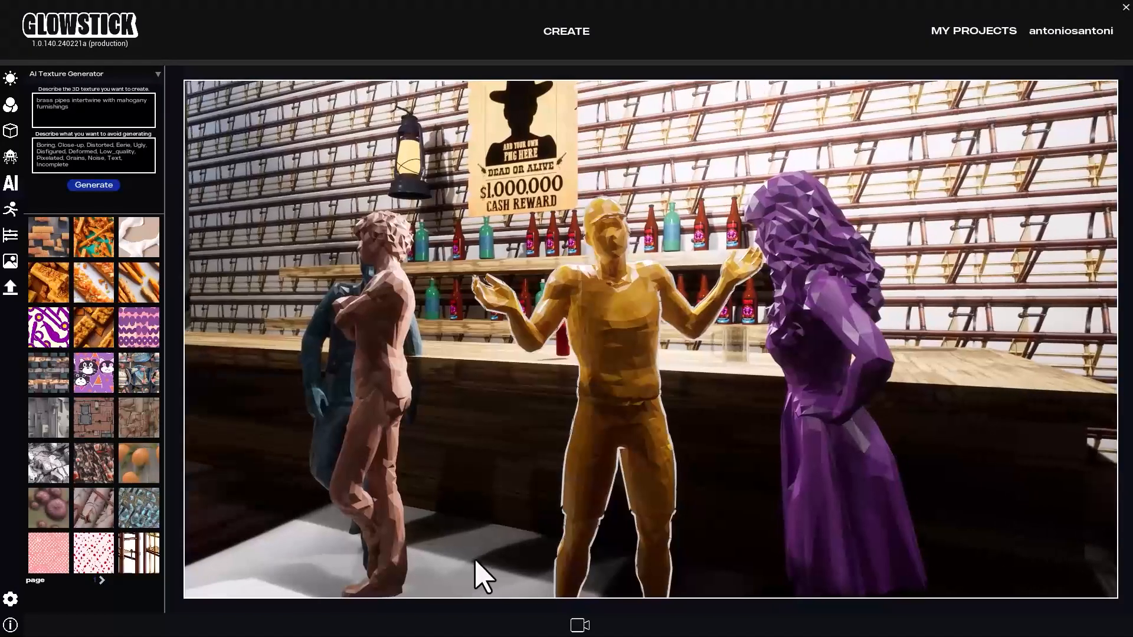
pyautogui.click(366, 422)
pyautogui.moveTo(440, 580); pyautogui.dragTo(500, 601)
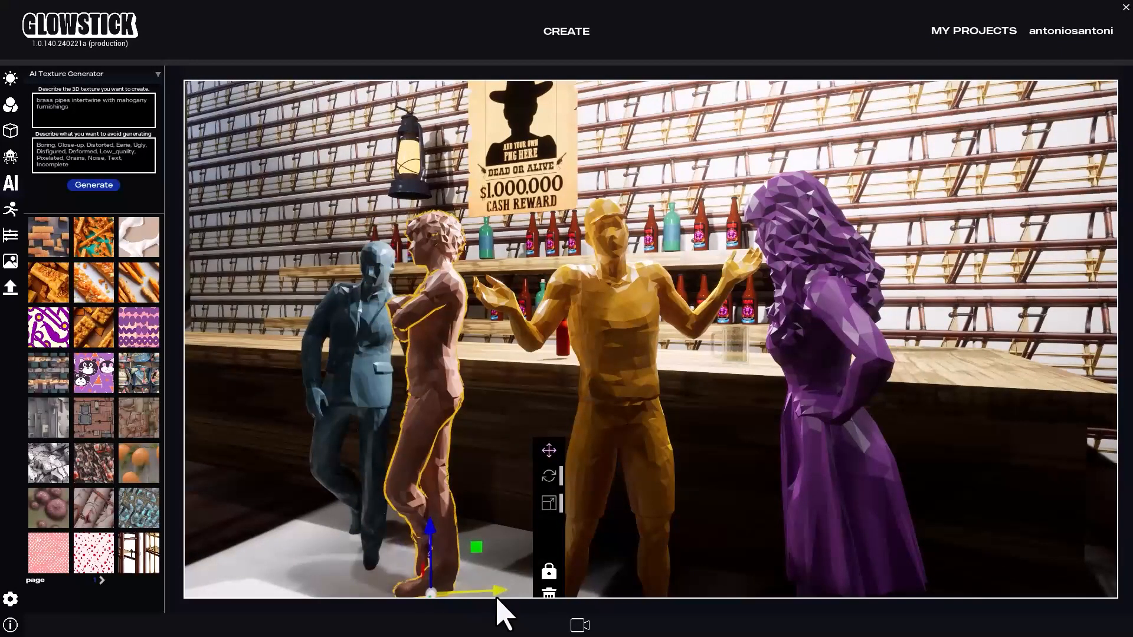
pyautogui.moveTo(427, 578); pyautogui.dragTo(438, 554)
pyautogui.moveTo(443, 514); pyautogui.dragTo(439, 519)
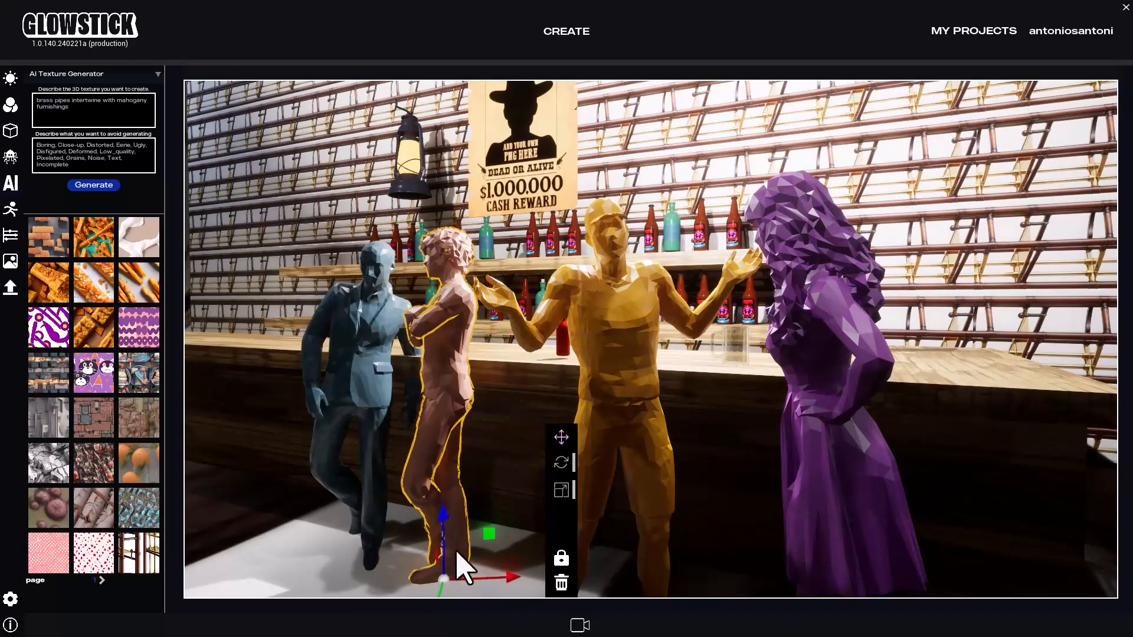
pyautogui.moveTo(513, 578); pyautogui.dragTo(522, 583)
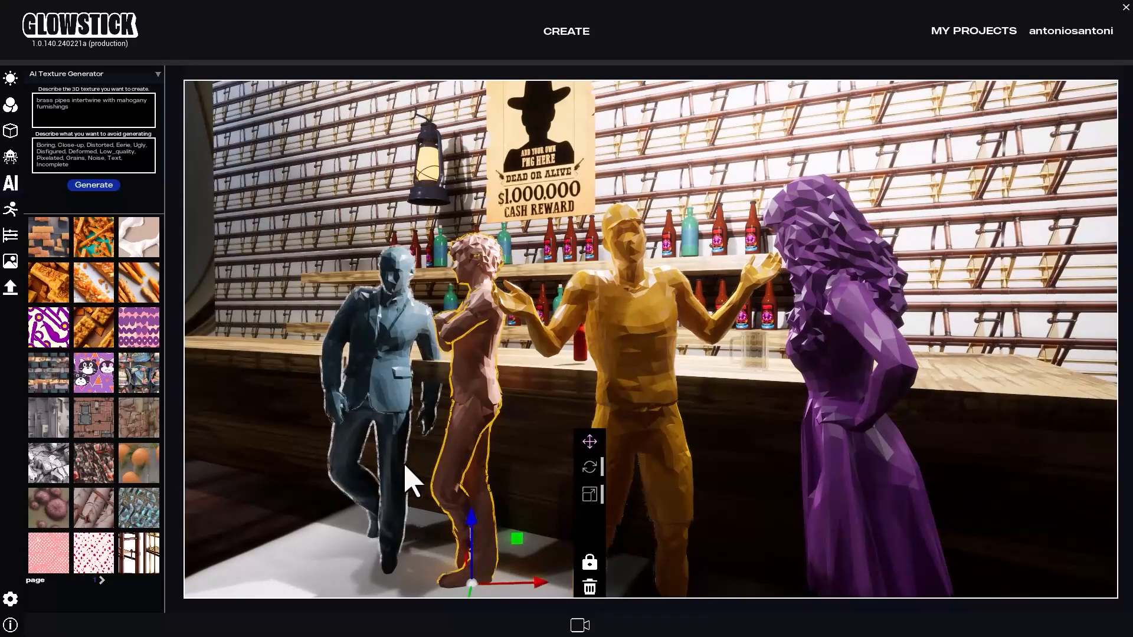
# Move the blue suited figure farther from the crossed-arms figure and adjust the purple woman's position beside the yellow figure
pyautogui.click(405, 502)
pyautogui.moveTo(455, 575); pyautogui.dragTo(444, 572)
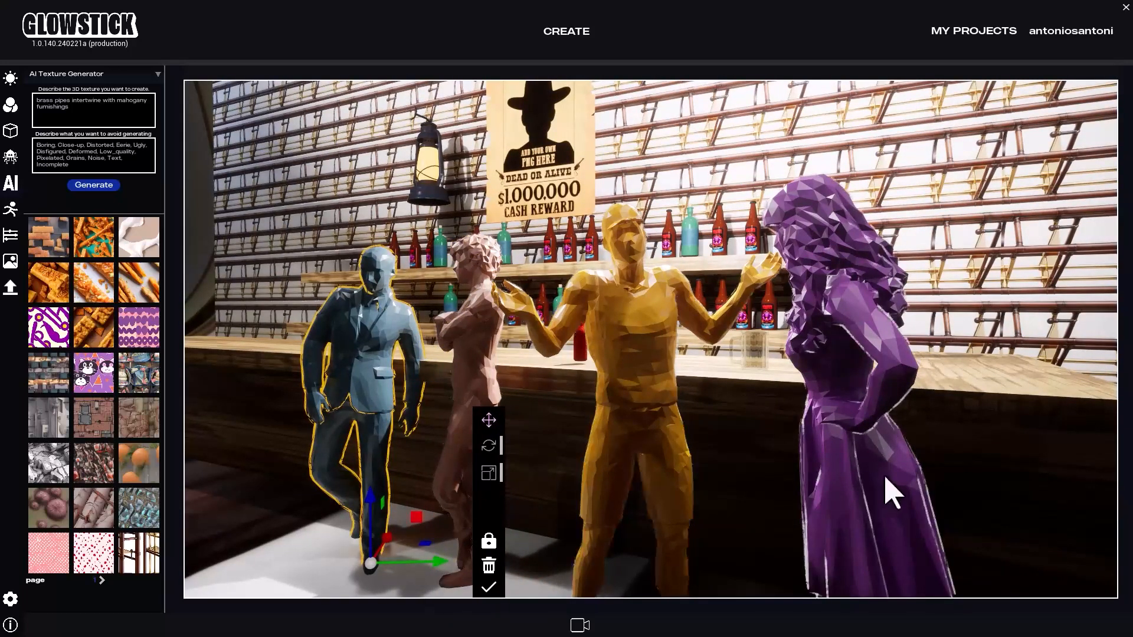
pyautogui.press('s')
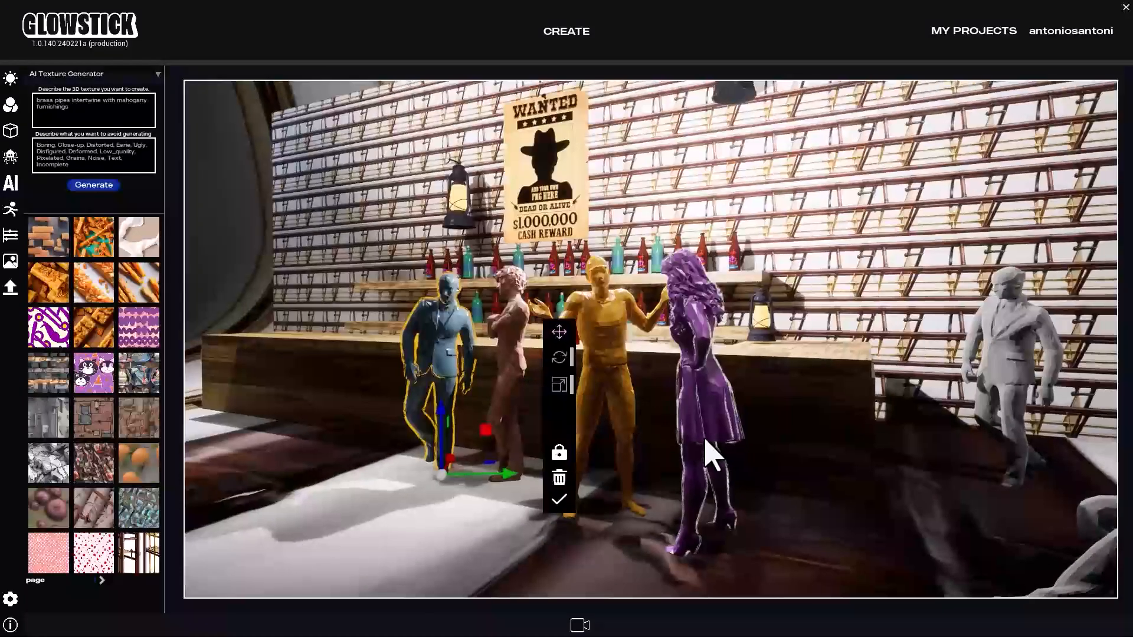
pyautogui.click(710, 455)
pyautogui.moveTo(782, 560)
pyautogui.mouseDown()
pyautogui.moveTo(724, 530)
pyautogui.moveTo(784, 543)
pyautogui.mouseUp()
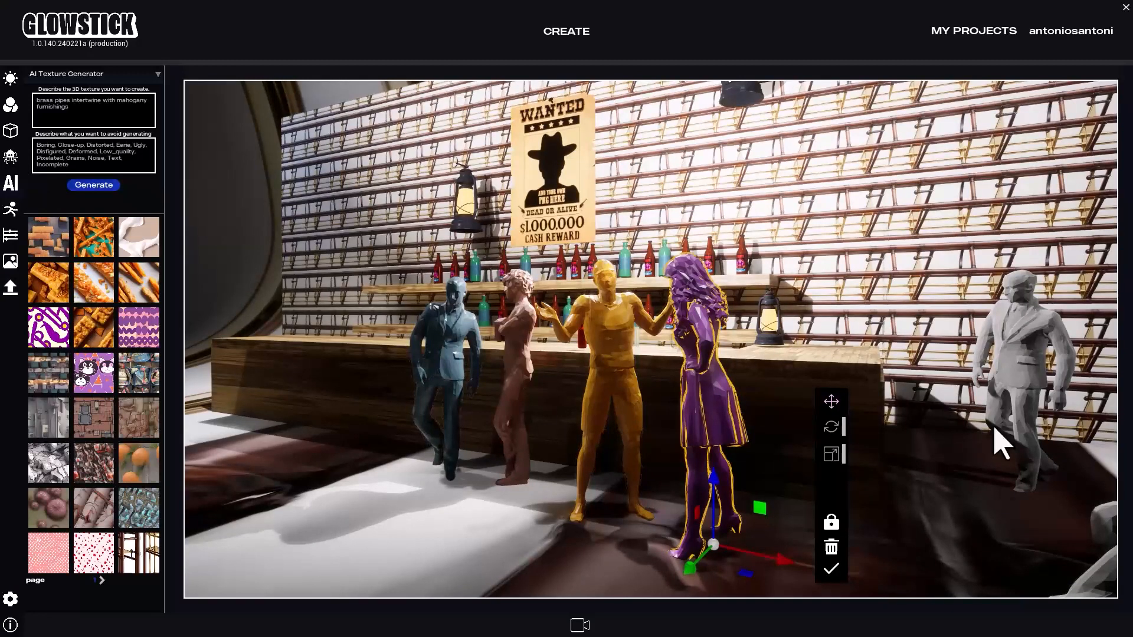
# Move the grey suited figure to the bar's opposite end beside the blue suited figure and turn it sideways
pyautogui.click(1041, 439)
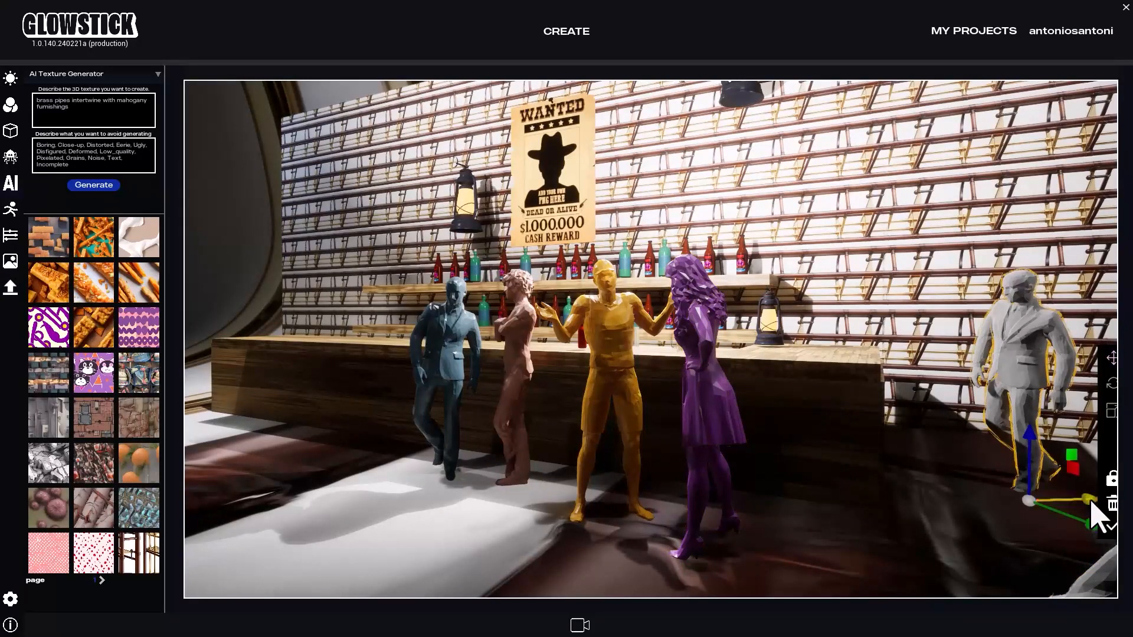
pyautogui.moveTo(1090, 503); pyautogui.dragTo(387, 512)
pyautogui.moveTo(481, 498); pyautogui.dragTo(401, 484)
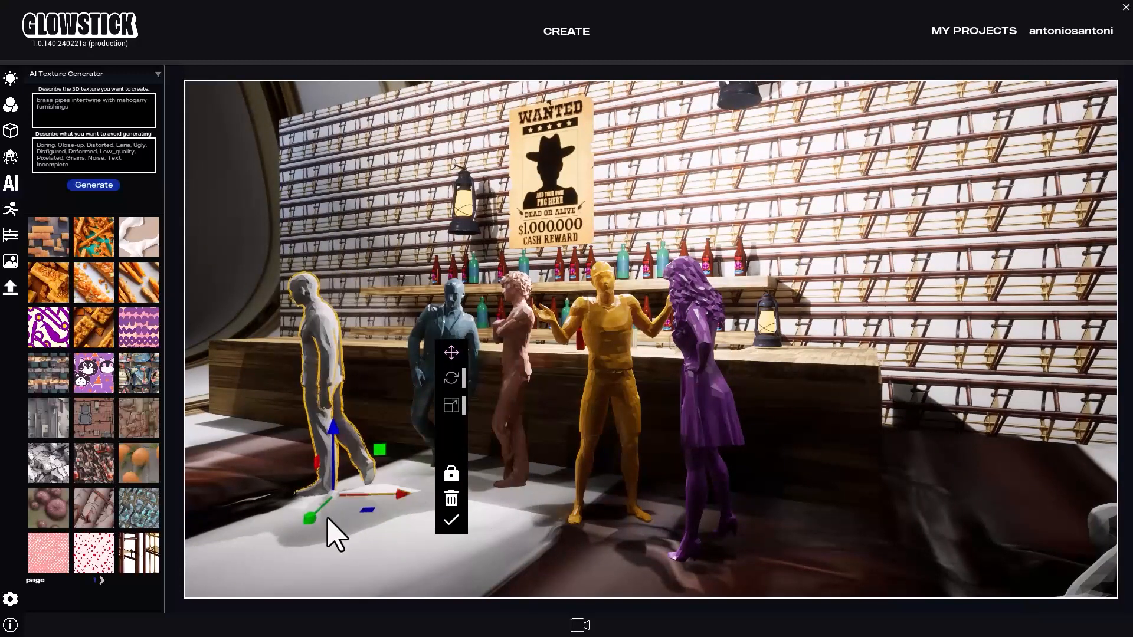
pyautogui.moveTo(328, 520); pyautogui.dragTo(423, 483)
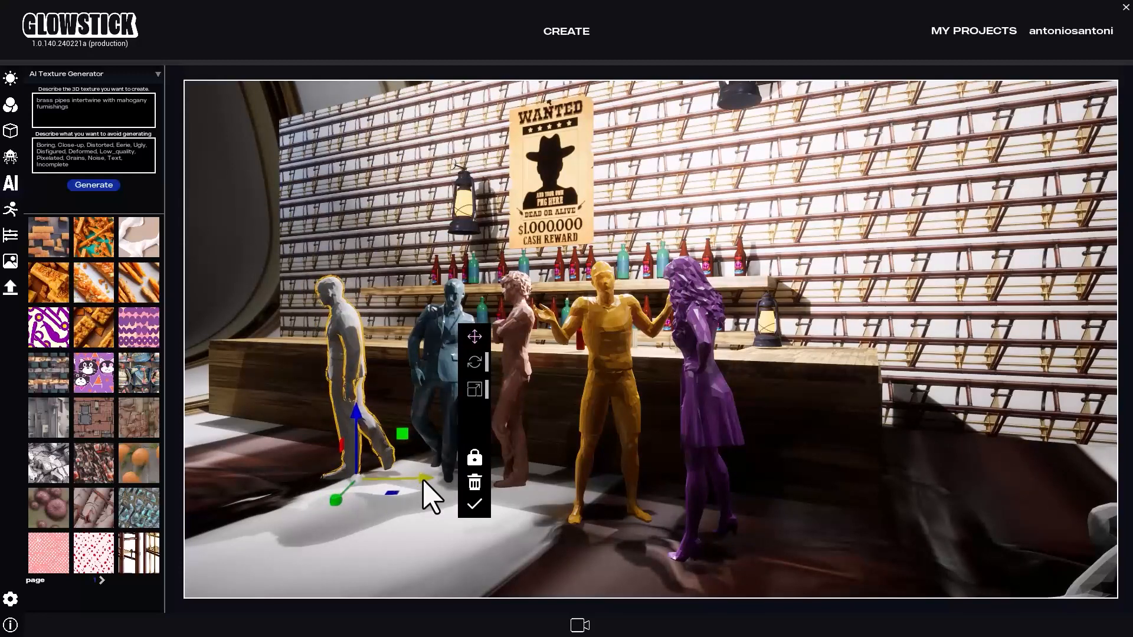
# Add the Crowd_112_Woman_Standing asset from the My Assets collection beside the grey figure and switch it to rotation mode
pyautogui.click(10, 131)
pyautogui.click(49, 391)
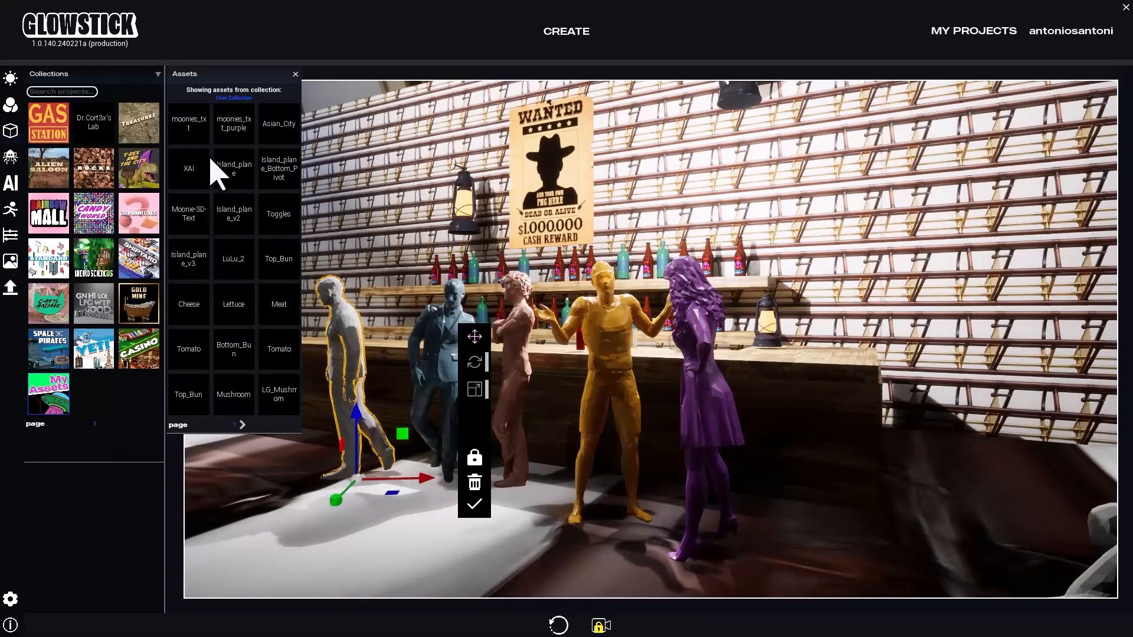
pyautogui.click(242, 425)
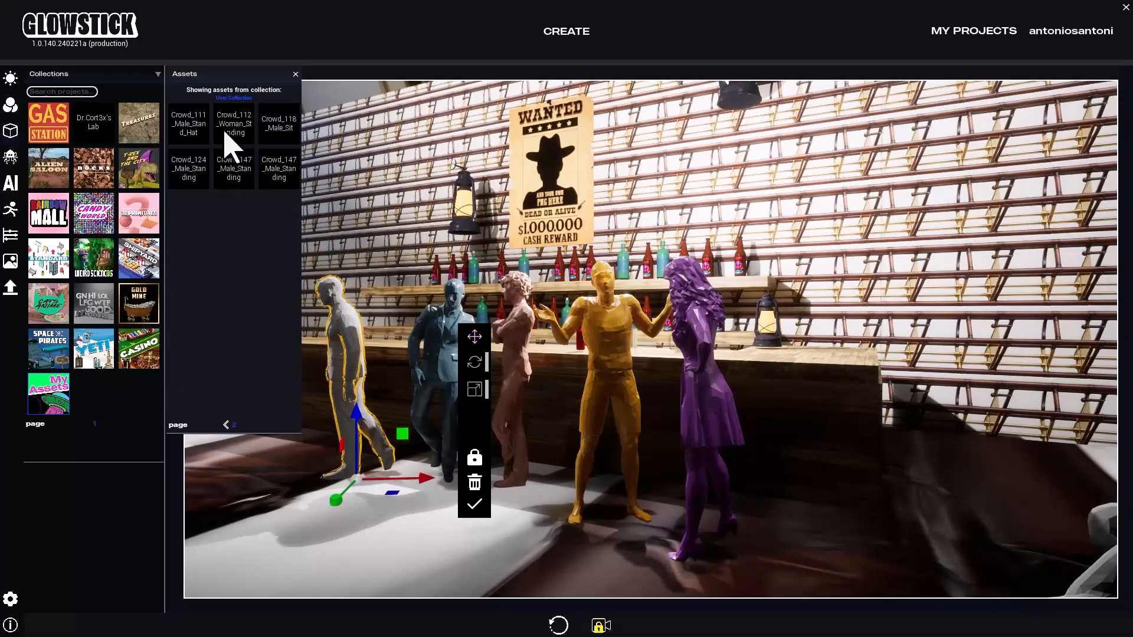
pyautogui.moveTo(230, 145); pyautogui.dragTo(334, 487)
pyautogui.click(295, 75)
pyautogui.click(378, 353)
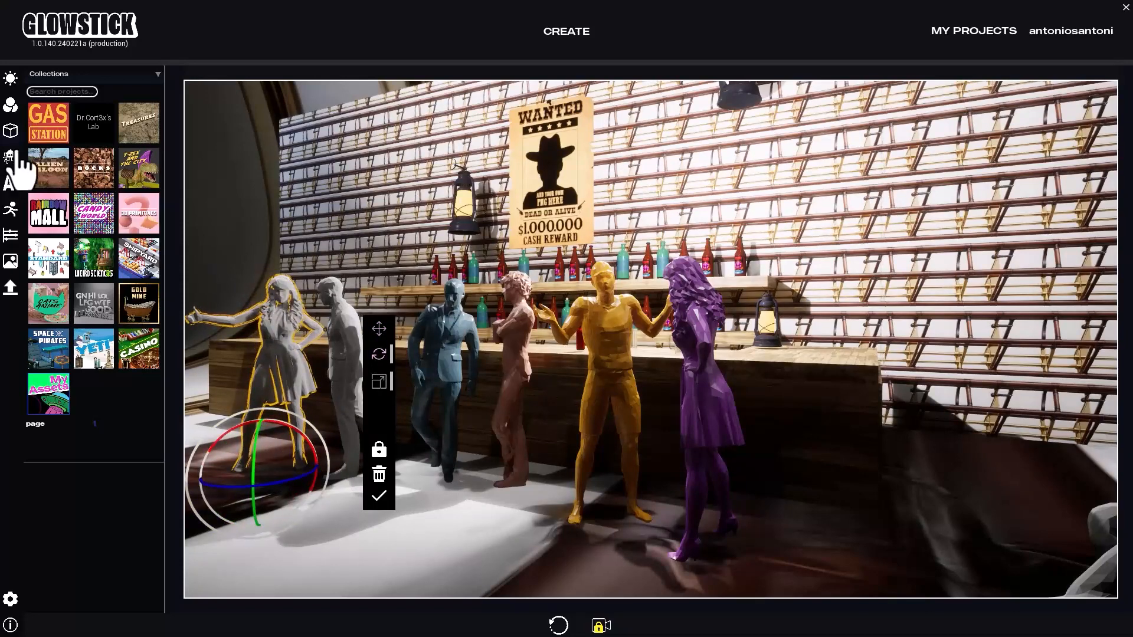
# Try several AI textures on the added woman figure, finish with a dark blue one and deselect her
pyautogui.click(10, 184)
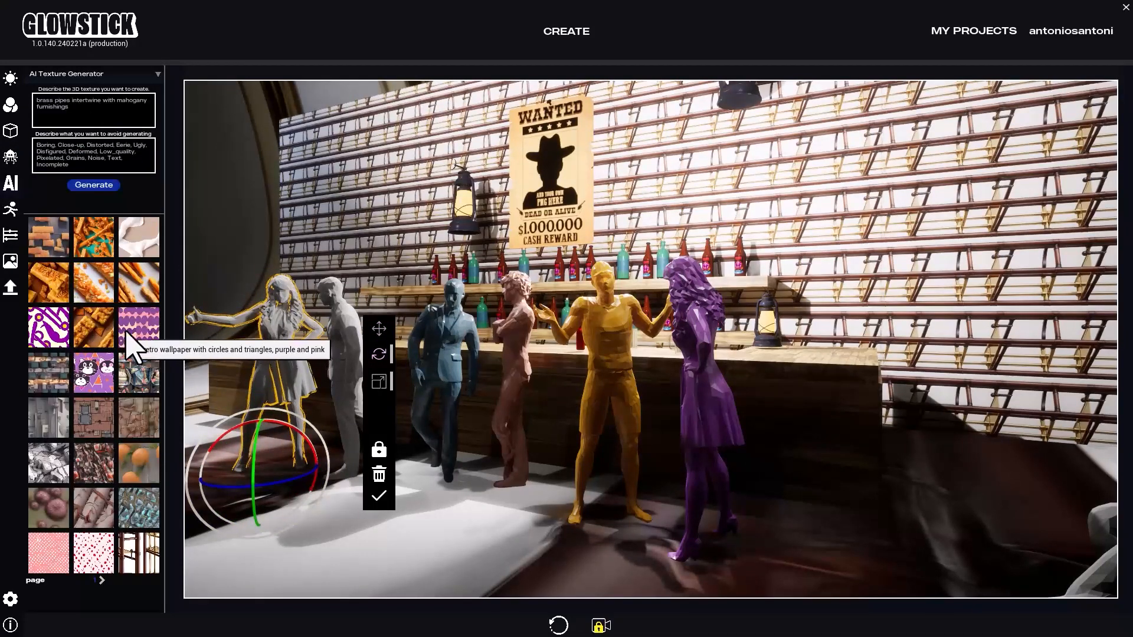
pyautogui.click(46, 551)
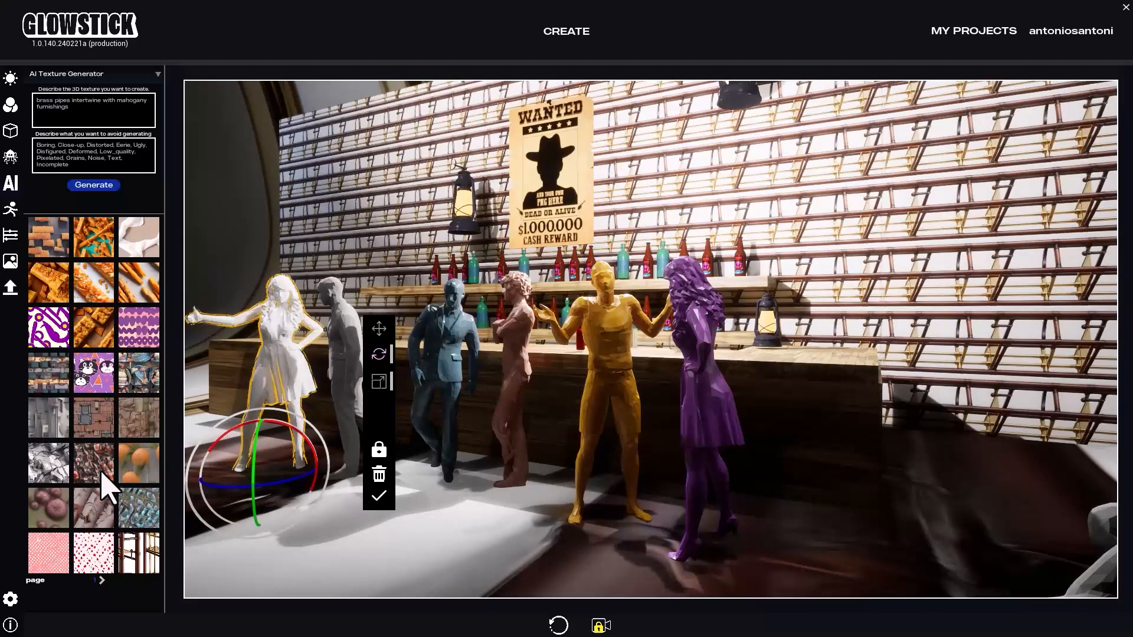
pyautogui.click(47, 522)
pyautogui.click(46, 461)
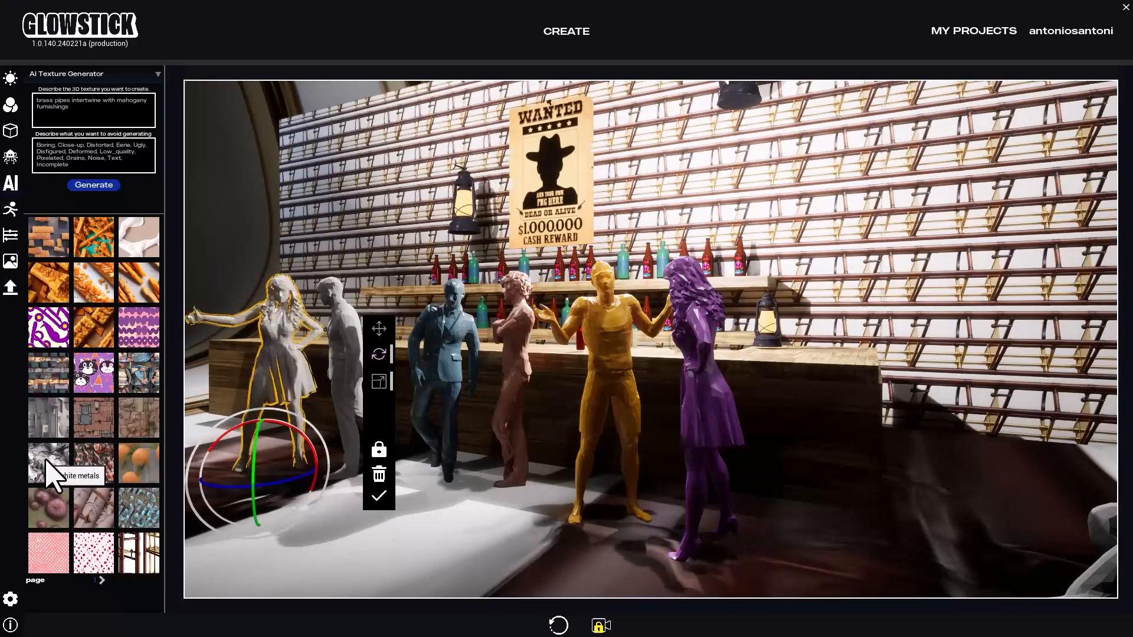
pyautogui.click(49, 412)
pyautogui.click(44, 376)
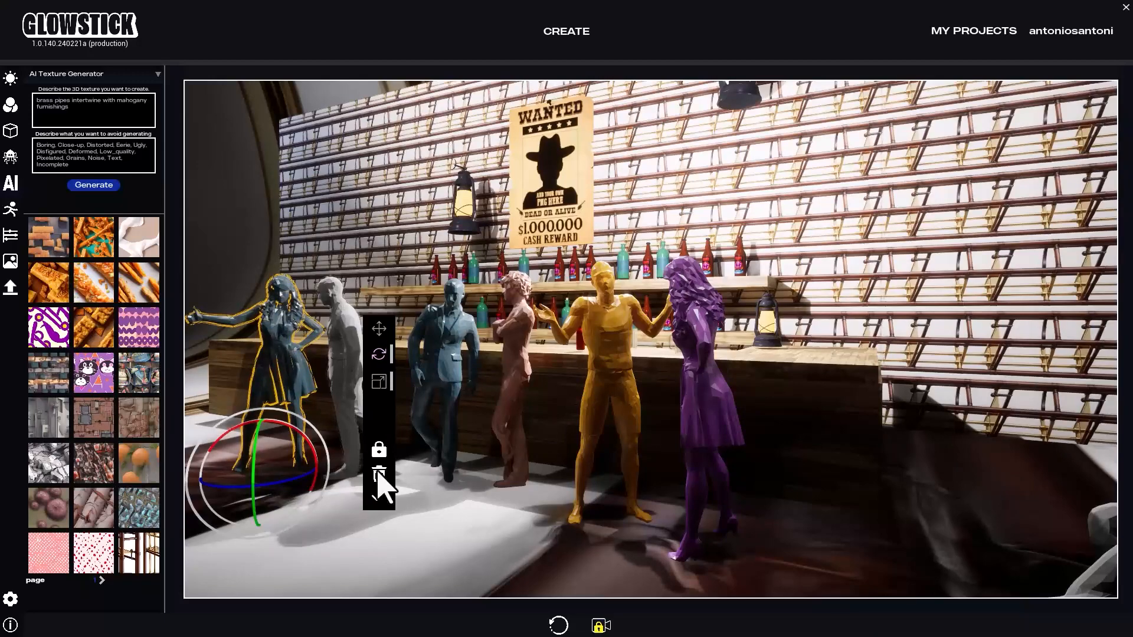
pyautogui.click(376, 499)
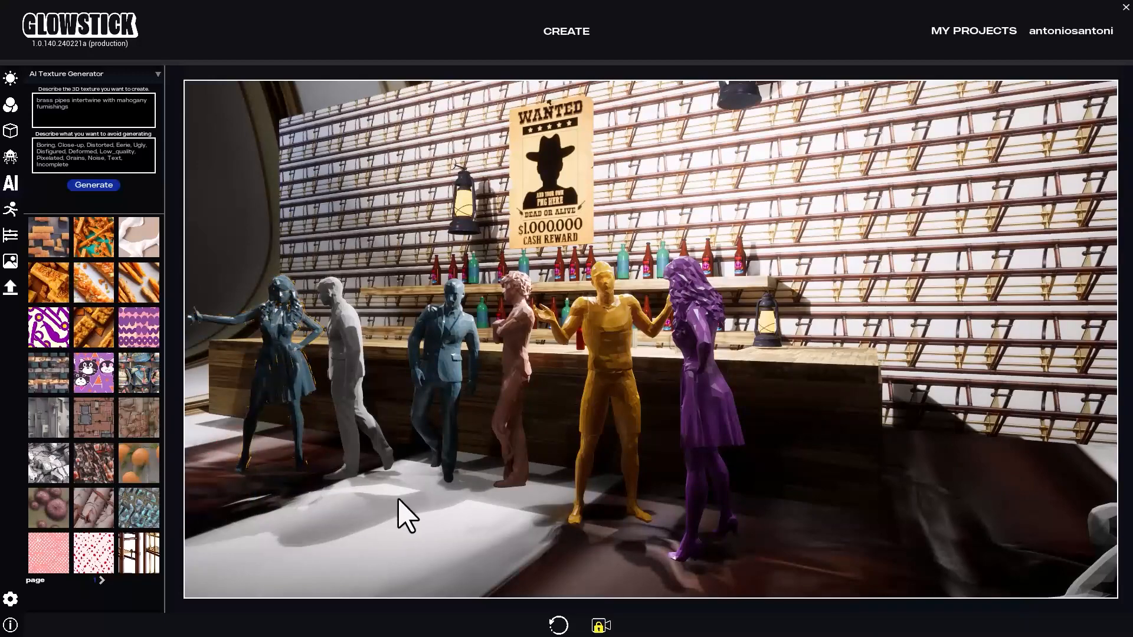
# Unlock the camera, reframe the line of figures with the yellow and purple ones nearest, and open the view in Kraken AI
pyautogui.click(605, 625)
pyautogui.scroll(10, 531, 463)
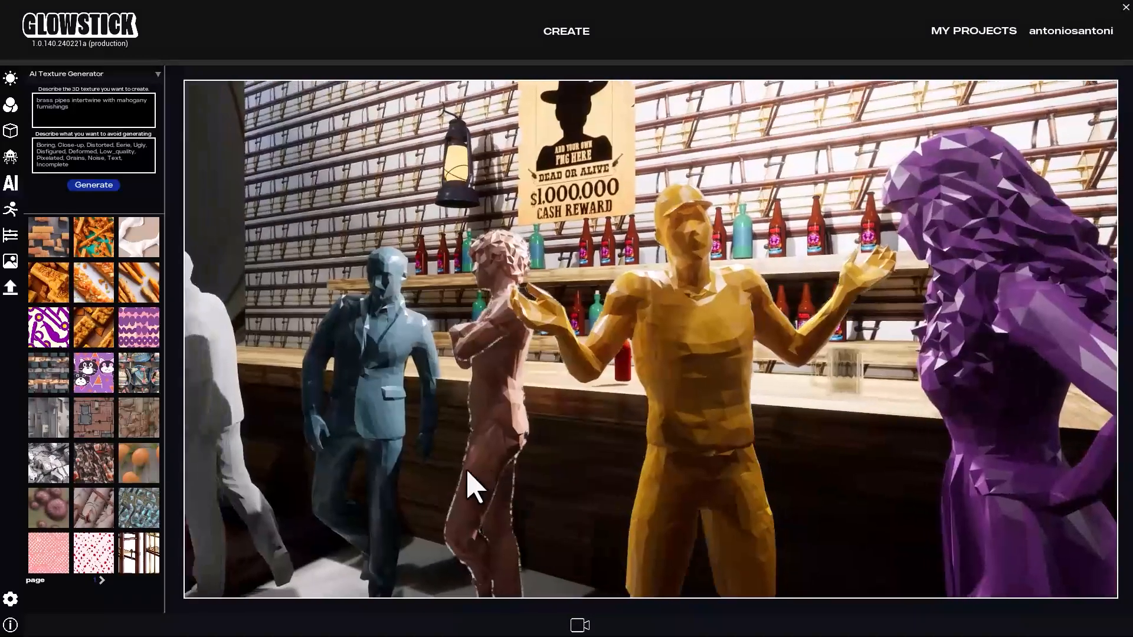
pyautogui.moveTo(467, 471); pyautogui.dragTo(470, 494, button='right')
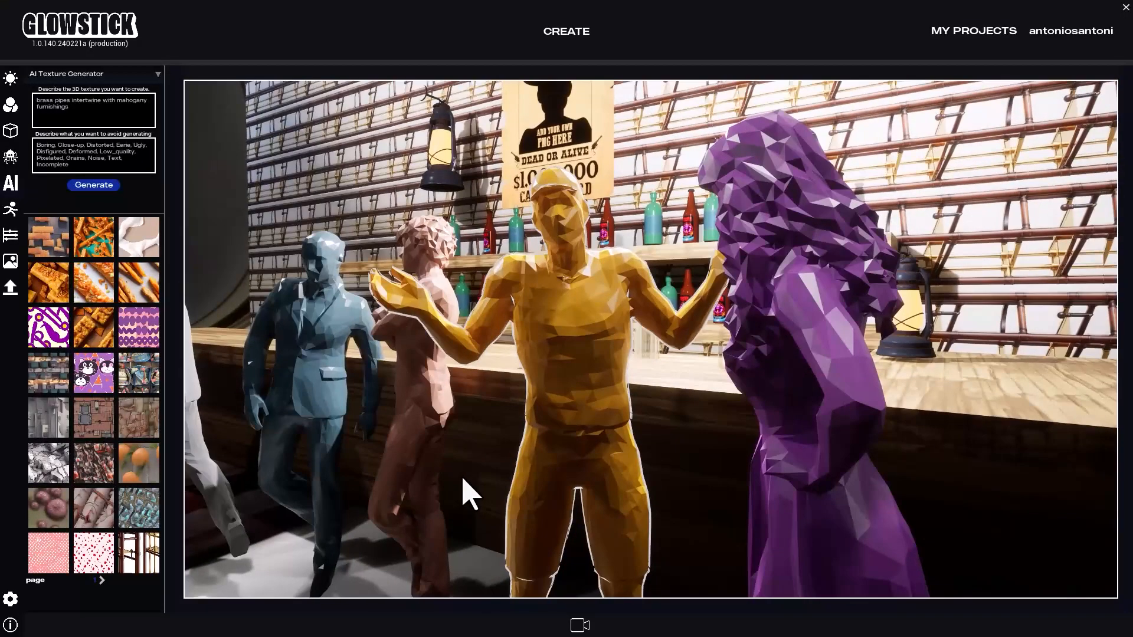
pyautogui.click(11, 158)
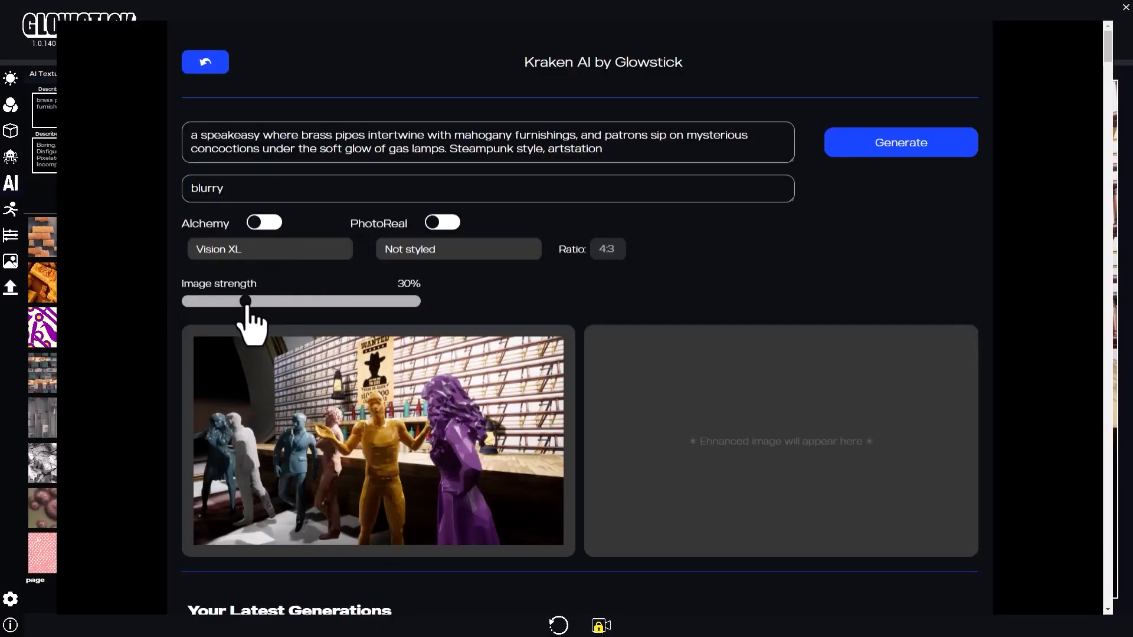
# Generate an enhanced image of the figure line-up using Kino XL, Alchemy enabled, the Creative style and 30% image strength
pyautogui.click(253, 251)
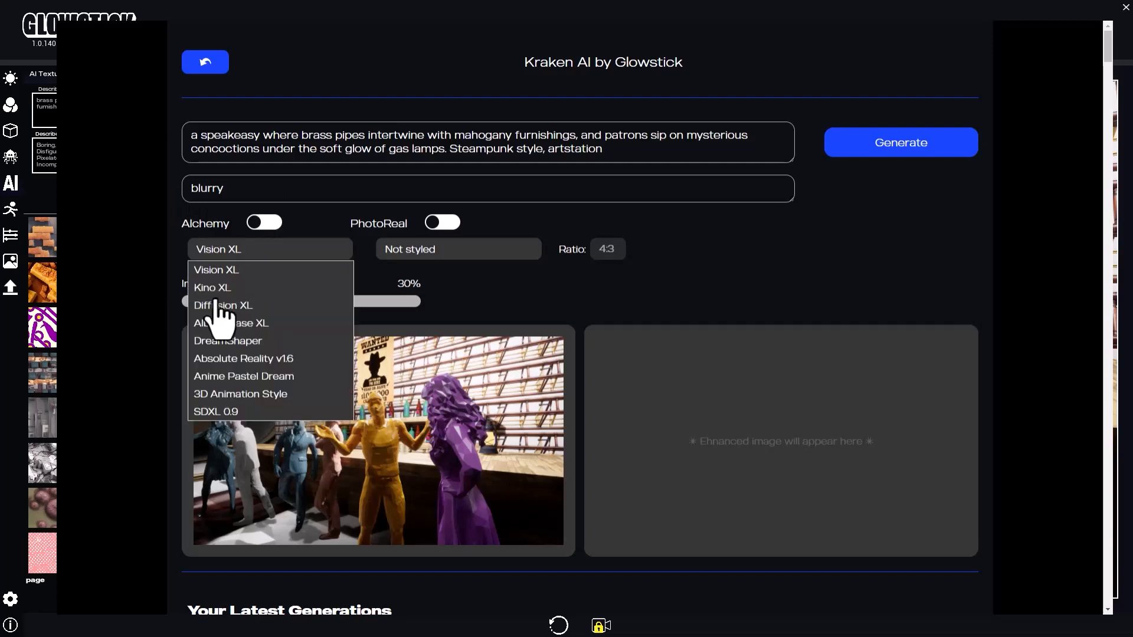
pyautogui.click(220, 288)
pyautogui.click(446, 254)
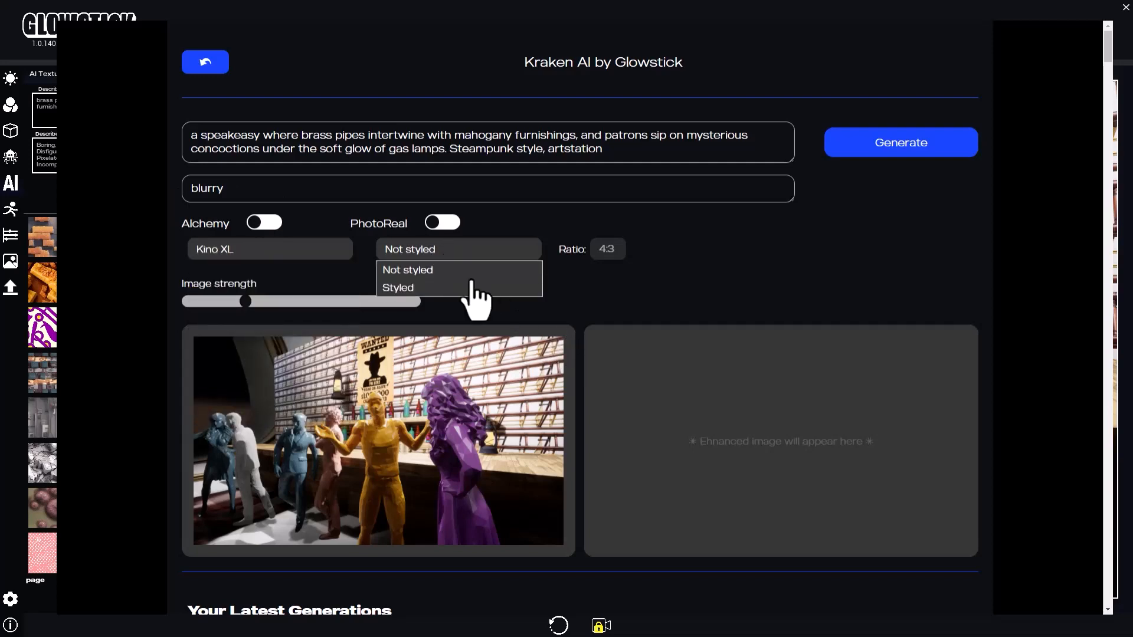
pyautogui.click(262, 222)
pyautogui.click(407, 251)
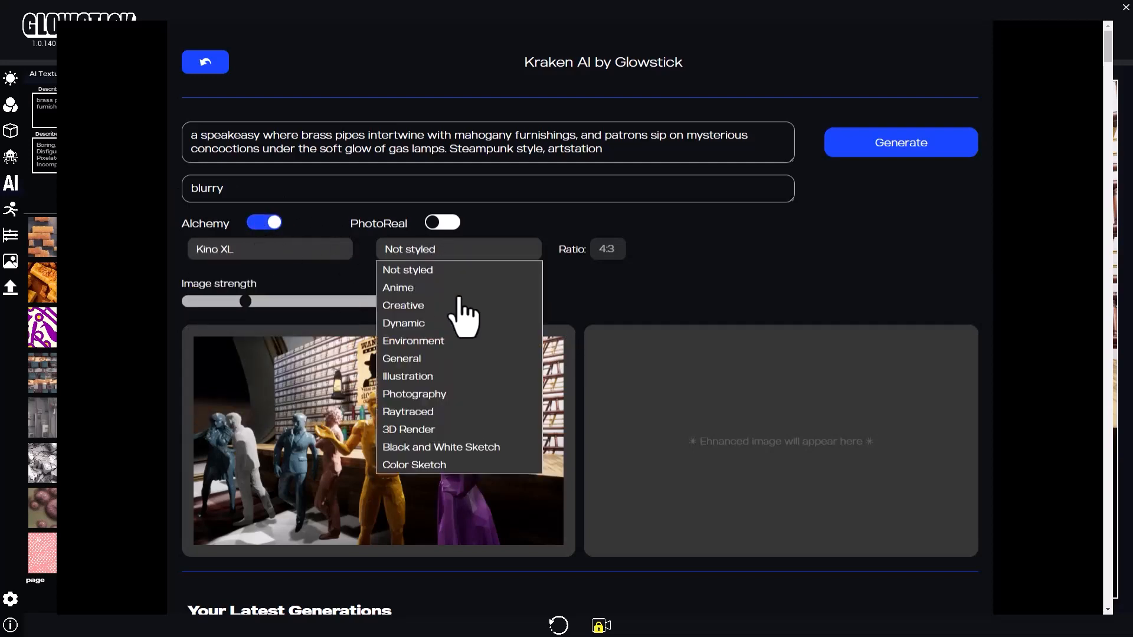
pyautogui.click(459, 305)
pyautogui.click(903, 145)
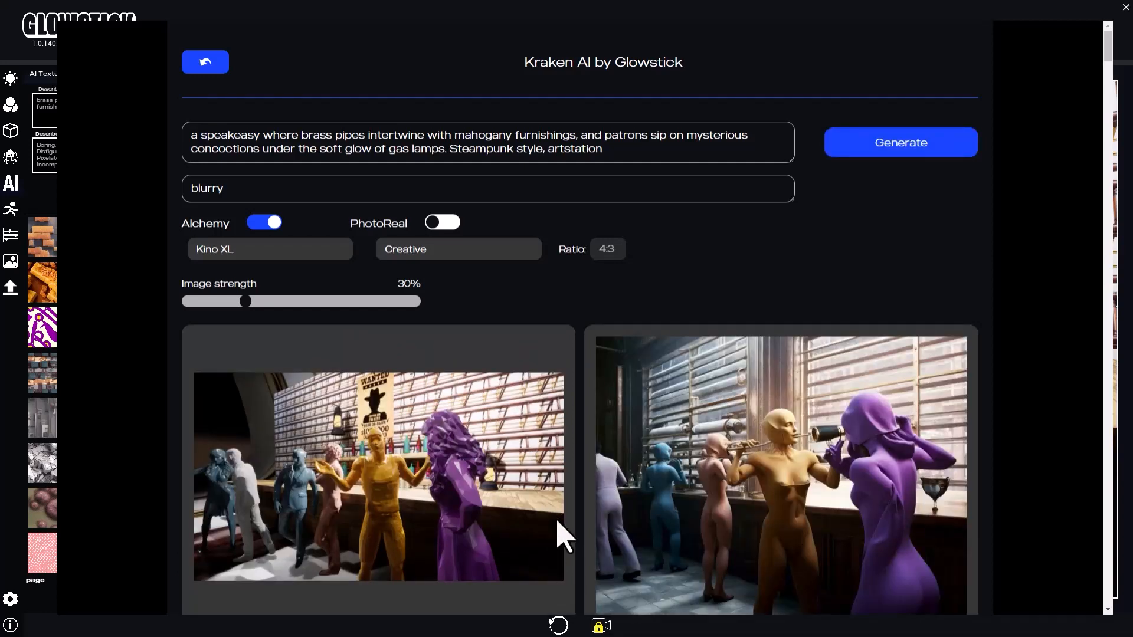
# Inspect the generated image enlarged and regenerate the line-up view at 34% image strength
pyautogui.click(784, 457)
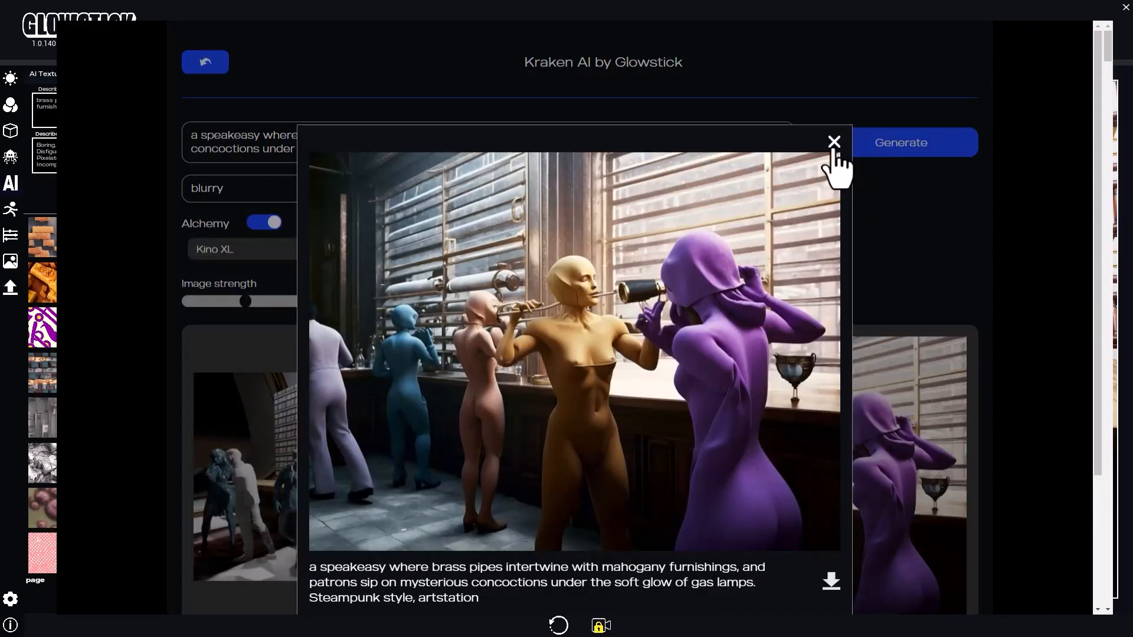
pyautogui.click(834, 142)
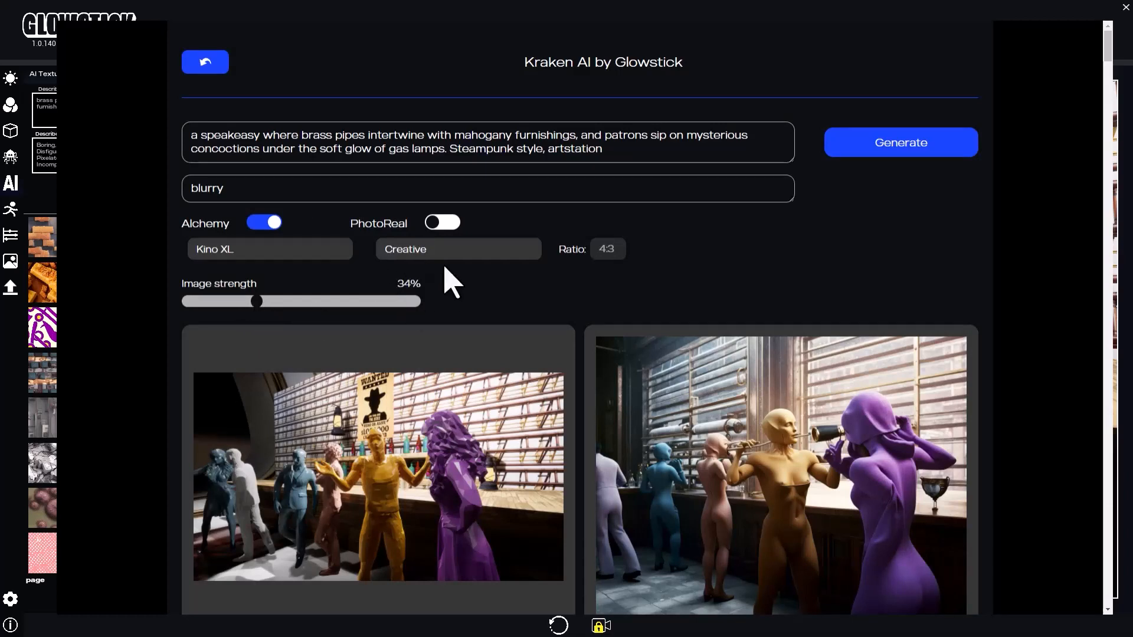
pyautogui.click(879, 148)
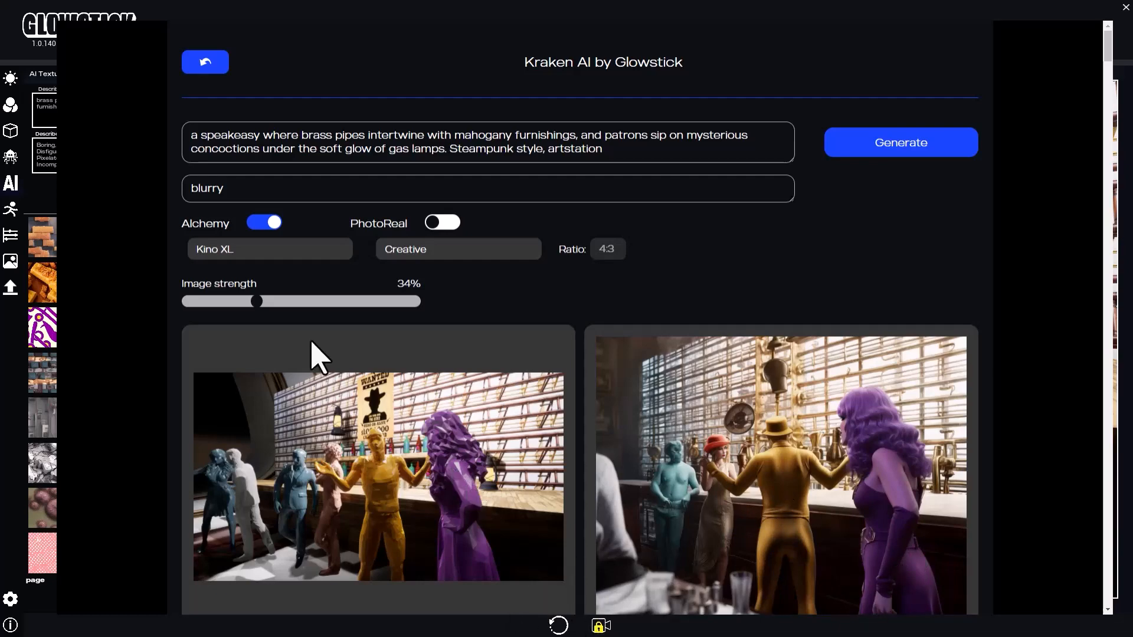
# Return to the scene, unlock the camera, reframe the blue, pink, yellow and purple figures facing the bar, and open the view in Kraken AI
pyautogui.click(207, 62)
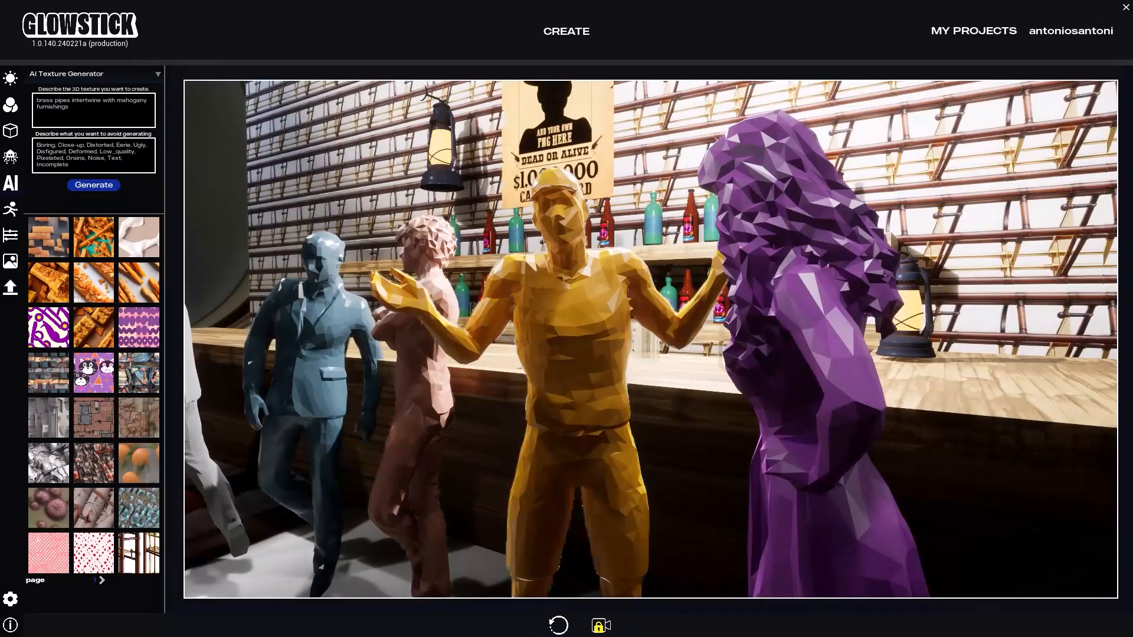
pyautogui.click(600, 625)
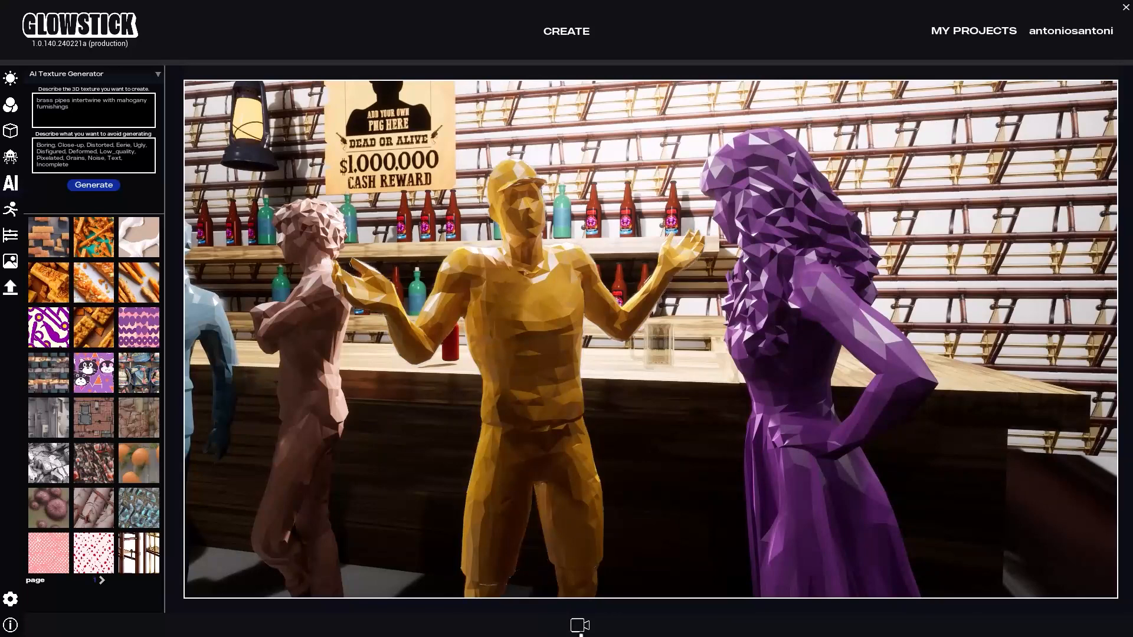
pyautogui.click(12, 163)
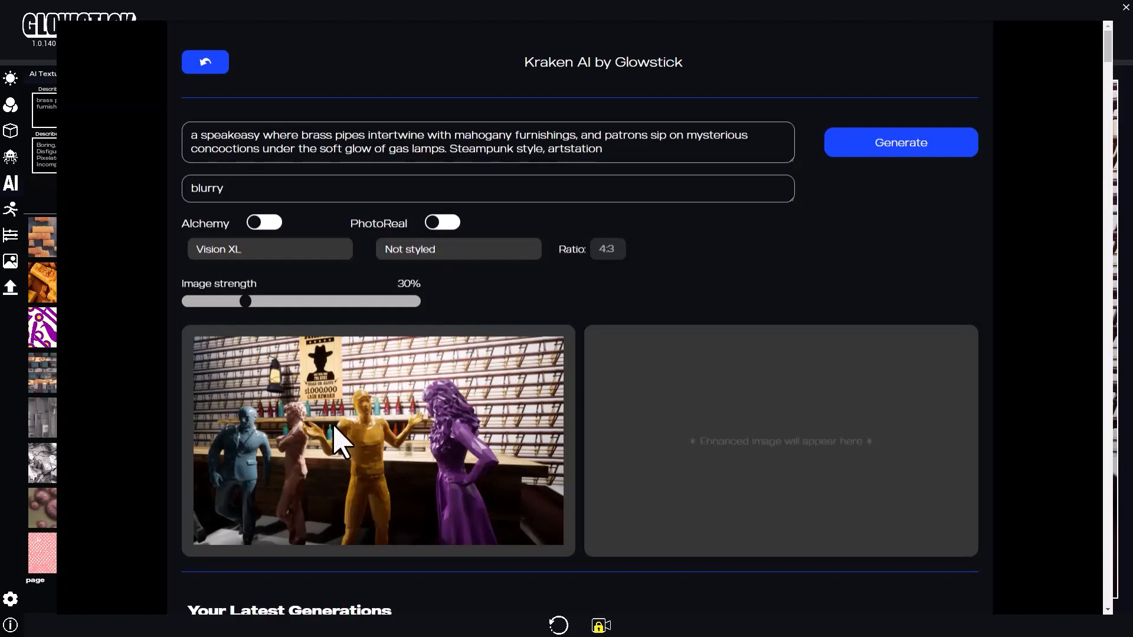
# Generate an enhanced image of the reframed view using Kino XL, Alchemy enabled, the Creative style and 34% image strength
pyautogui.click(255, 251)
pyautogui.click(253, 288)
pyautogui.click(270, 223)
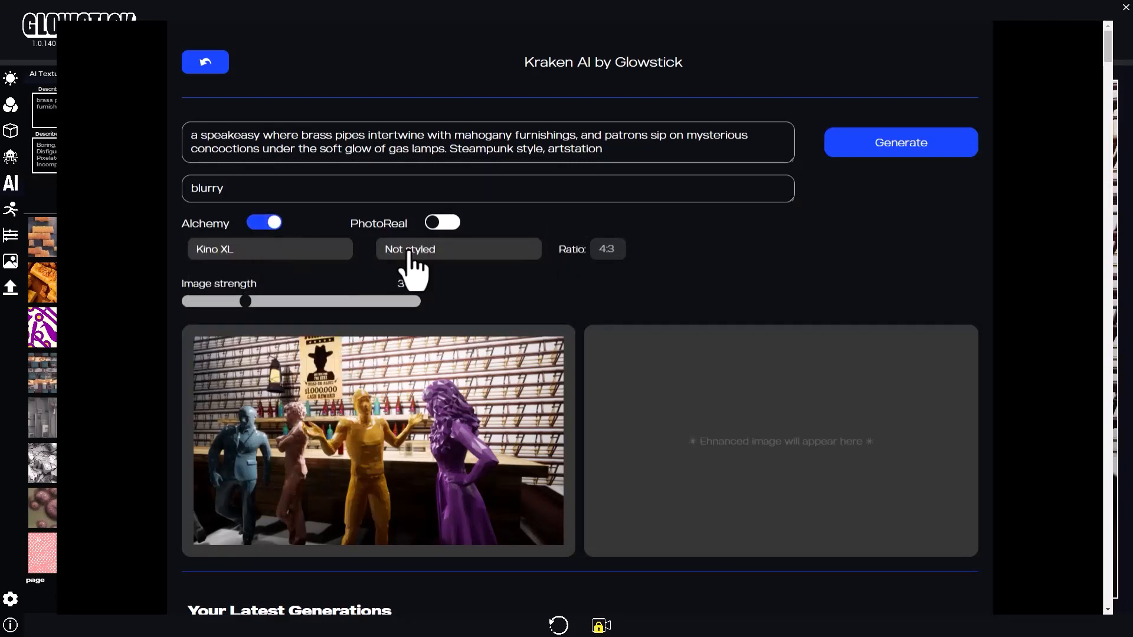
pyautogui.click(456, 249)
pyautogui.click(423, 305)
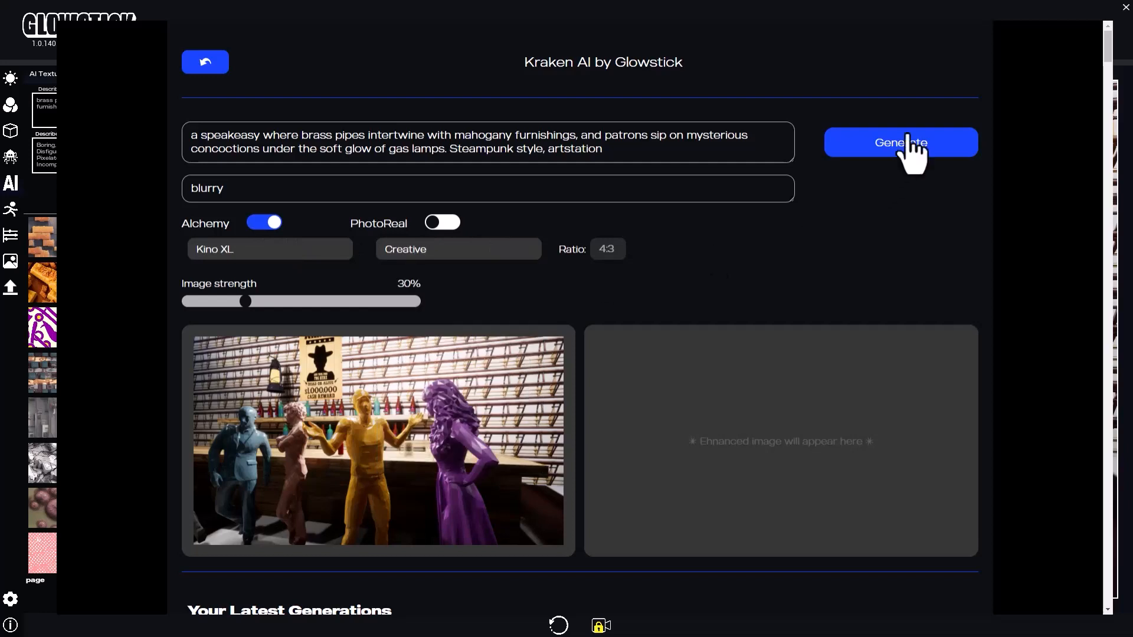
pyautogui.moveTo(246, 301); pyautogui.dragTo(256, 302)
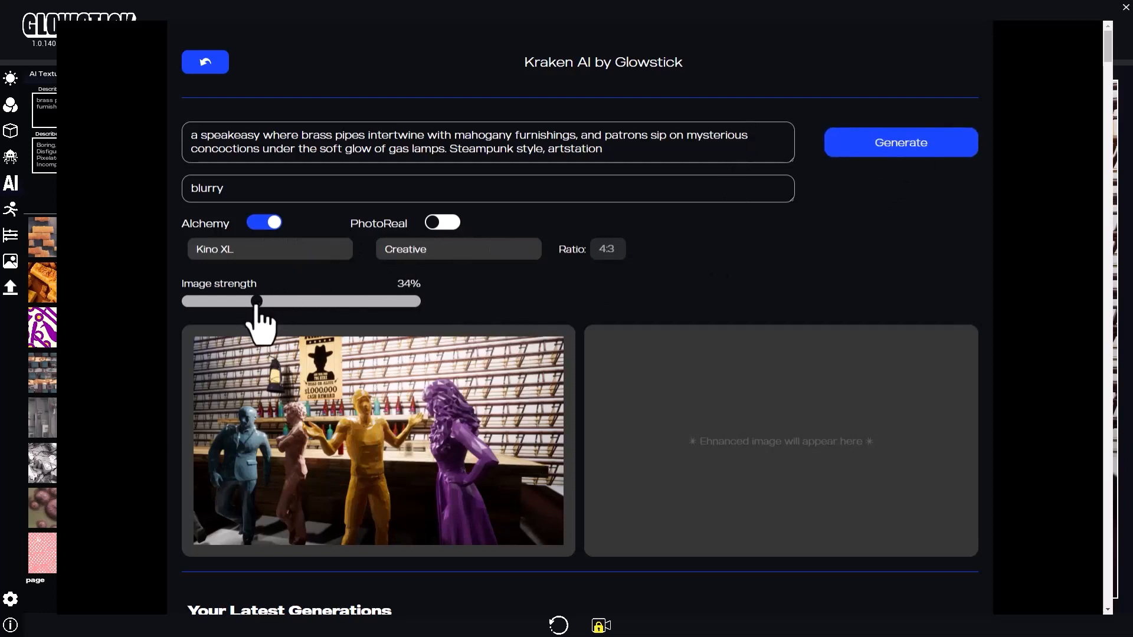
pyautogui.click(922, 148)
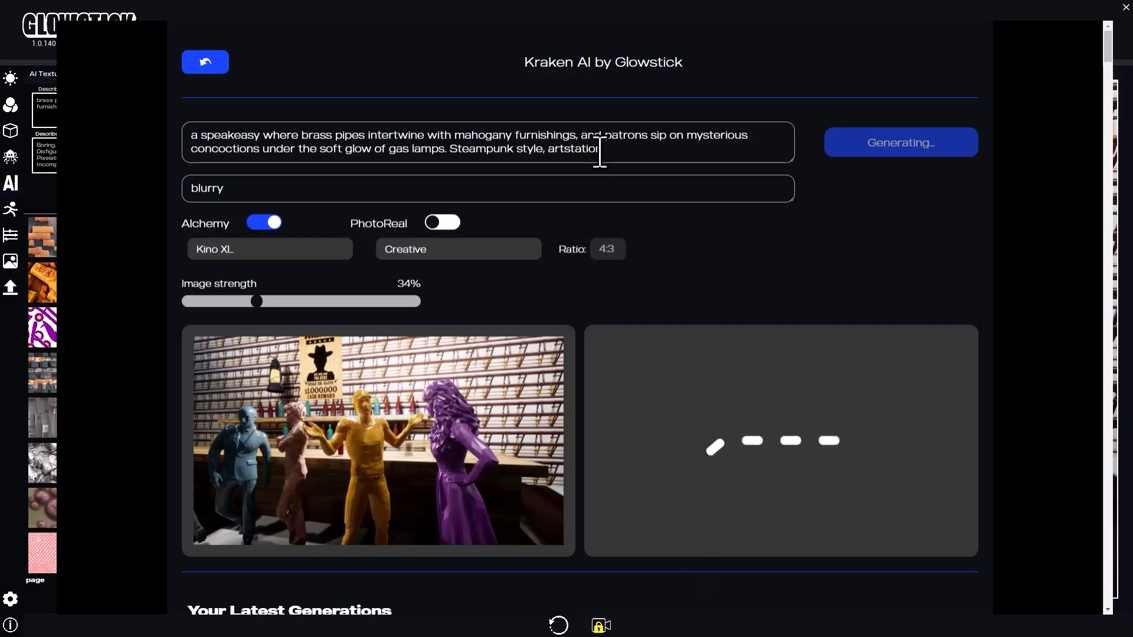
pyautogui.moveTo(602, 149); pyautogui.dragTo(549, 150)
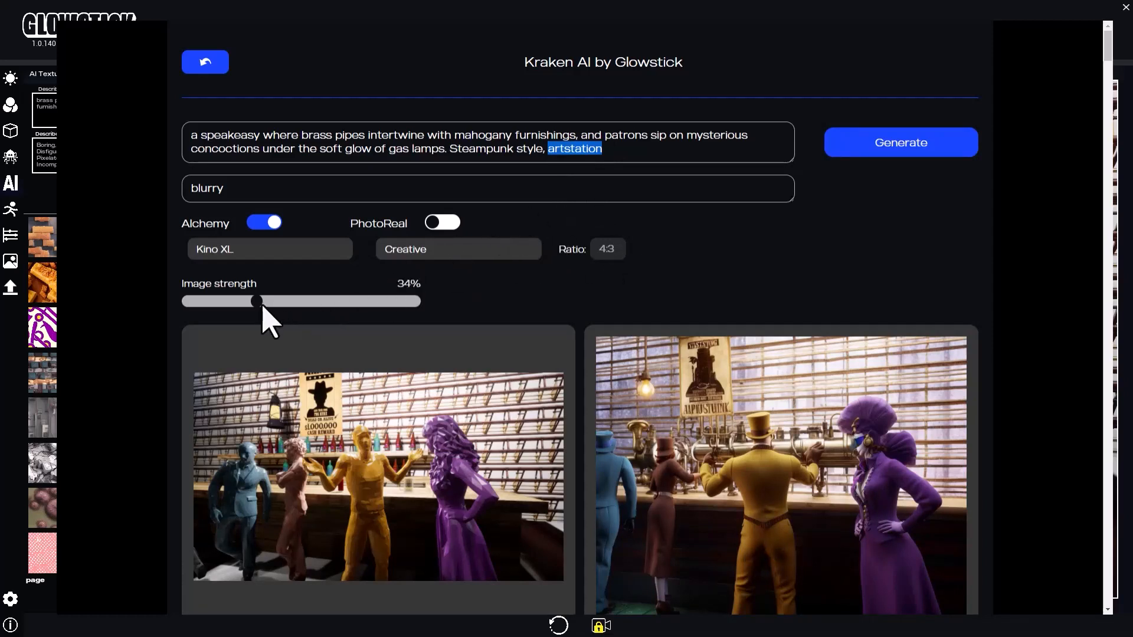
# Raise the image strength to 39%, switch the style to Dynamic and generate another image of the same view
pyautogui.moveTo(262, 306); pyautogui.dragTo(271, 307)
pyautogui.click(427, 253)
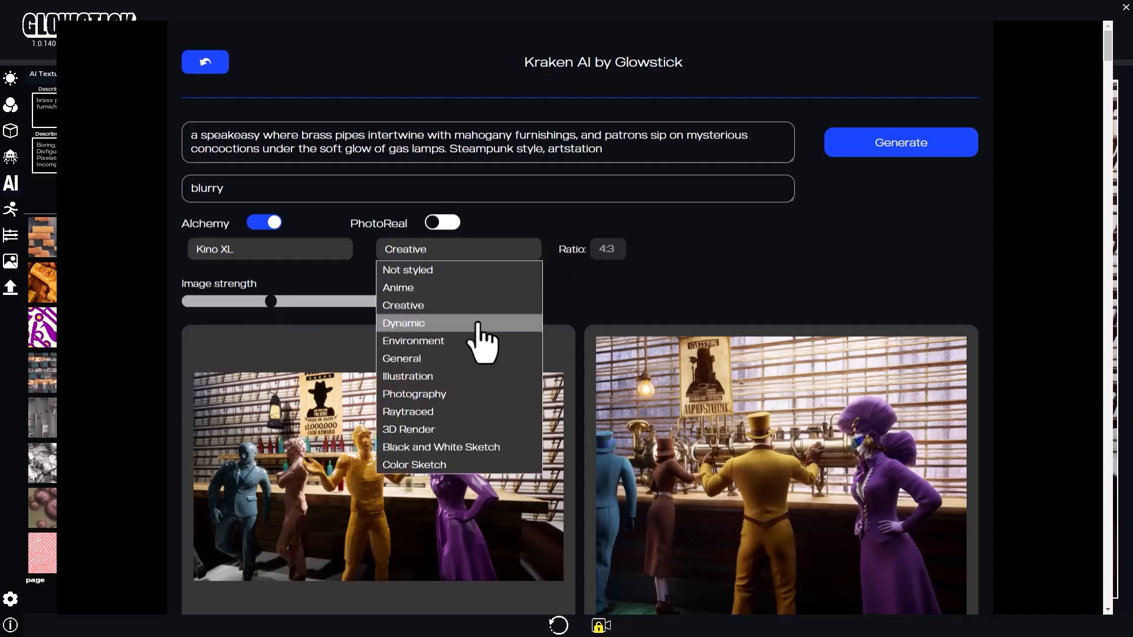
pyautogui.click(479, 322)
pyautogui.click(902, 149)
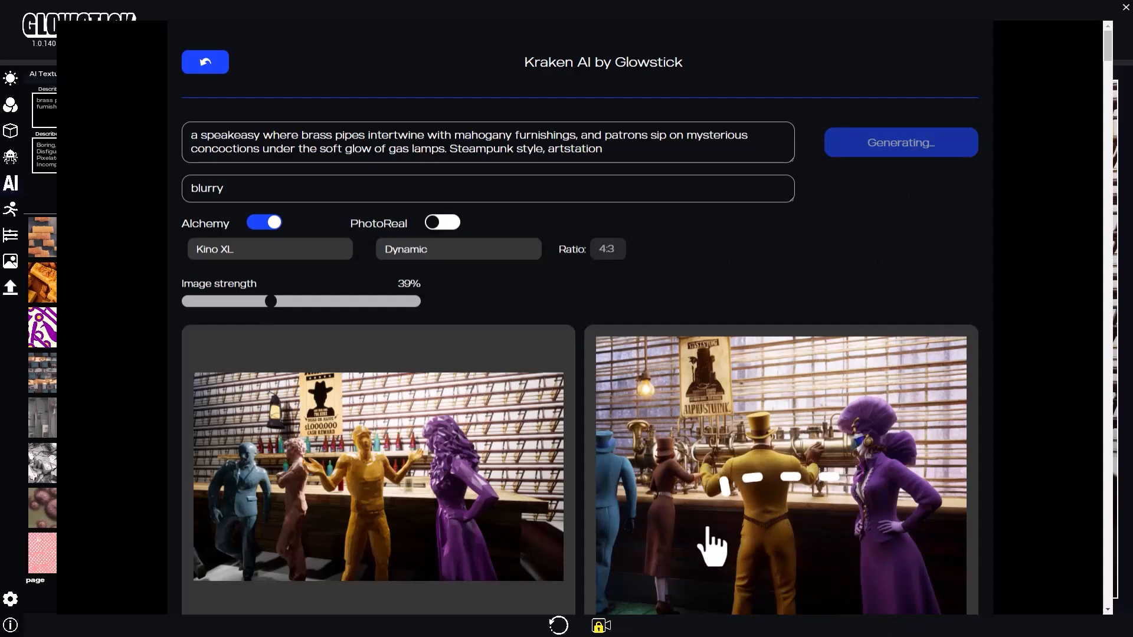
# Browse the latest generations and view the green-suited figure and the bar with wooden chairs enlarged
pyautogui.scroll(-2, 758, 478)
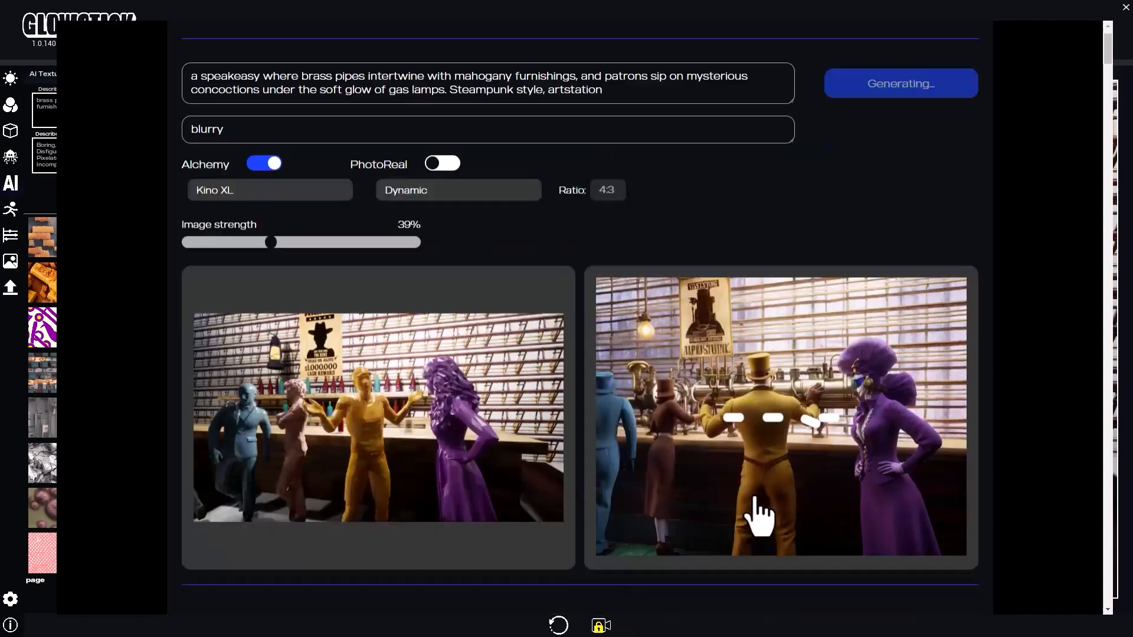
pyautogui.scroll(-6, 761, 481)
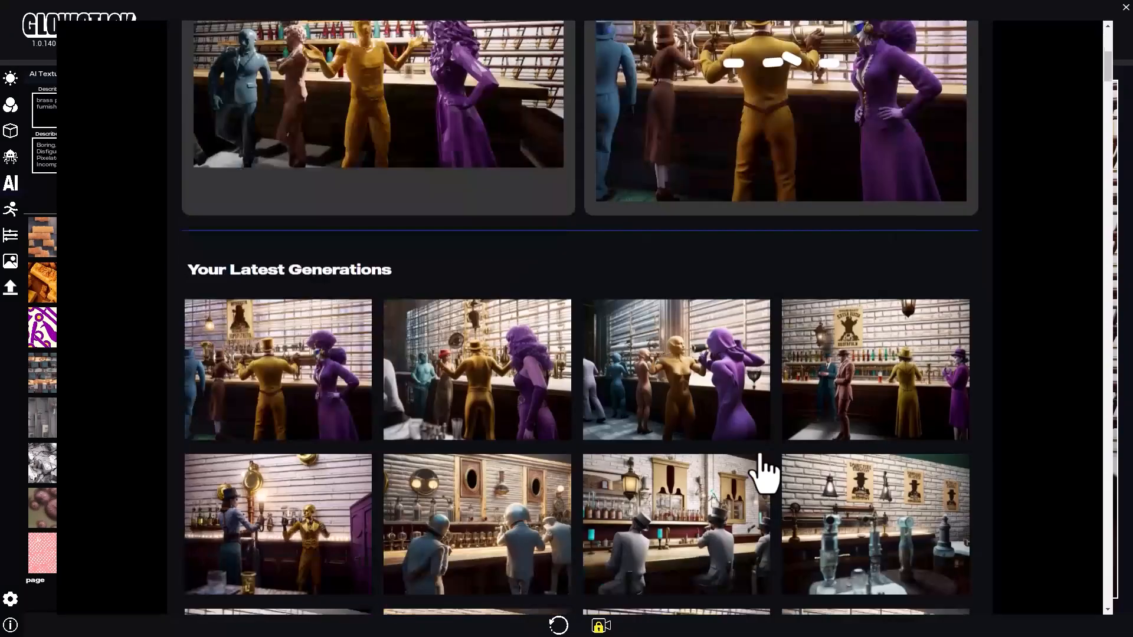
pyautogui.scroll(-5, 737, 501)
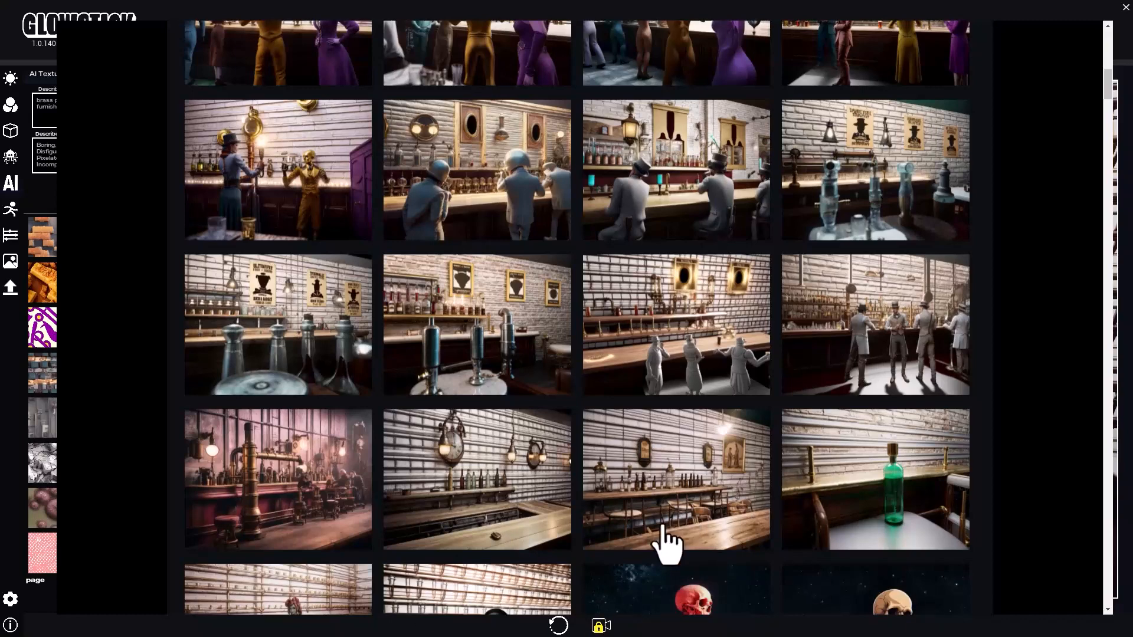
pyautogui.scroll(-1, 538, 507)
pyautogui.scroll(-2, 365, 447)
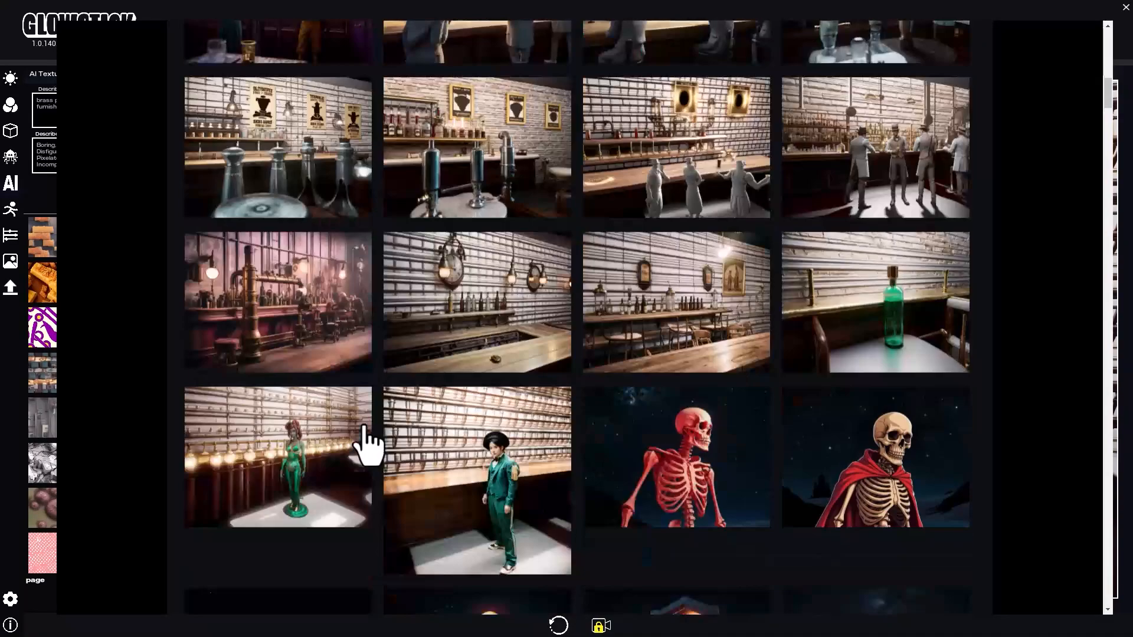
pyautogui.click(482, 503)
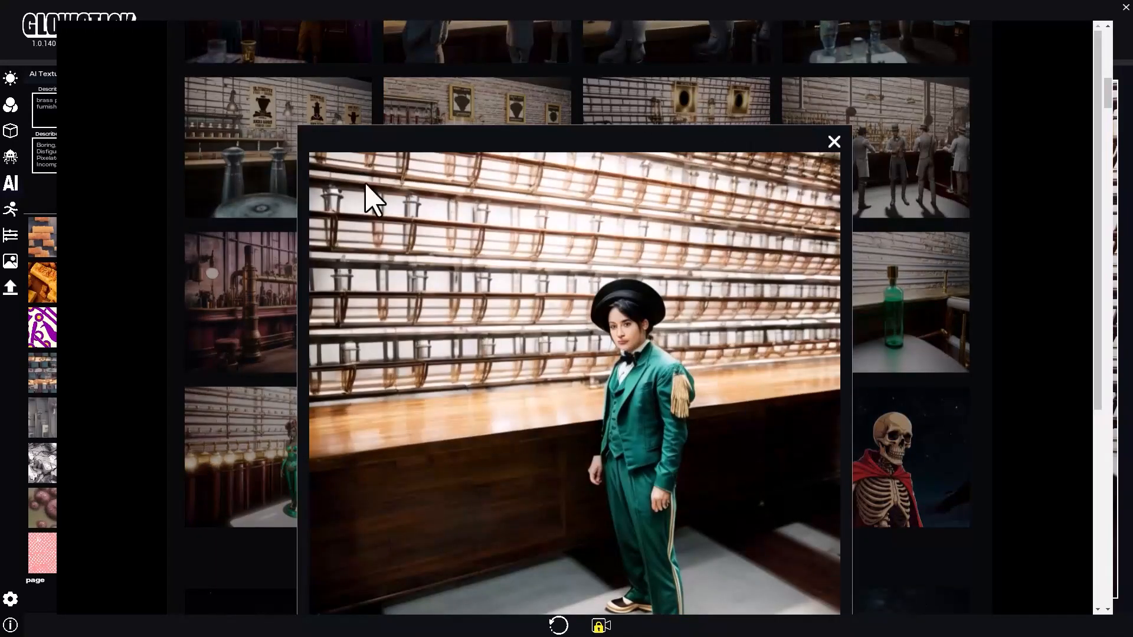
pyautogui.click(832, 143)
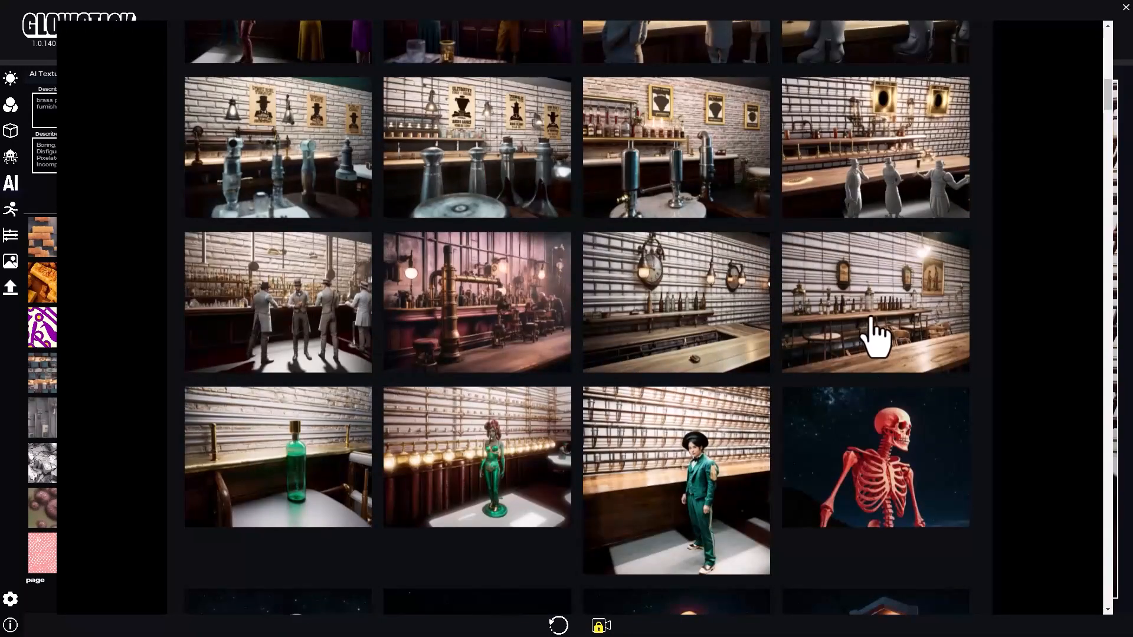
pyautogui.click(872, 336)
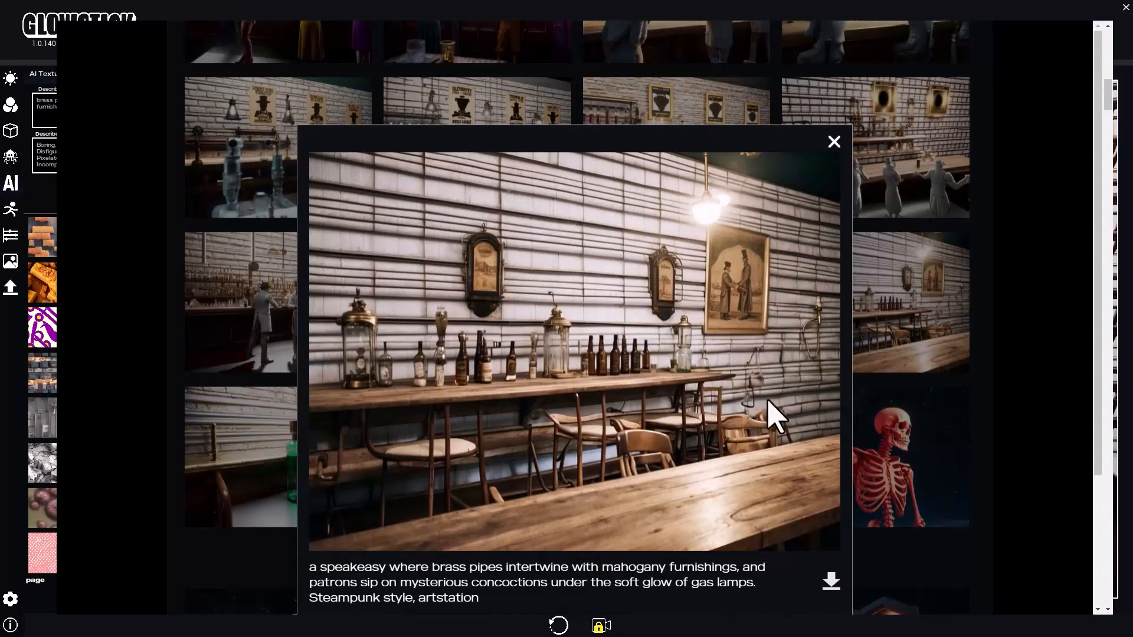
pyautogui.click(834, 143)
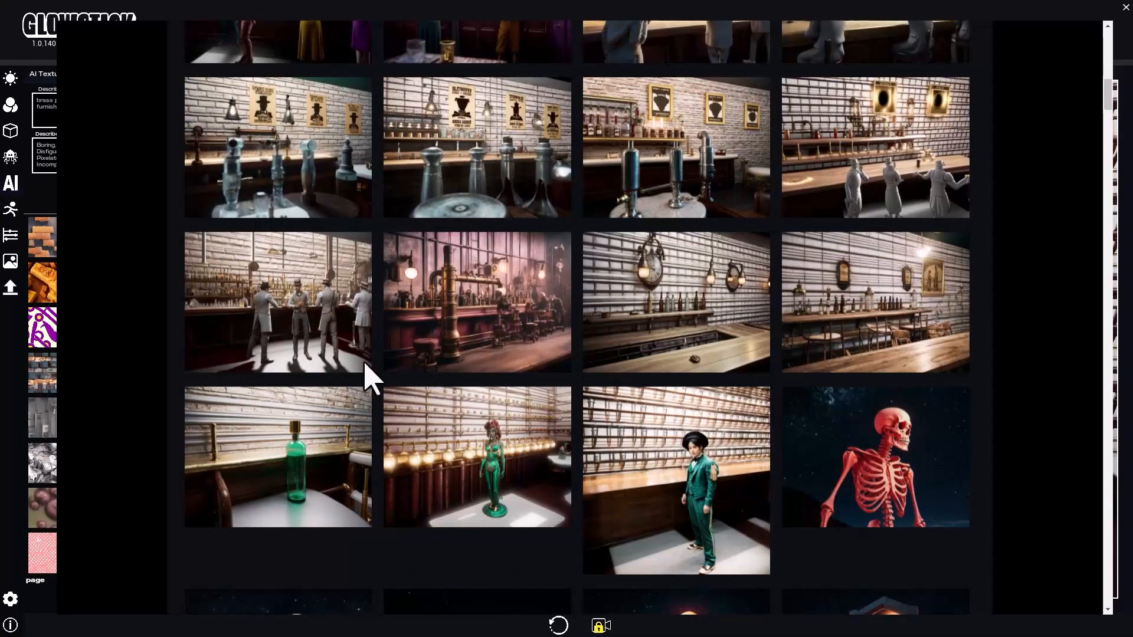
# View the earlier generations of the brass-pipe bar and the men in top hats enlarged
pyautogui.scroll(1, 525, 469)
pyautogui.click(476, 394)
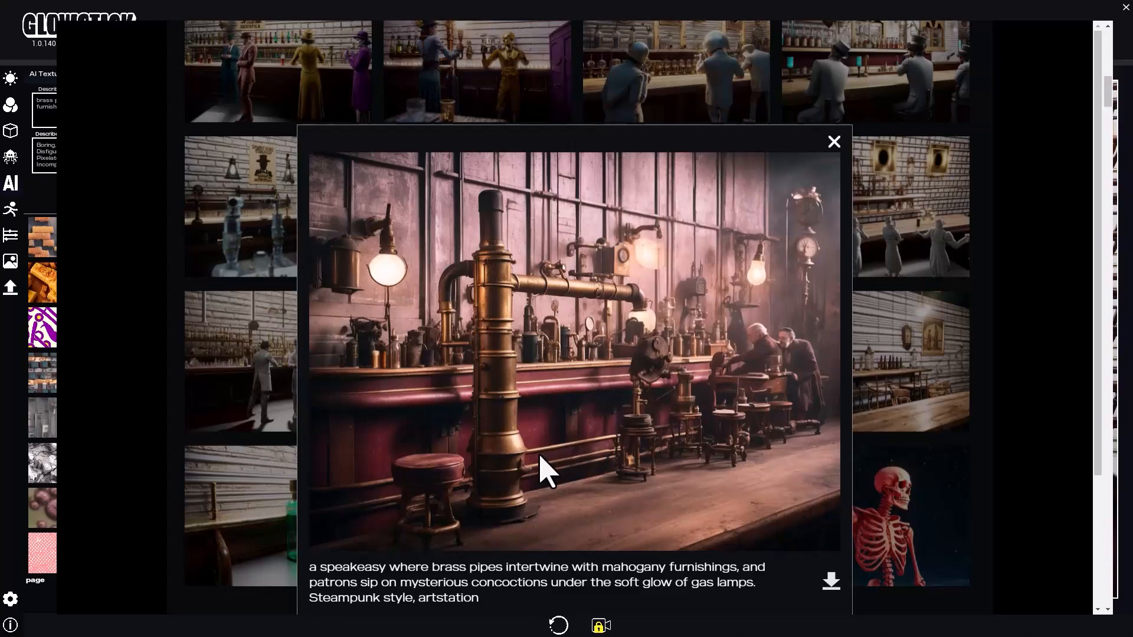
pyautogui.click(834, 142)
pyautogui.scroll(1, 518, 437)
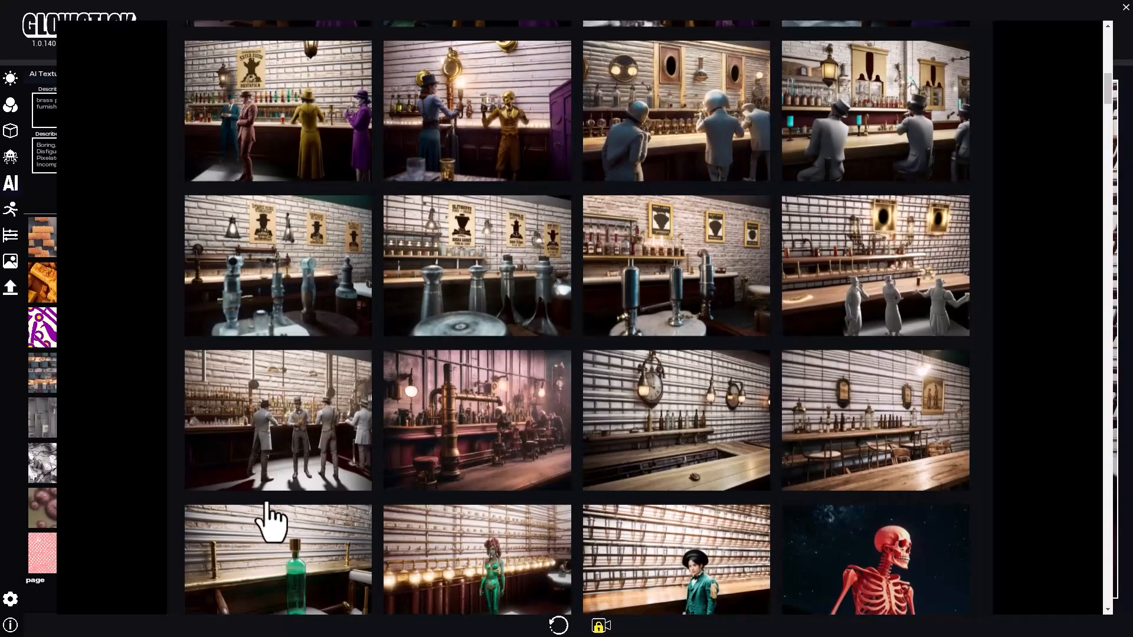
pyautogui.scroll(1, 387, 460)
pyautogui.click(291, 506)
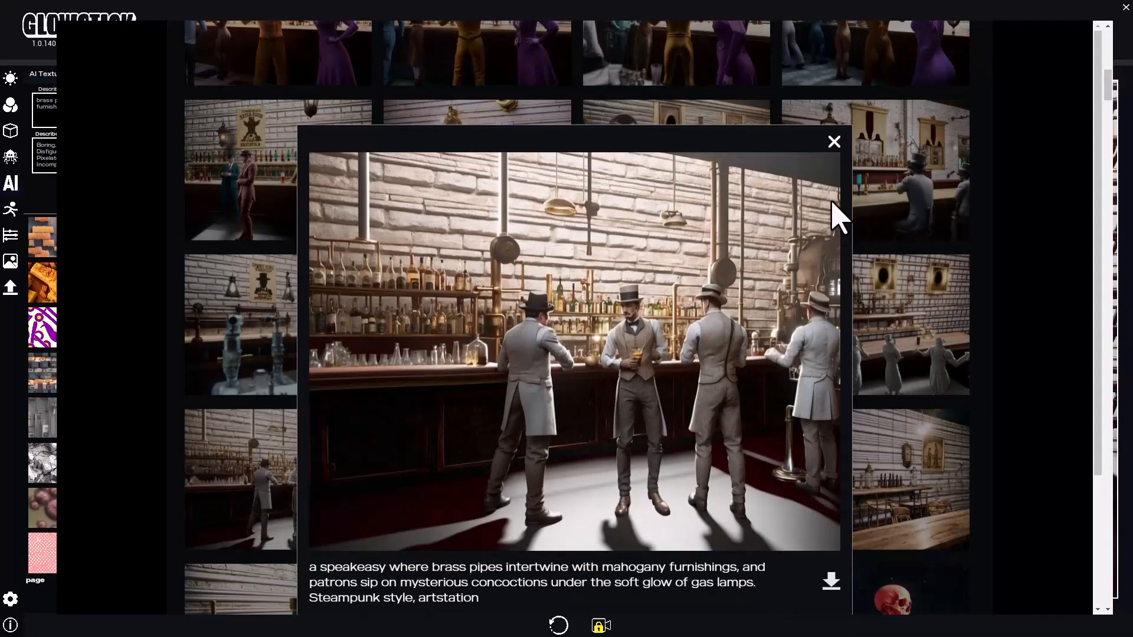
pyautogui.click(834, 142)
# Lower the image strength to 23%, generate the view again with the Dynamic style and enlarge the new image
pyautogui.scroll(5, 670, 397)
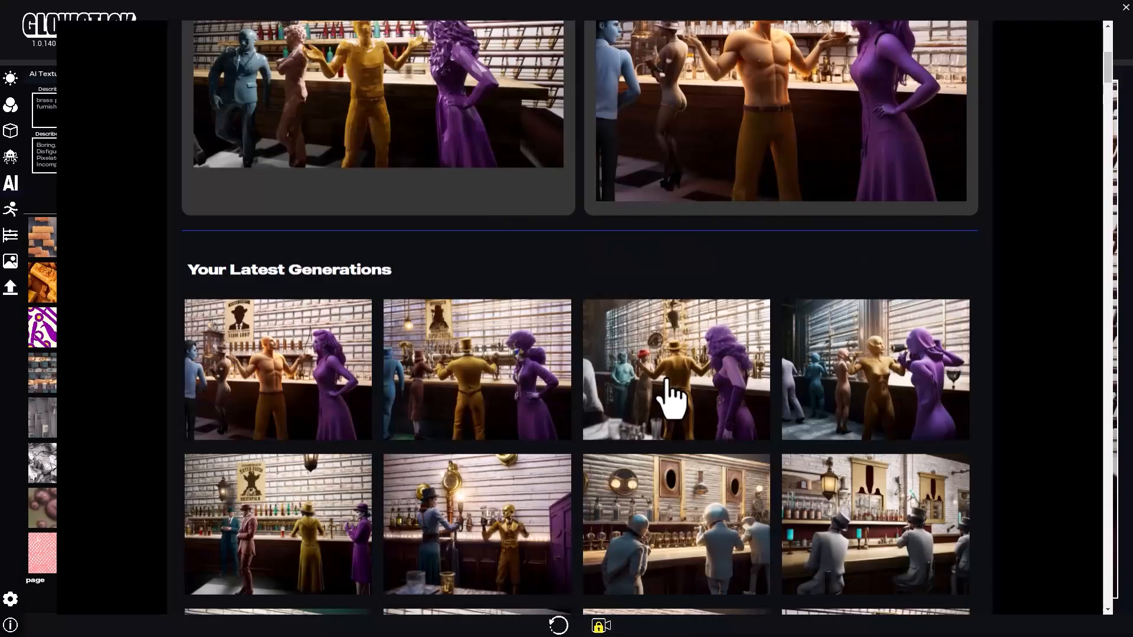
pyautogui.scroll(-1, 652, 450)
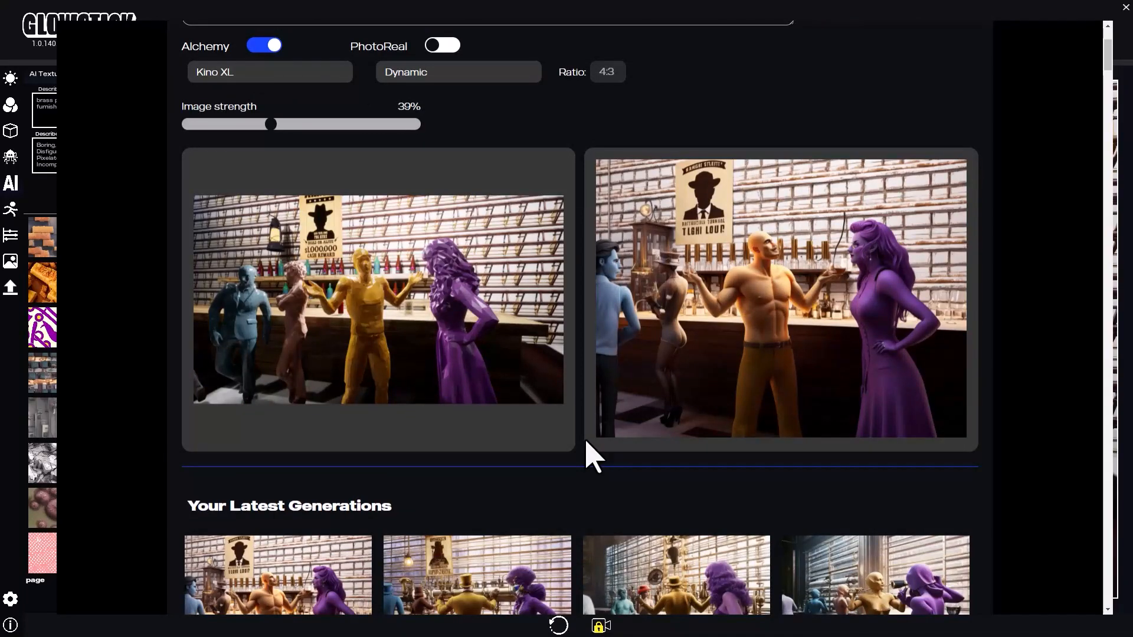
pyautogui.scroll(1, 334, 314)
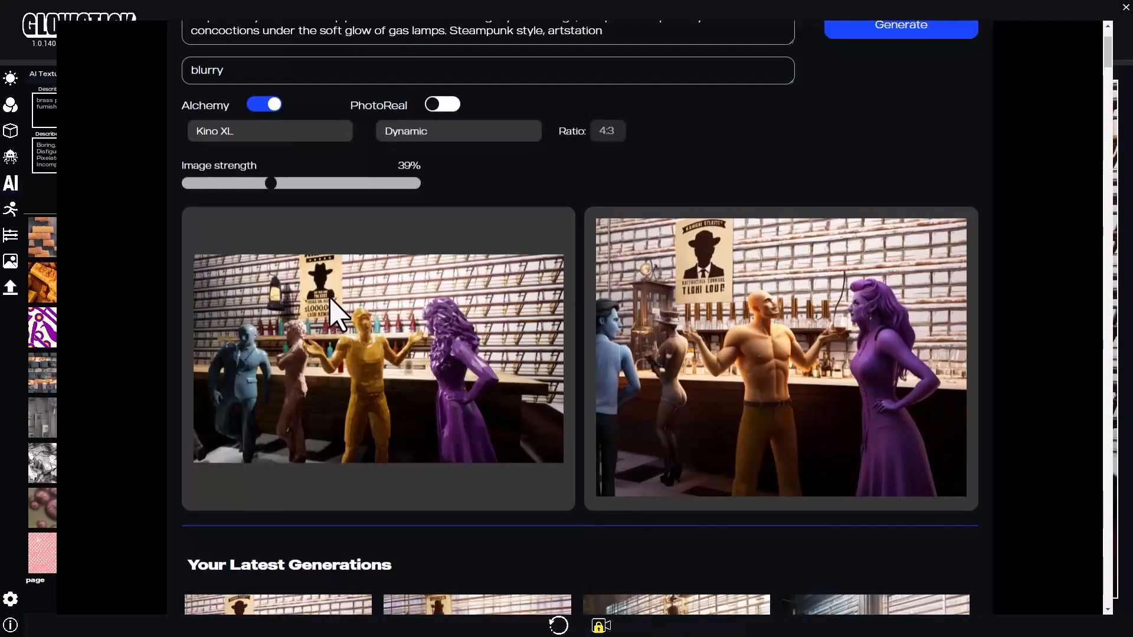
pyautogui.scroll(1, 400, 299)
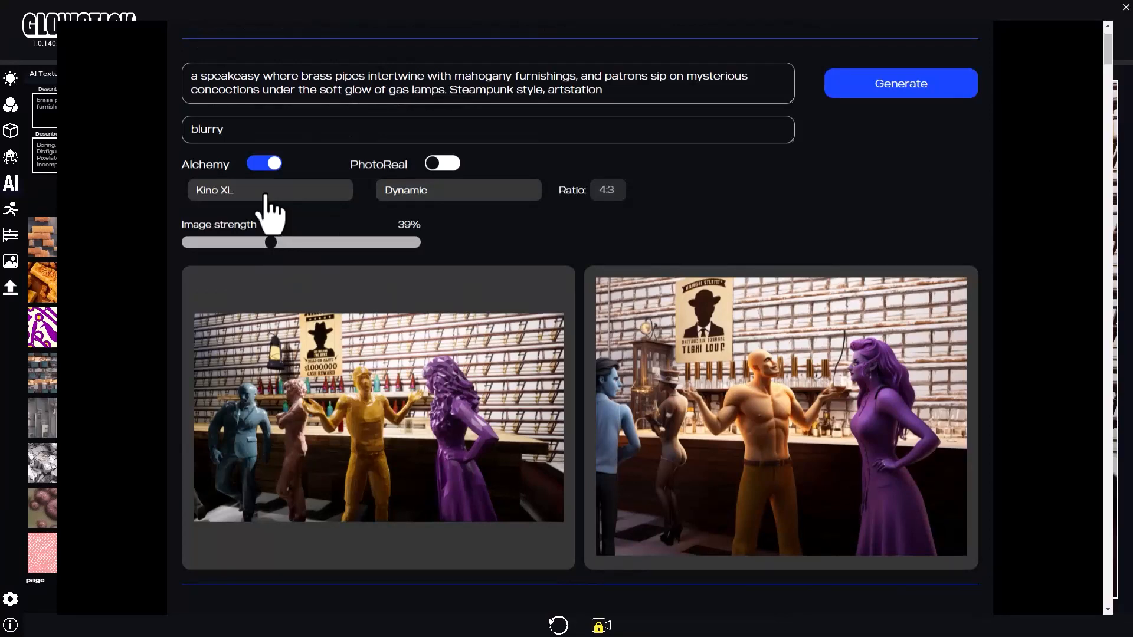
pyautogui.moveTo(271, 243); pyautogui.dragTo(225, 243)
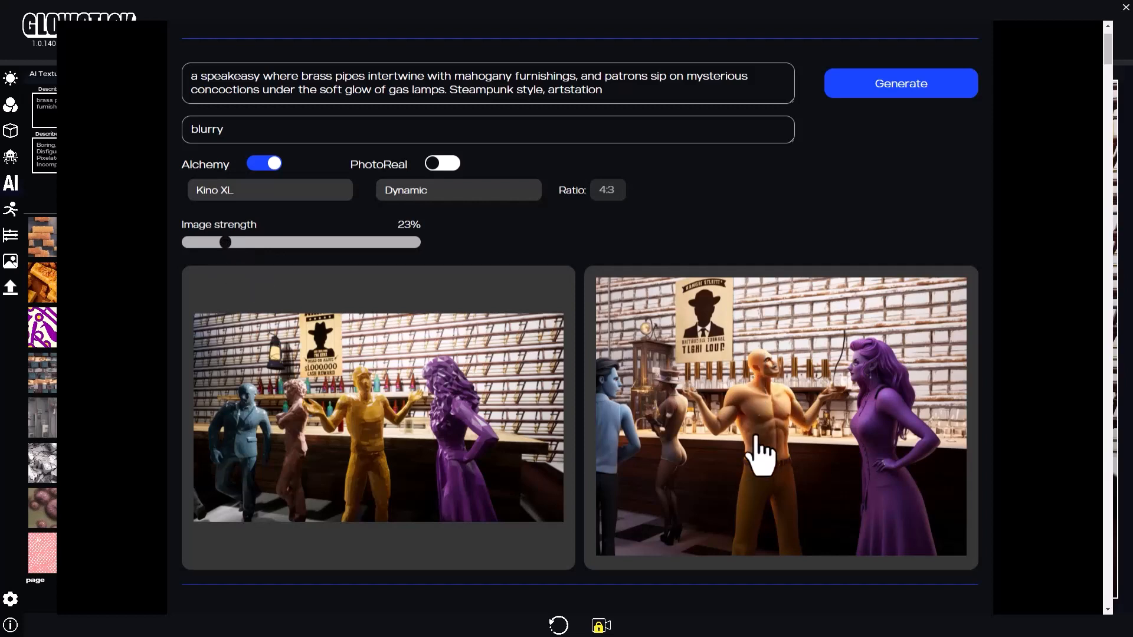
pyautogui.click(901, 91)
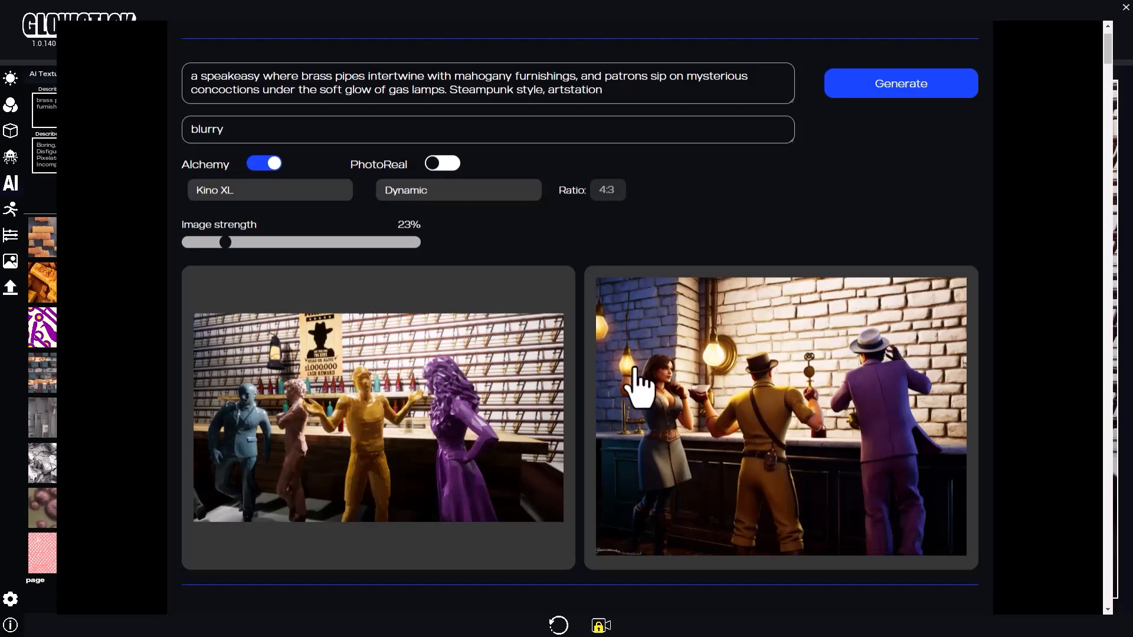
pyautogui.click(638, 420)
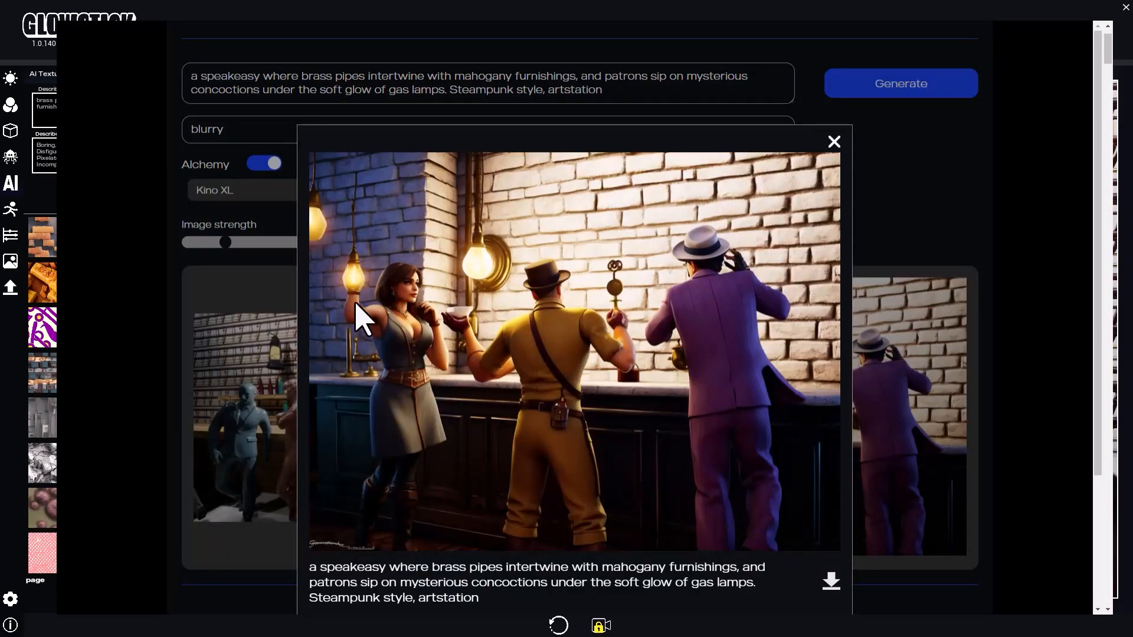
# Close the enlarged image, switch the style to Photography and generate another image of the bar view
pyautogui.click(834, 142)
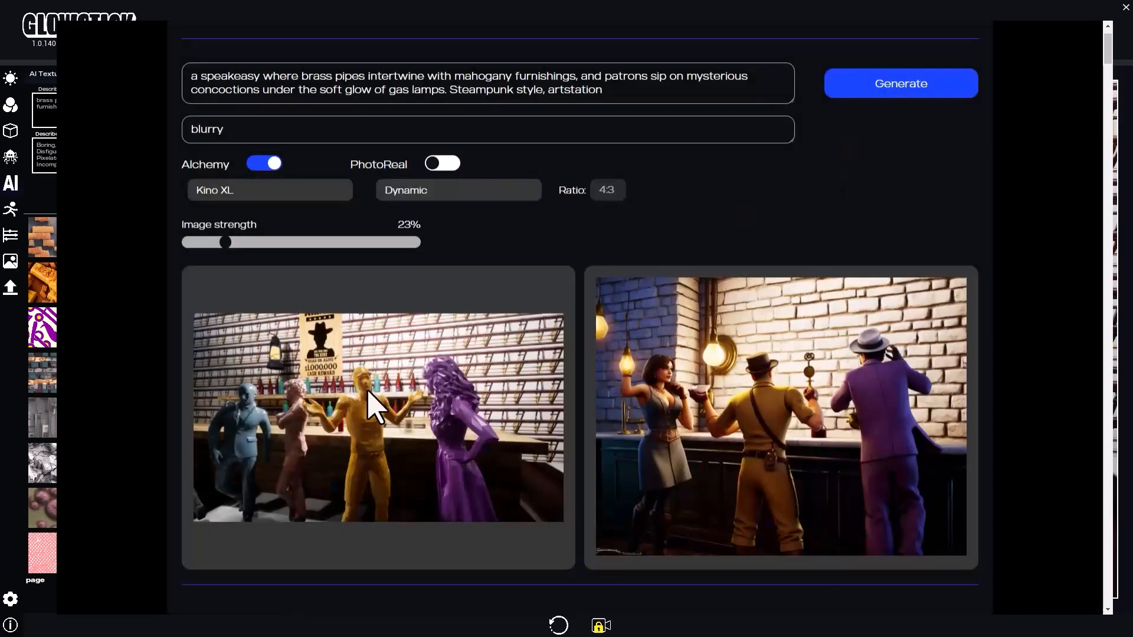
pyautogui.click(419, 192)
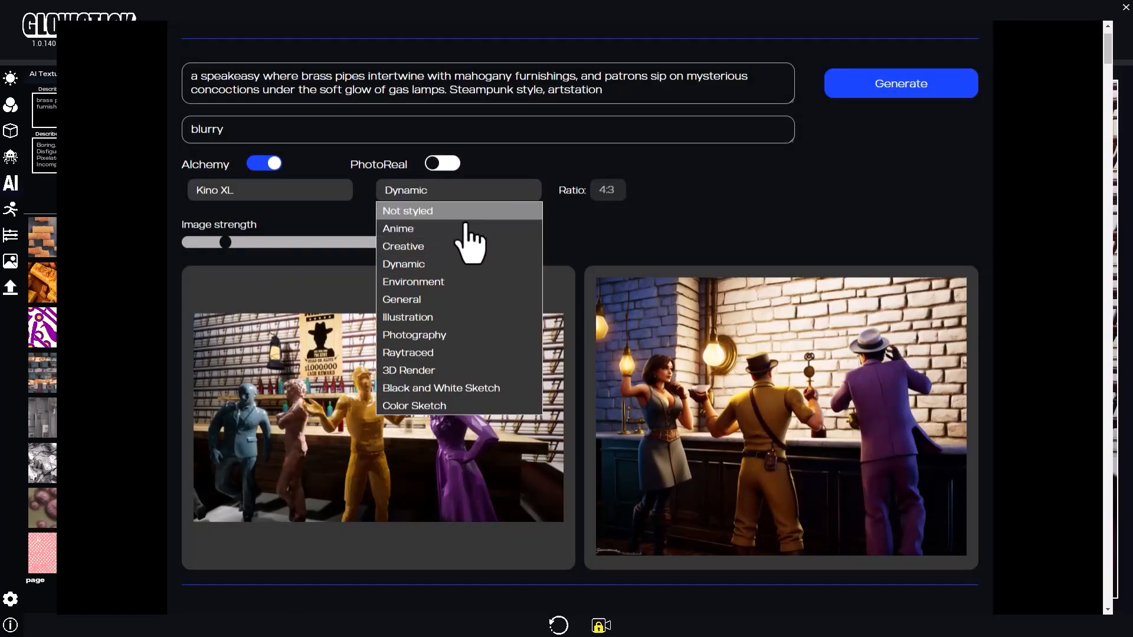
pyautogui.click(460, 334)
pyautogui.click(901, 83)
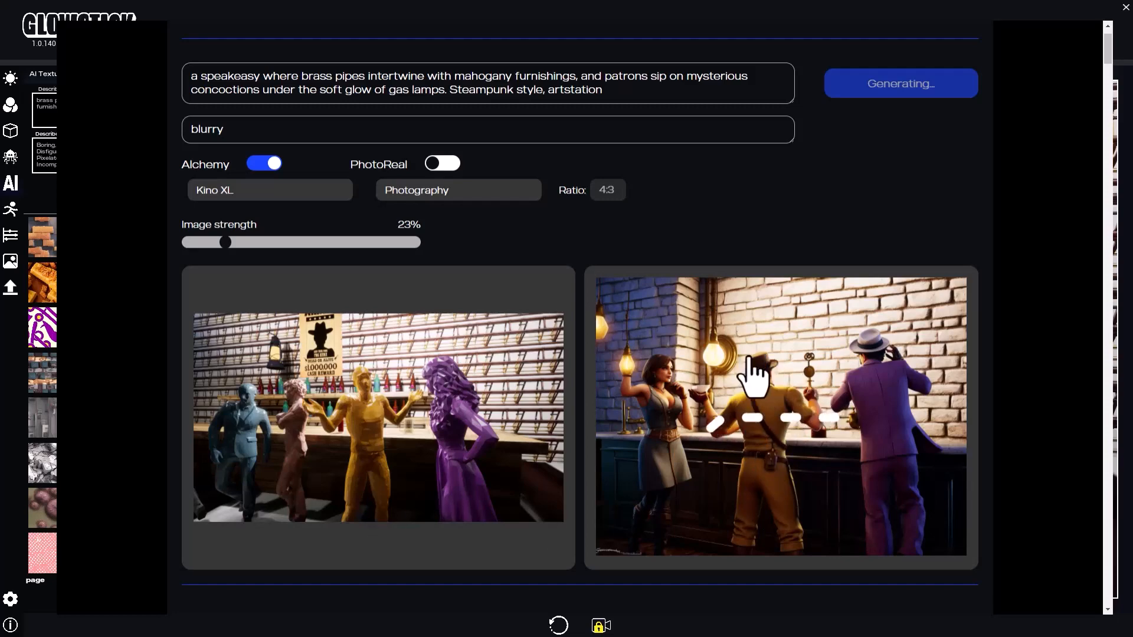
# View the earlier generations of the shirtless man with the purple-dressed woman and the purple-suited man at the bar enlarged
pyautogui.scroll(-4, 714, 518)
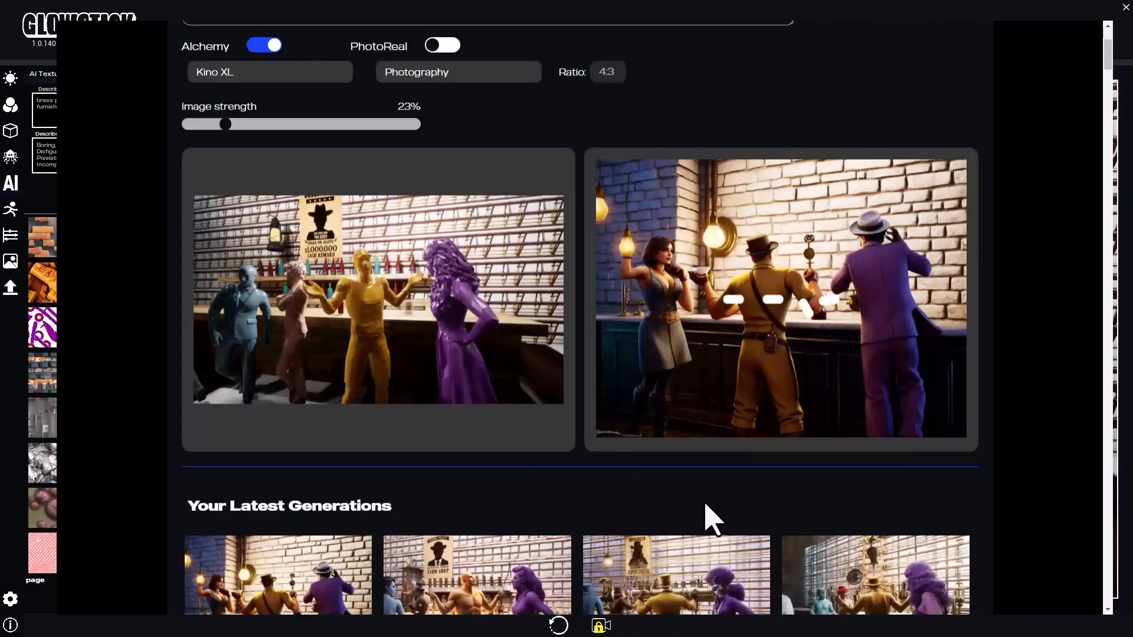
pyautogui.click(511, 501)
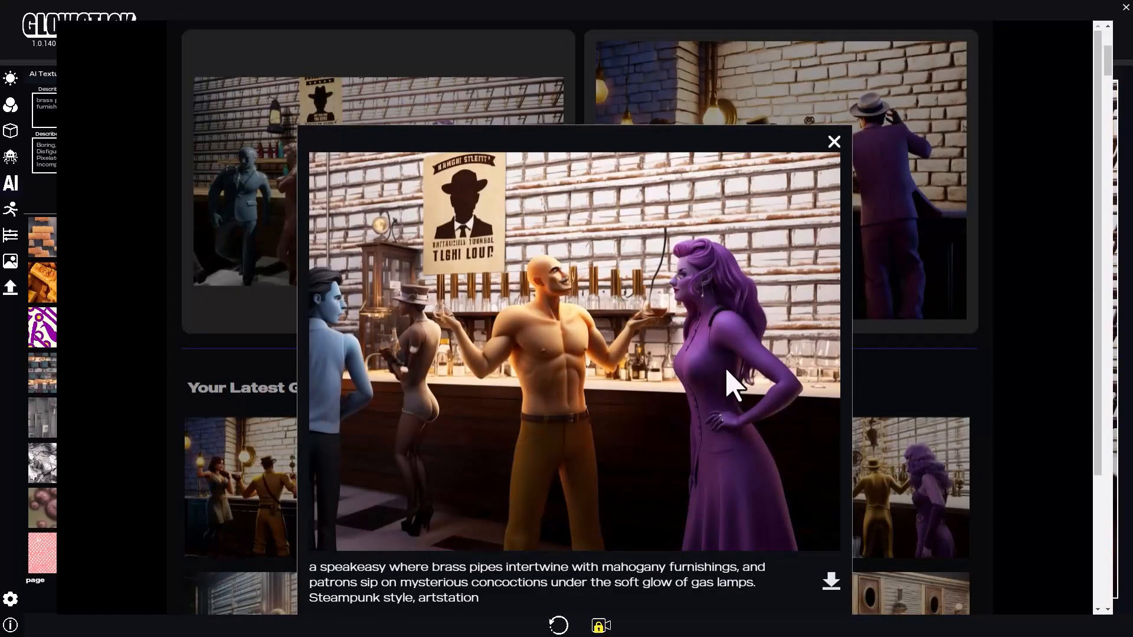
pyautogui.click(834, 141)
pyautogui.click(330, 519)
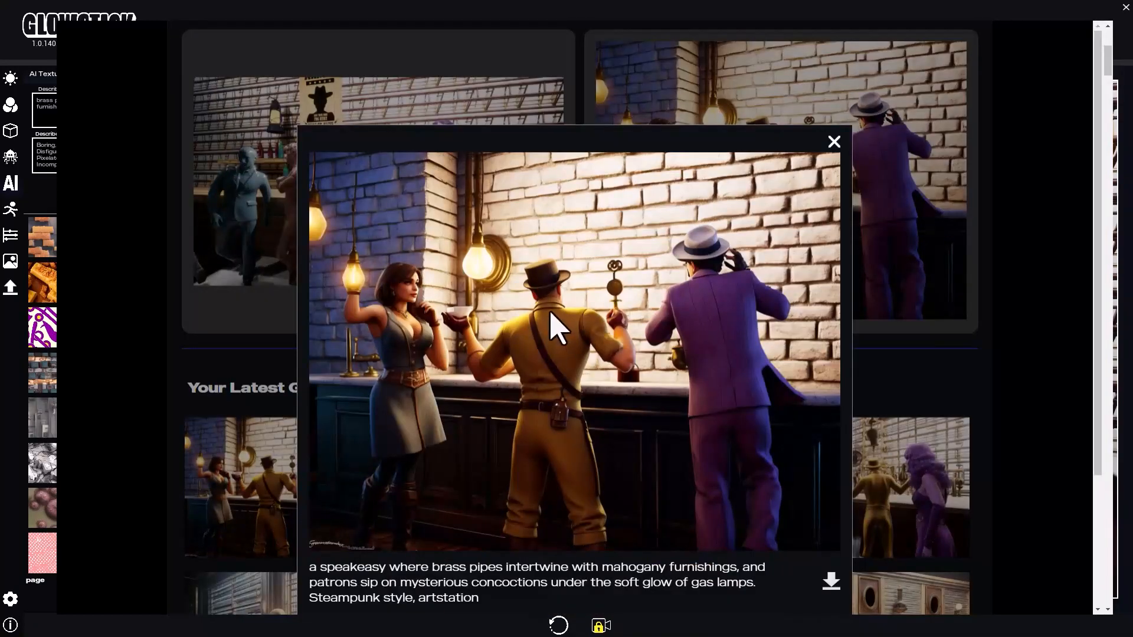
pyautogui.click(834, 141)
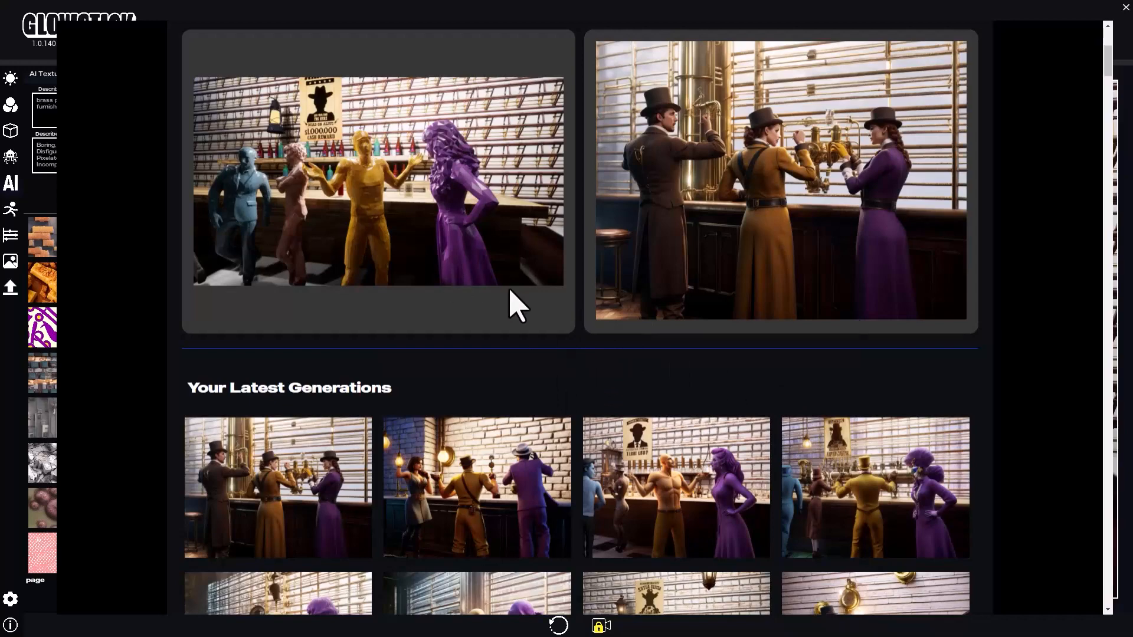
# View the new image of the three top-hatted figures enlarged and check its generation details
pyautogui.scroll(1, 640, 290)
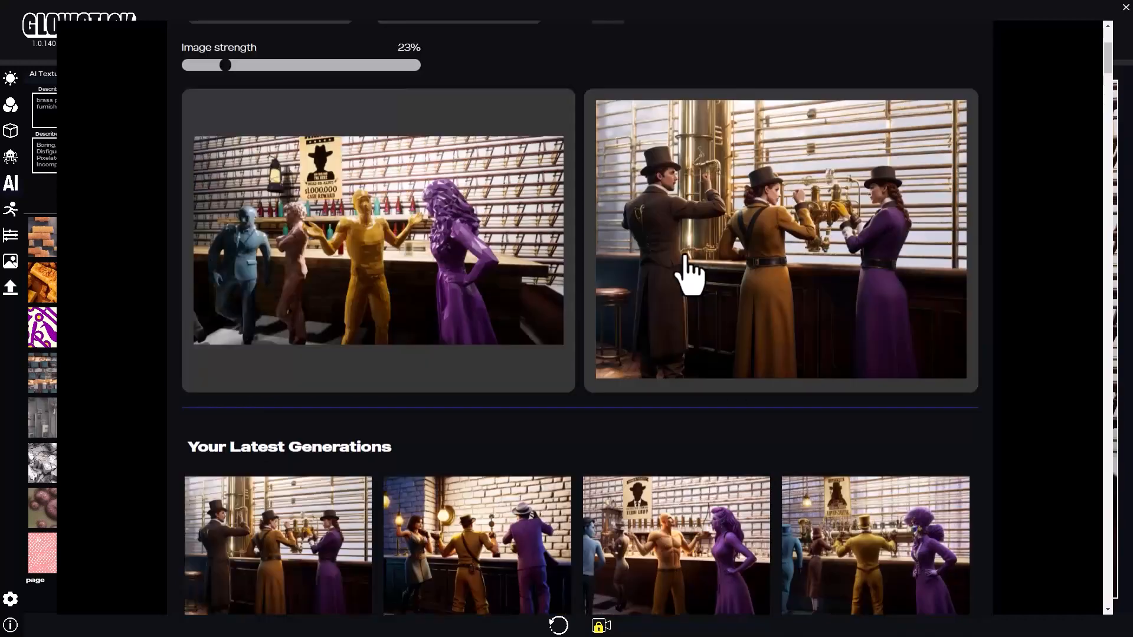
pyautogui.click(854, 295)
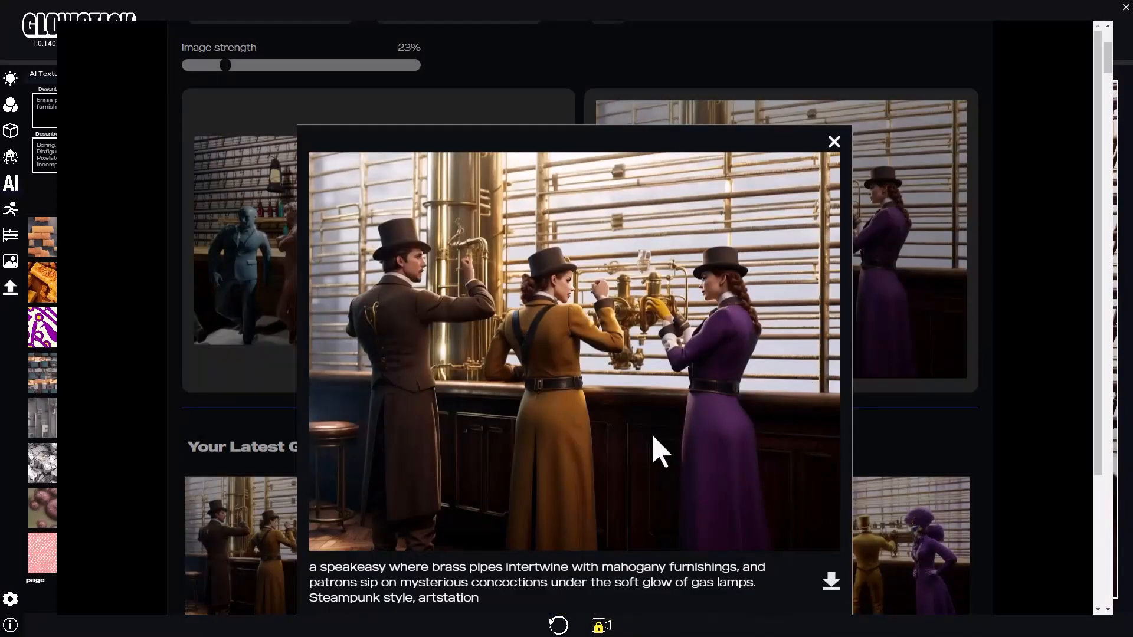
pyautogui.scroll(-1, 655, 452)
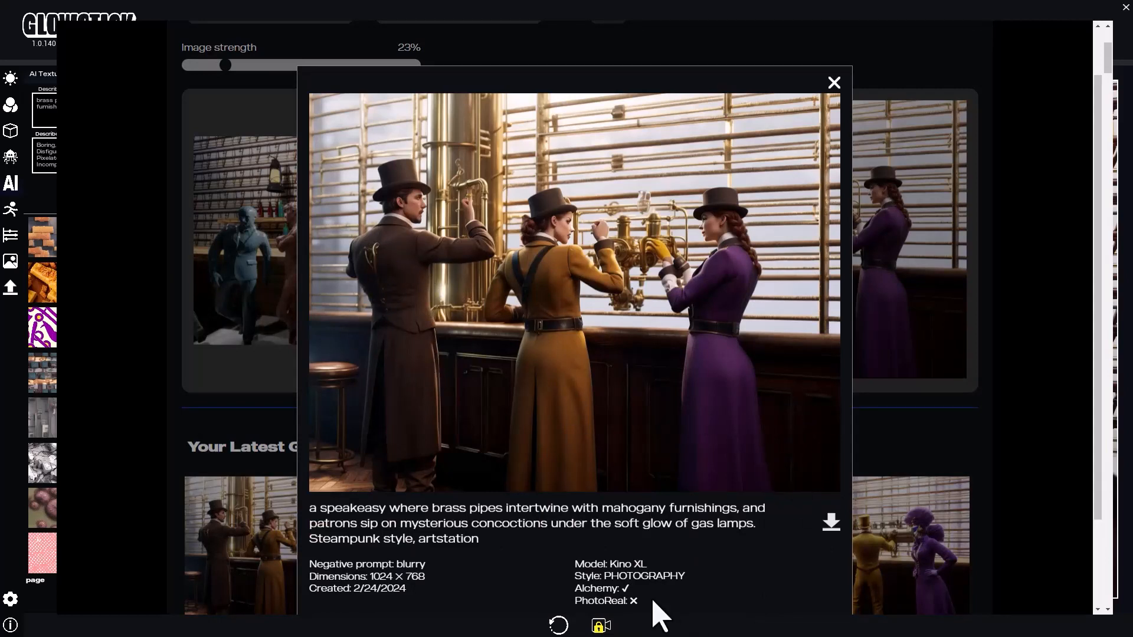
pyautogui.click(833, 83)
# Generate another Kino XL image with the Photography style at 23% strength and view the result enlarged
pyautogui.scroll(4, 551, 366)
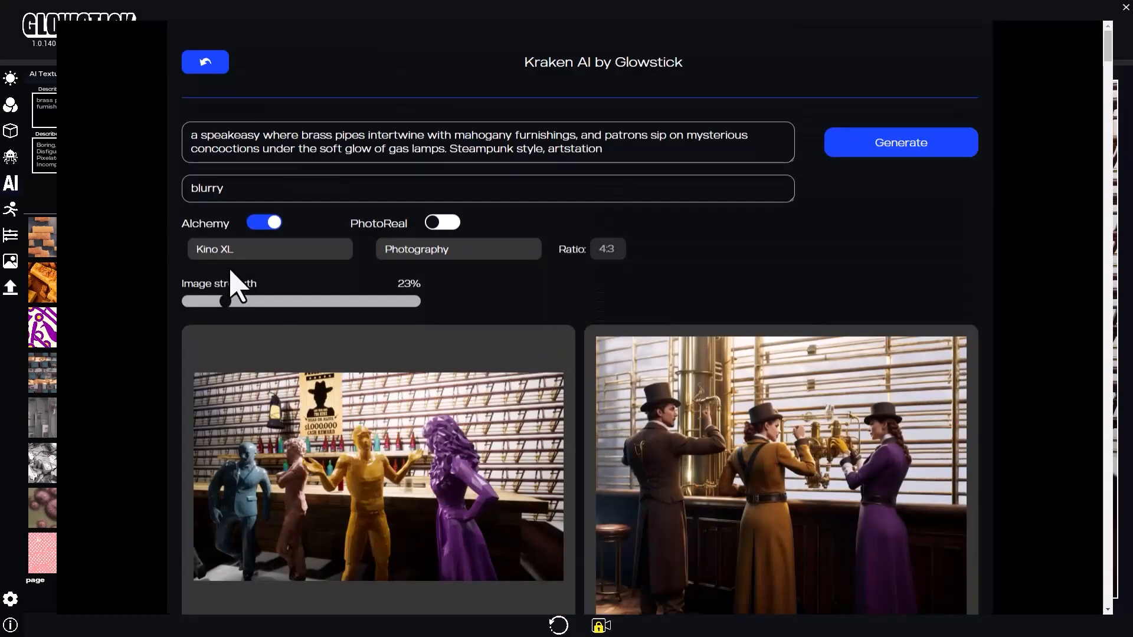
pyautogui.click(913, 149)
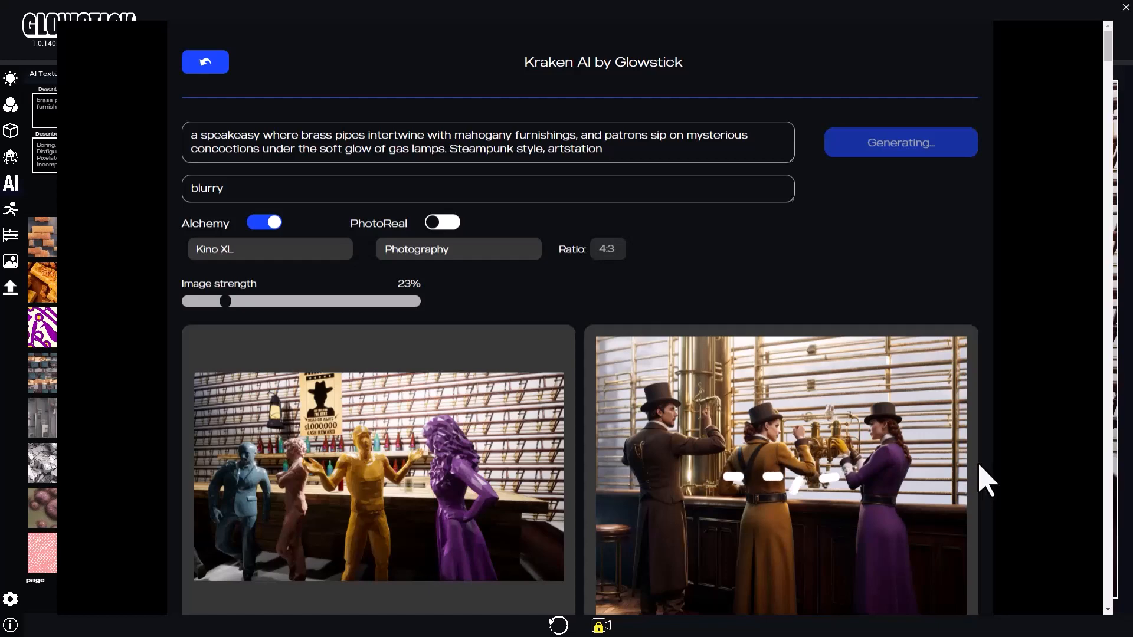
pyautogui.scroll(-2, 997, 440)
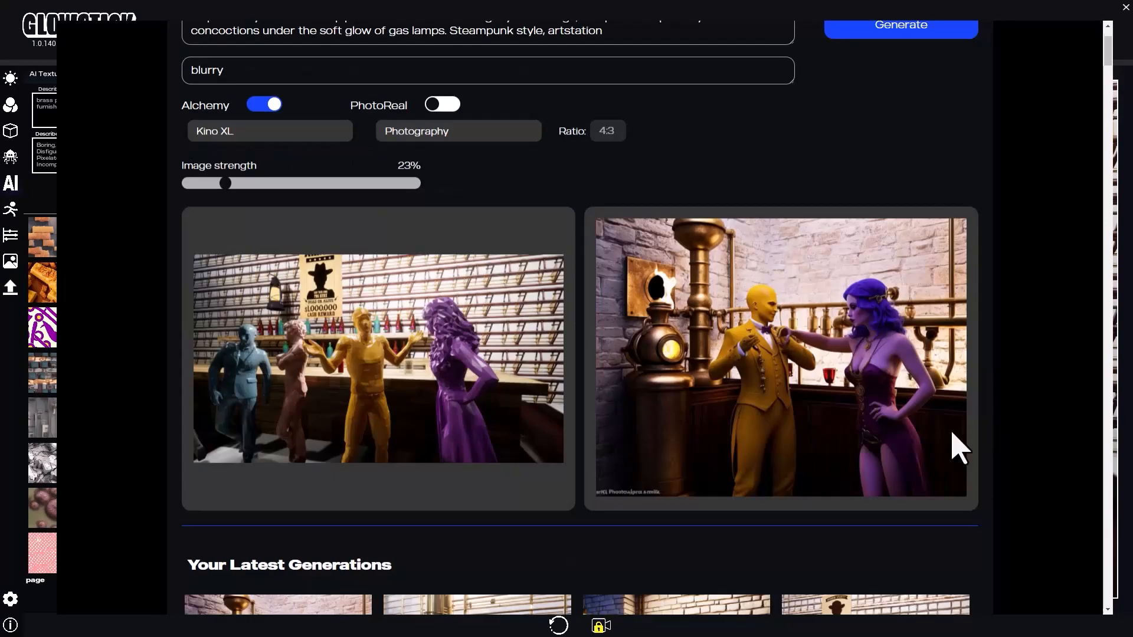
pyautogui.click(766, 351)
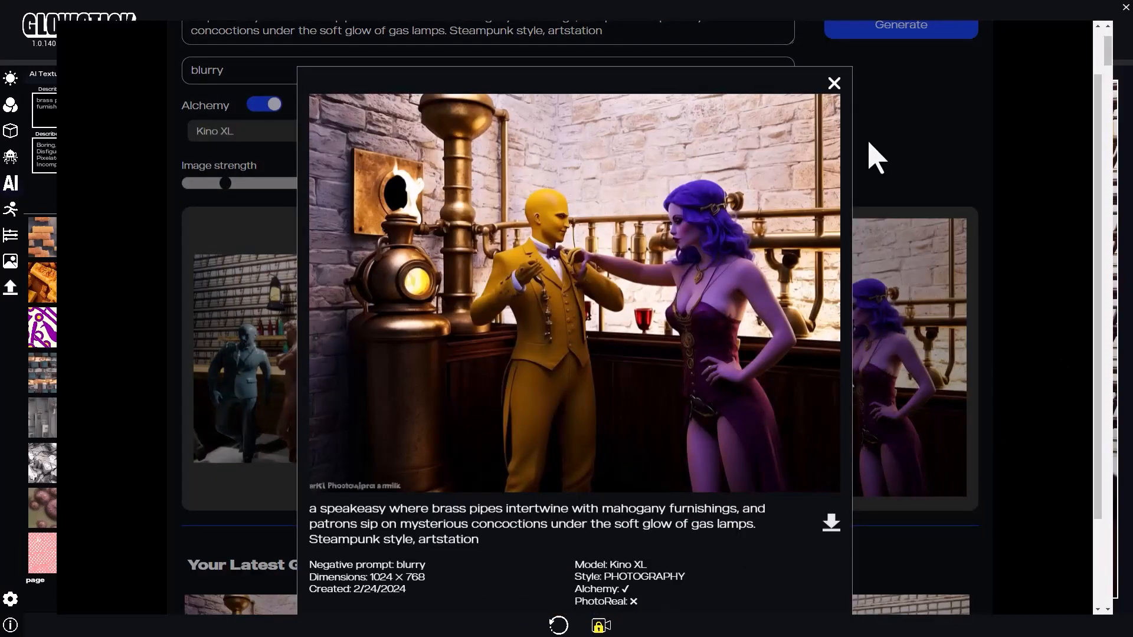
pyautogui.click(833, 83)
pyautogui.scroll(2, 425, 260)
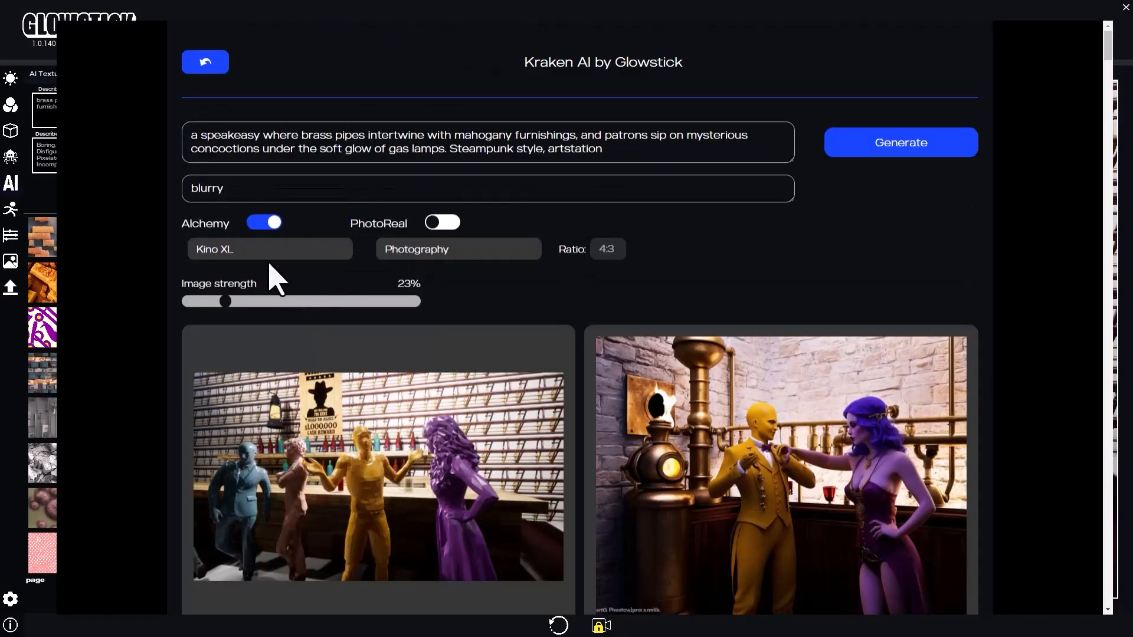
# Switch the model to Vision XL and generate a new image of the same view
pyautogui.click(260, 252)
pyautogui.click(249, 271)
pyautogui.click(904, 144)
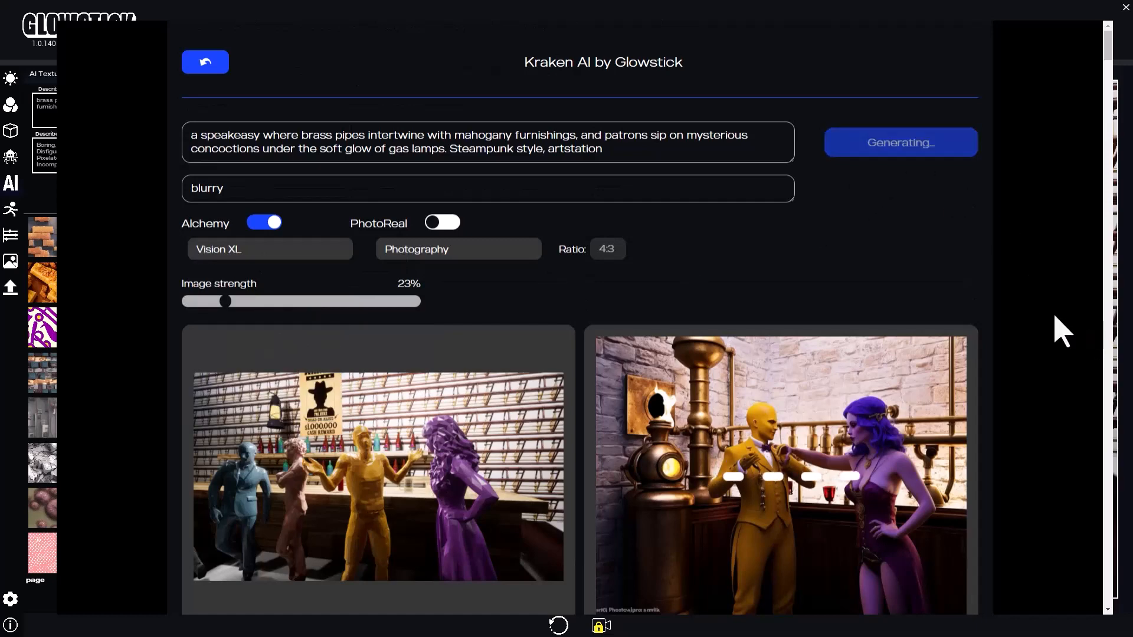
# Raise the image strength to 37% and generate the view again with Vision XL
pyautogui.scroll(-1, 1049, 352)
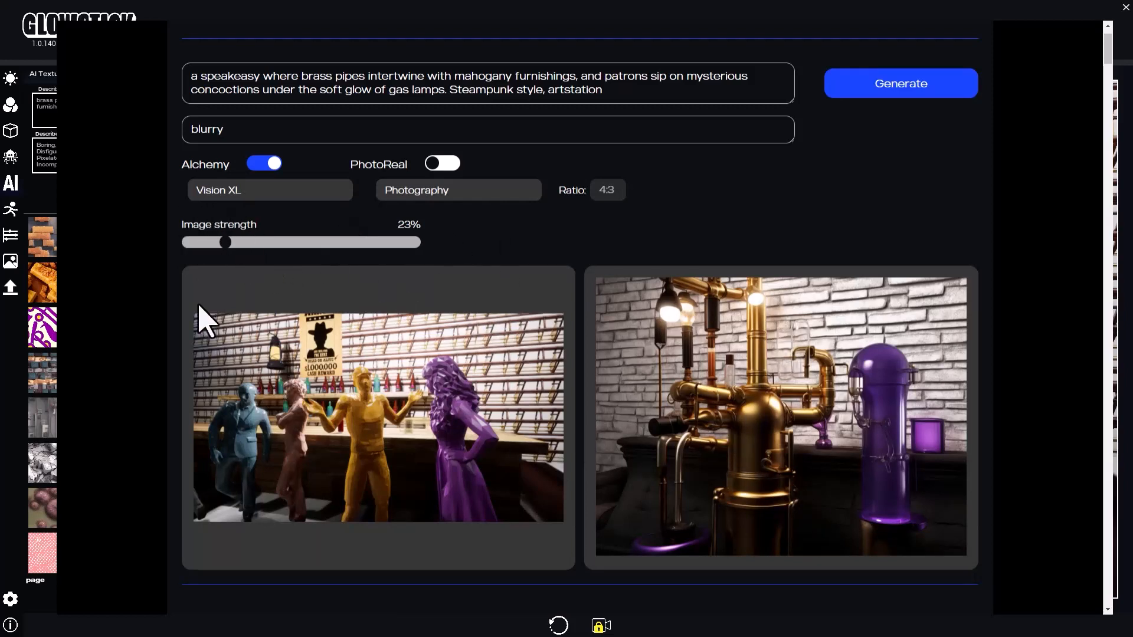
pyautogui.moveTo(226, 244); pyautogui.dragTo(266, 260)
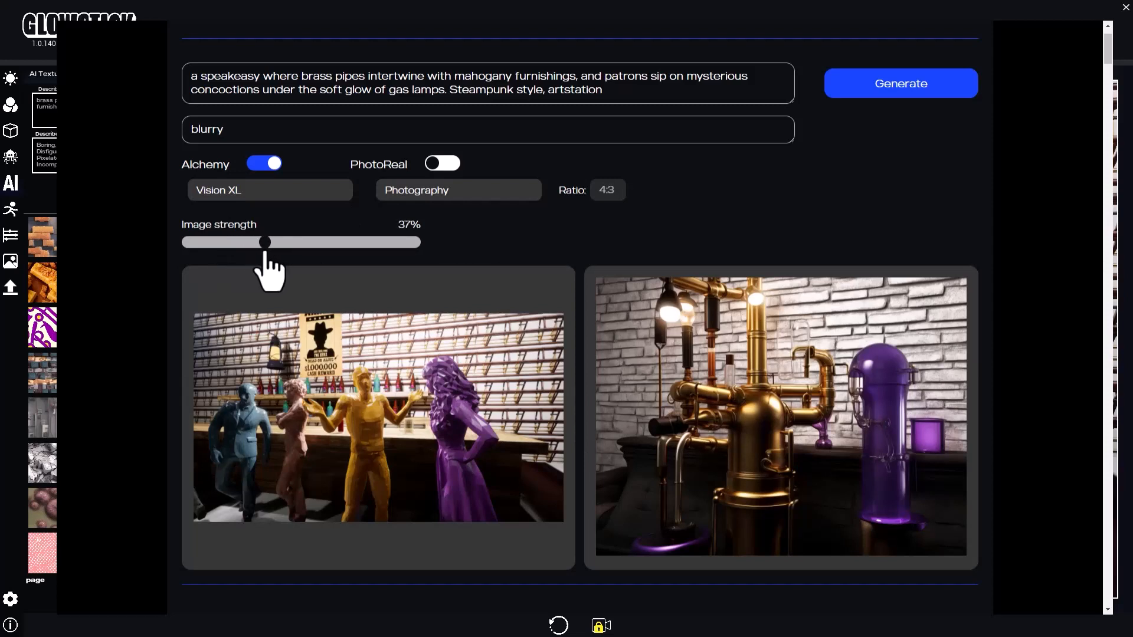
pyautogui.click(918, 106)
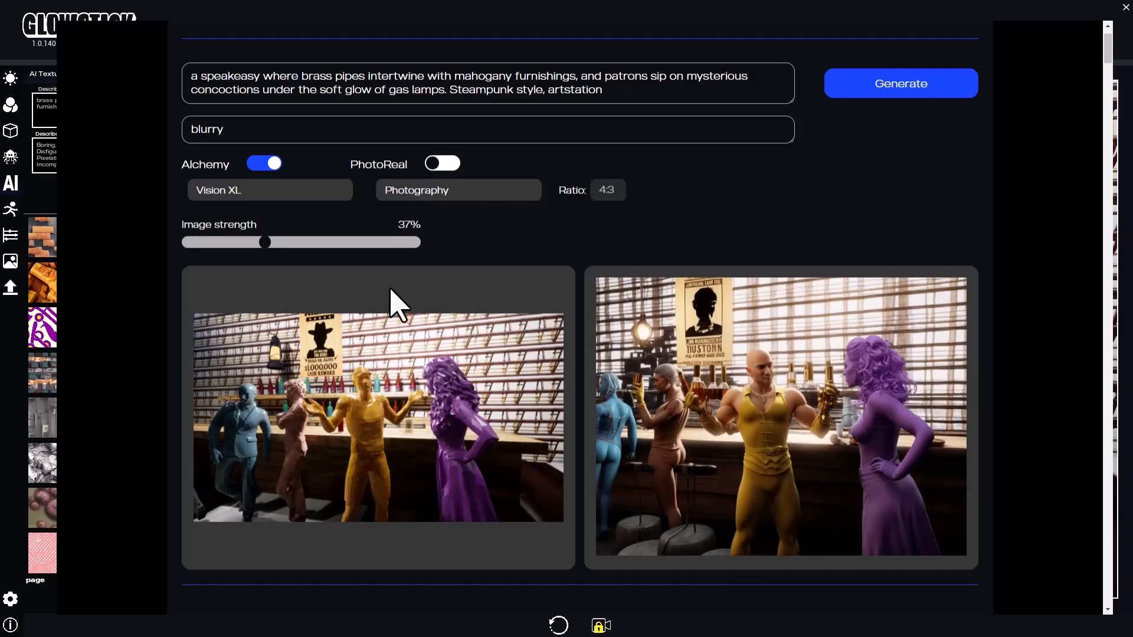
# Change the model to Absolute Reality v1.6 and the style to Dynamic, and generate a new image
pyautogui.click(266, 195)
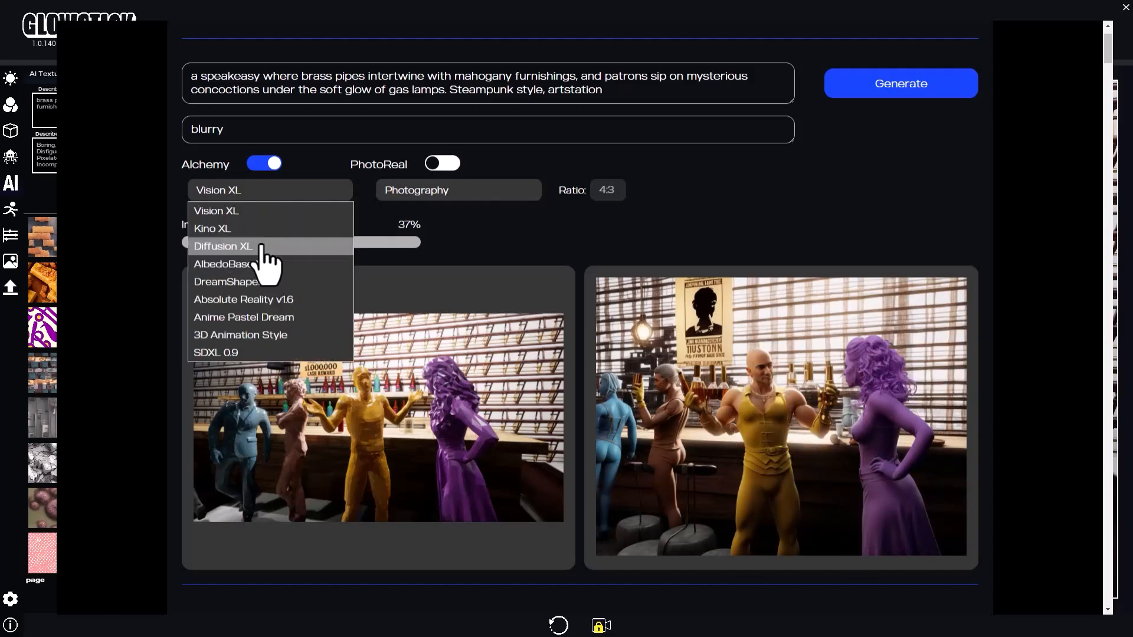
pyautogui.click(261, 246)
pyautogui.click(273, 193)
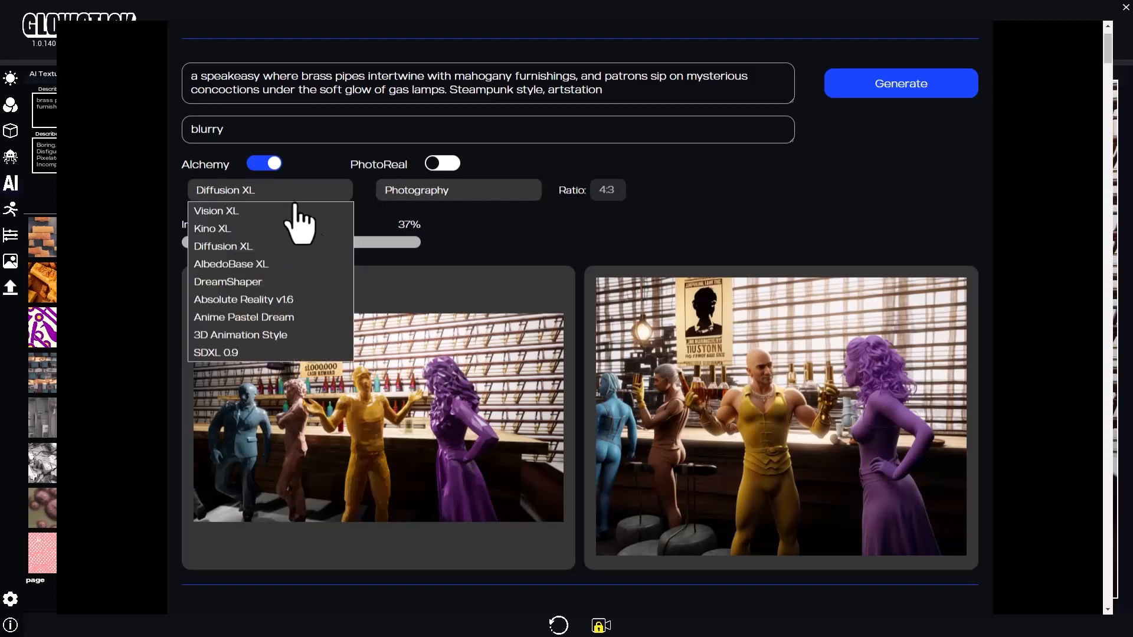
pyautogui.click(284, 299)
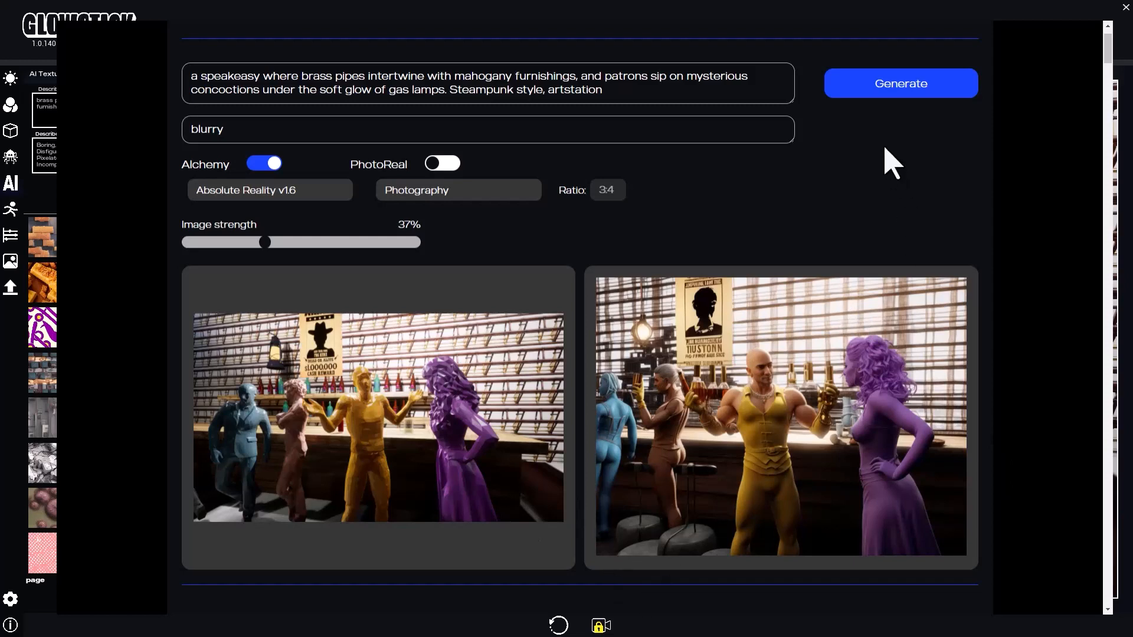
pyautogui.click(475, 195)
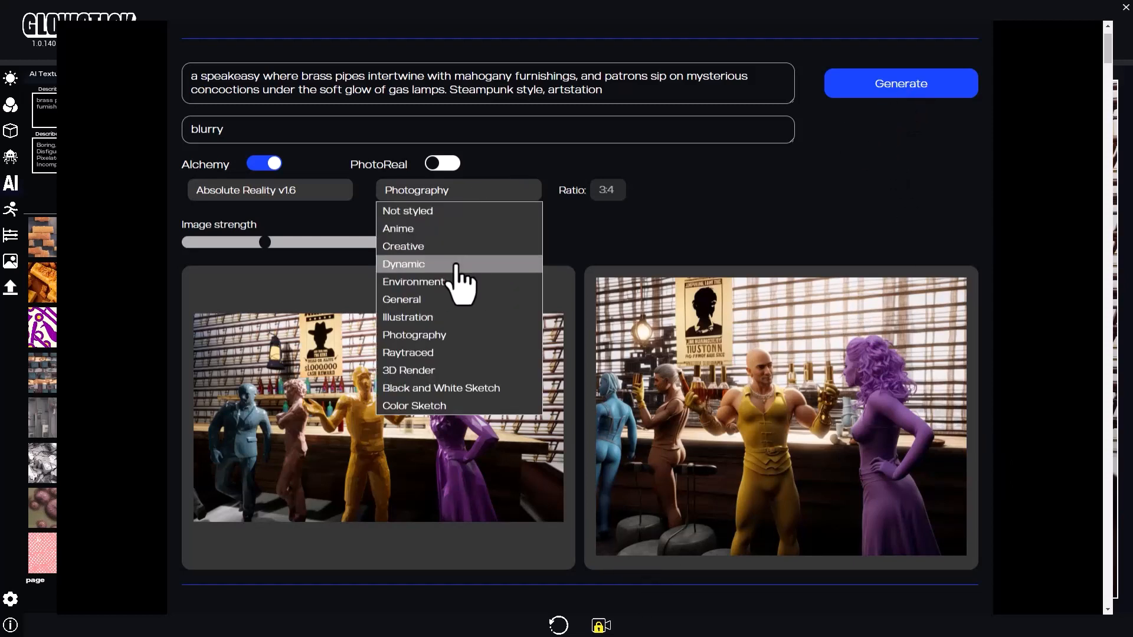
pyautogui.click(459, 265)
pyautogui.click(899, 93)
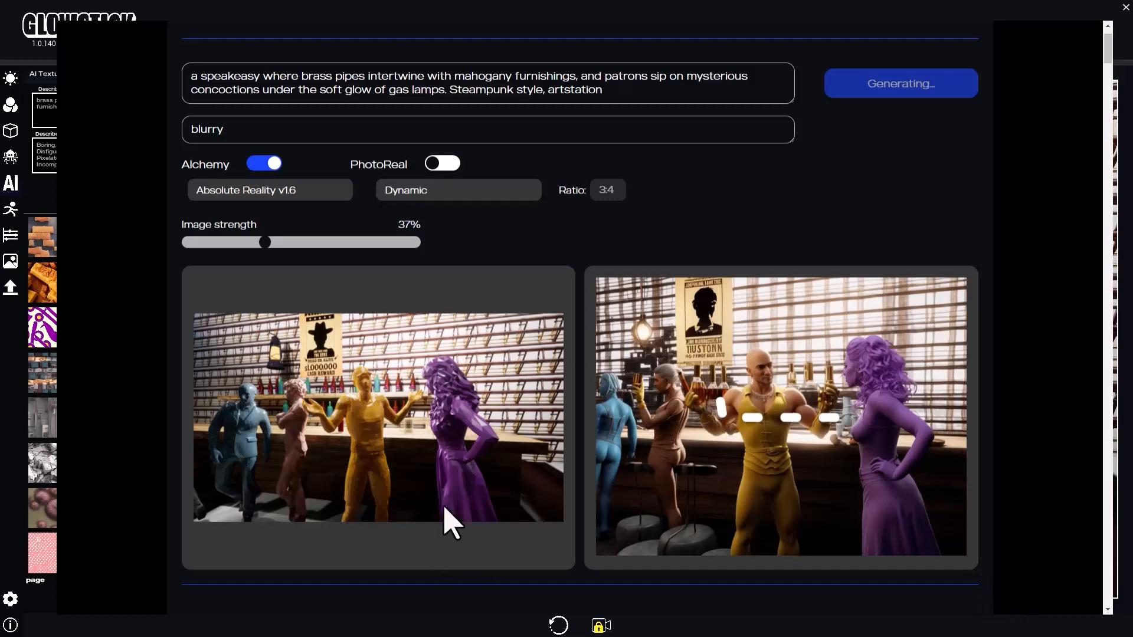
# View the Vision XL bar image enlarged, and inspect the new Absolute Reality image of the gold-suited man at full length
pyautogui.click(671, 493)
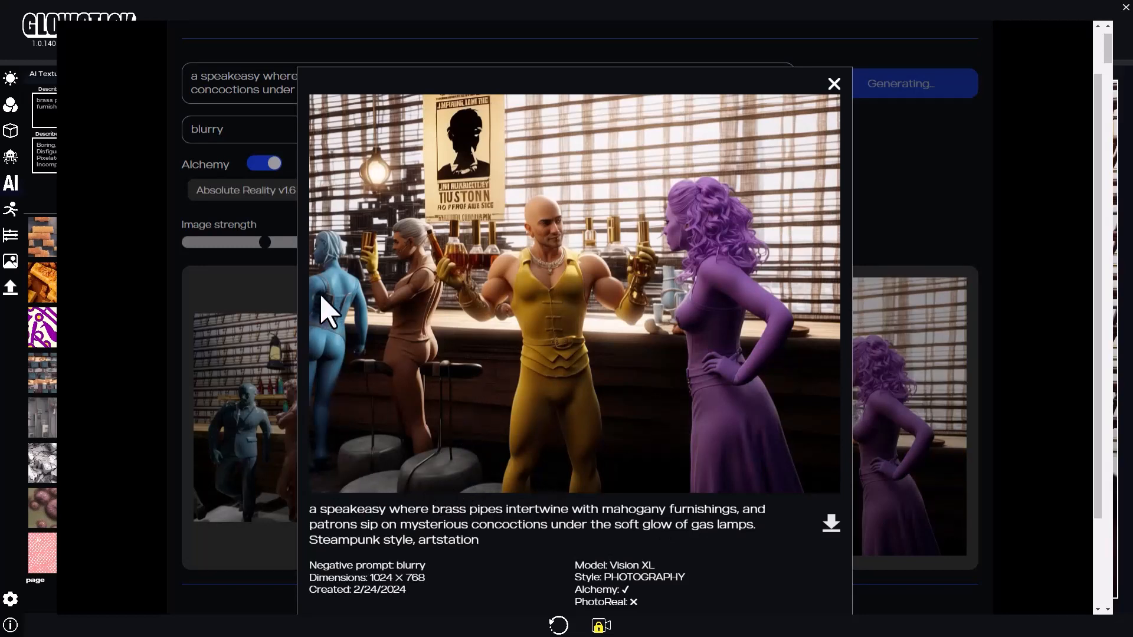
pyautogui.click(834, 84)
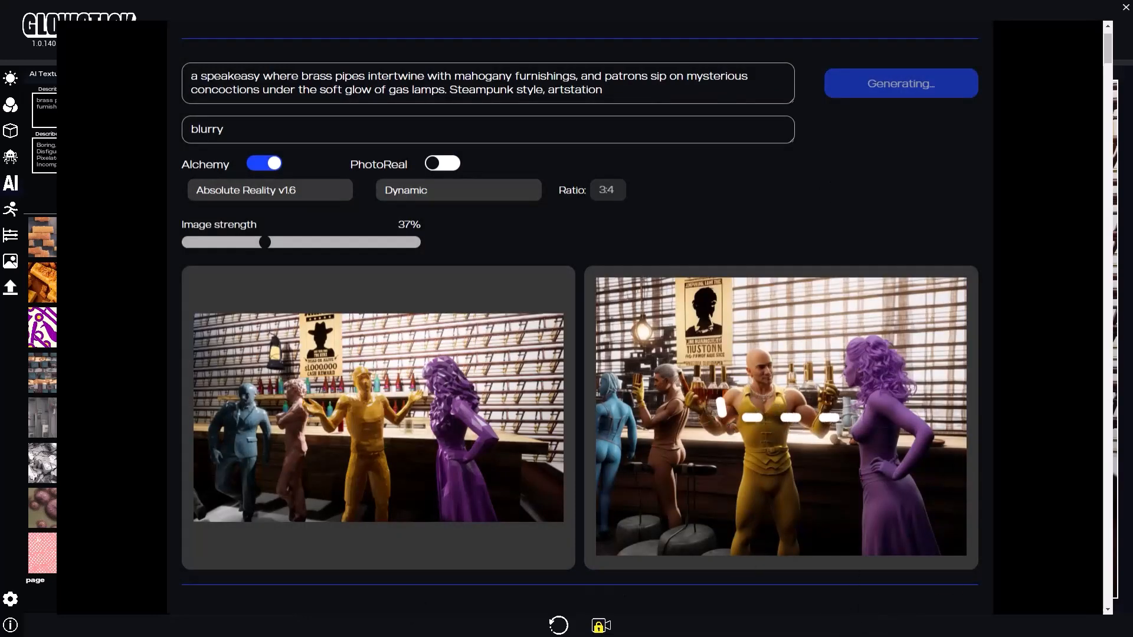
pyautogui.scroll(-3, 743, 505)
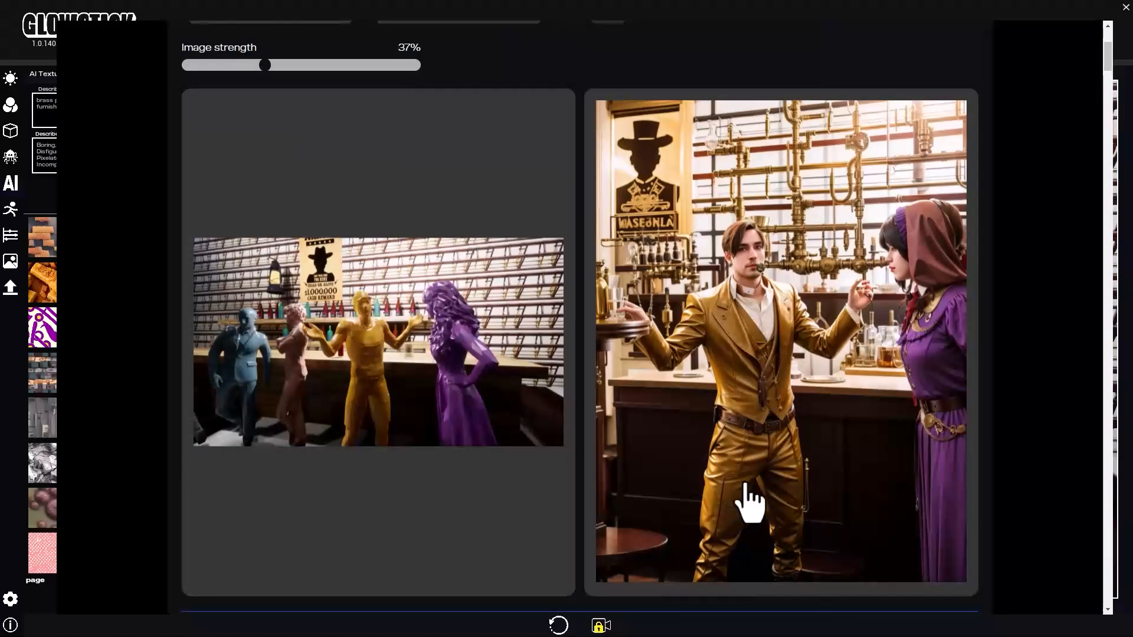
pyautogui.click(801, 335)
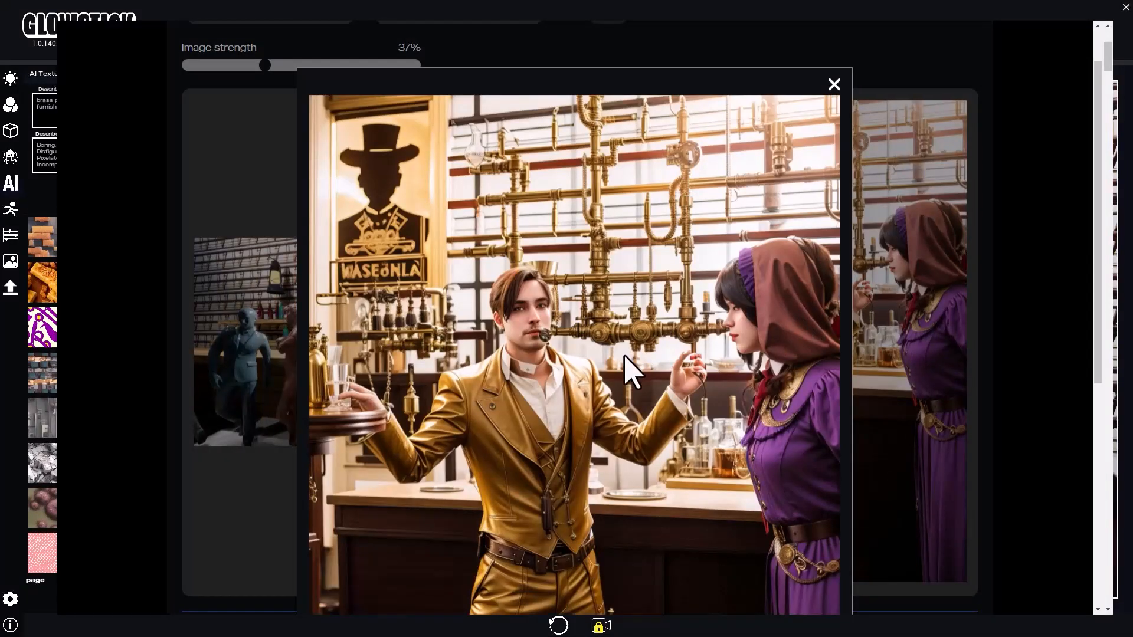
pyautogui.scroll(-1, 625, 363)
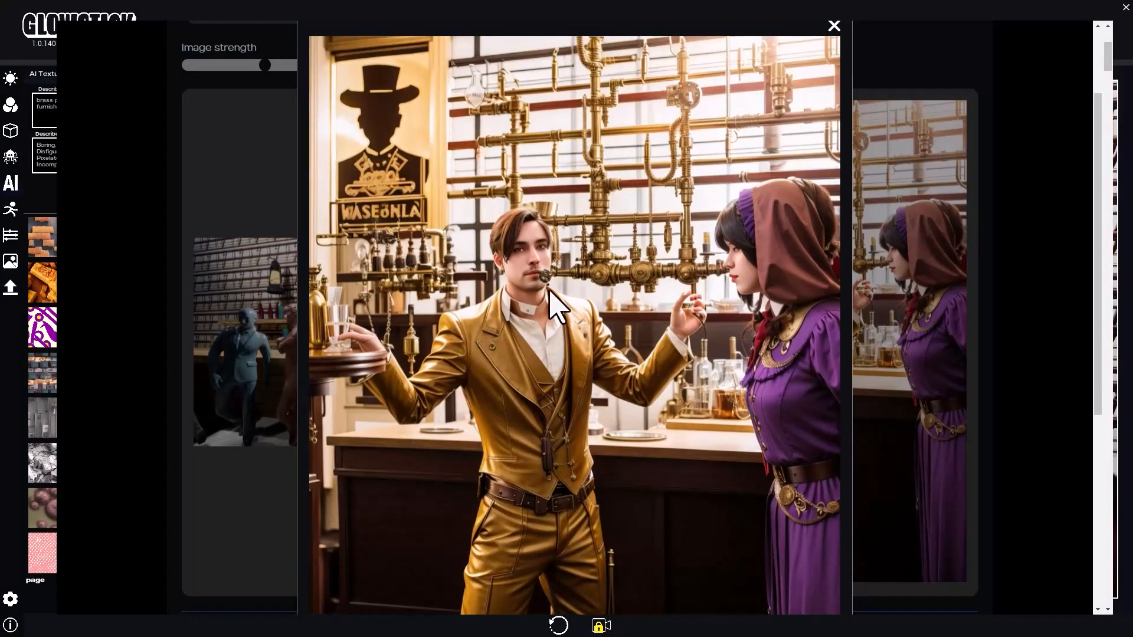
pyautogui.scroll(-2, 545, 316)
pyautogui.scroll(3, 548, 308)
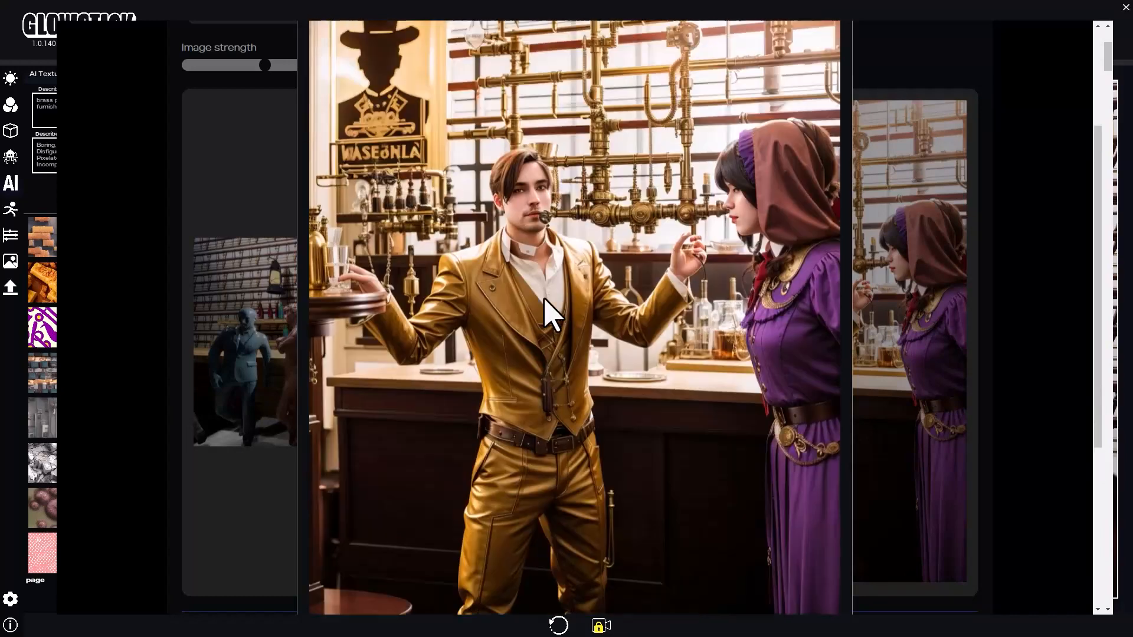
pyautogui.click(834, 85)
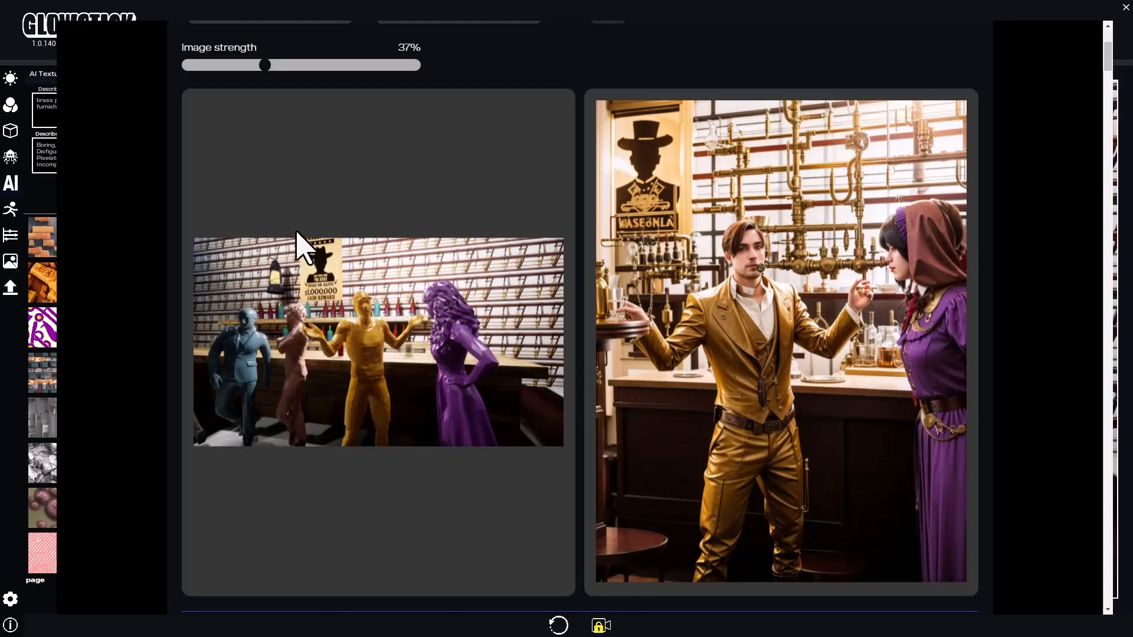
# Generate another image with Absolute Reality v1.6 and the Dynamic style, and enlarge the gold-suited man's image meanwhile
pyautogui.scroll(1, 791, 265)
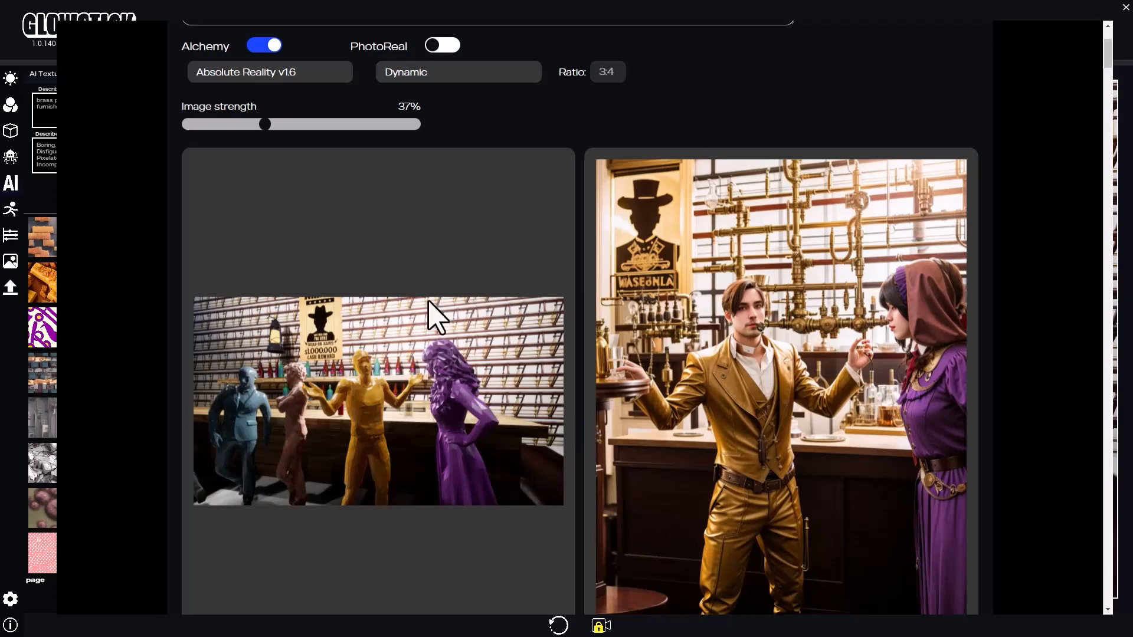
pyautogui.scroll(3, 435, 316)
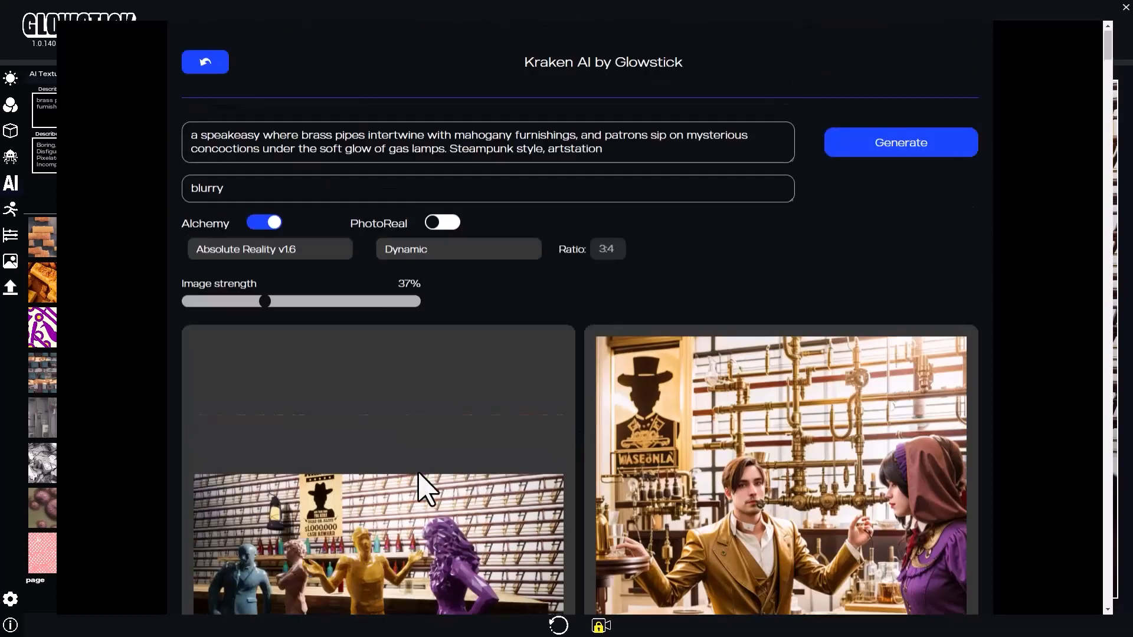
pyautogui.click(919, 153)
pyautogui.scroll(-2, 882, 442)
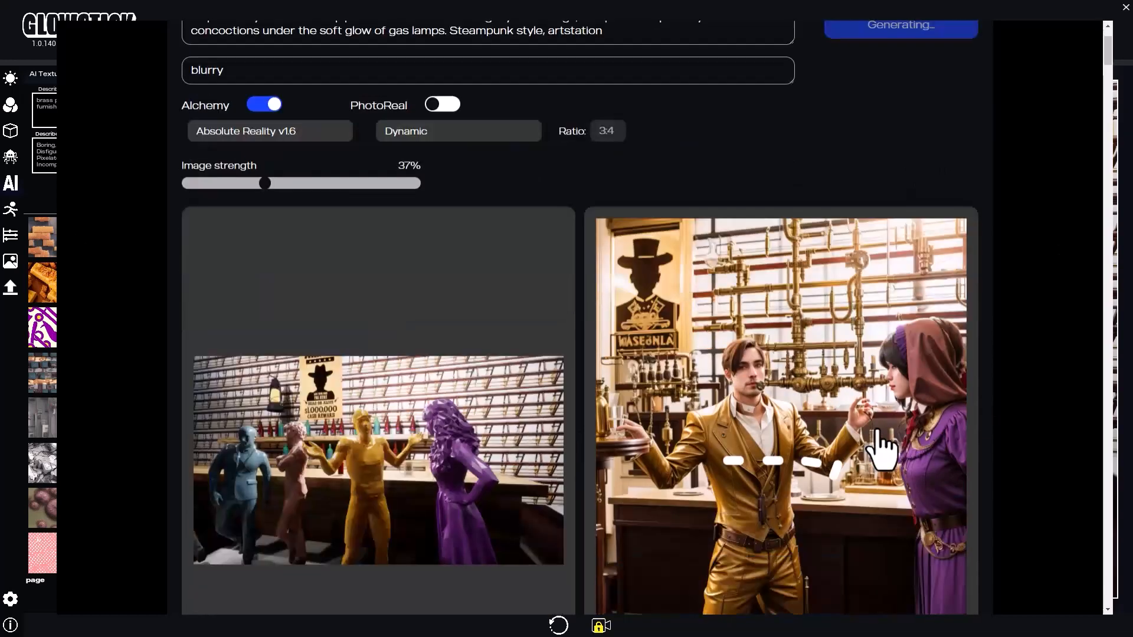
pyautogui.scroll(-2, 867, 443)
pyautogui.click(843, 440)
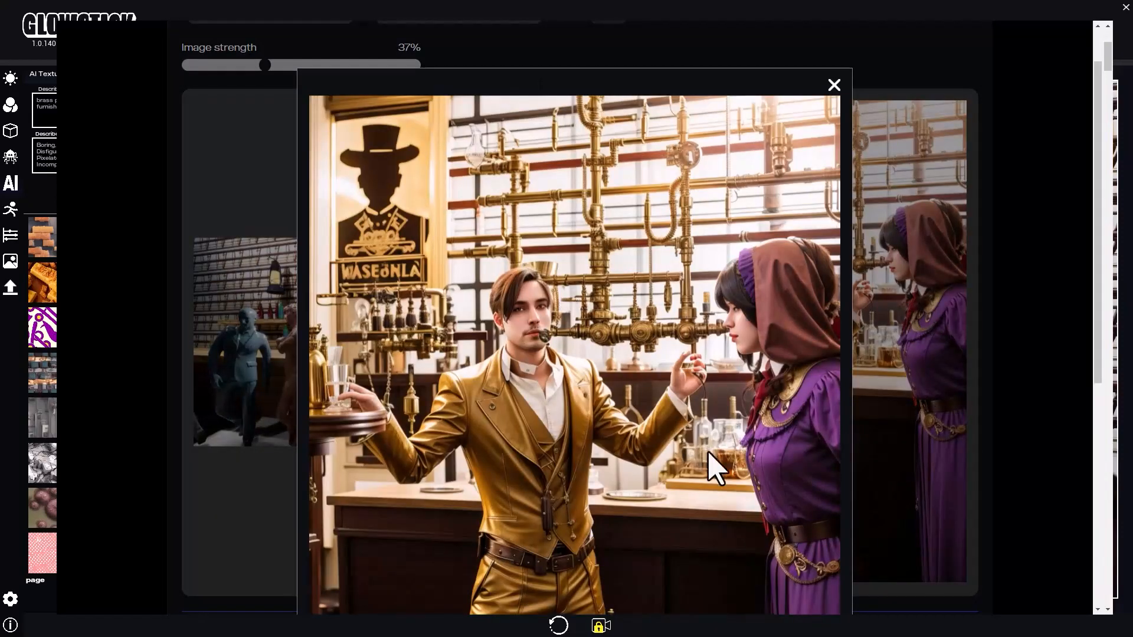
# Inspect the enlarged image of the gold-suited man at full length along with its generation details, and close it
pyautogui.scroll(-2, 714, 469)
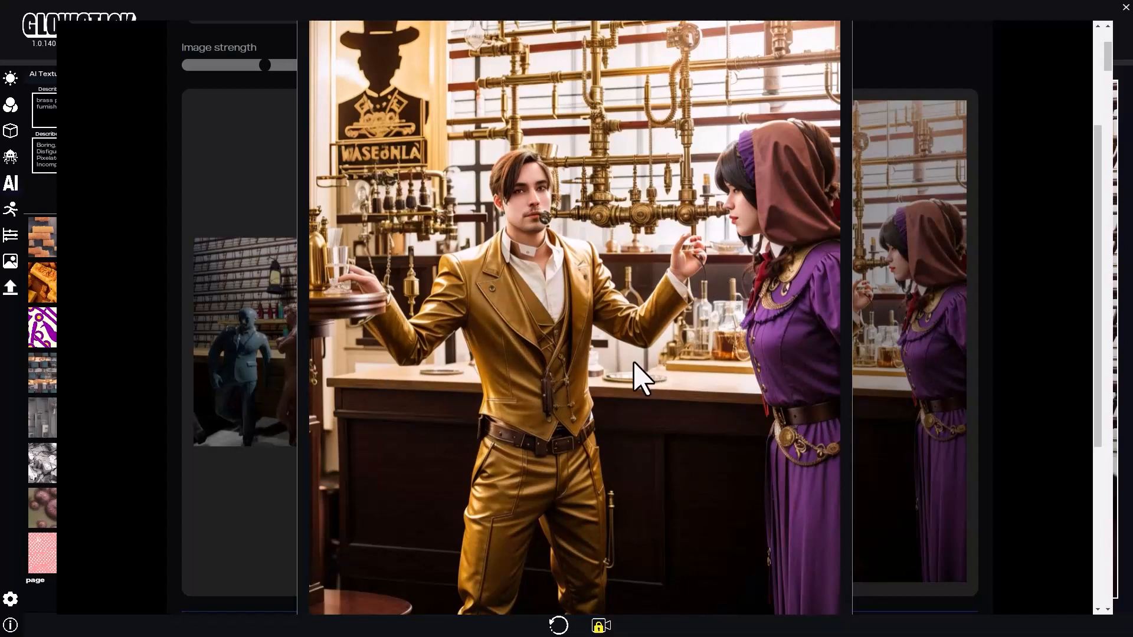
pyautogui.scroll(-3, 596, 479)
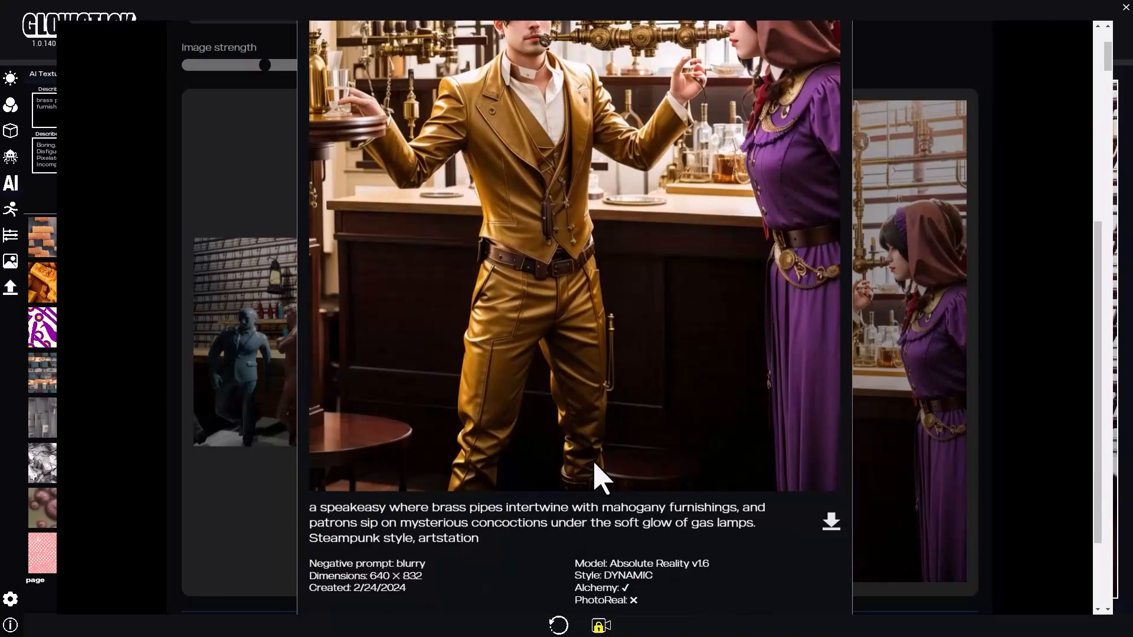
pyautogui.scroll(5, 596, 466)
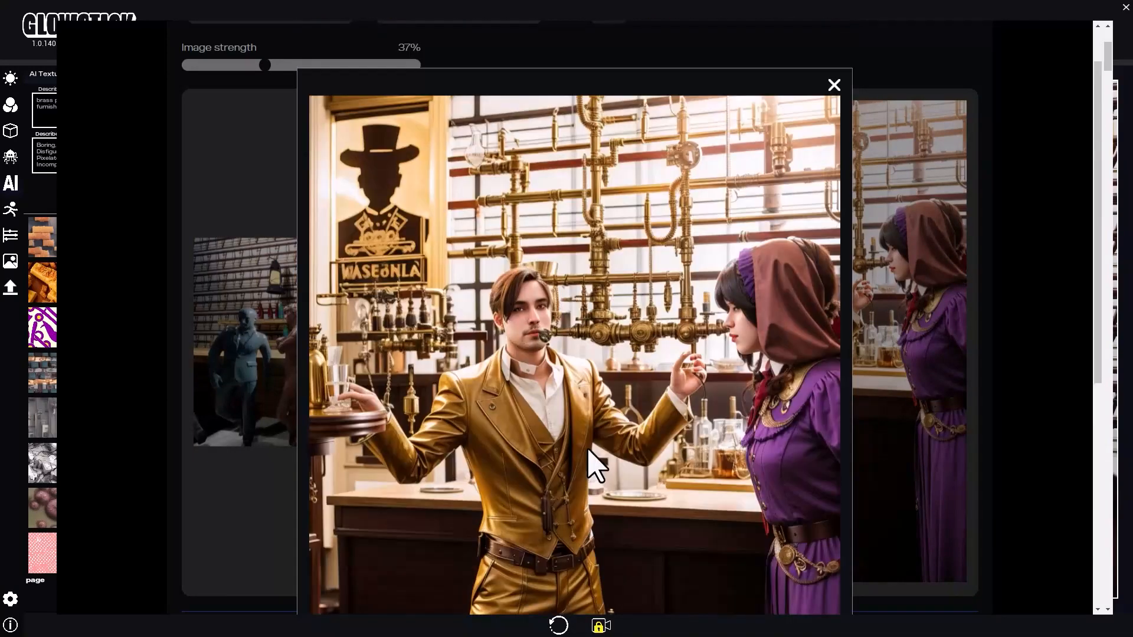
pyautogui.click(833, 86)
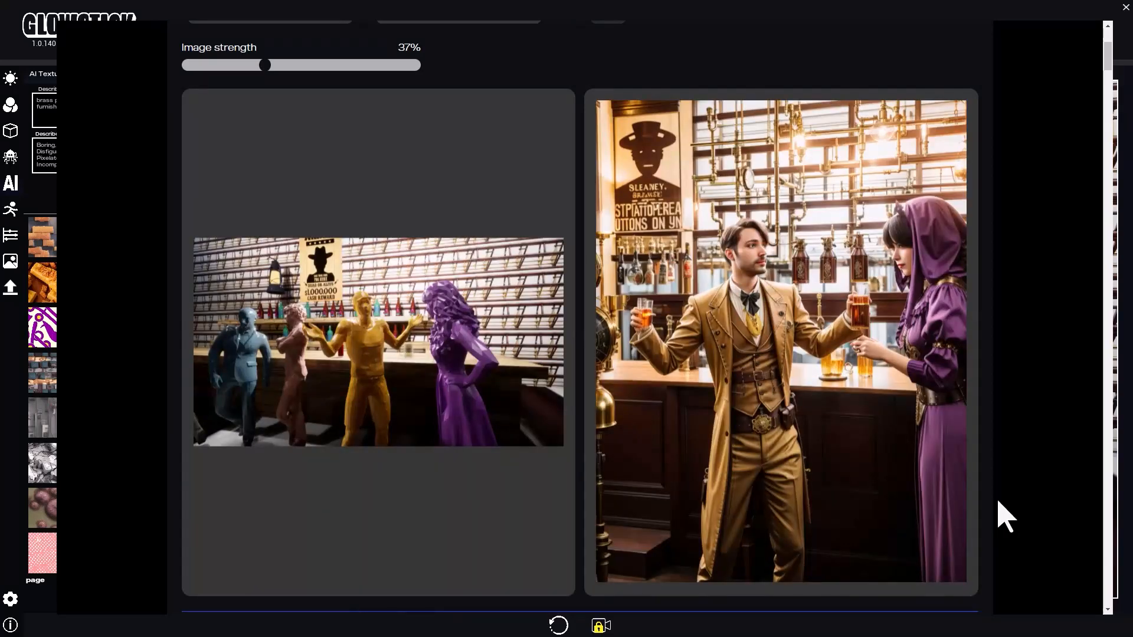
# Enlarge the newest image of the tan-coated man holding two drinks, examine it at full length, and close it
pyautogui.click(767, 294)
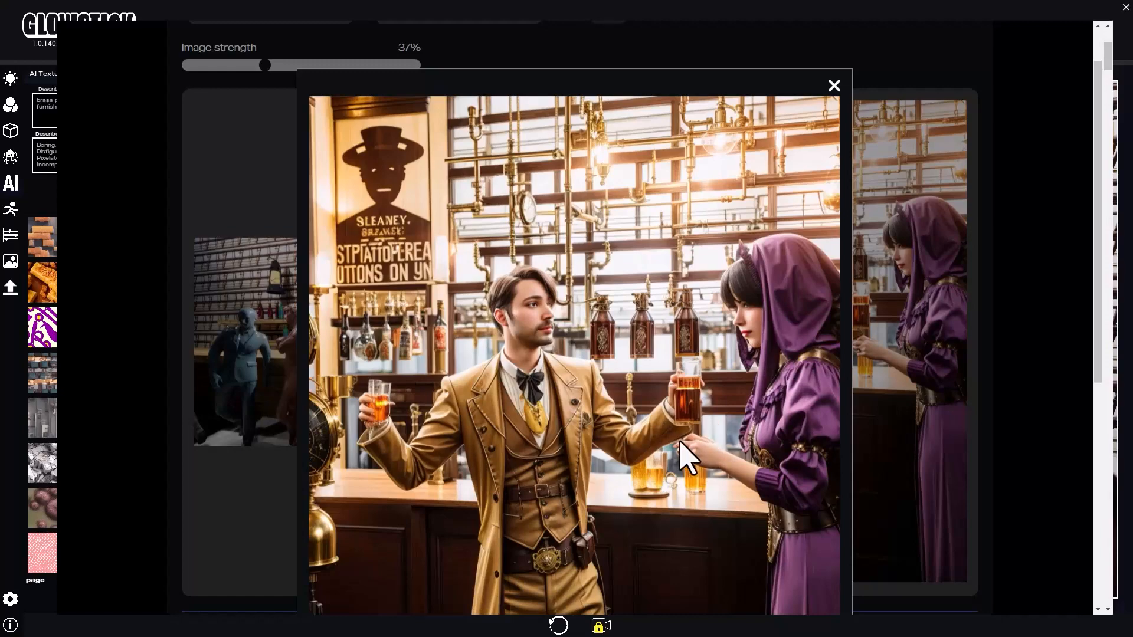
pyautogui.scroll(-4, 679, 454)
pyautogui.scroll(3, 505, 251)
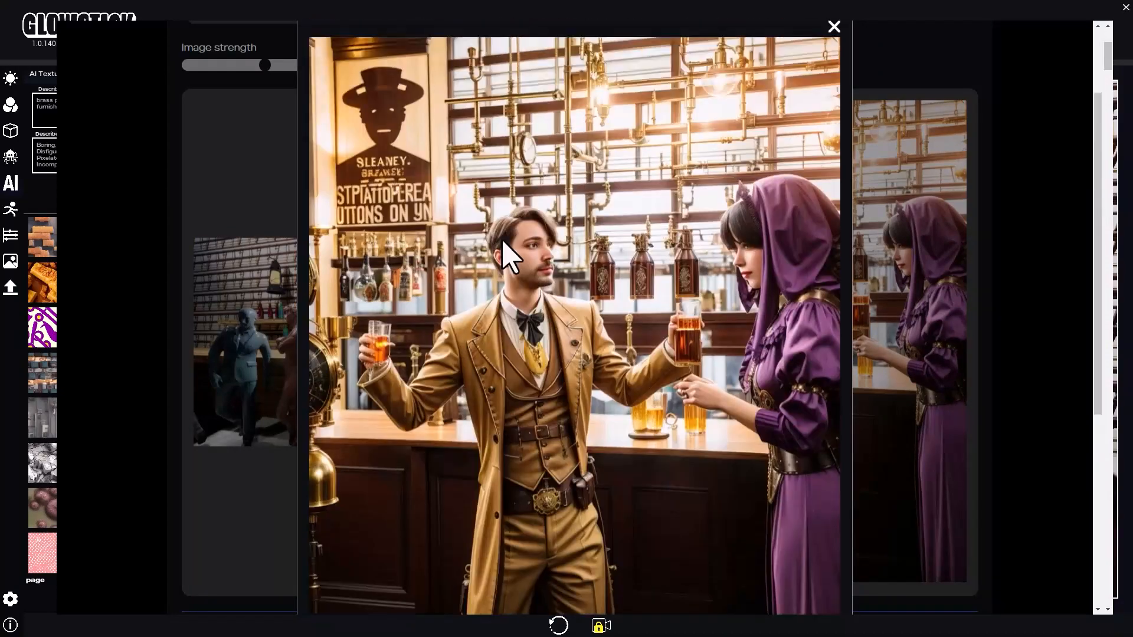
pyautogui.scroll(-1, 562, 260)
pyautogui.scroll(2, 737, 142)
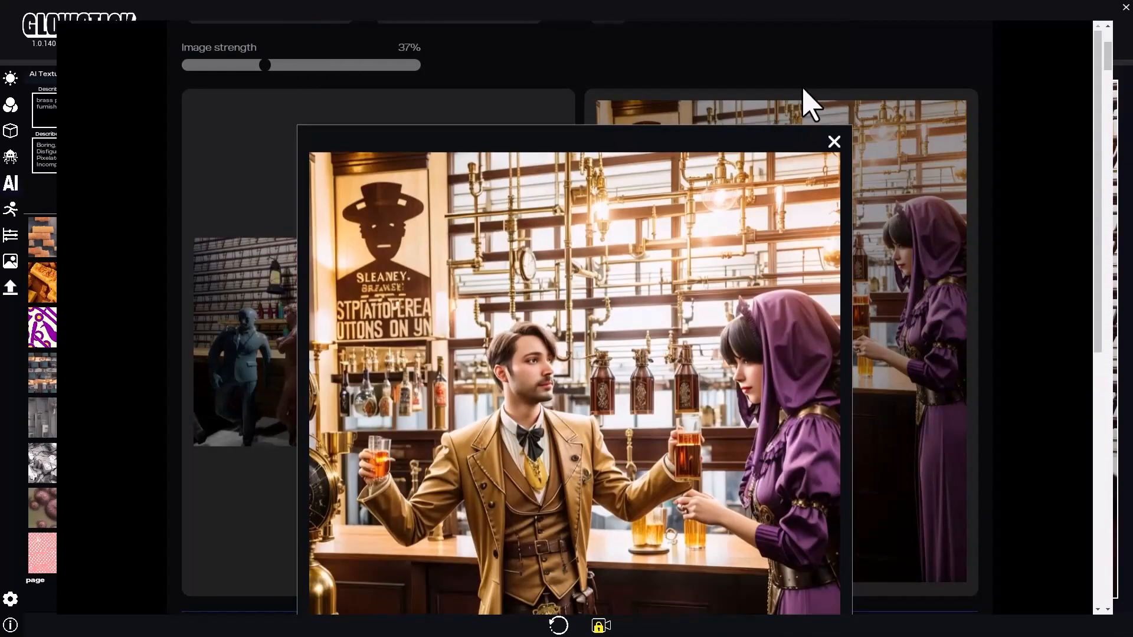
pyautogui.click(835, 156)
# Change the style to Creative, generate a new image with Absolute Reality v1.6, and look over the result
pyautogui.scroll(3, 413, 177)
pyautogui.scroll(1, 483, 245)
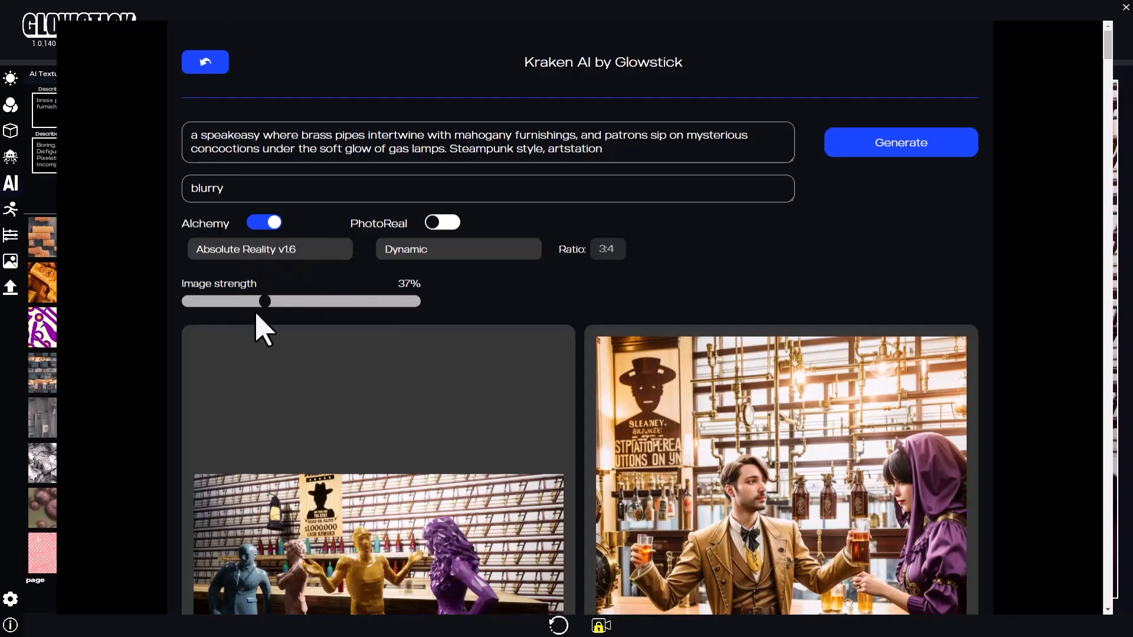
pyautogui.click(446, 259)
pyautogui.click(455, 305)
pyautogui.click(942, 154)
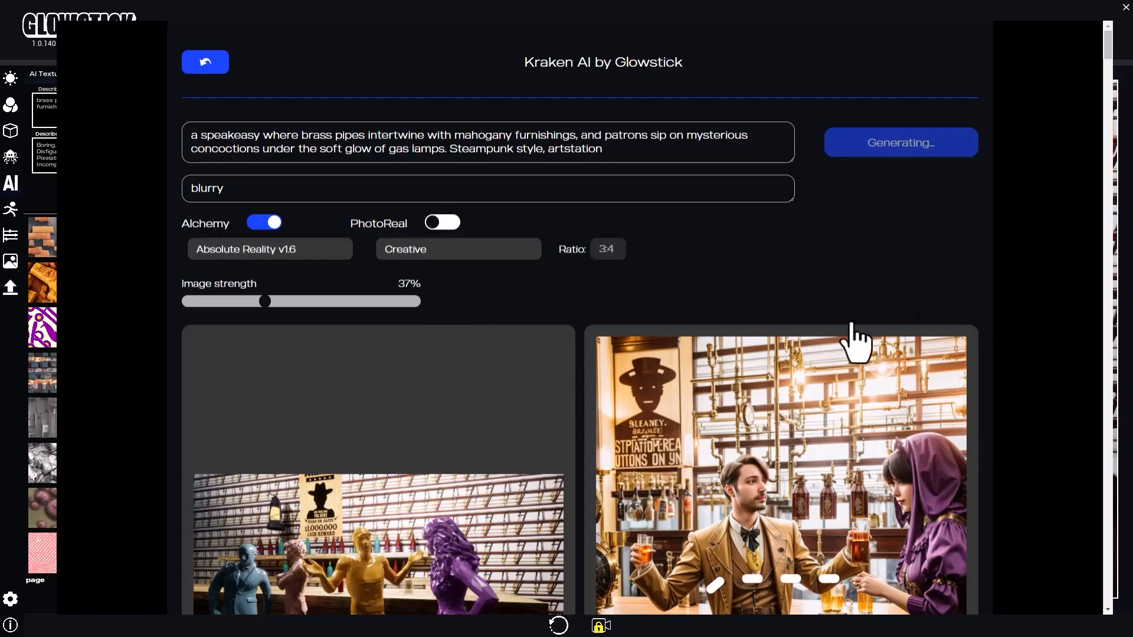
pyautogui.scroll(-2, 852, 339)
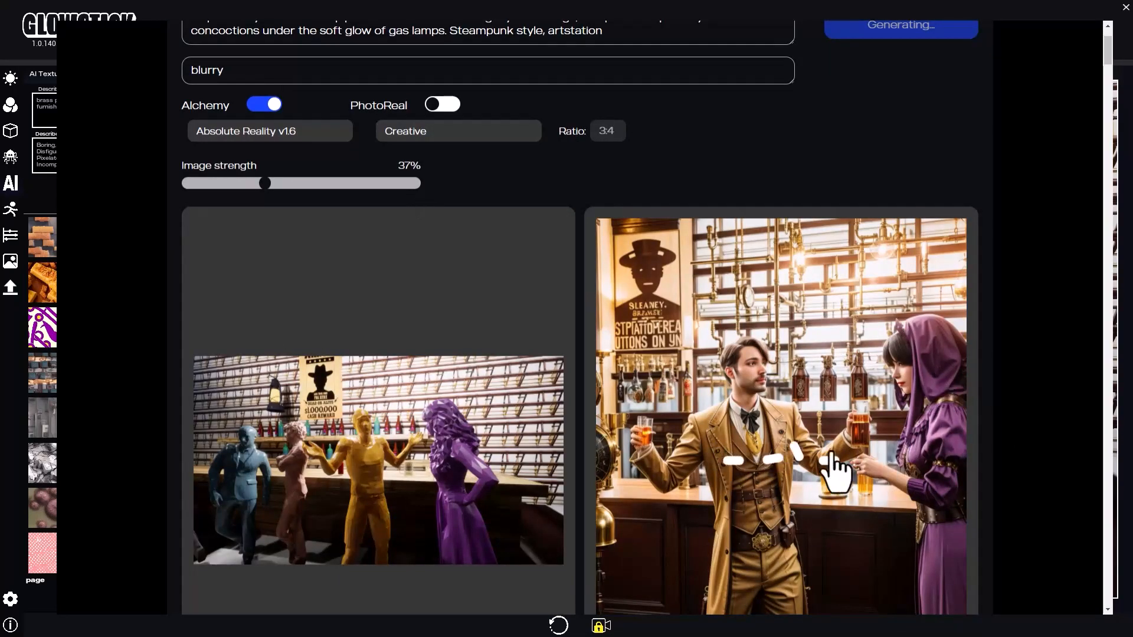
pyautogui.scroll(-2, 827, 486)
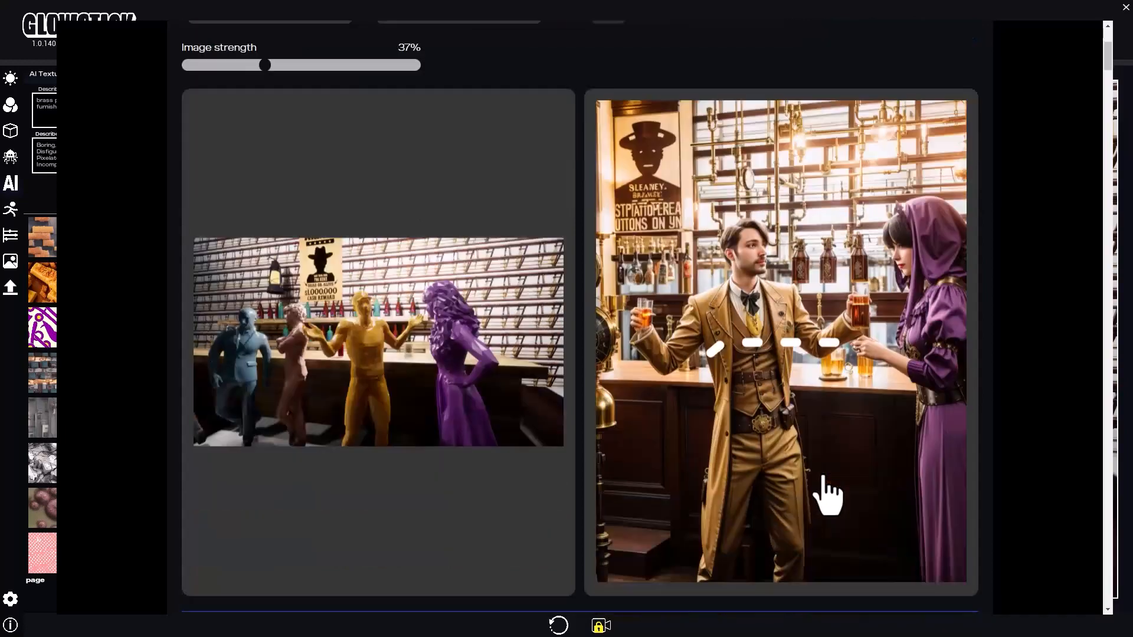
pyautogui.scroll(1, 827, 496)
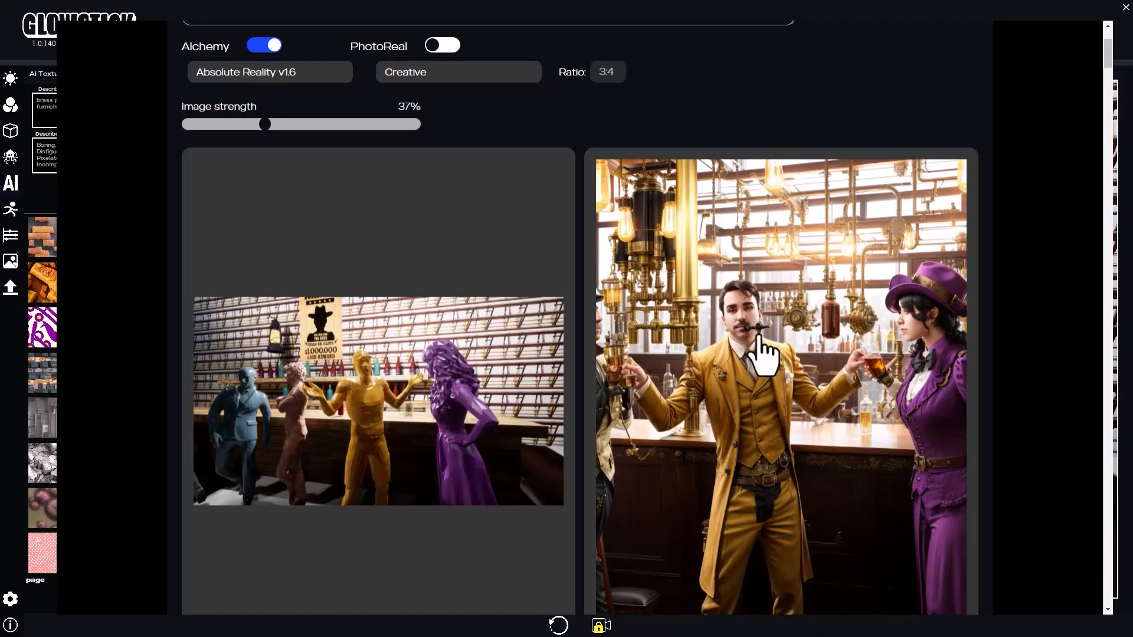
pyautogui.scroll(-1, 767, 354)
pyautogui.scroll(2, 772, 323)
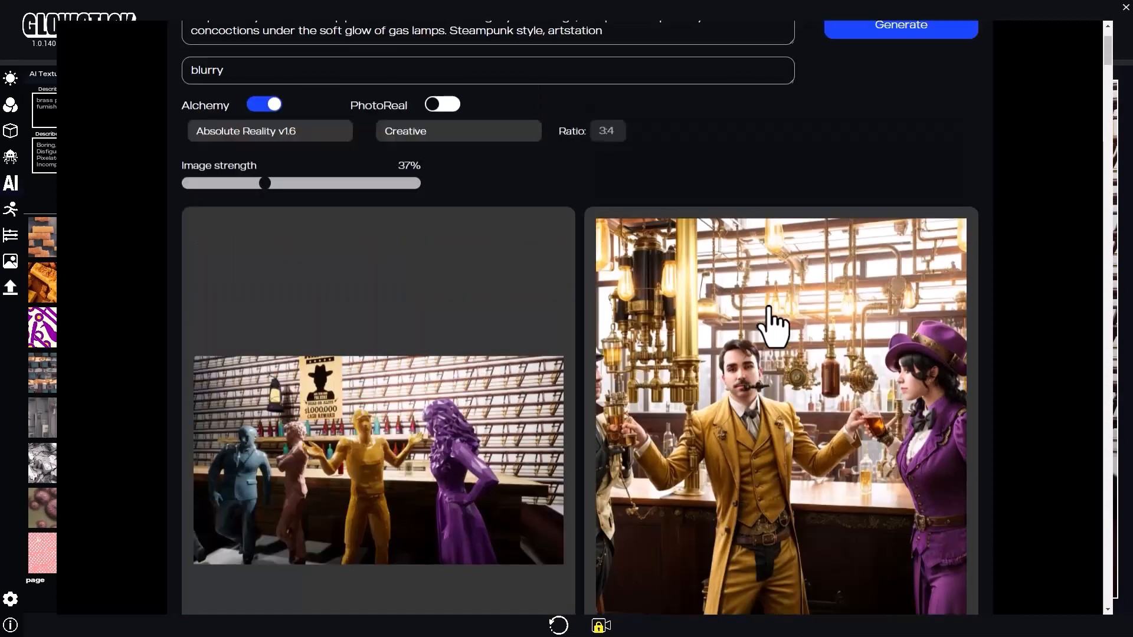
pyautogui.scroll(2, 758, 378)
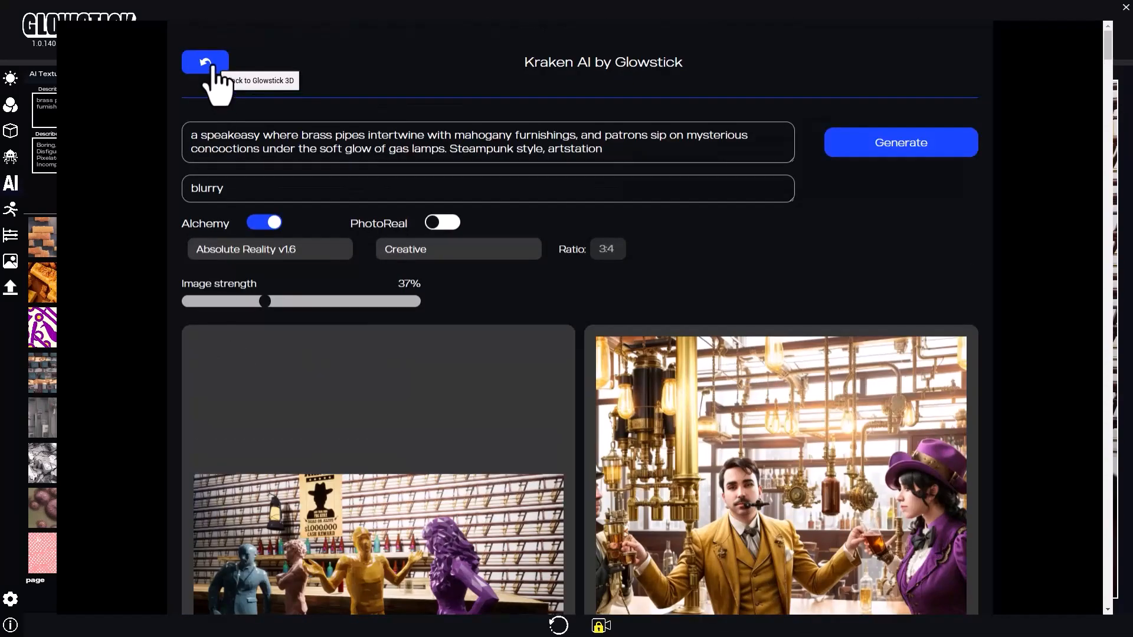
# Return to the 3D scene for a fresh bar view and enhance it with Absolute Reality v1.6, General style and 36% image strength
pyautogui.click(210, 66)
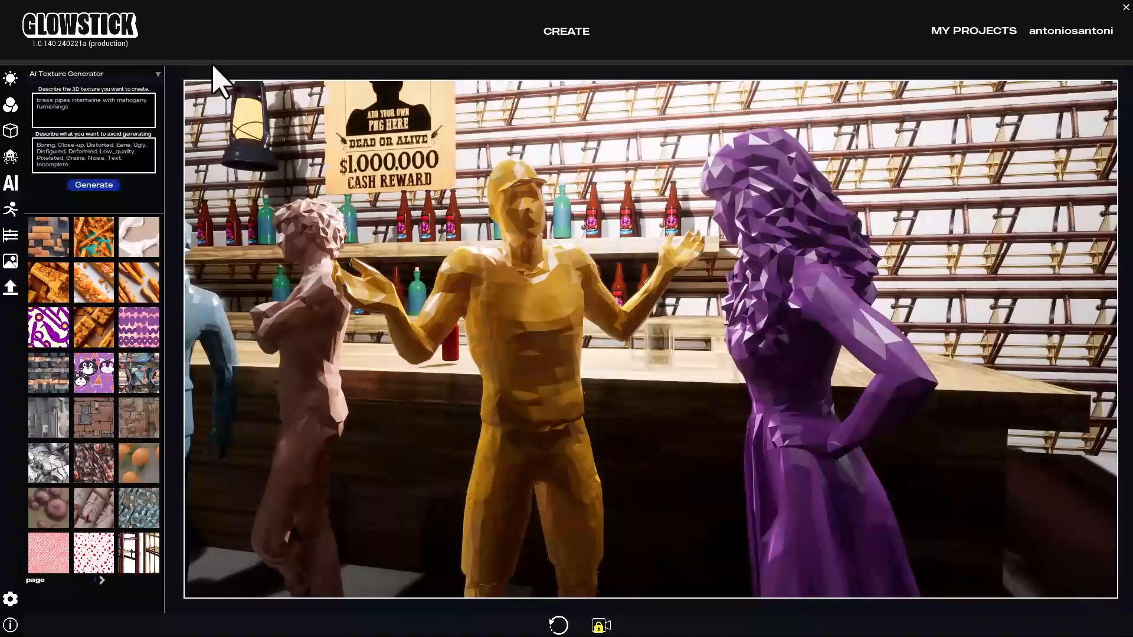
pyautogui.click(600, 626)
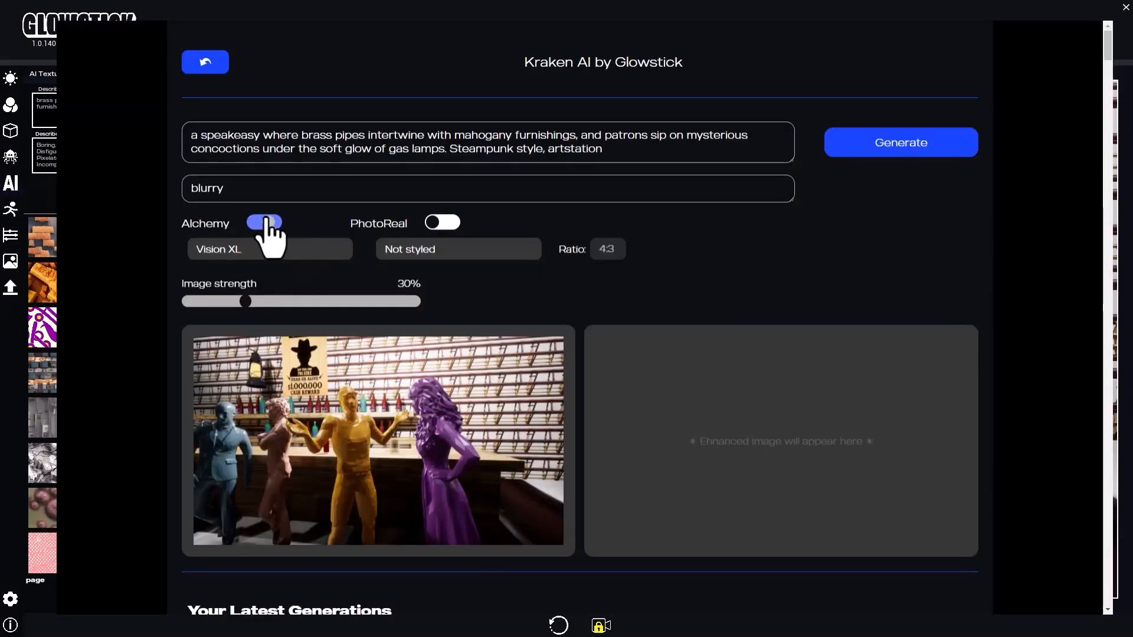
pyautogui.click(269, 251)
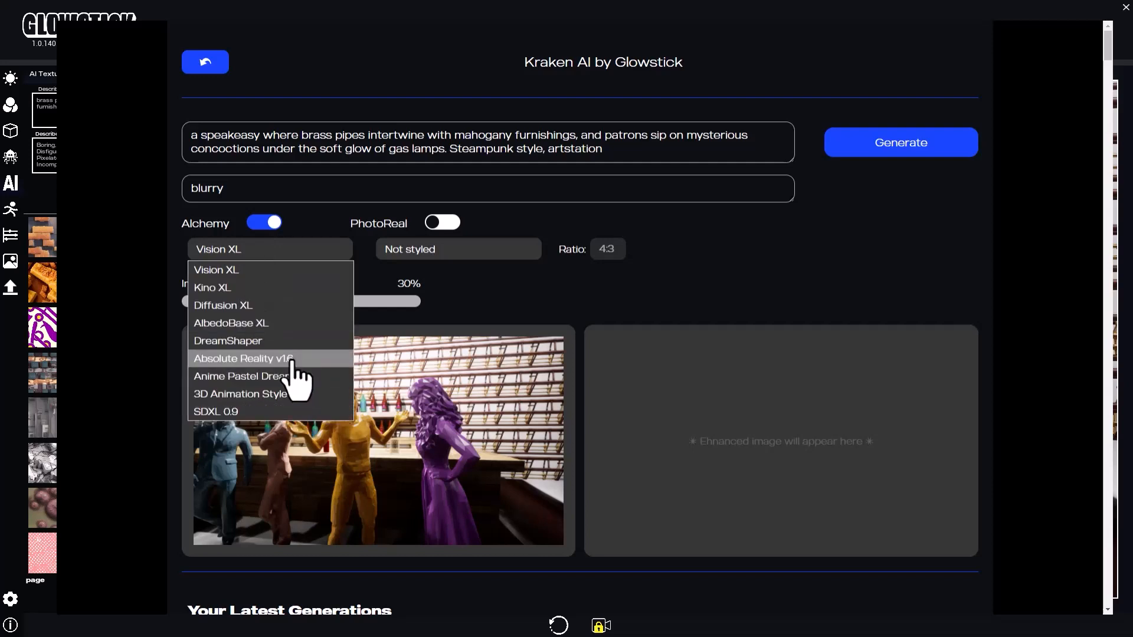
pyautogui.click(293, 360)
pyautogui.moveTo(258, 298); pyautogui.dragTo(260, 307)
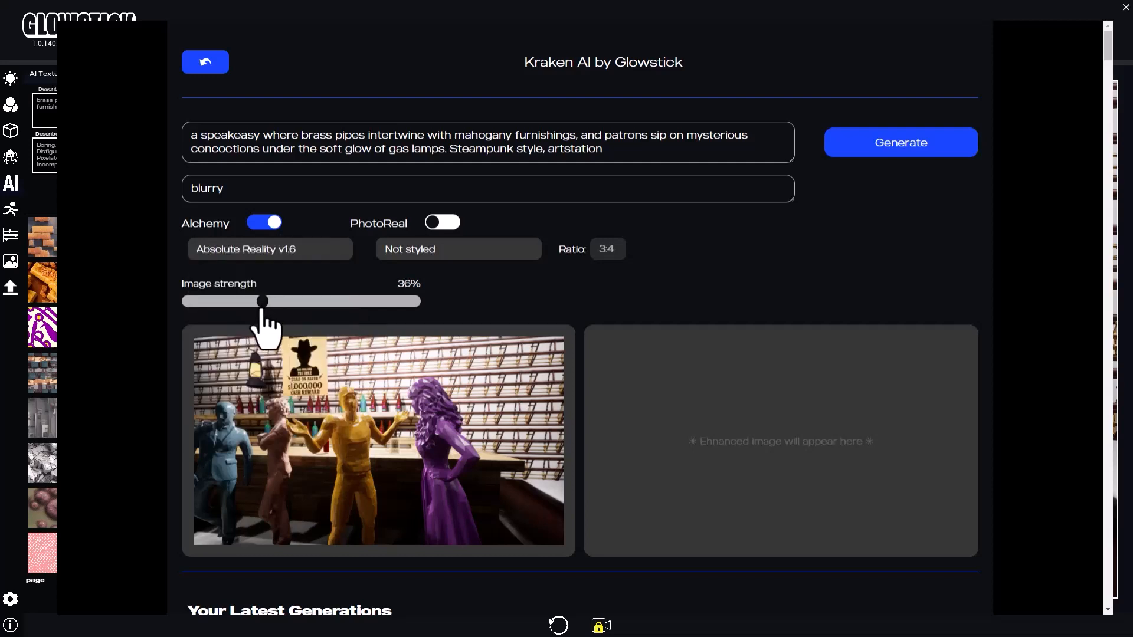
pyautogui.click(457, 250)
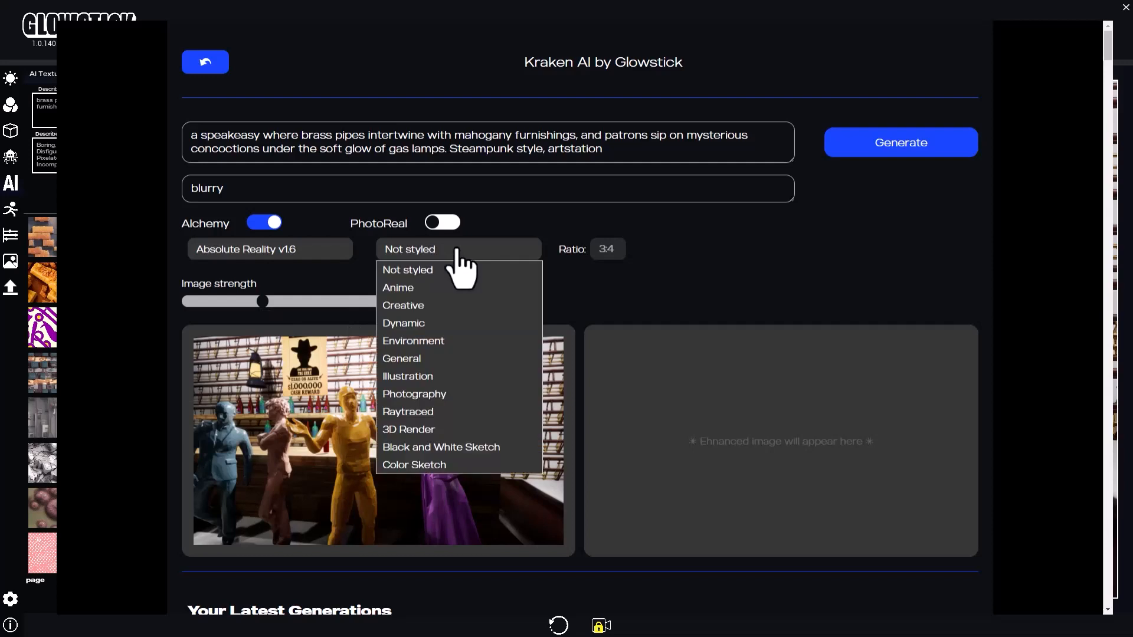
pyautogui.click(444, 363)
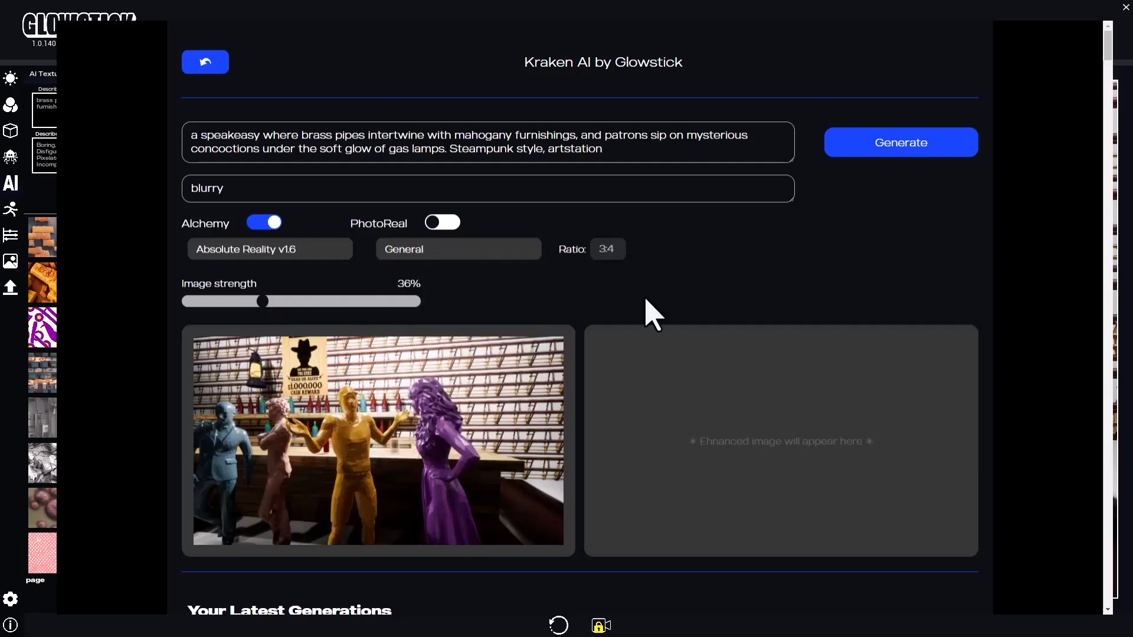
pyautogui.click(898, 144)
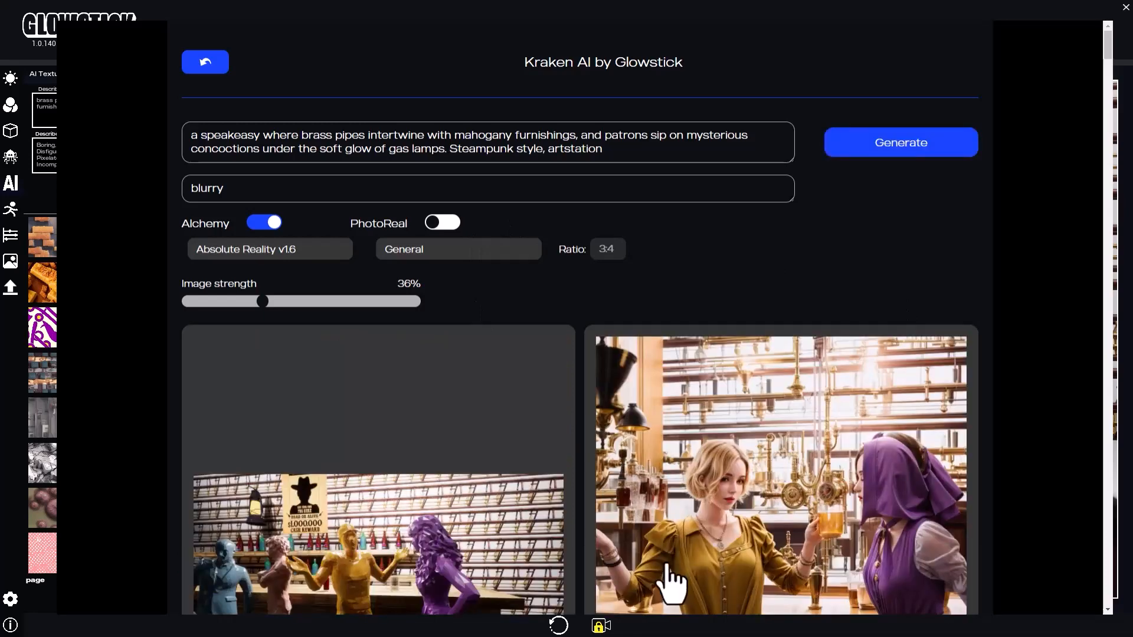
# Enlarge the generated image of the woman in the gold dress, examine it at full length, and close it
pyautogui.scroll(-5, 669, 571)
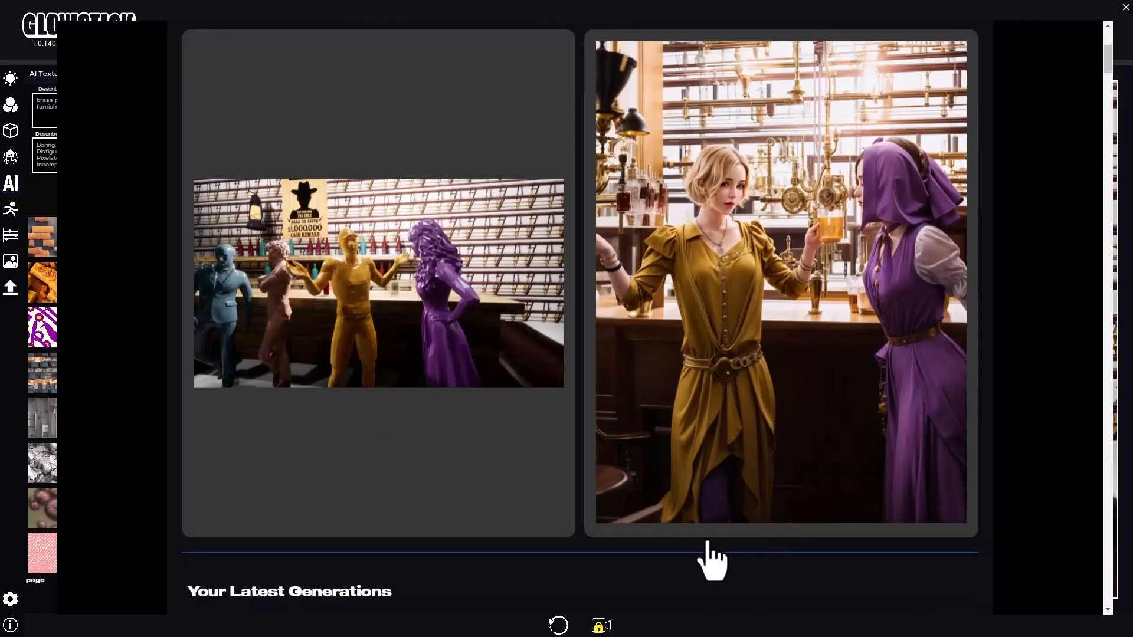
pyautogui.click(745, 270)
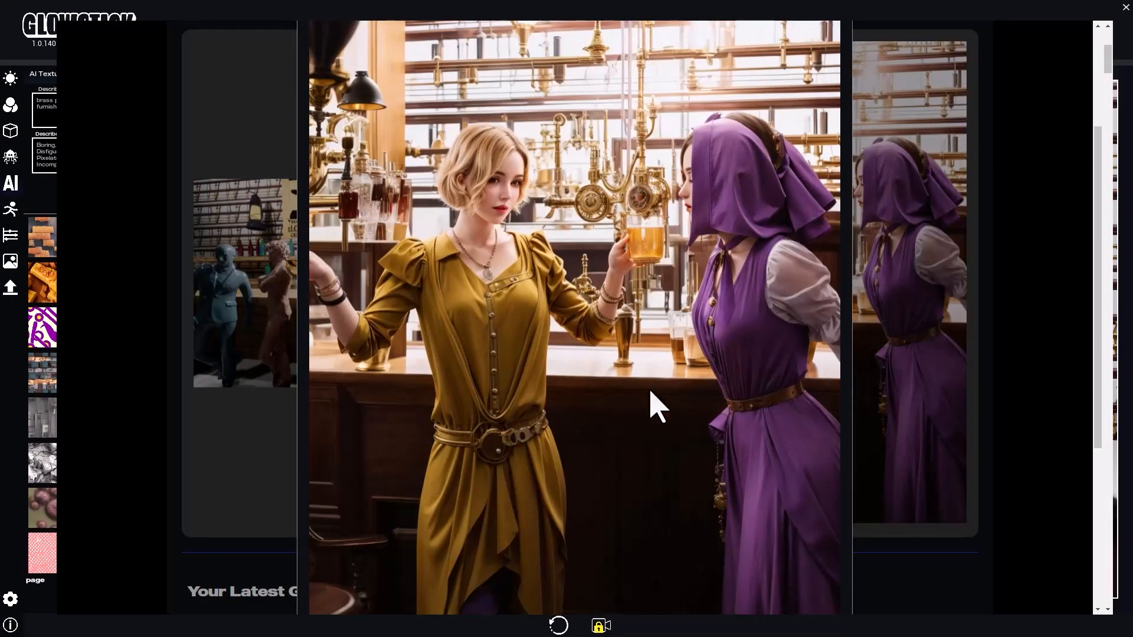
pyautogui.scroll(-2, 619, 354)
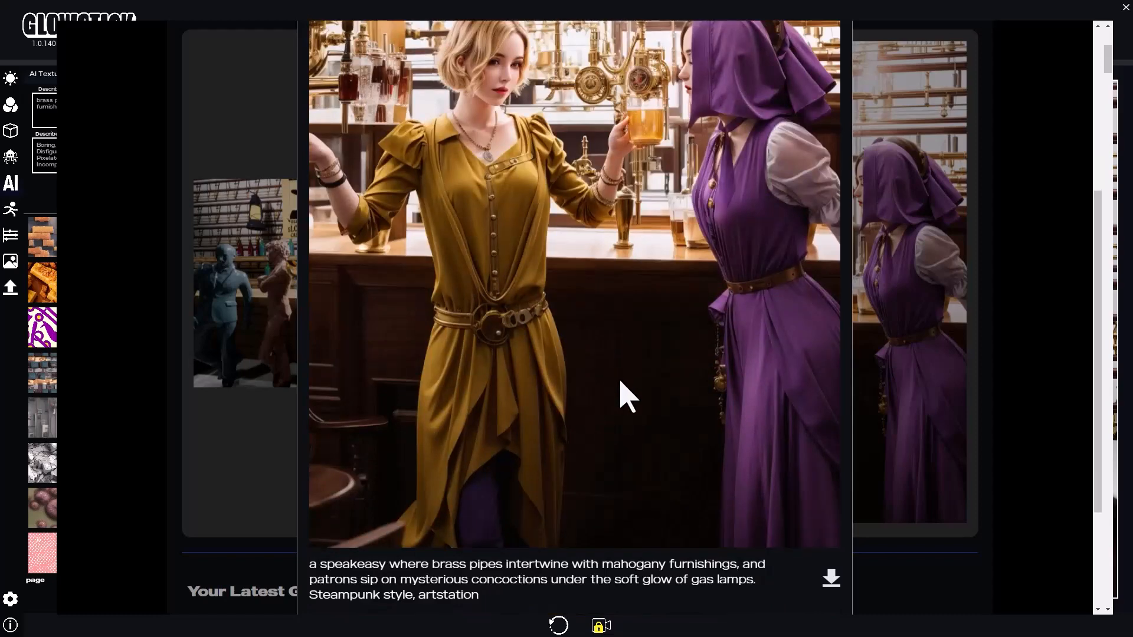
pyautogui.scroll(5, 626, 397)
pyautogui.click(833, 143)
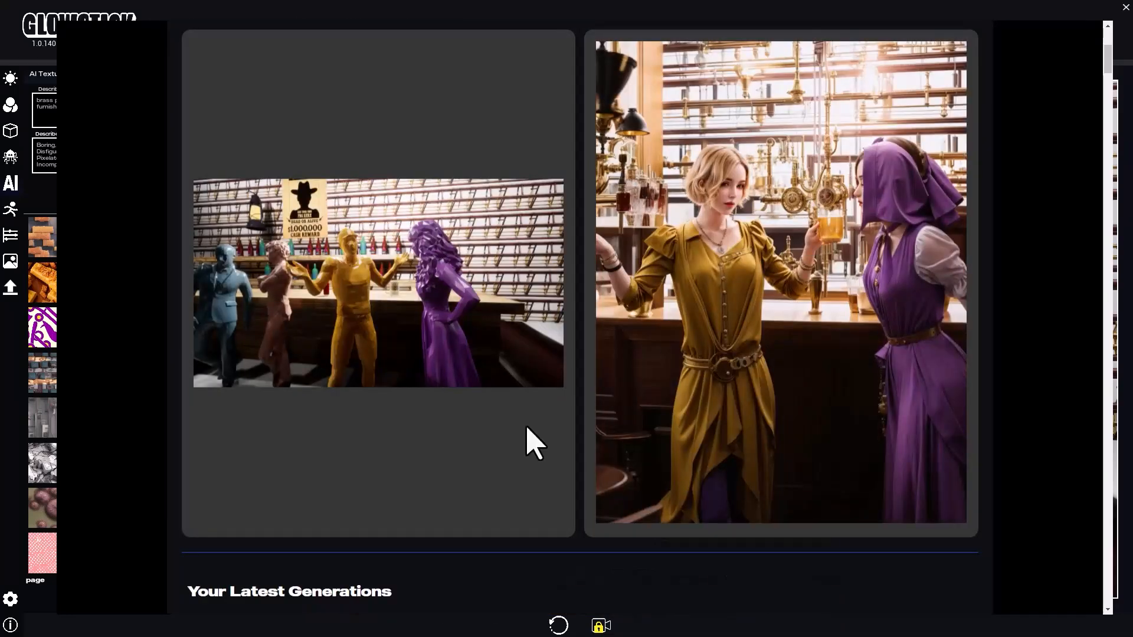
# Generate another image of the bar view using the same model, style and strength settings
pyautogui.scroll(5, 744, 543)
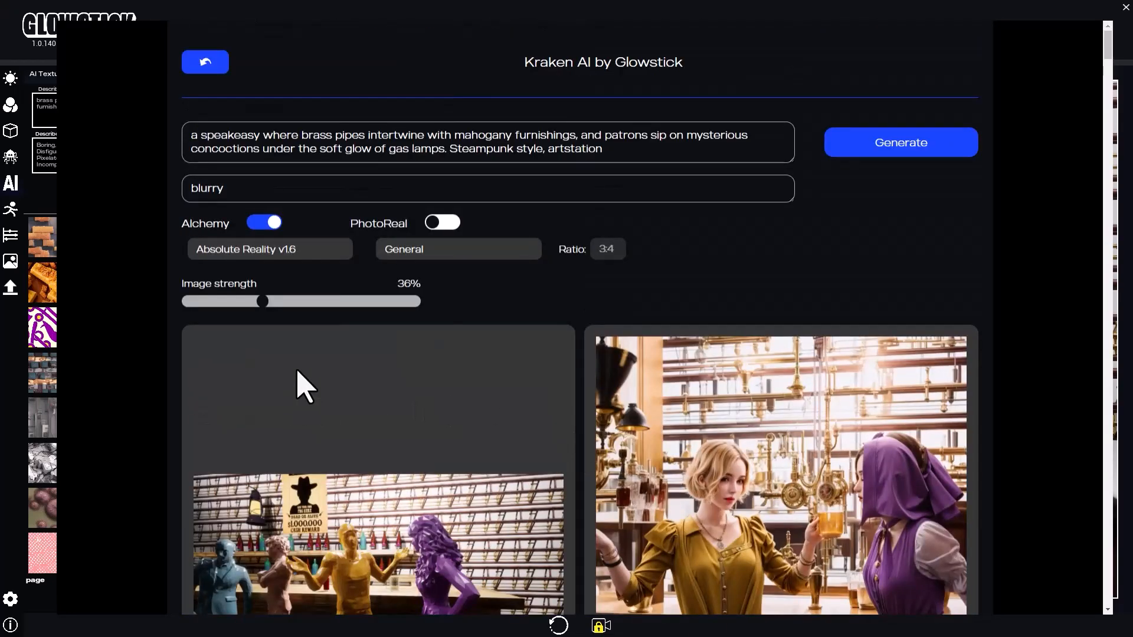
pyautogui.click(931, 148)
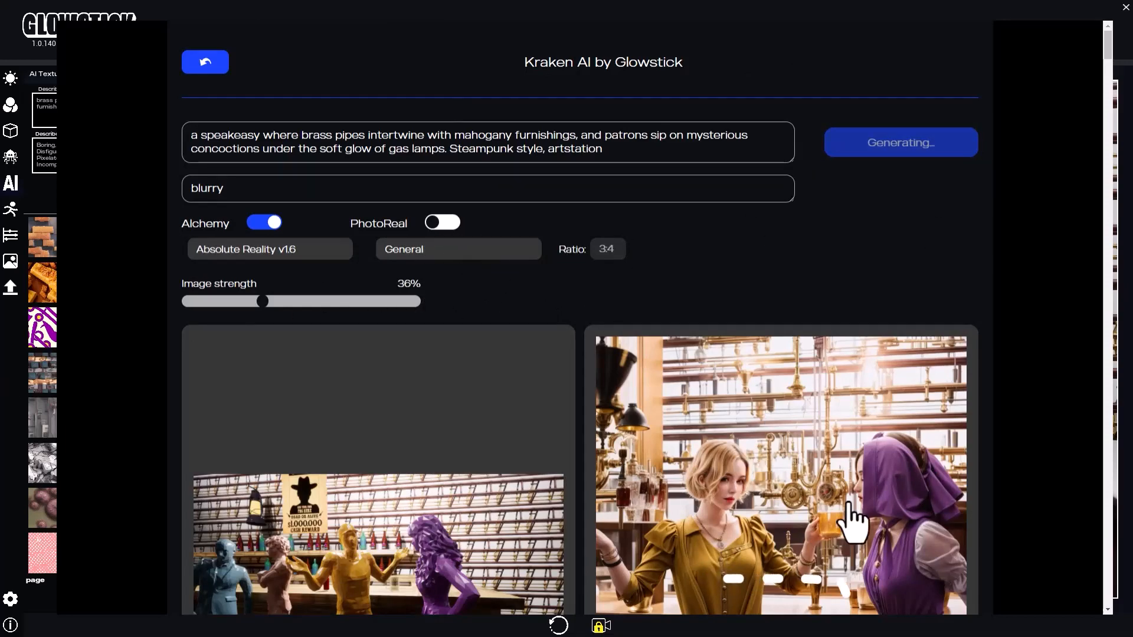
pyautogui.scroll(-2, 849, 506)
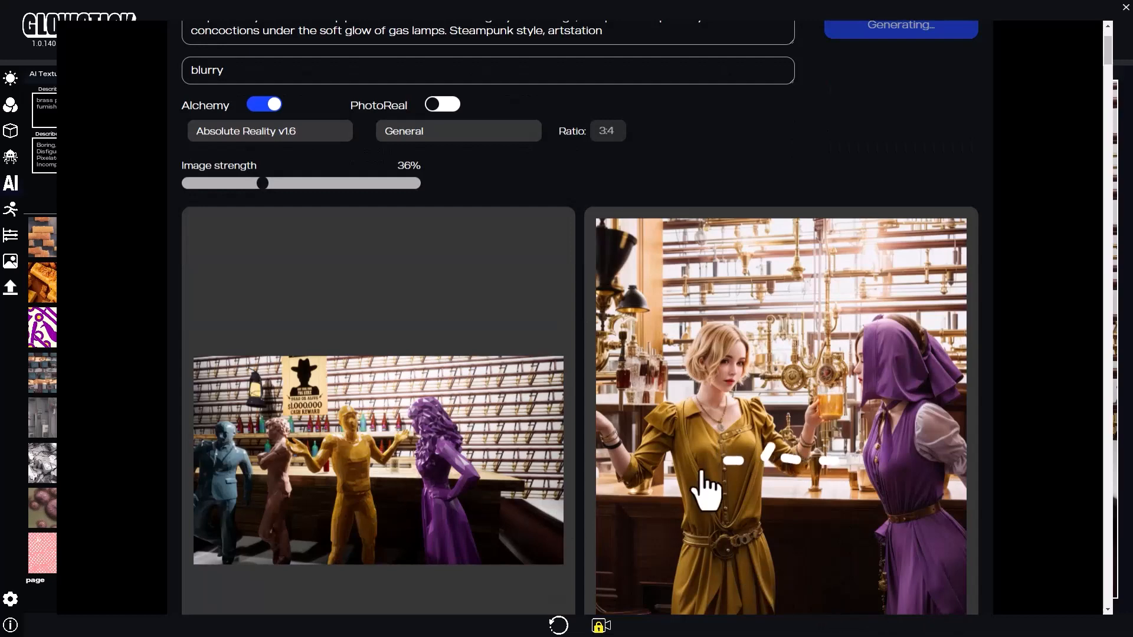
pyautogui.scroll(-2, 816, 506)
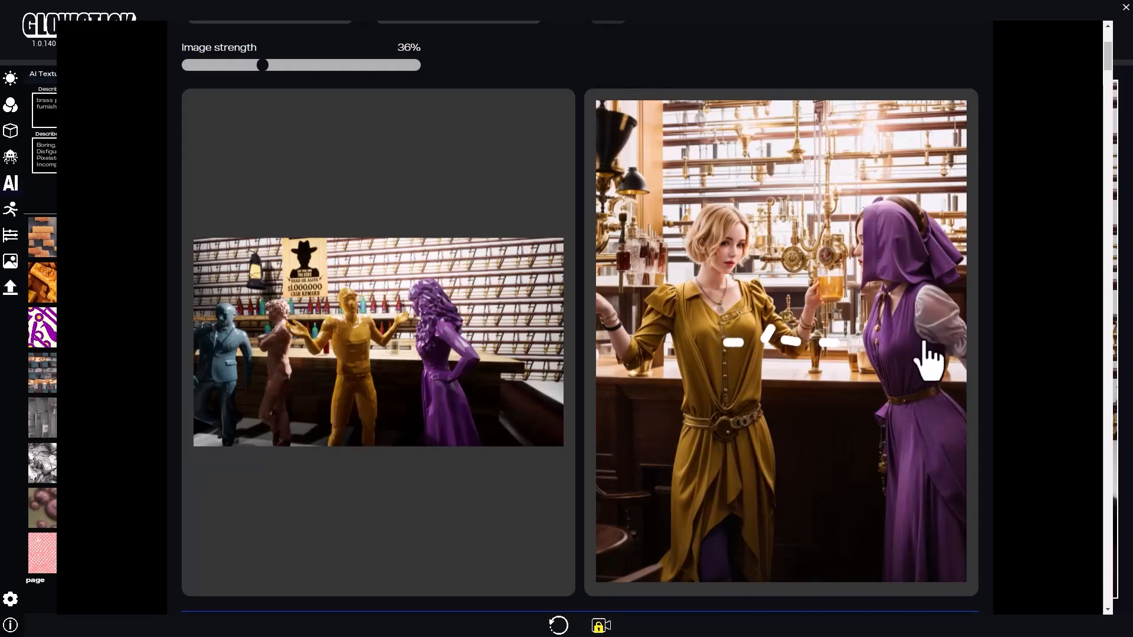
# Browse the latest generations gallery to compare the steampunk bar images made with different models and styles
pyautogui.scroll(-2, 852, 536)
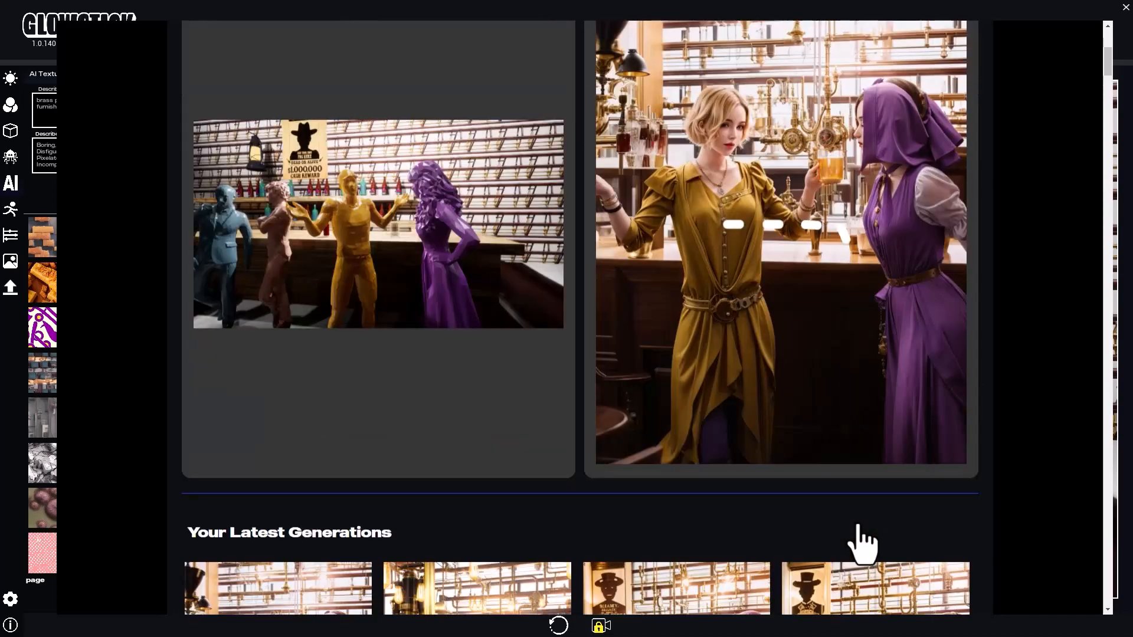
pyautogui.scroll(3, 859, 544)
pyautogui.scroll(-9, 801, 492)
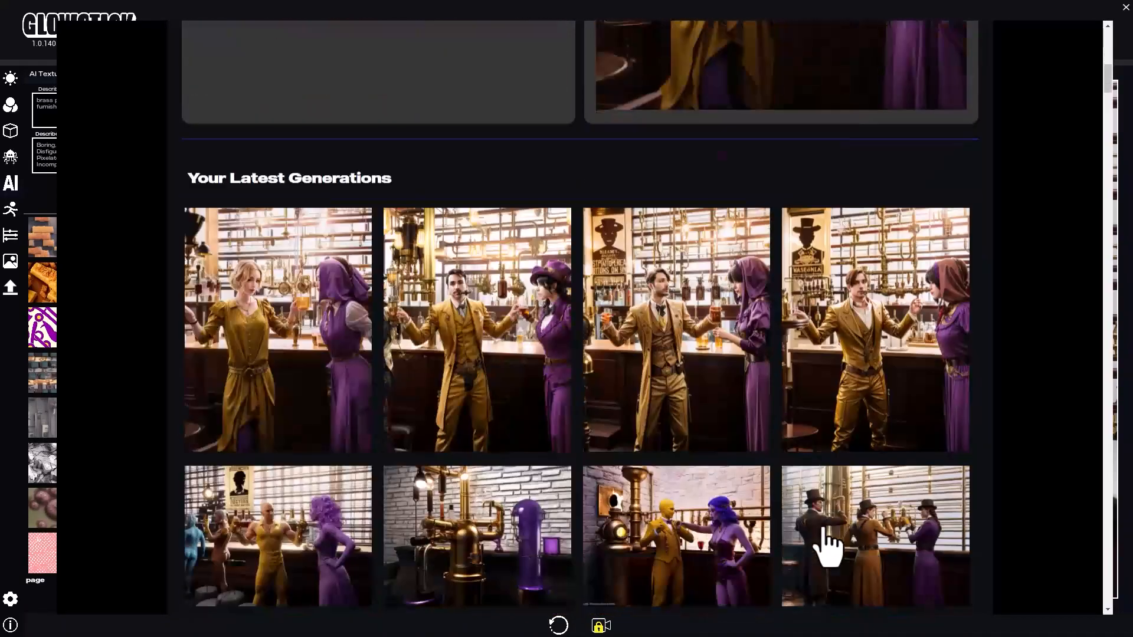
pyautogui.scroll(-2, 566, 253)
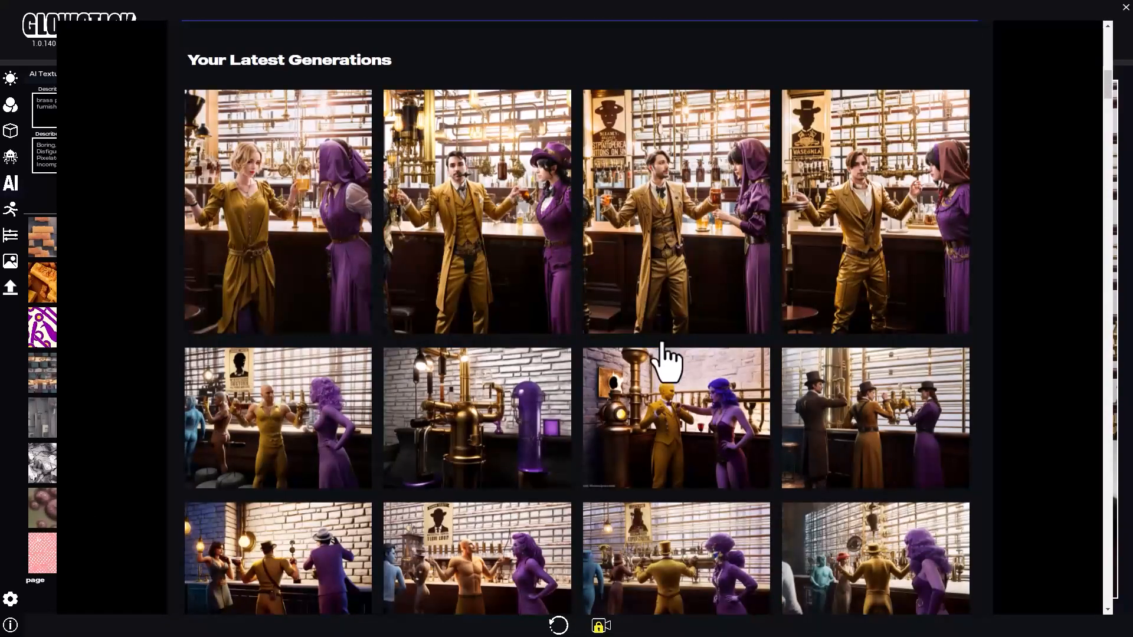
pyautogui.scroll(-9, 531, 371)
pyautogui.scroll(-6, 476, 380)
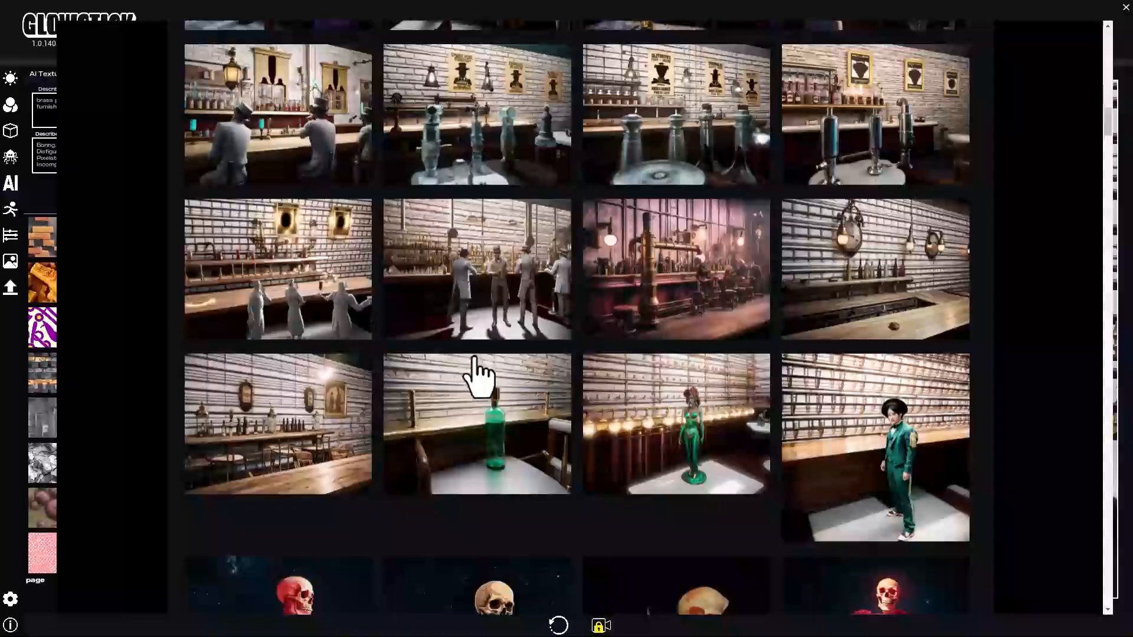
pyautogui.scroll(5, 476, 380)
pyautogui.scroll(5, 497, 391)
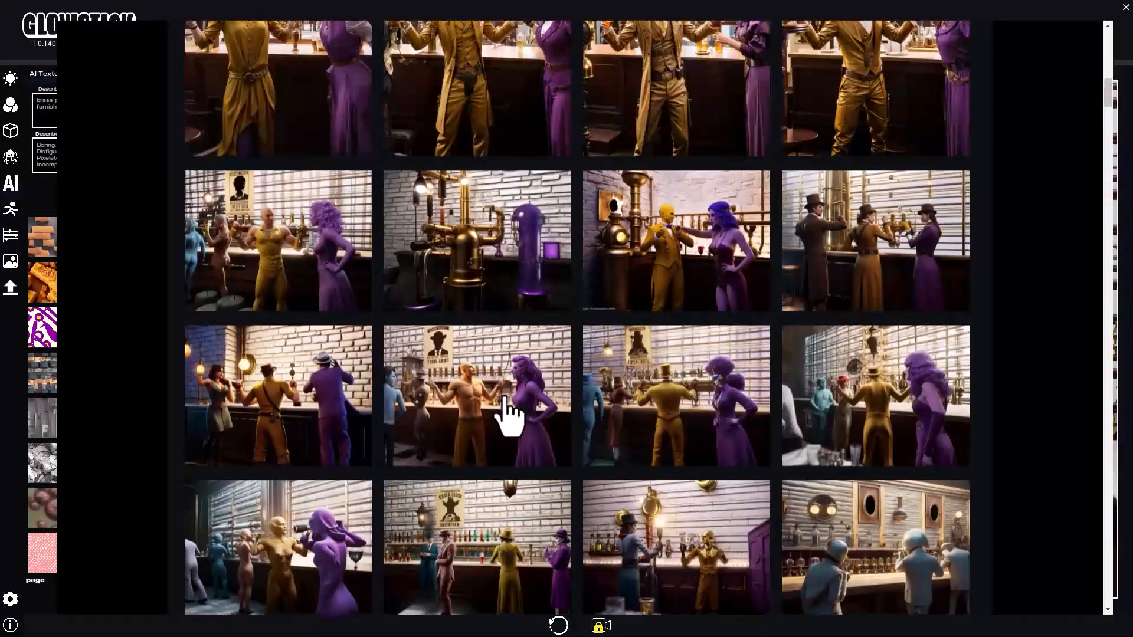
pyautogui.scroll(10, 516, 407)
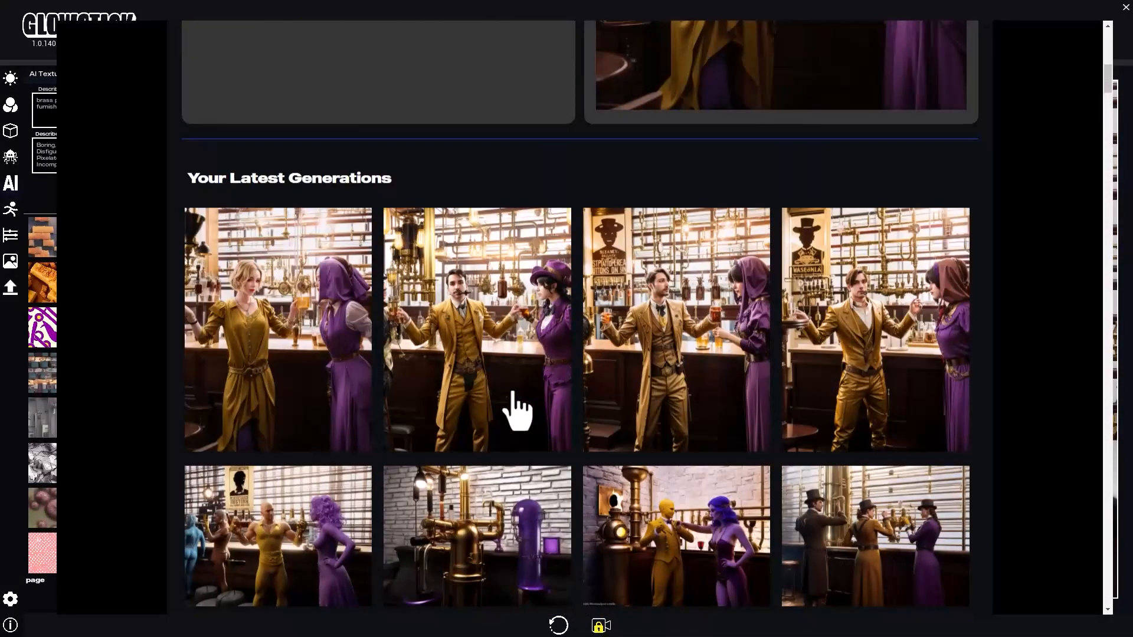
# Compare the newly generated image of the blonde woman in the gold suit with the source bar view and review the available models
pyautogui.scroll(4, 348, 319)
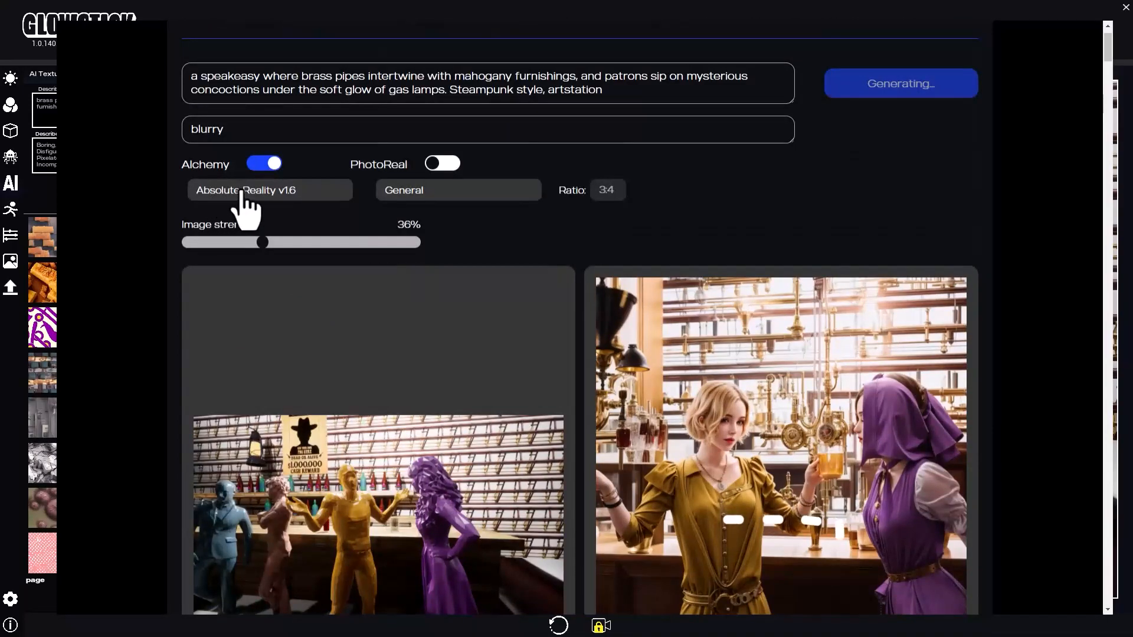
pyautogui.scroll(-3, 711, 389)
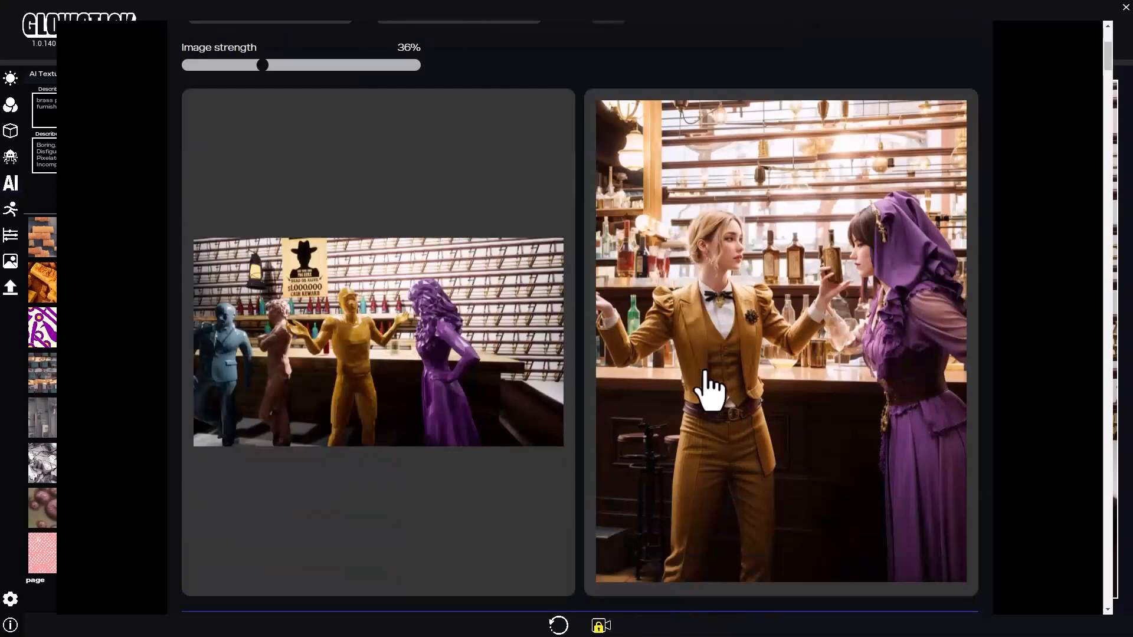
pyautogui.scroll(1, 390, 426)
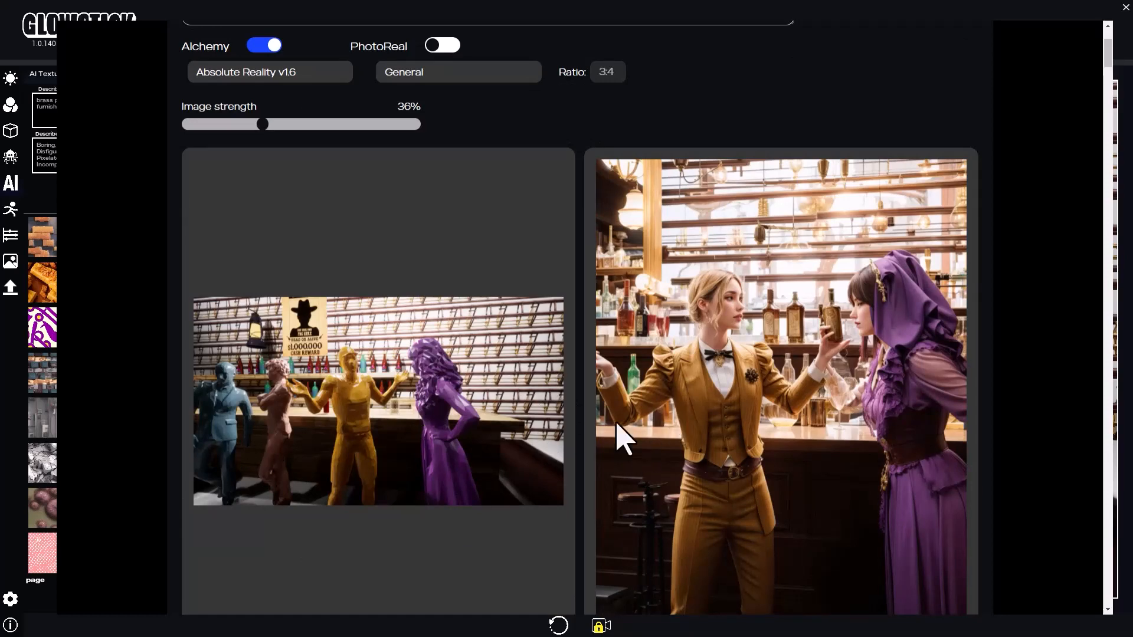
pyautogui.scroll(-2, 767, 455)
pyautogui.scroll(5, 755, 451)
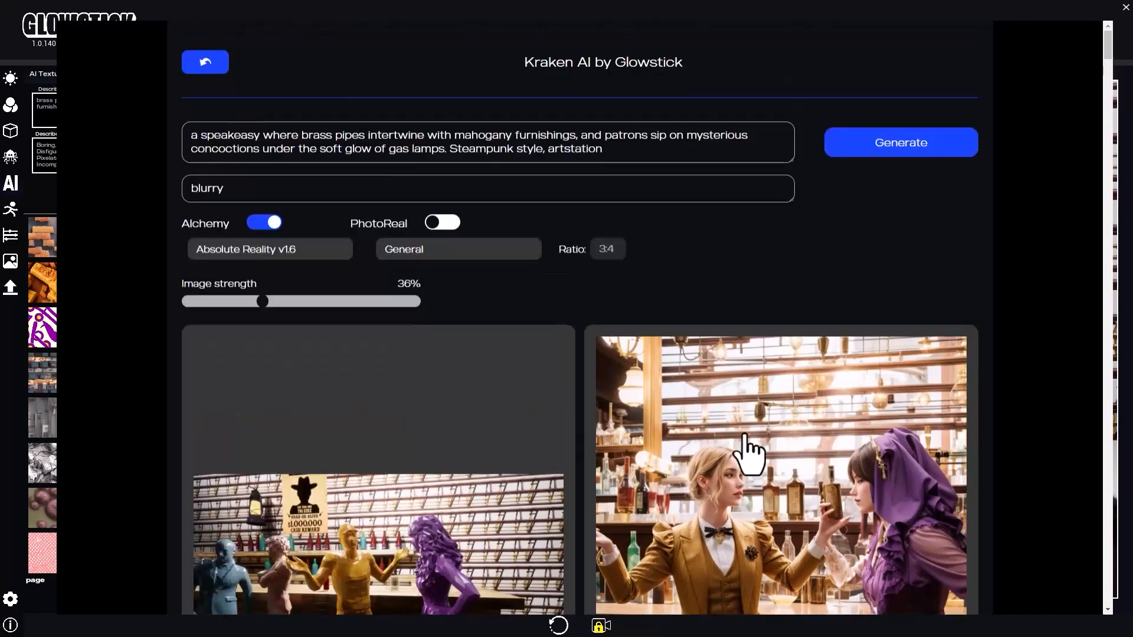
pyautogui.click(275, 252)
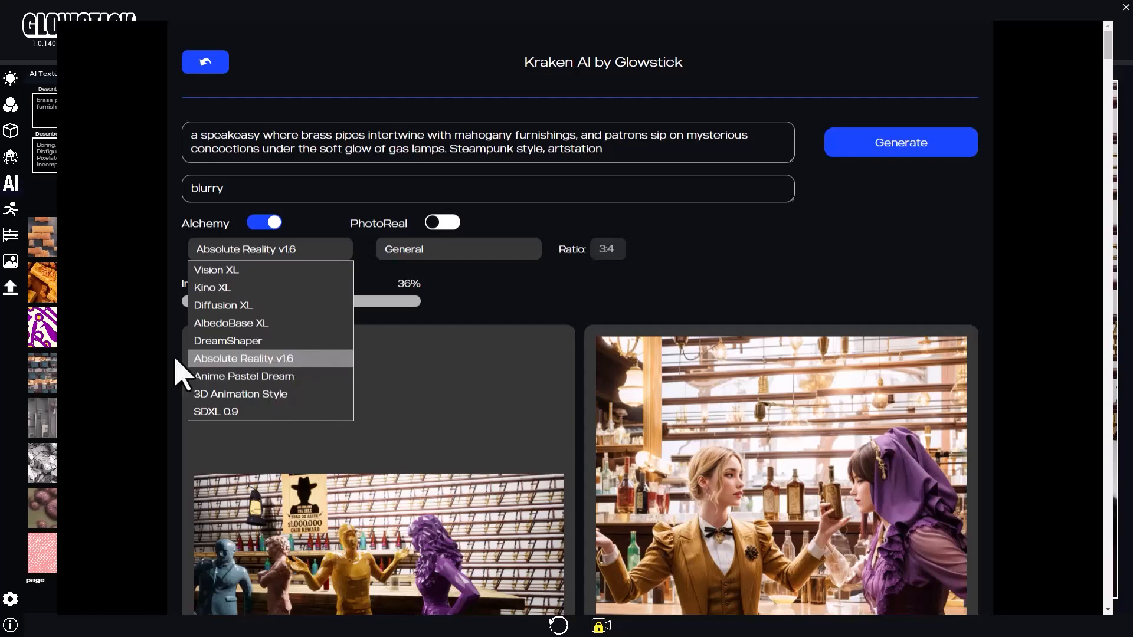
pyautogui.click(787, 427)
# Browse the latest generations down to the earlier bar images and return to the newest result
pyautogui.scroll(-3, 786, 430)
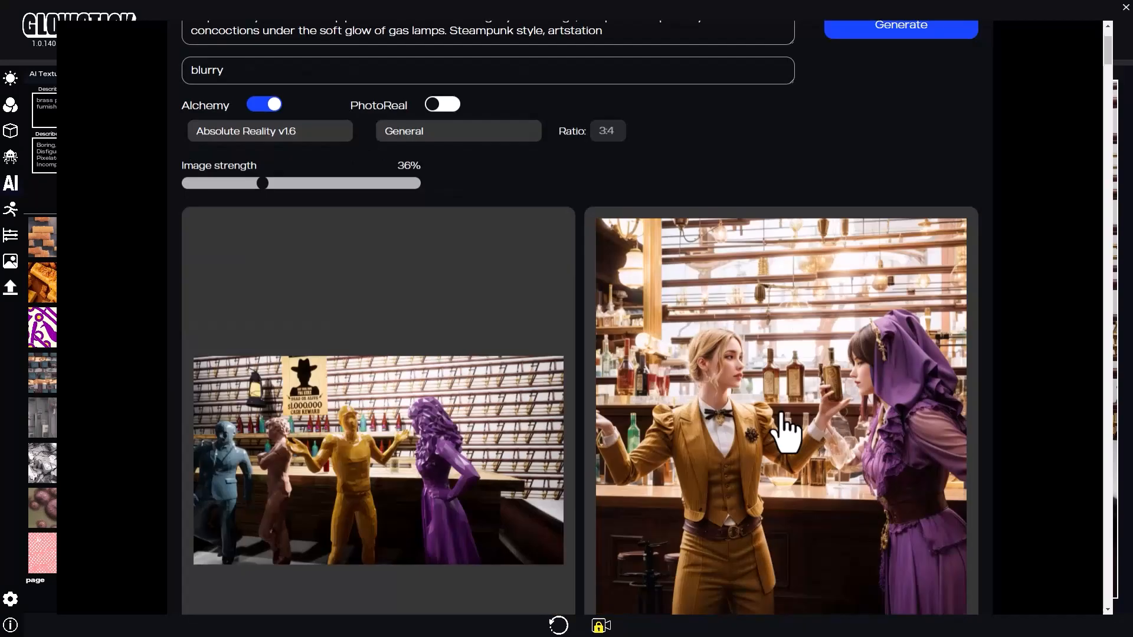
pyautogui.scroll(-5, 802, 547)
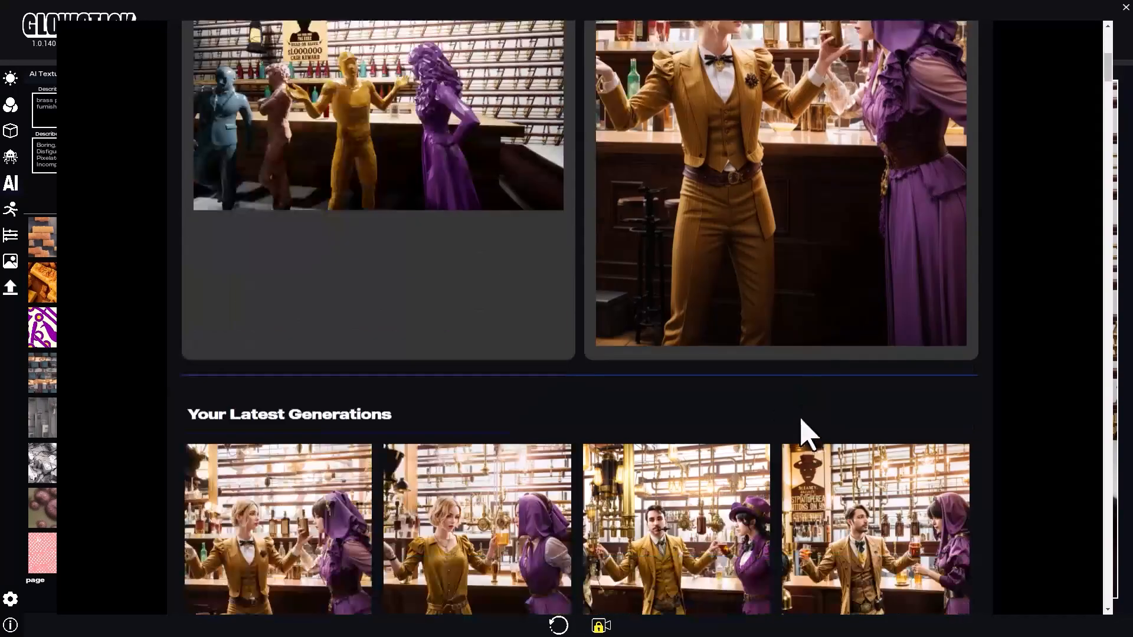
pyautogui.scroll(-10, 786, 414)
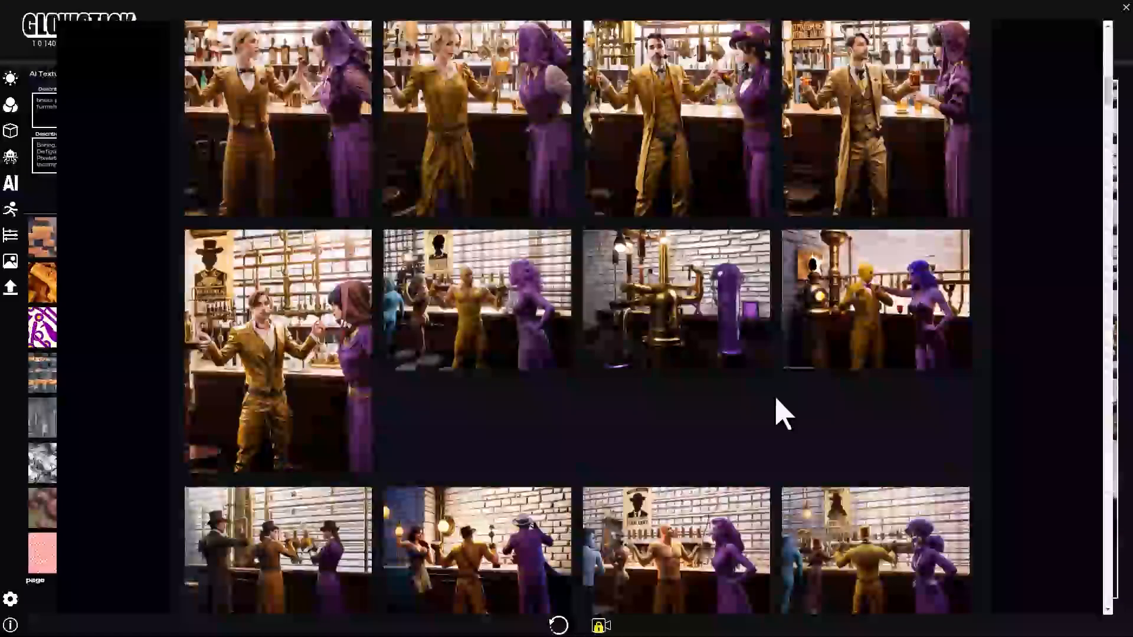
pyautogui.scroll(-5, 561, 430)
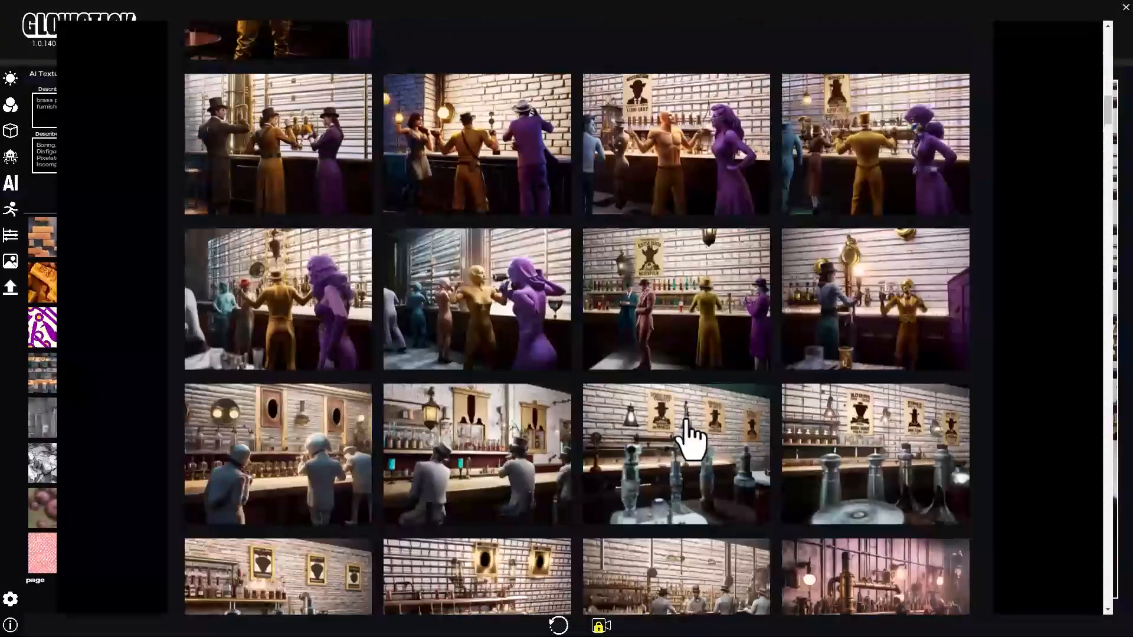
pyautogui.scroll(8, 690, 439)
pyautogui.scroll(11, 691, 440)
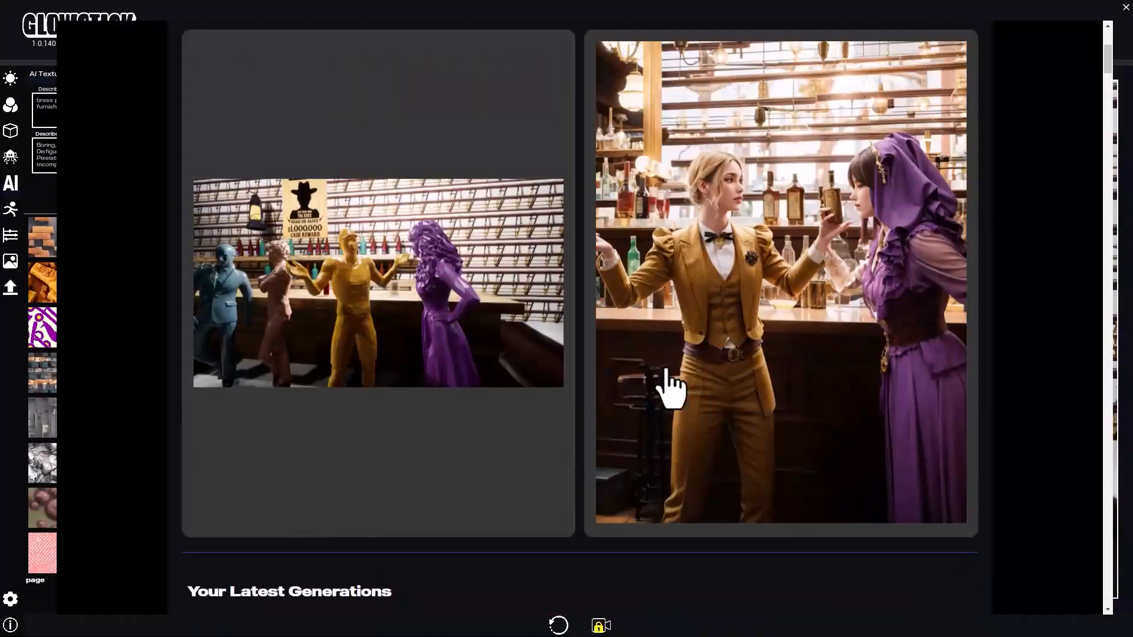
# Compare the gold-suit image and its 3D source view with the other portrait-format bar images in the latest generations
pyautogui.scroll(-4, 467, 379)
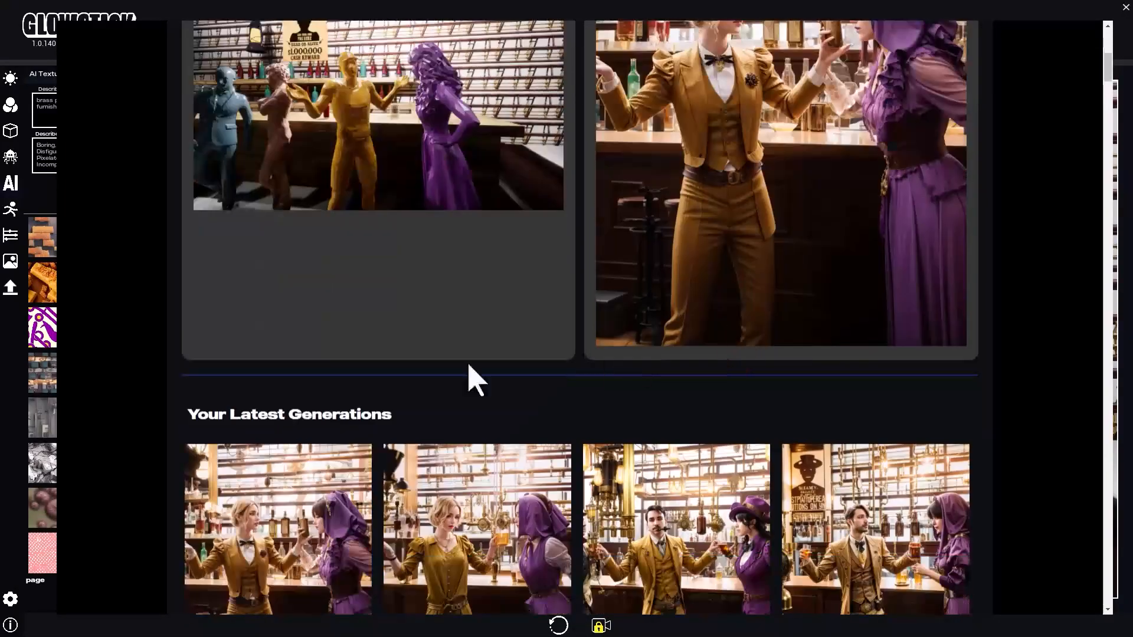
pyautogui.scroll(-3, 626, 448)
pyautogui.scroll(-1, 506, 475)
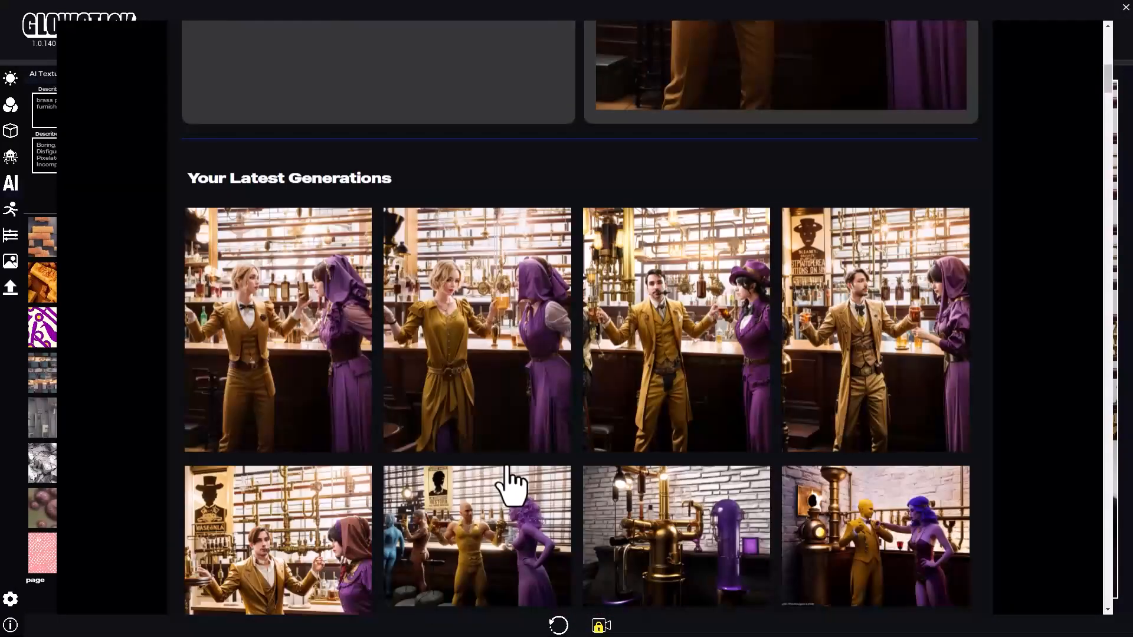
pyautogui.scroll(5, 513, 448)
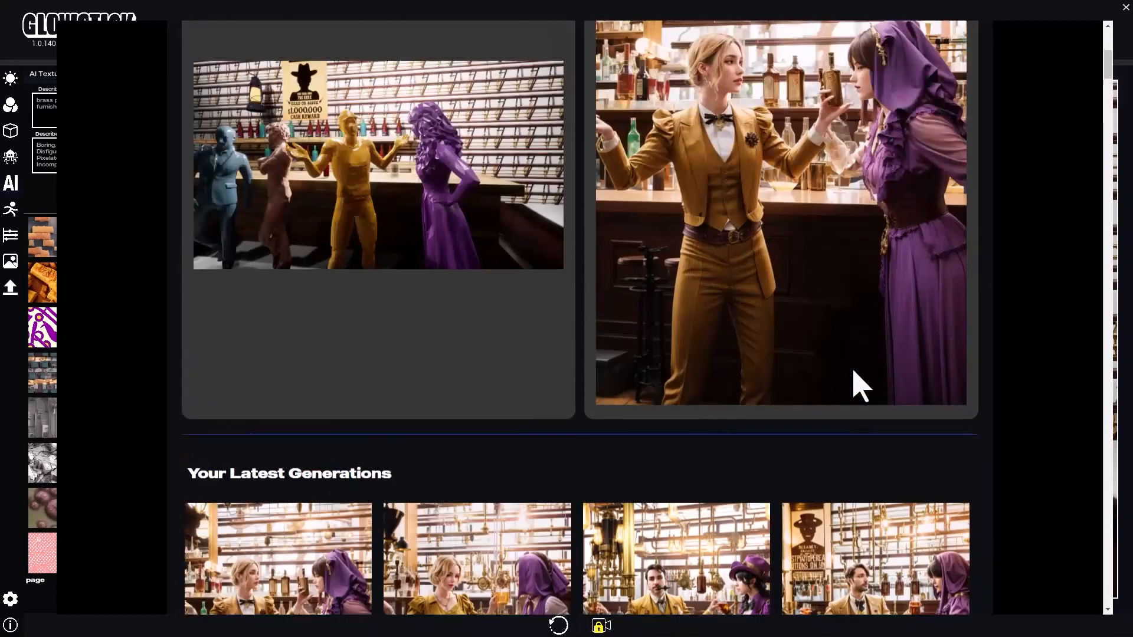
pyautogui.scroll(1, 749, 277)
pyautogui.scroll(3, 753, 269)
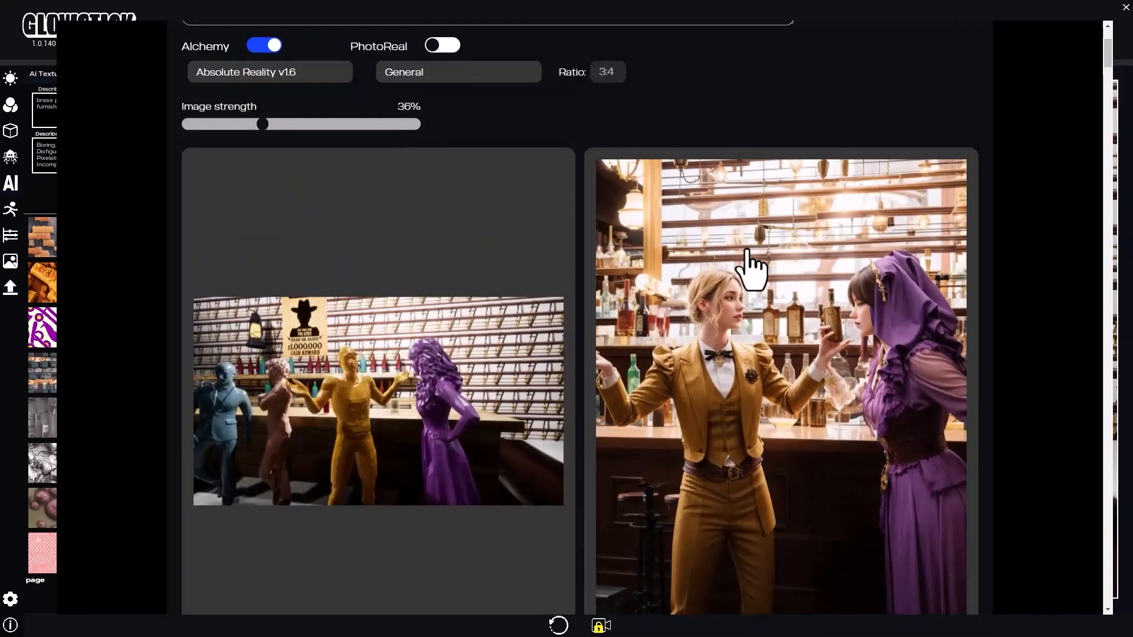
pyautogui.scroll(-8, 753, 268)
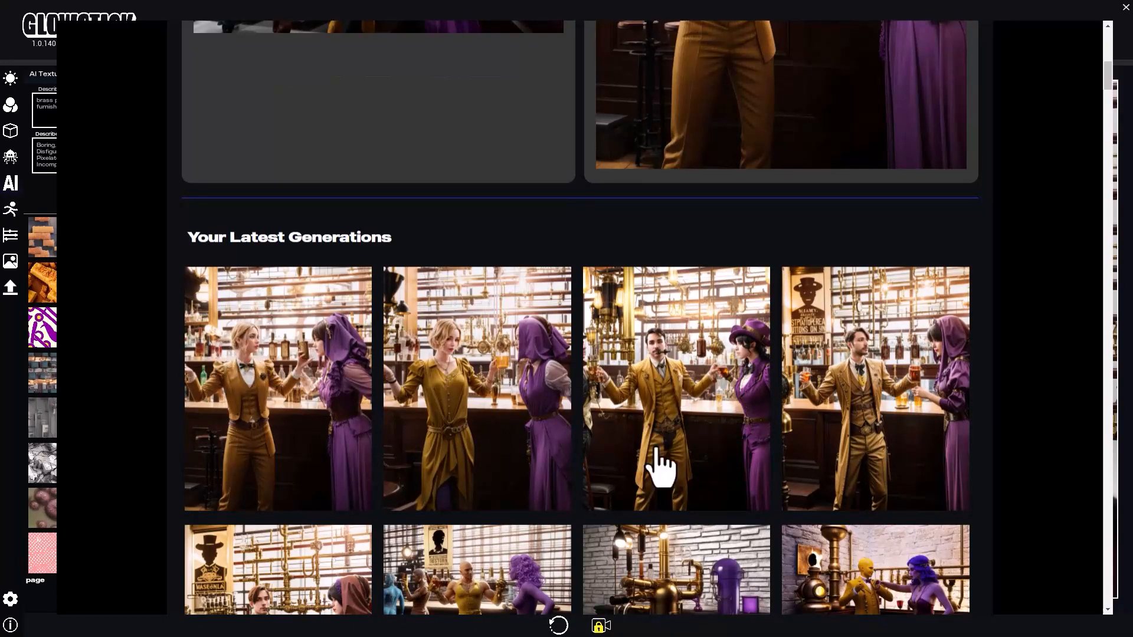
pyautogui.scroll(-2, 357, 397)
pyautogui.scroll(5, 400, 329)
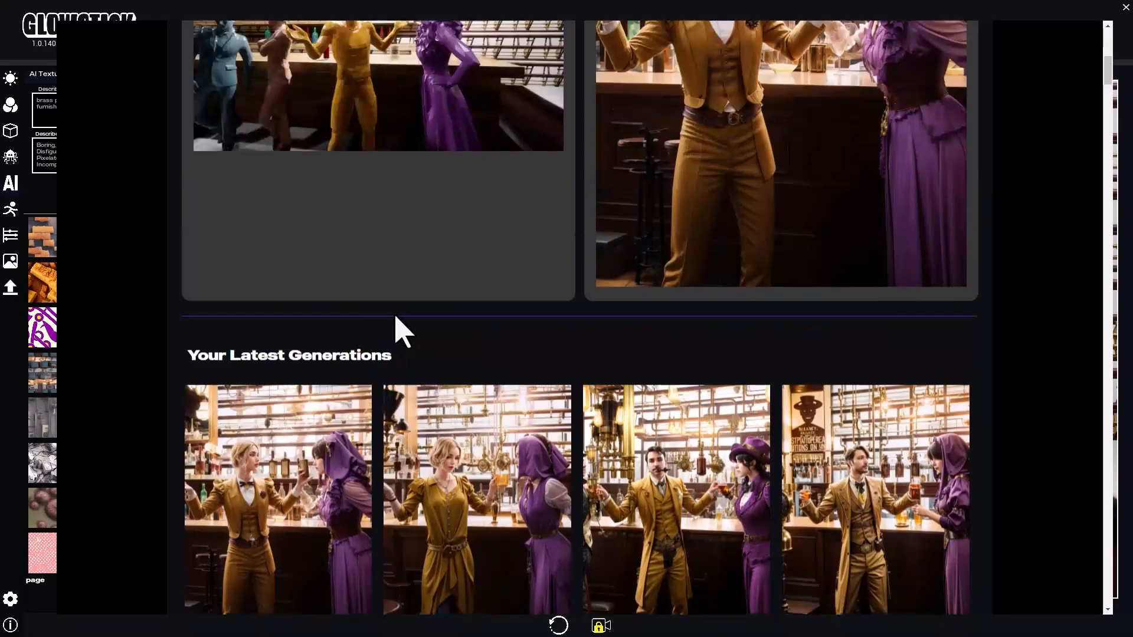
pyautogui.scroll(1, 448, 155)
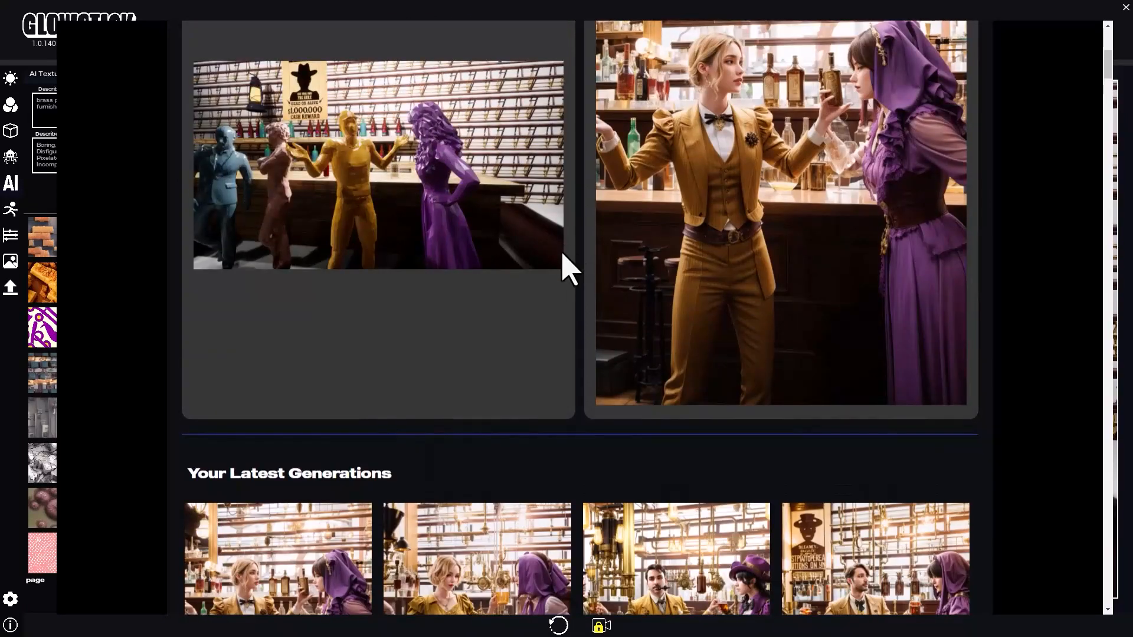
pyautogui.scroll(3, 566, 265)
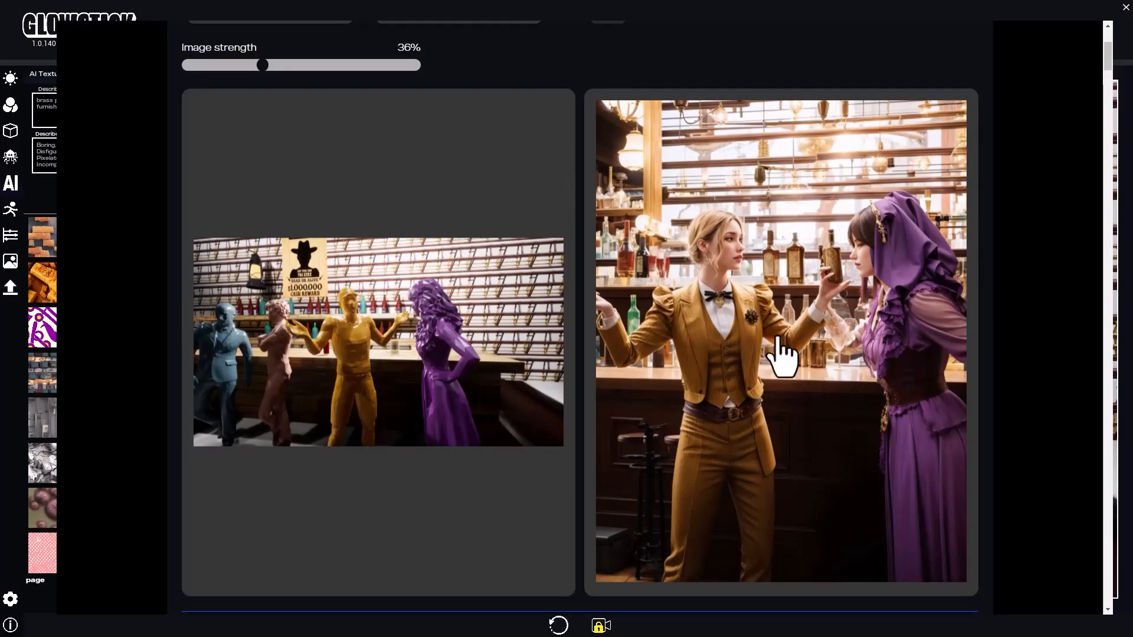
pyautogui.scroll(1, 773, 334)
pyautogui.scroll(-6, 774, 341)
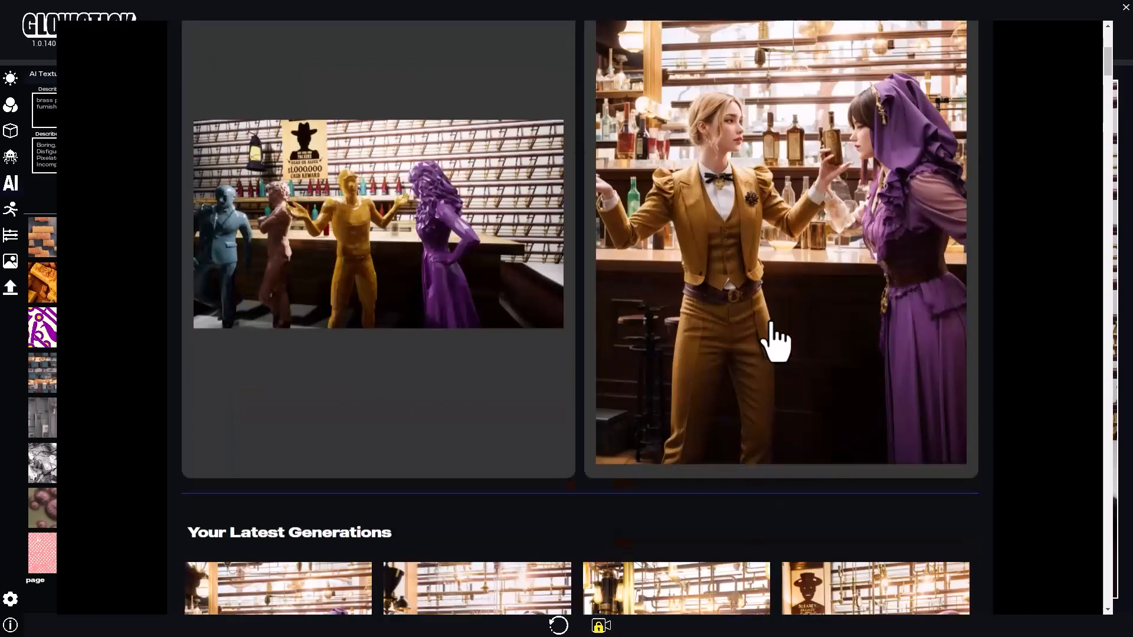
pyautogui.scroll(-4, 471, 430)
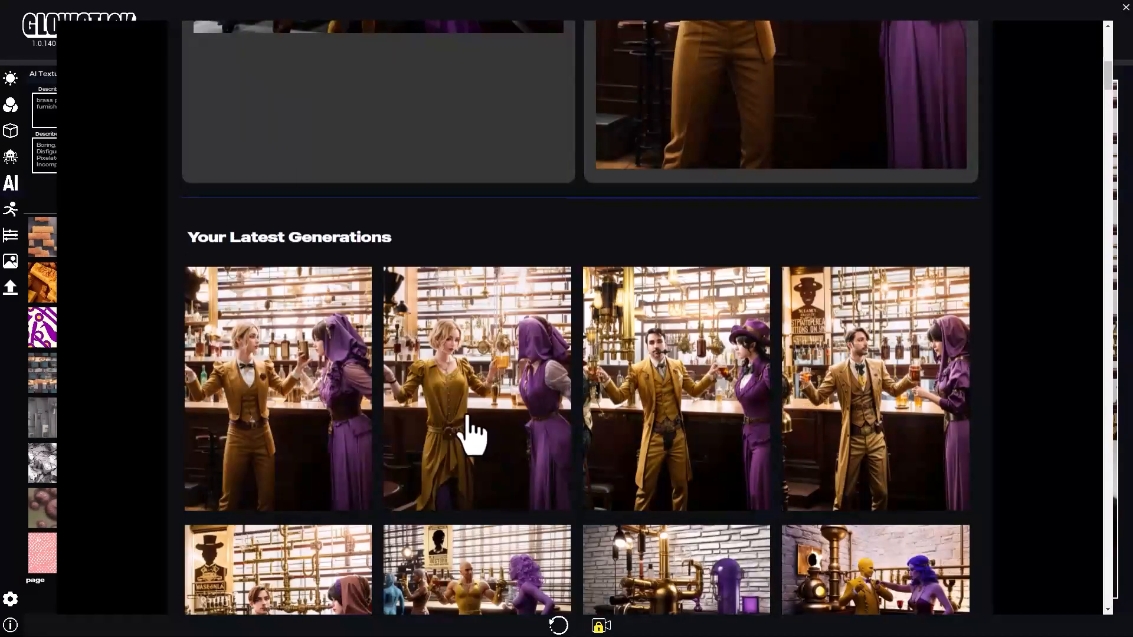
pyautogui.scroll(3, 617, 361)
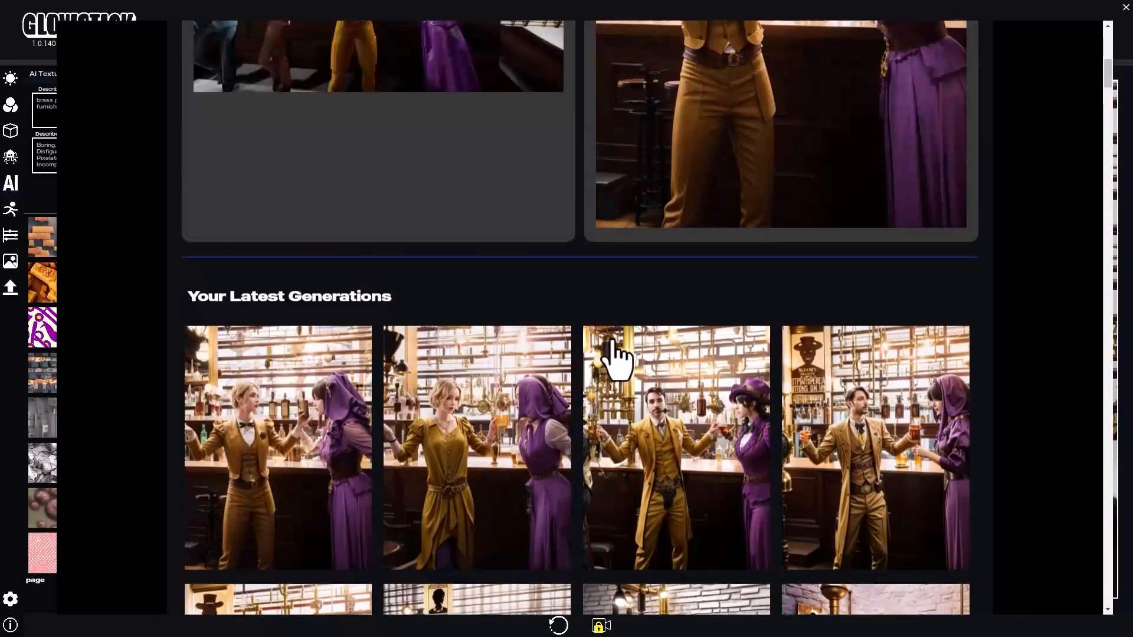
pyautogui.scroll(4, 666, 430)
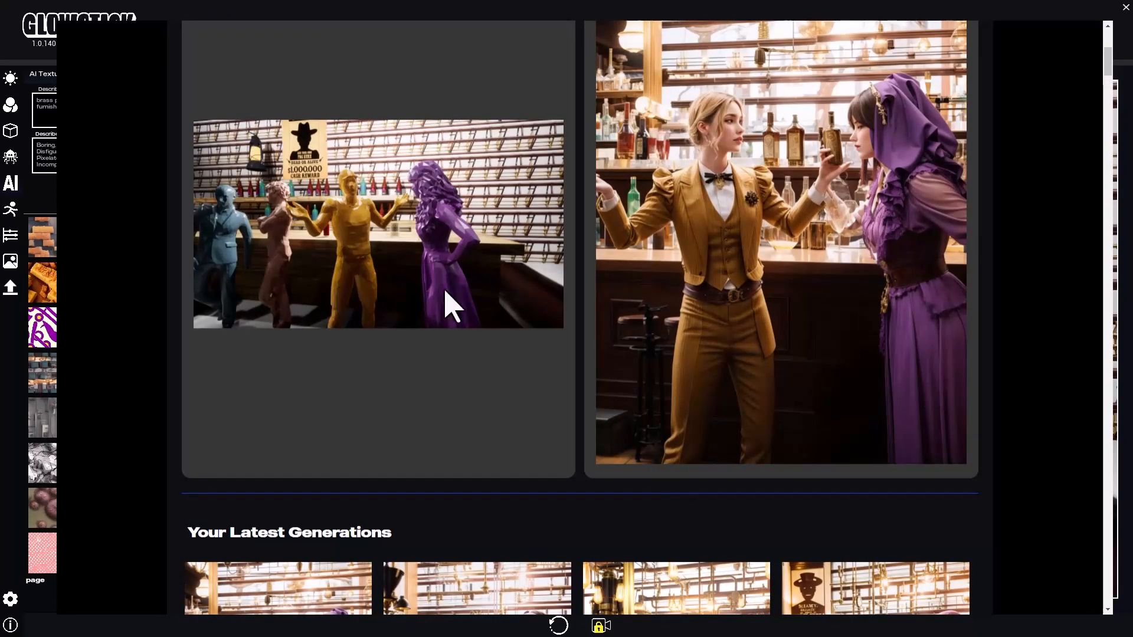
pyautogui.scroll(1, 437, 325)
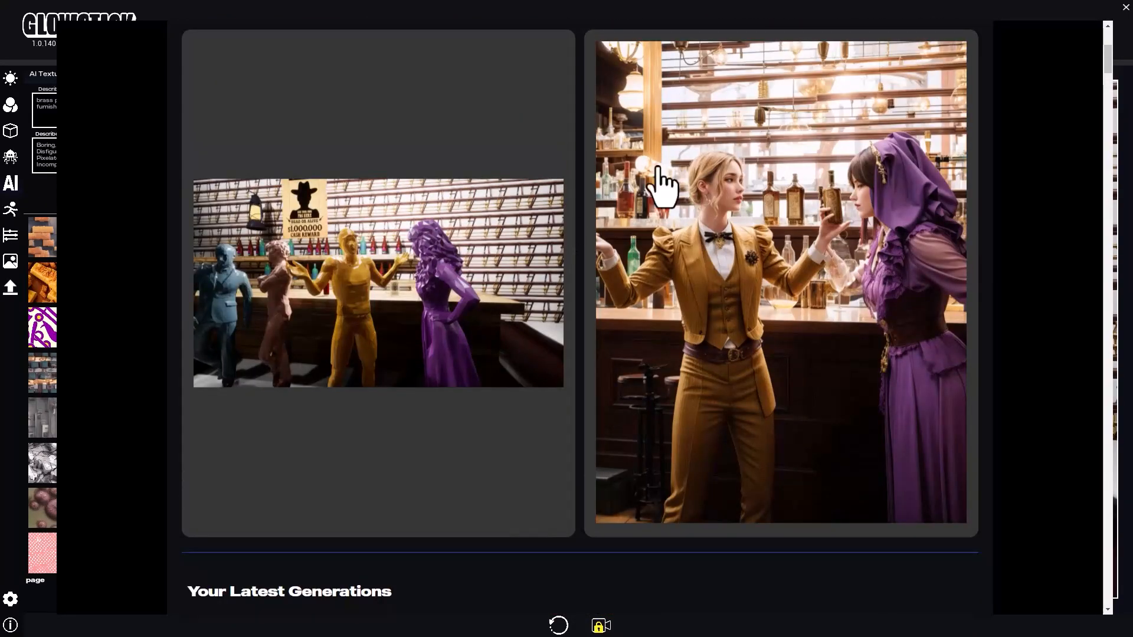
# Remove "artstation" from the prompt so it ends in "Steampunk style", and generate another image of the bar view
pyautogui.scroll(5, 383, 357)
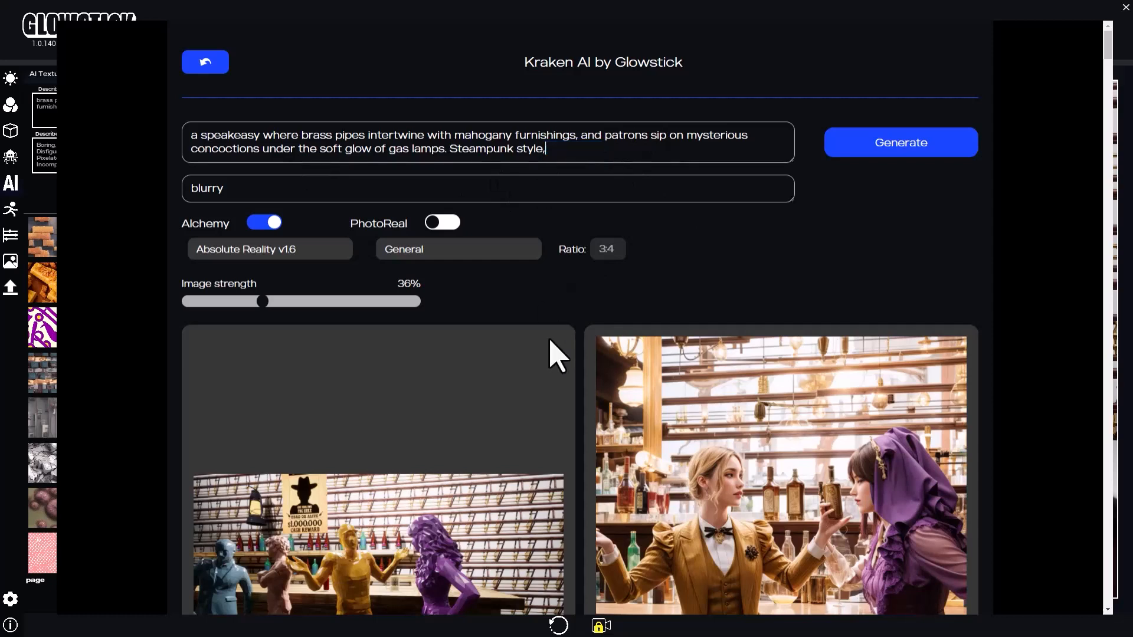
pyautogui.click(917, 146)
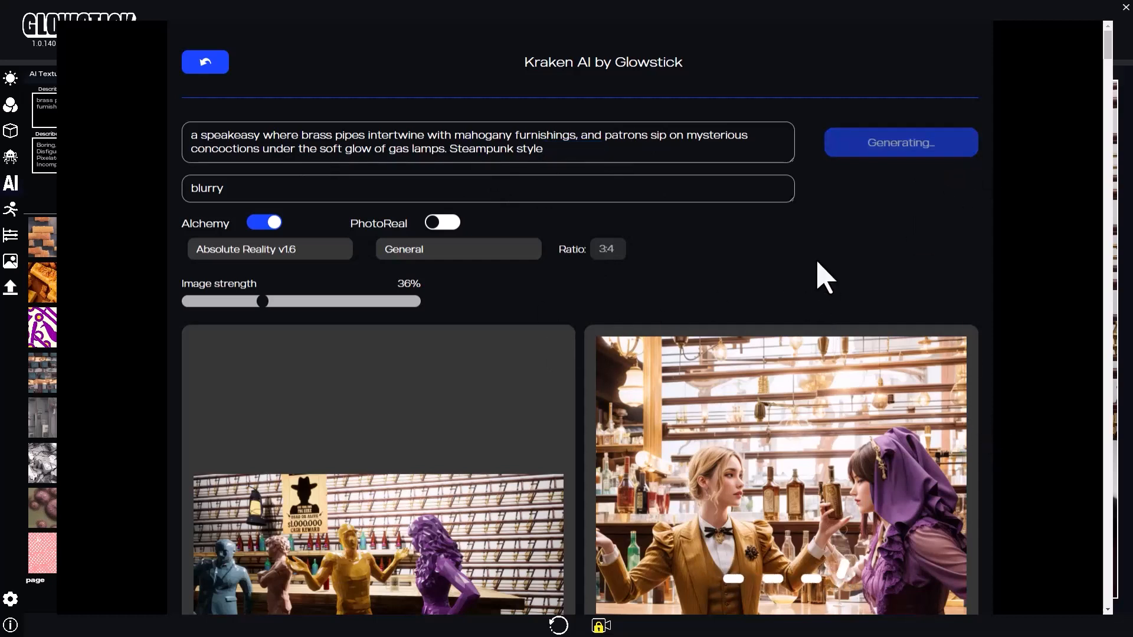
pyautogui.scroll(-2, 822, 274)
pyautogui.scroll(-2, 841, 374)
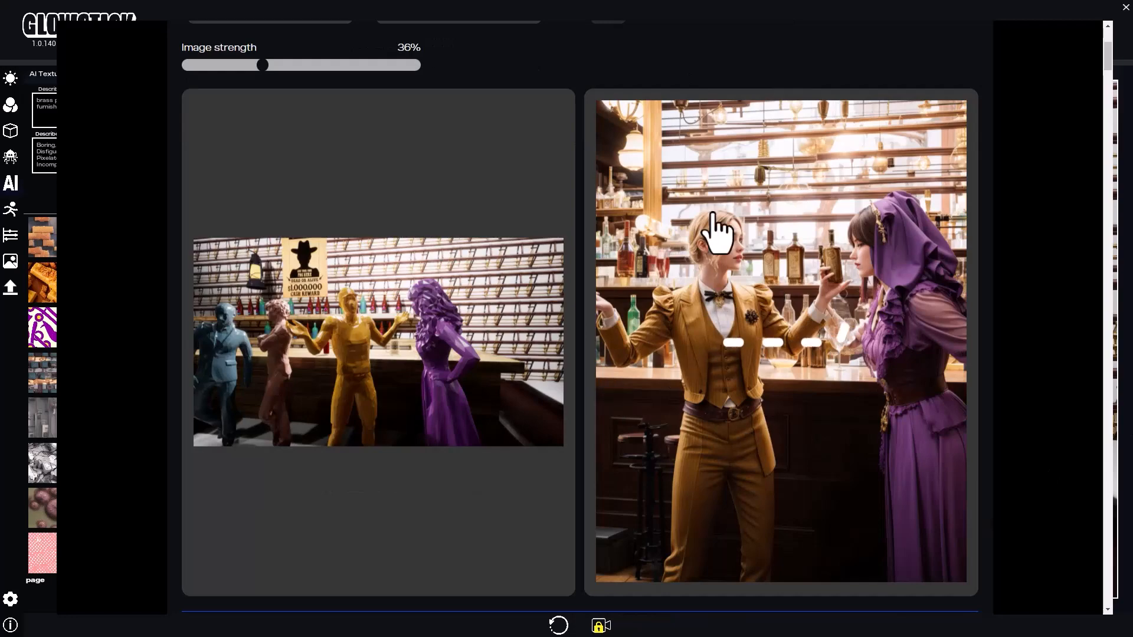
pyautogui.scroll(2, 718, 236)
# Enlarge the earlier image of the moustached man in the gold coat, examine it down to its prompt, and close it
pyautogui.scroll(-6, 718, 301)
pyautogui.scroll(-4, 699, 324)
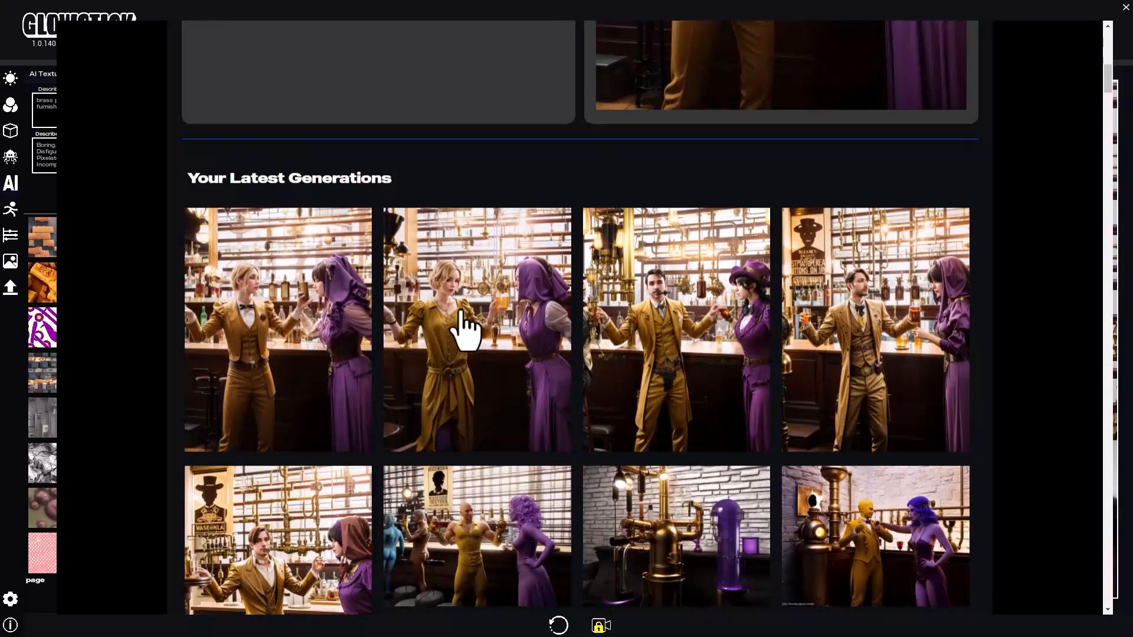
pyautogui.scroll(-1, 462, 326)
pyautogui.click(674, 277)
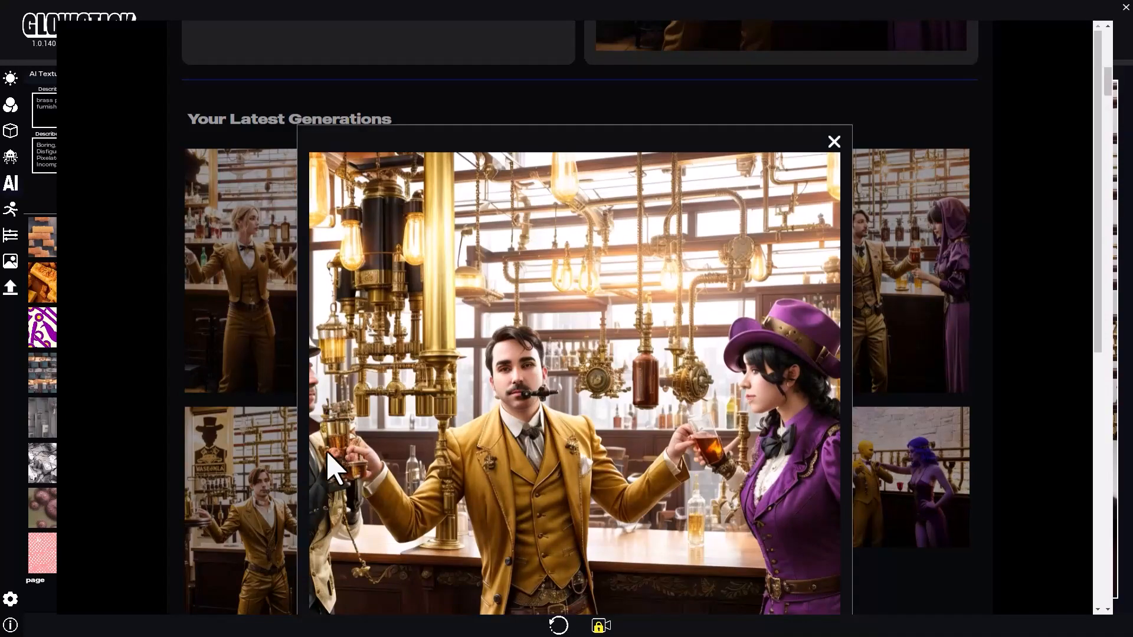
pyautogui.scroll(-5, 647, 494)
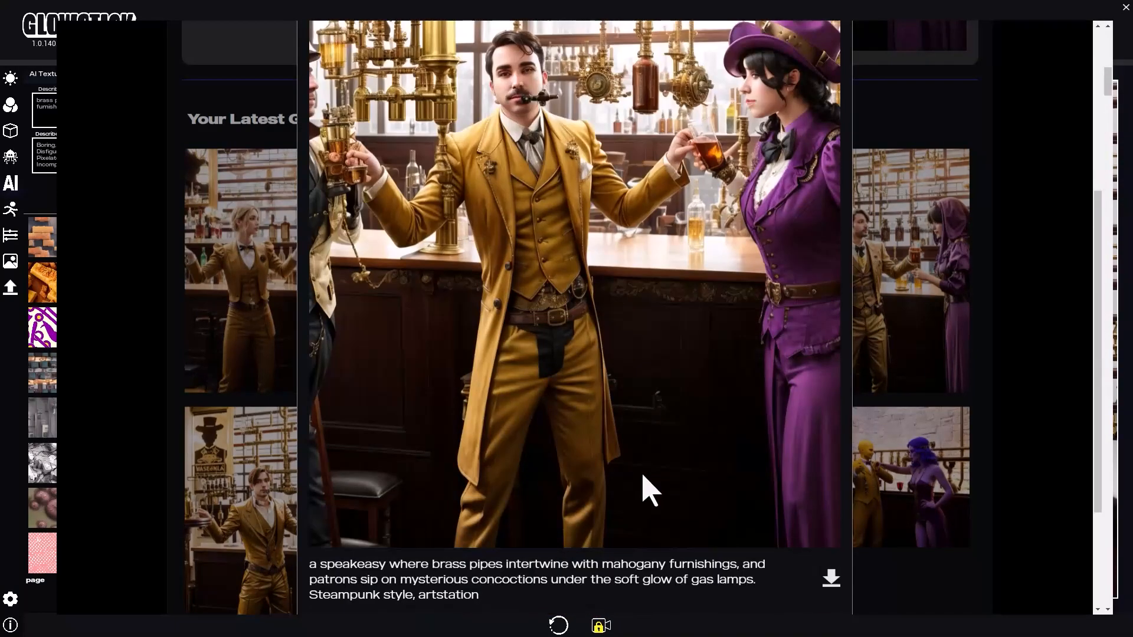
pyautogui.scroll(5, 647, 494)
pyautogui.click(834, 144)
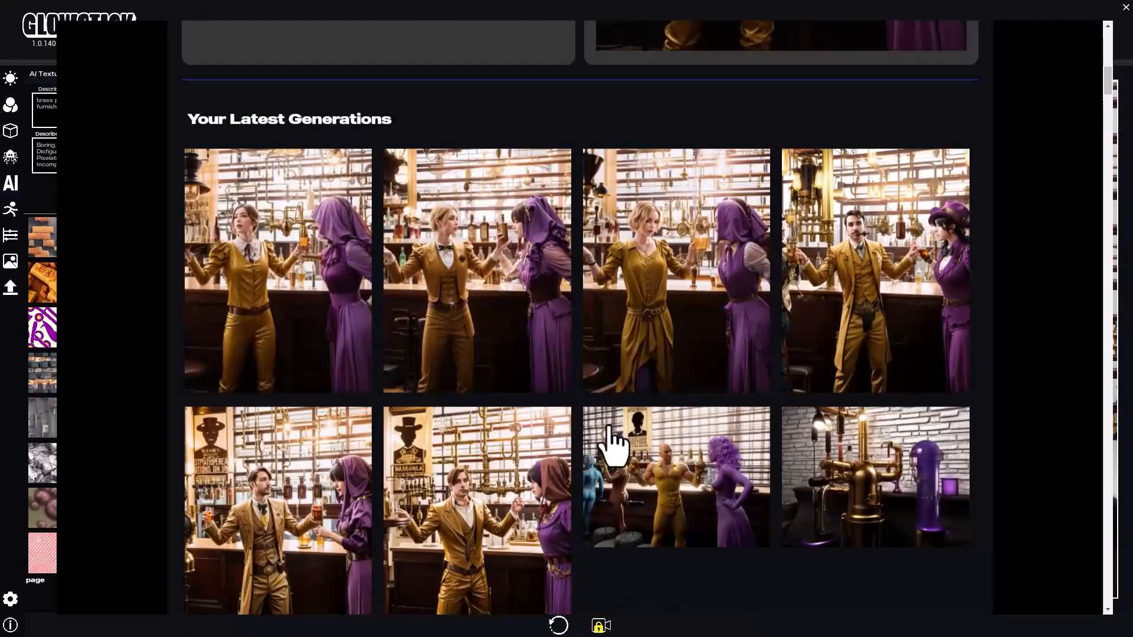
# Enlarge the newest image of the woman in gold leather beside the purple-hooded figure, examine it at full length, and close it
pyautogui.scroll(3, 538, 480)
pyautogui.scroll(4, 739, 316)
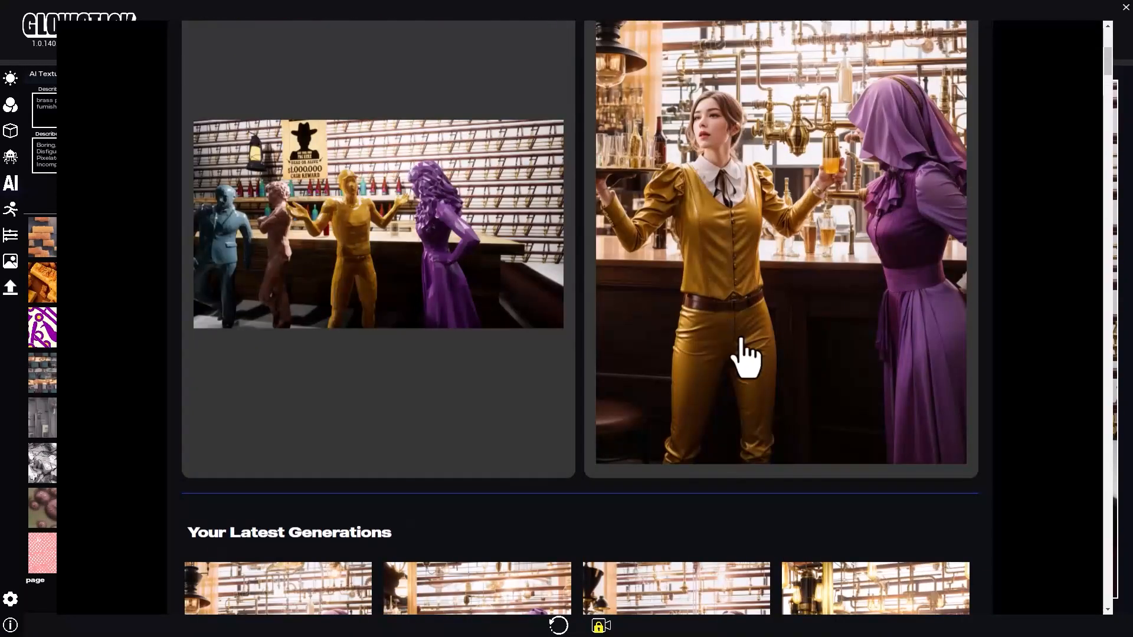
pyautogui.click(786, 232)
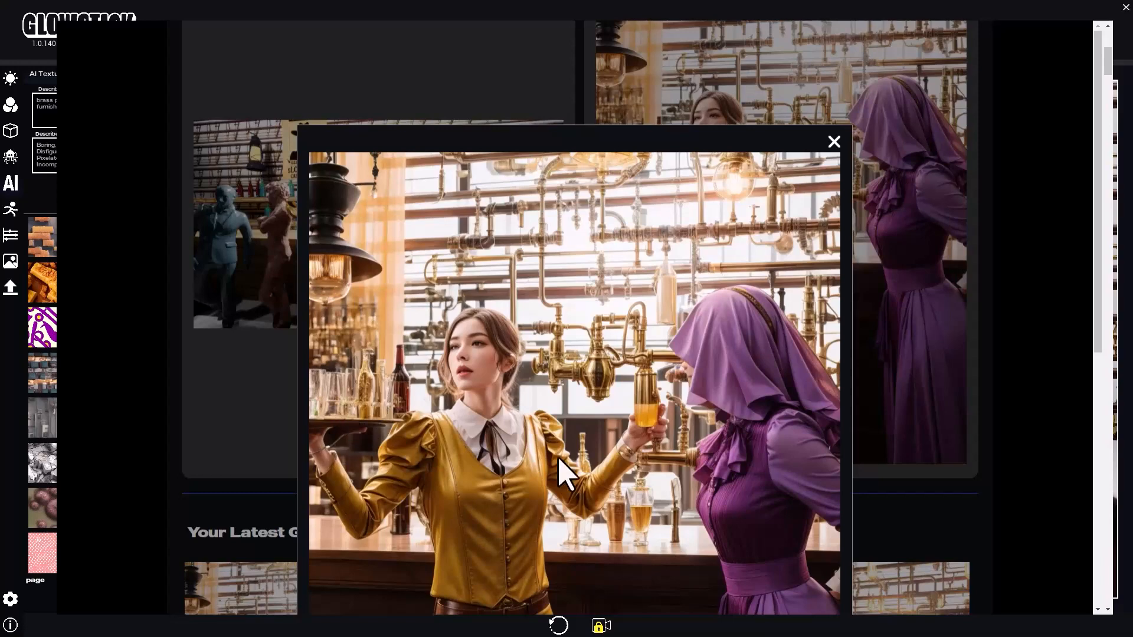
pyautogui.scroll(-2, 636, 487)
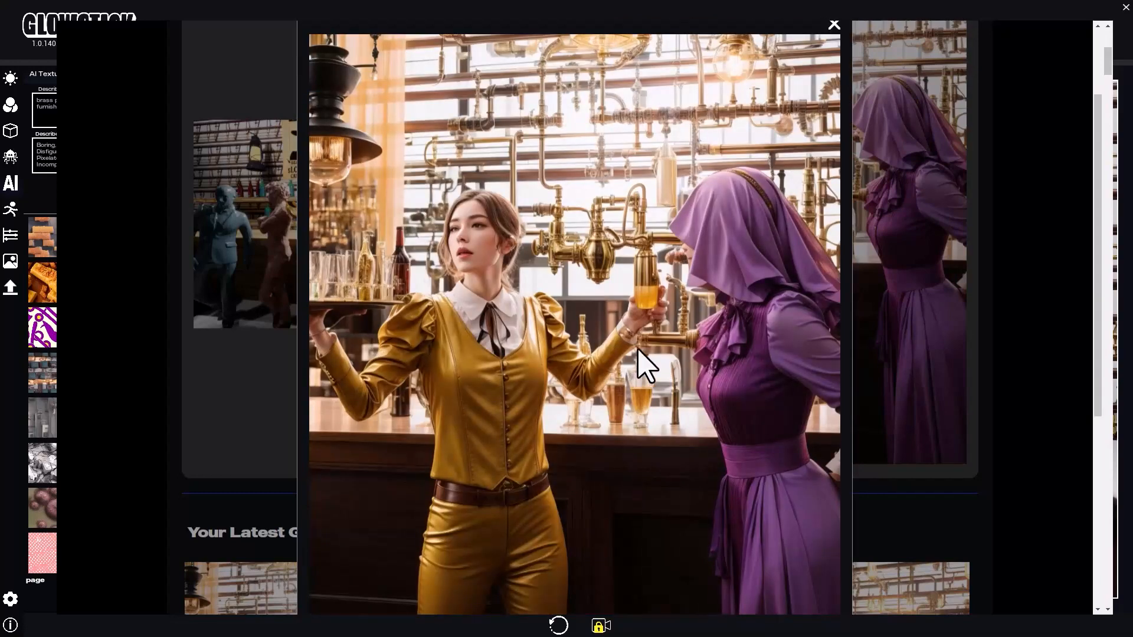
pyautogui.scroll(-2, 632, 329)
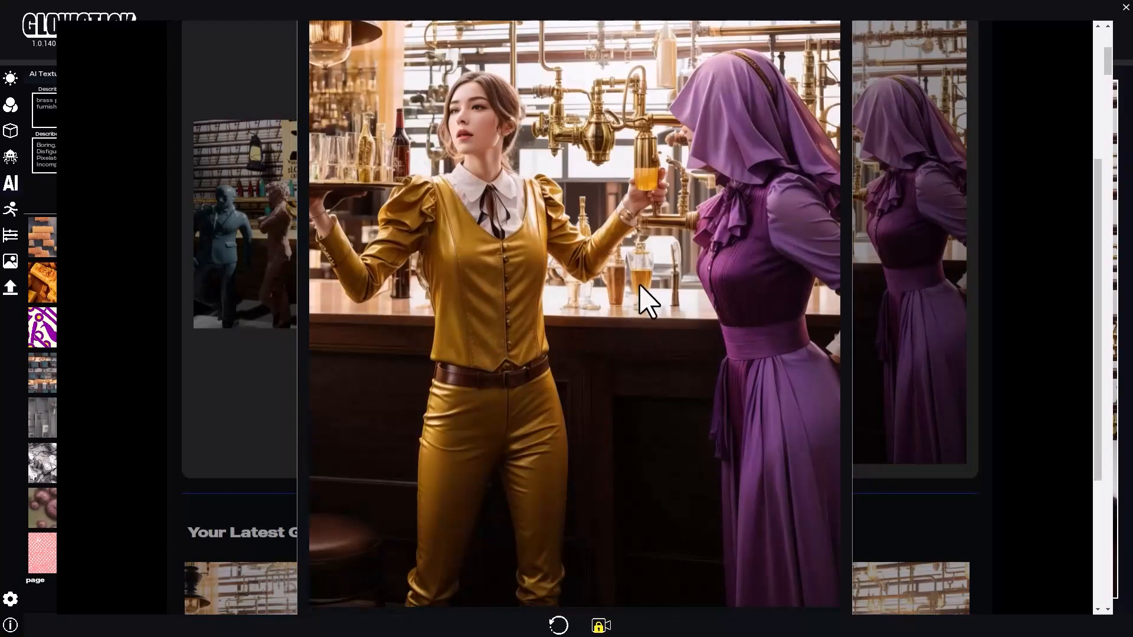
pyautogui.scroll(4, 645, 298)
pyautogui.click(833, 143)
pyautogui.scroll(5, 784, 412)
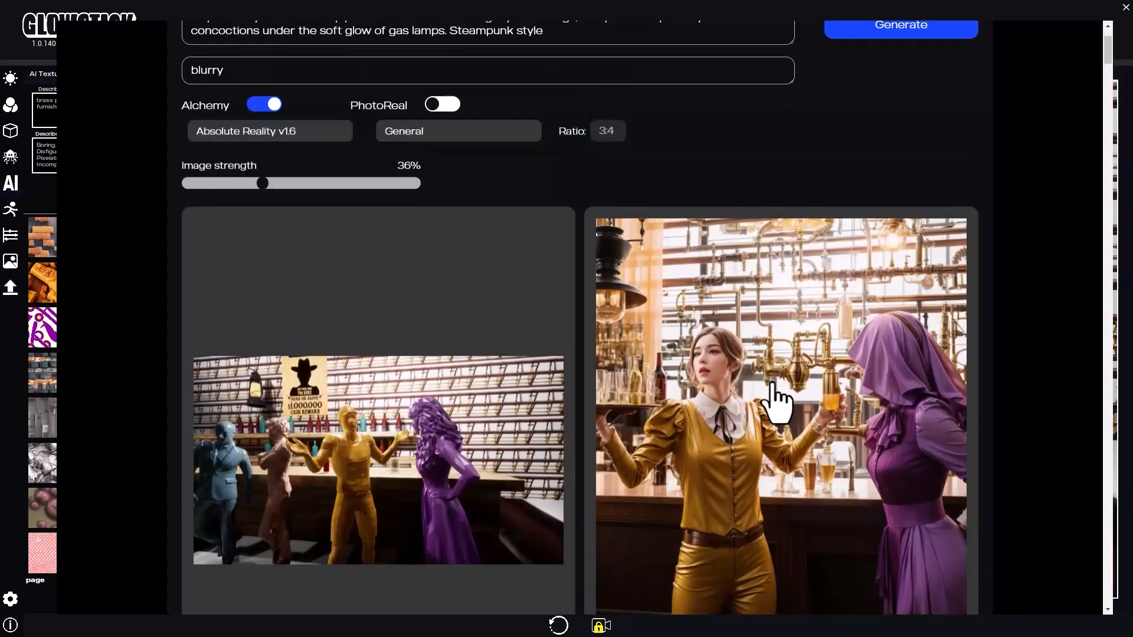